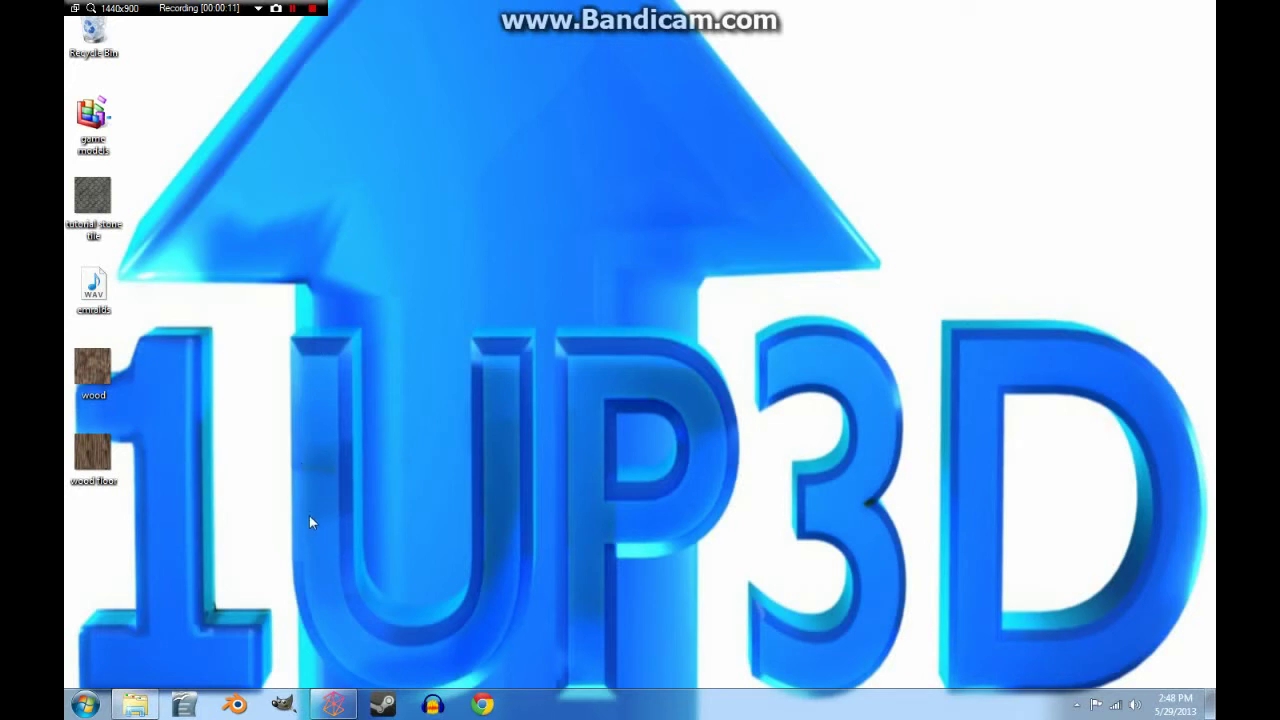
Launch GIMP from its taskbar icon and let it finish loading.
left_click(283, 705)
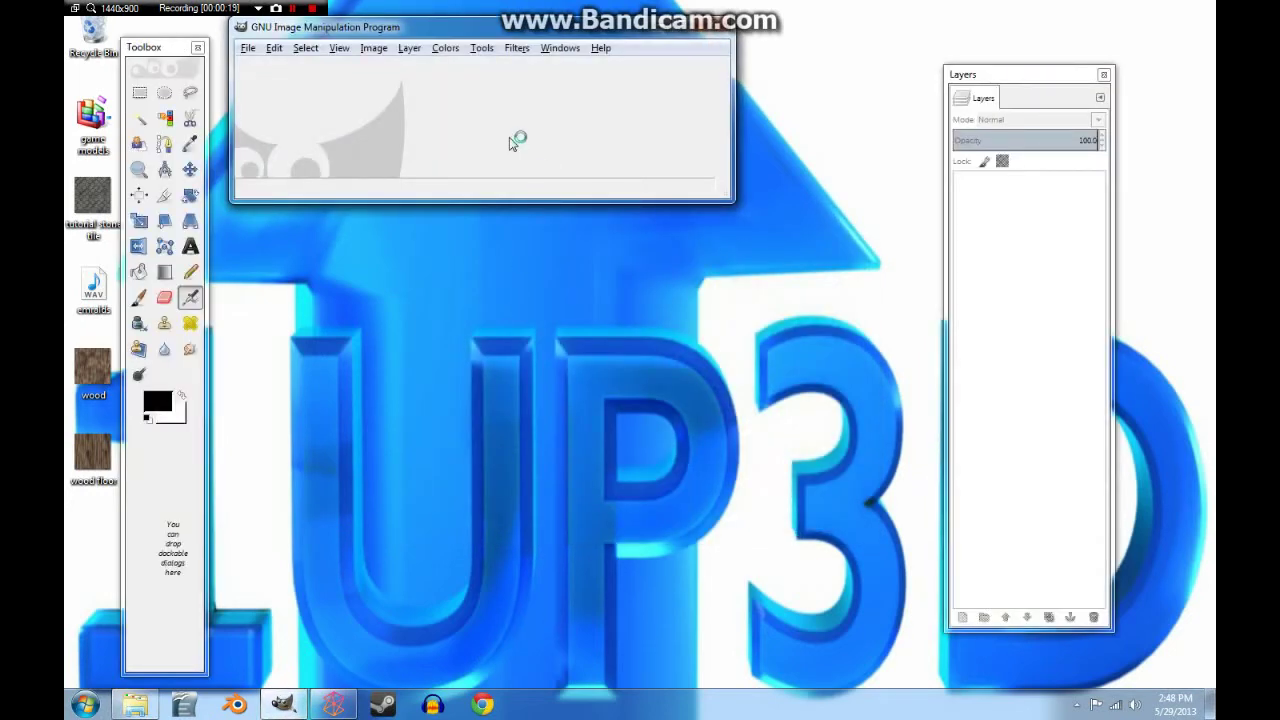
Set up a new 800×800 pixel image with Fill with set to Transparency.
left_click_drag(462, 32, 466, 53)
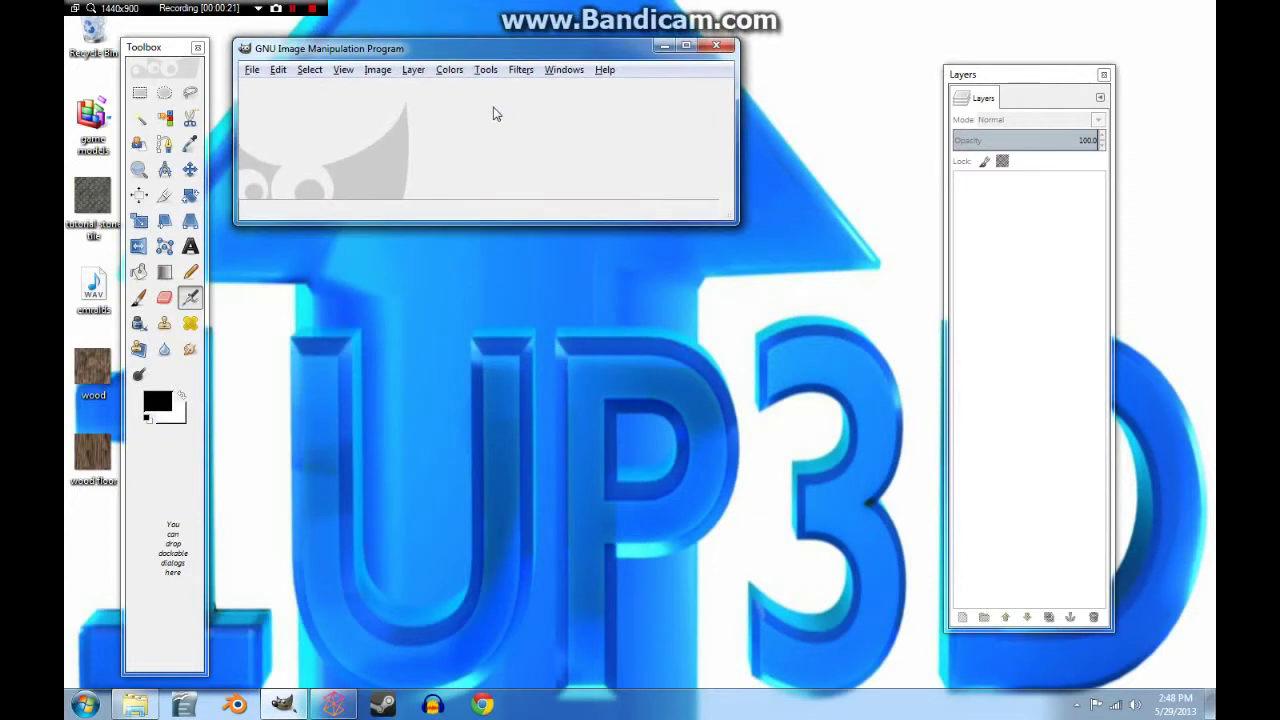
left_click(253, 70)
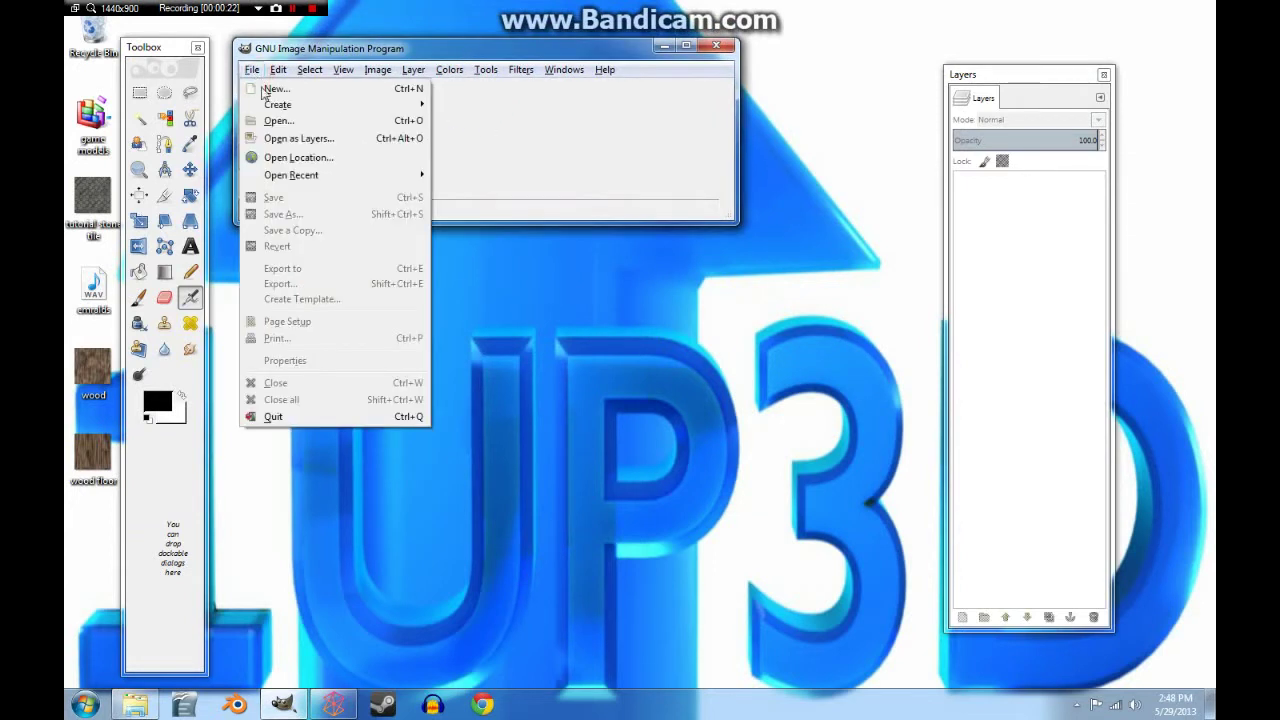
left_click(264, 88)
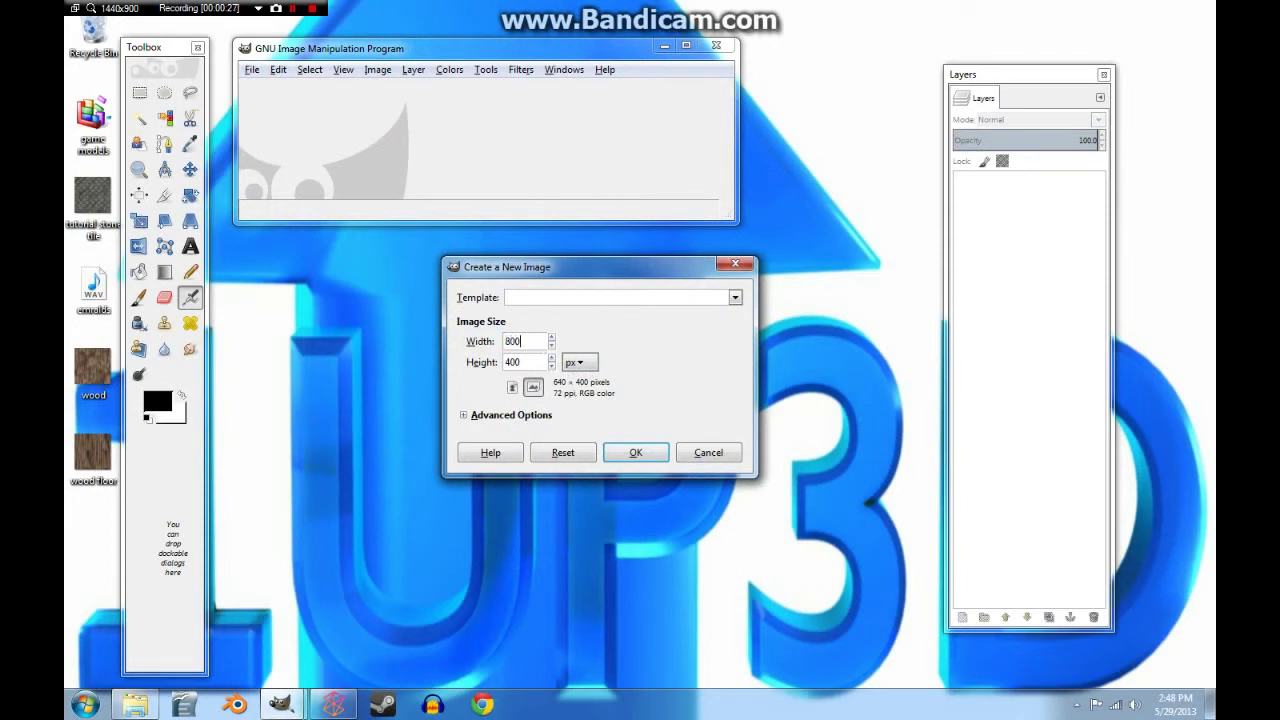
key("Tab")
left_click(463, 416)
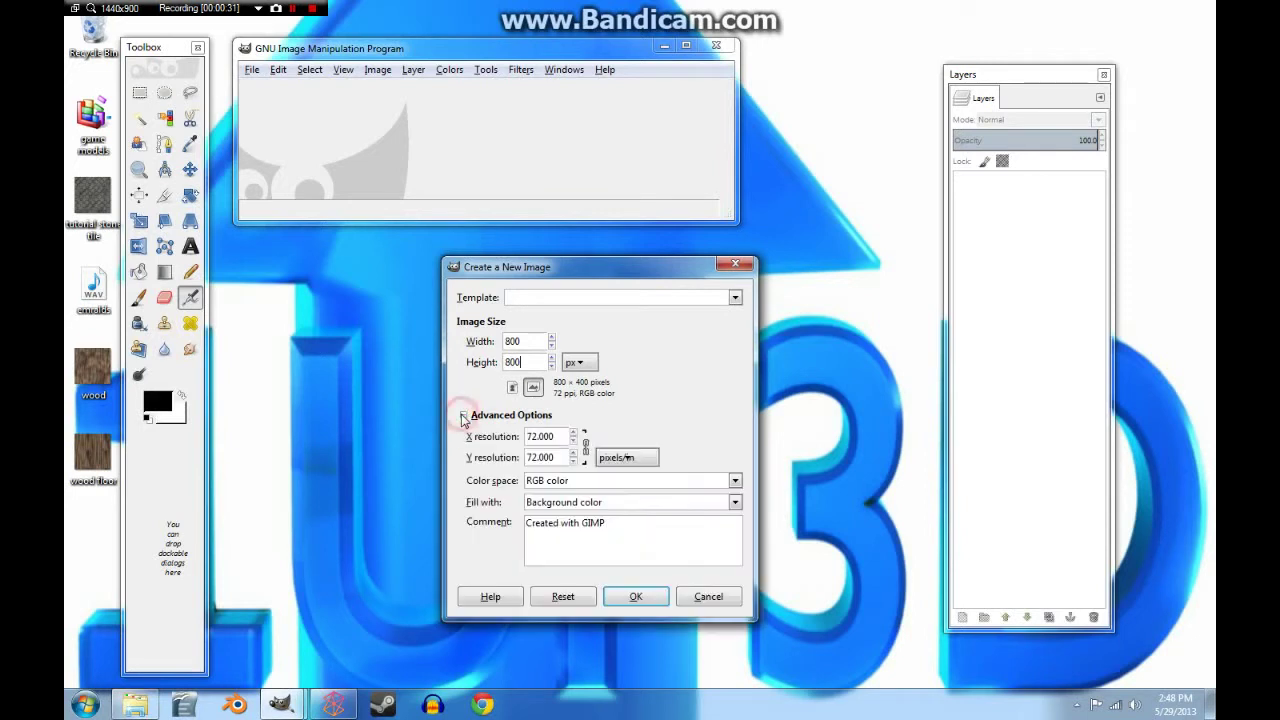
left_click(736, 503)
left_click(646, 573)
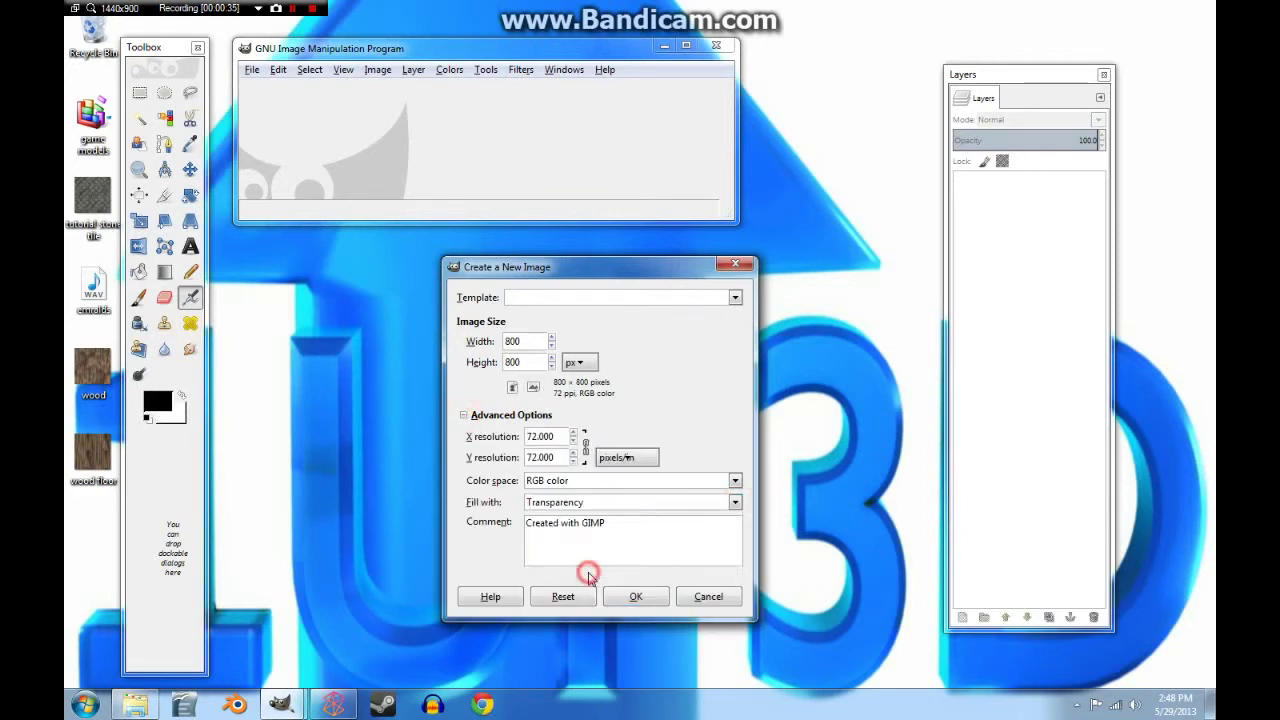
Create the 800×800 transparent image and view it at 50% zoom.
left_click(633, 597)
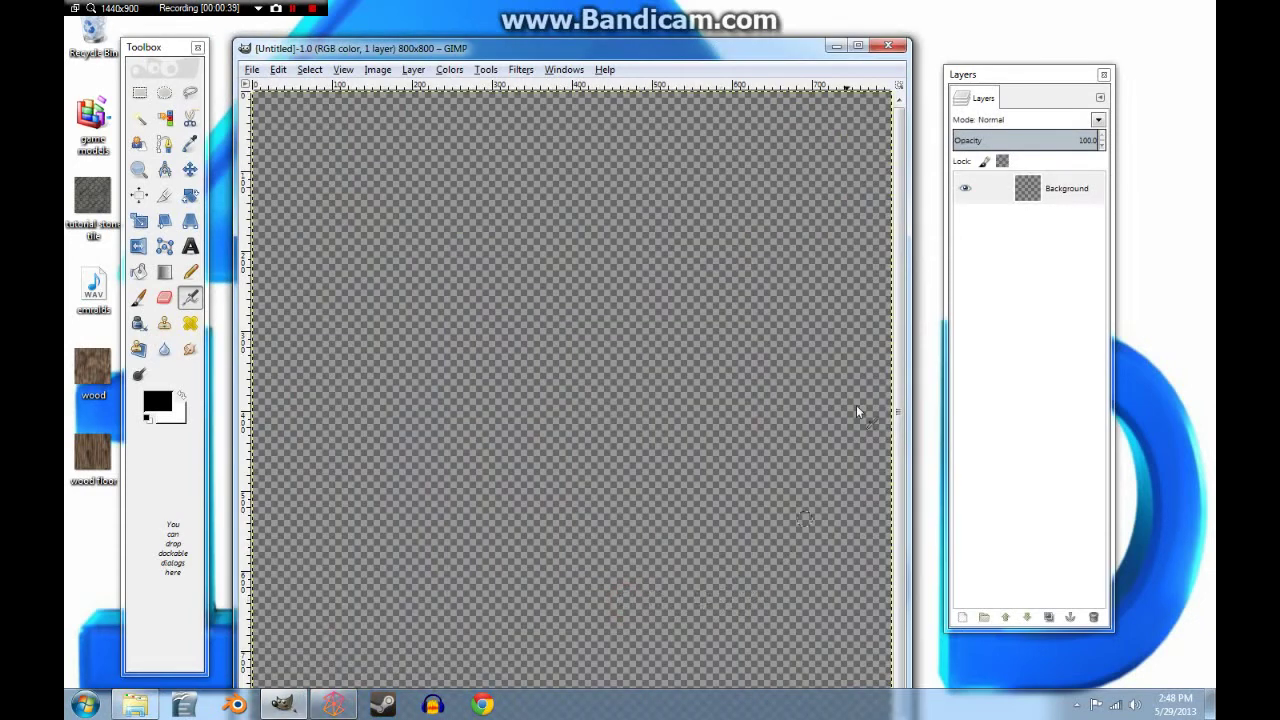
mouse_move(696, 42)
left_mouse_down()
mouse_move(692, 130)
mouse_move(685, 47)
left_mouse_up()
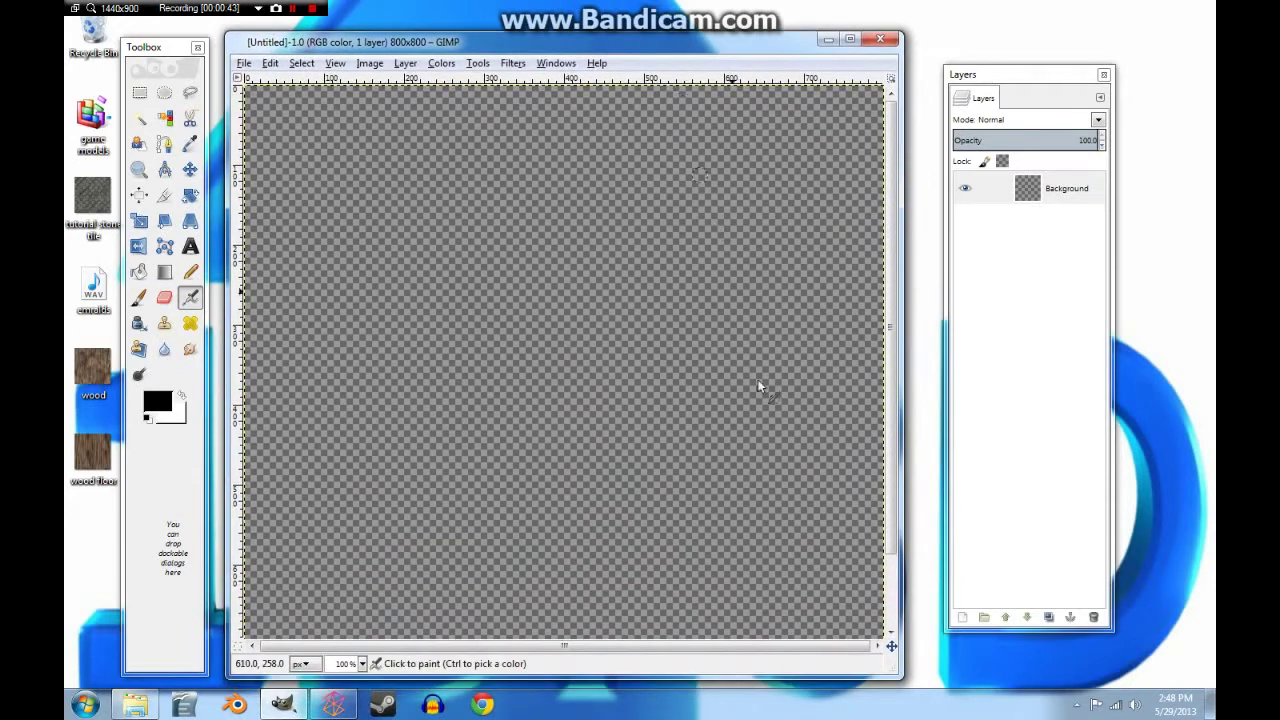
left_click(362, 665)
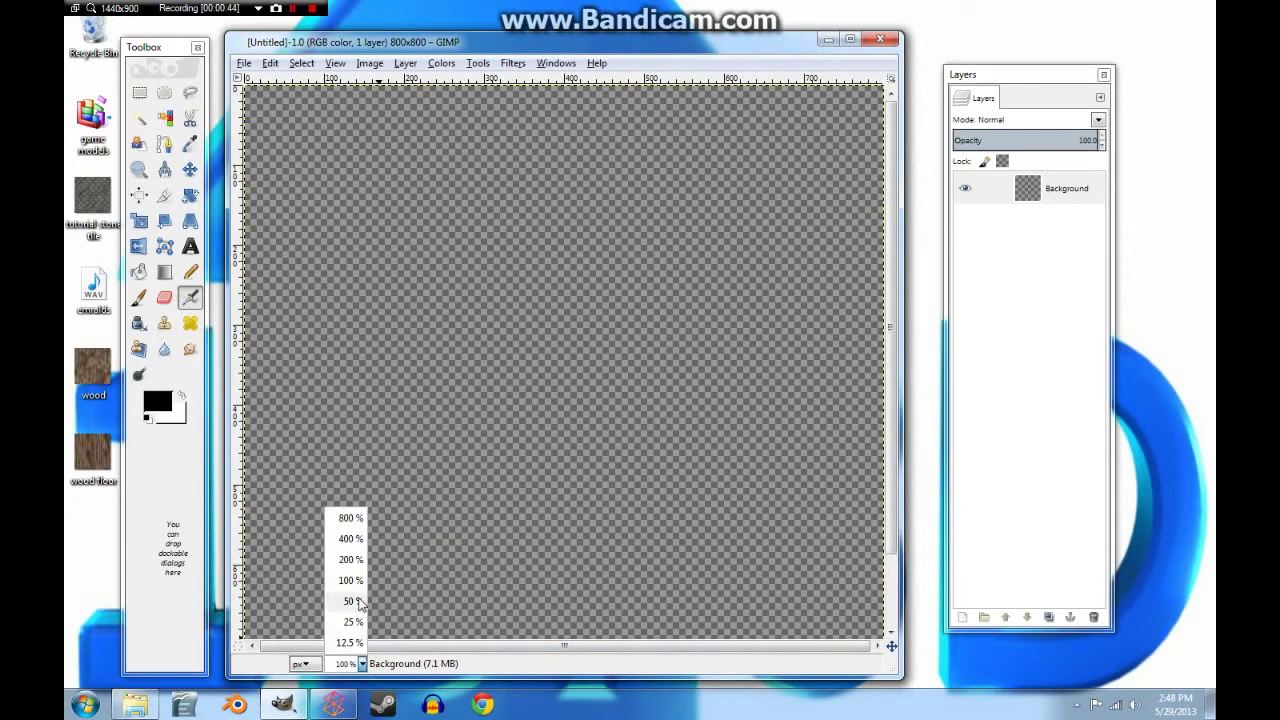
left_click(357, 594)
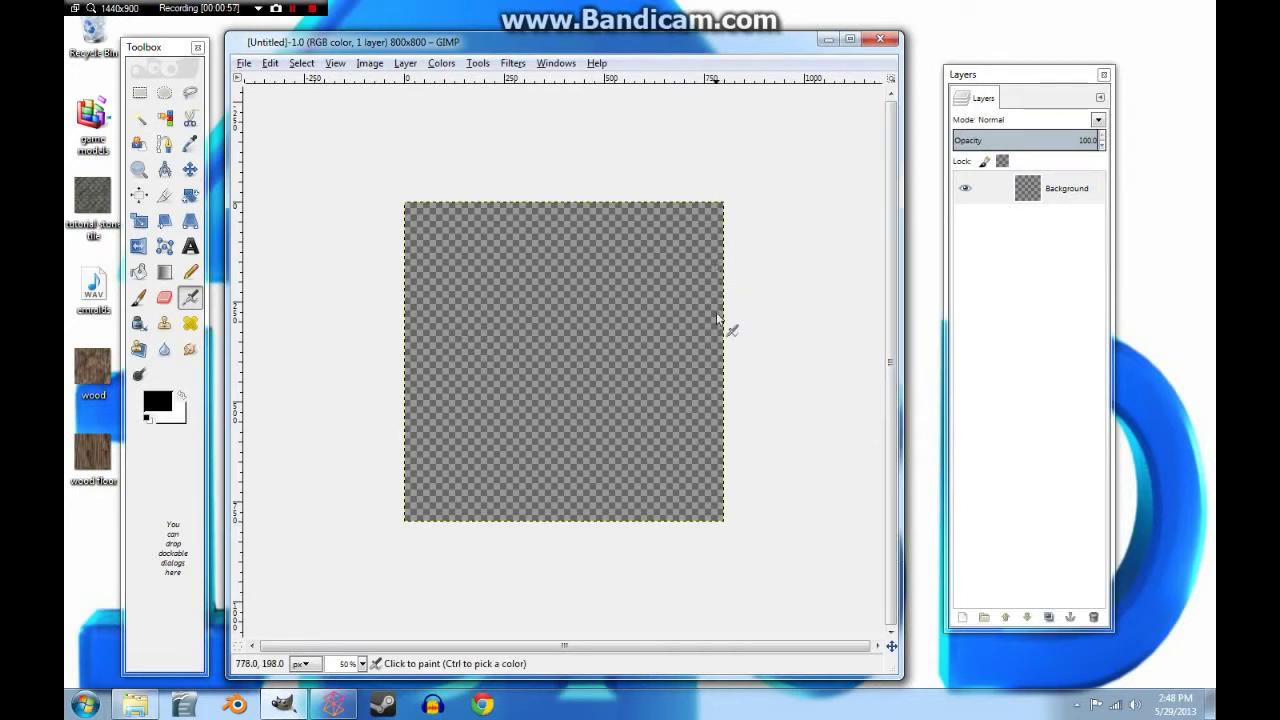
Add a new transparent layer and bucket-fill it with beige eadab4.
left_click(962, 617)
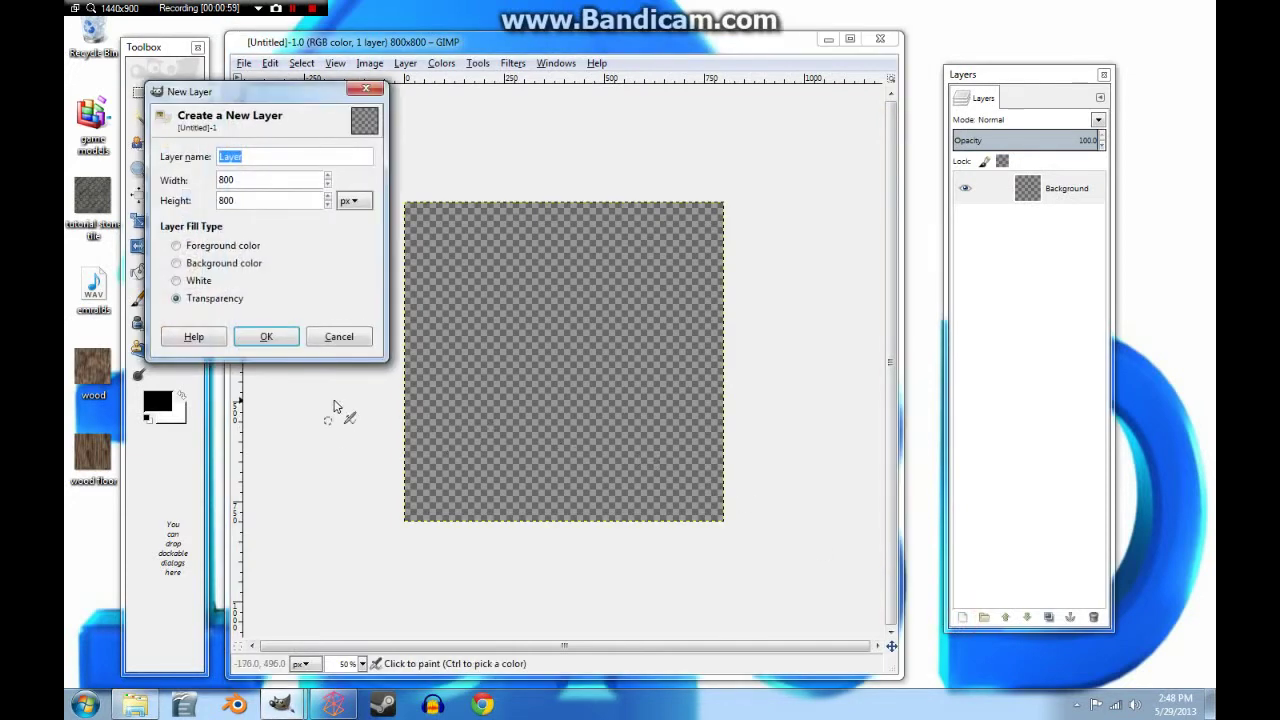
left_click(268, 339)
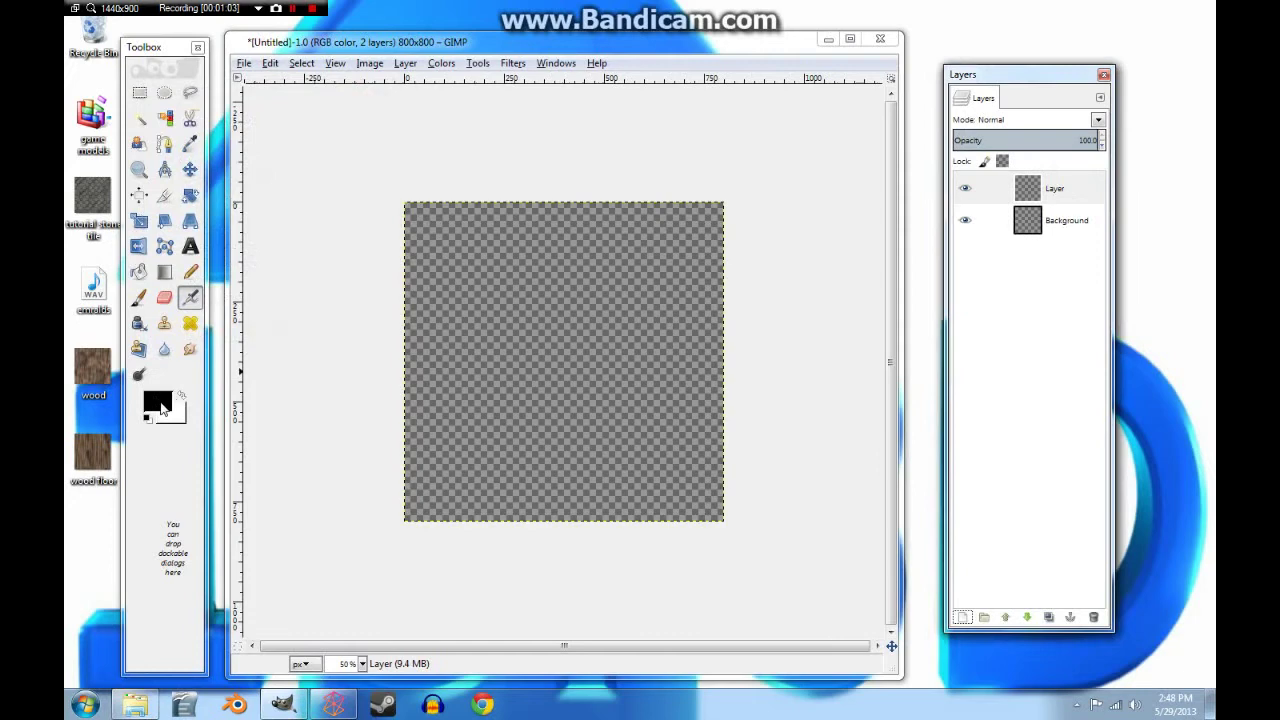
left_click(158, 404)
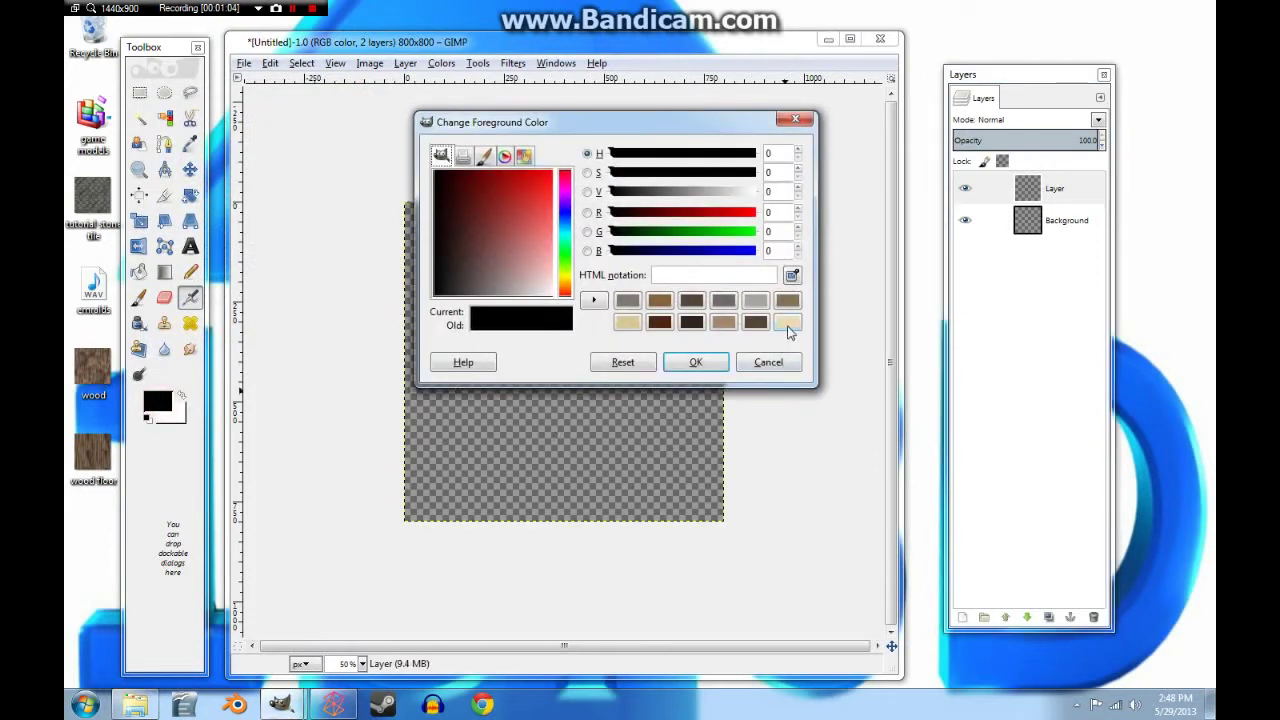
left_click(788, 324)
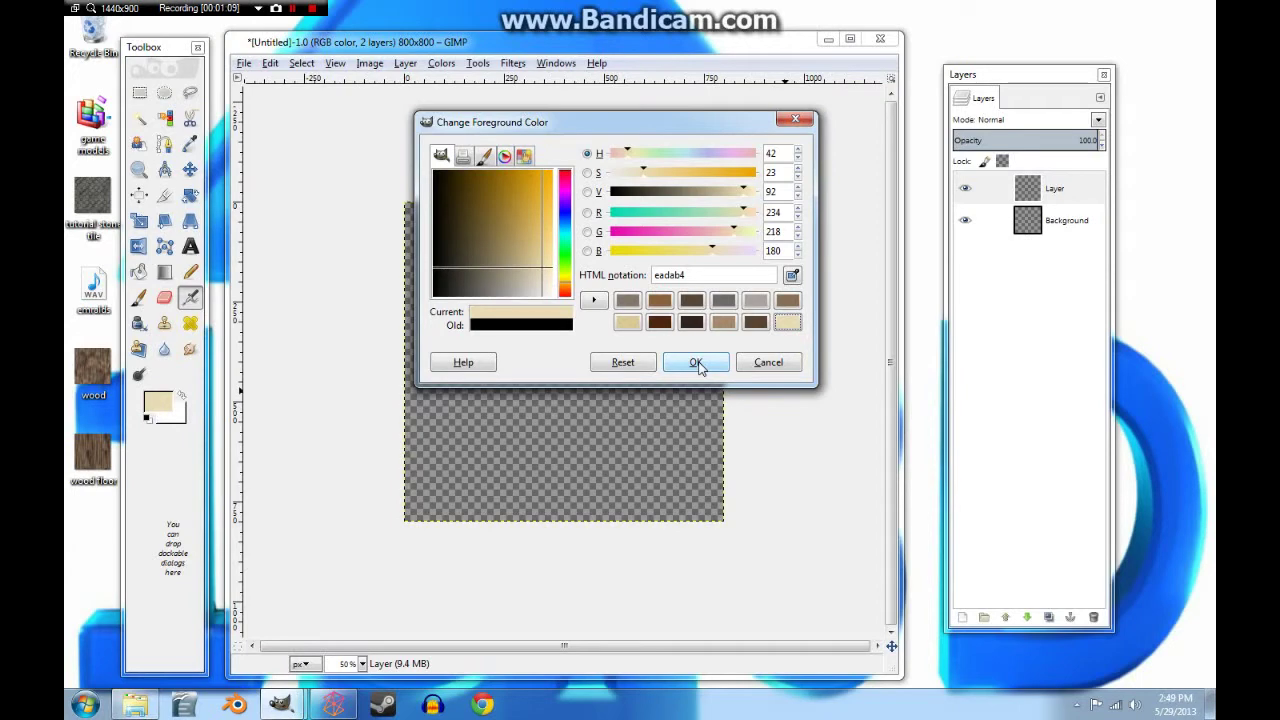
left_click(696, 363)
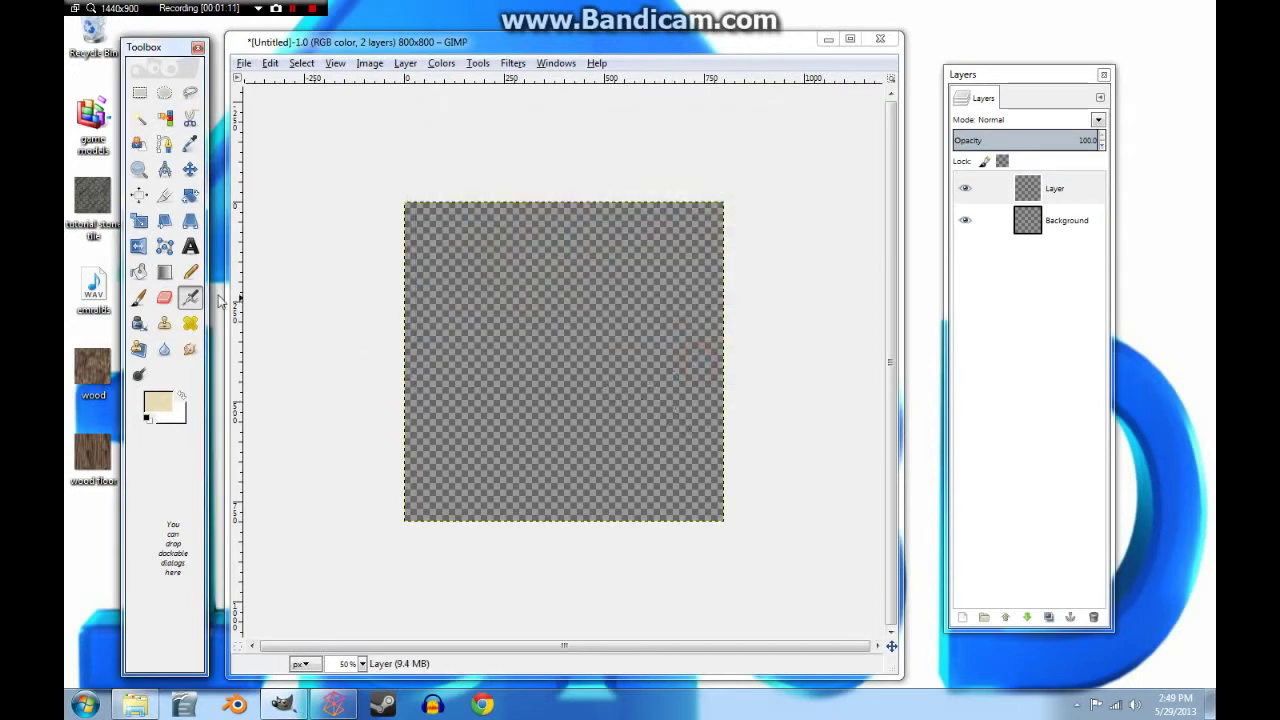
left_click(139, 271)
left_click(547, 433)
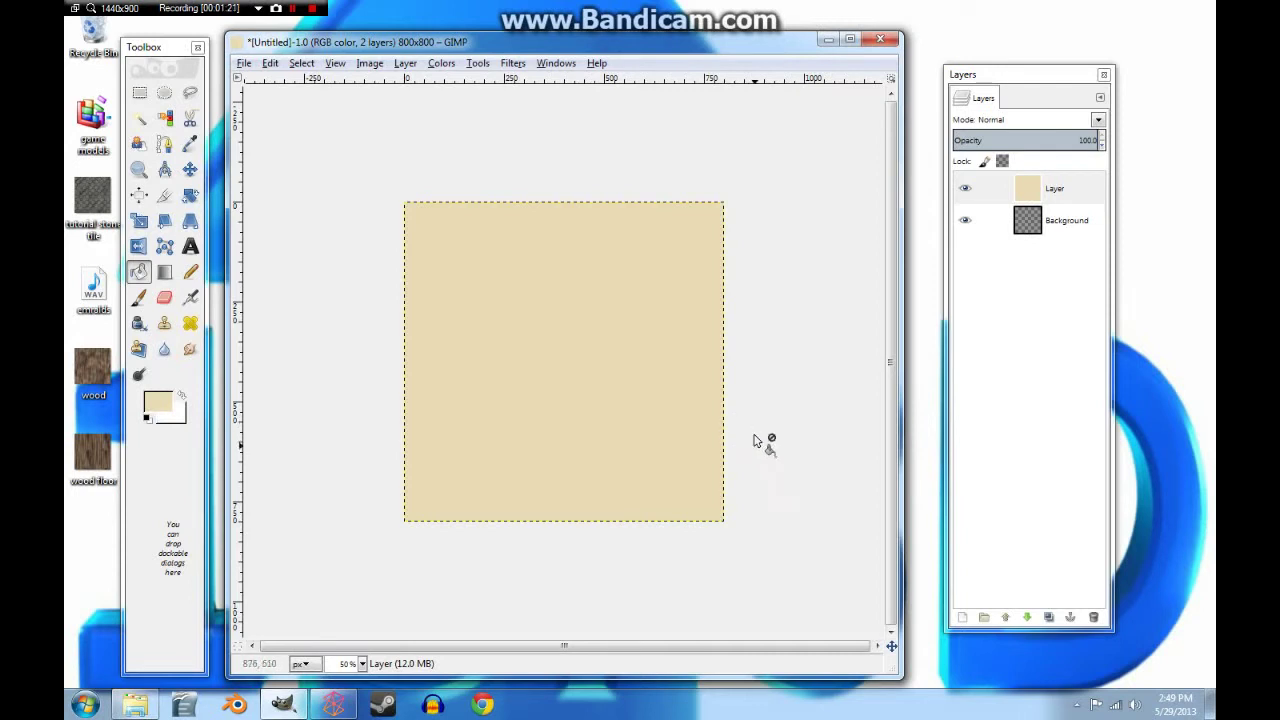
Add a new white-filled layer above the beige one.
left_click(961, 617)
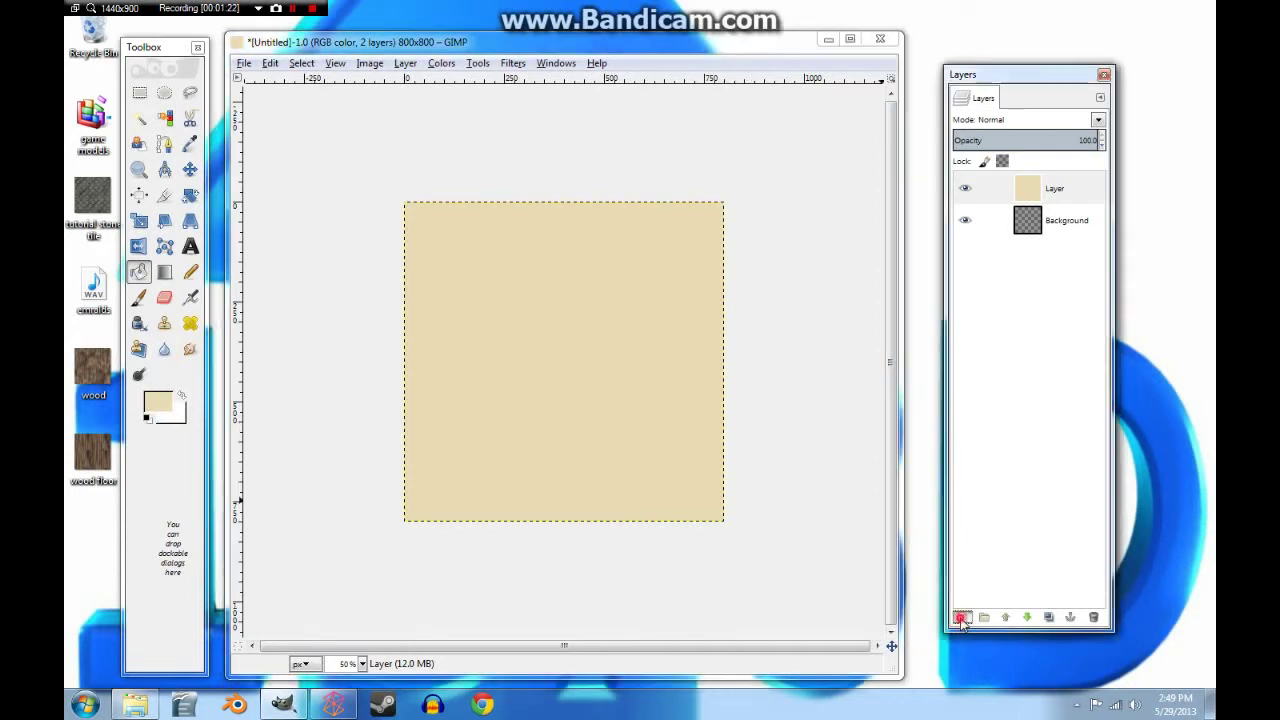
left_click(214, 320)
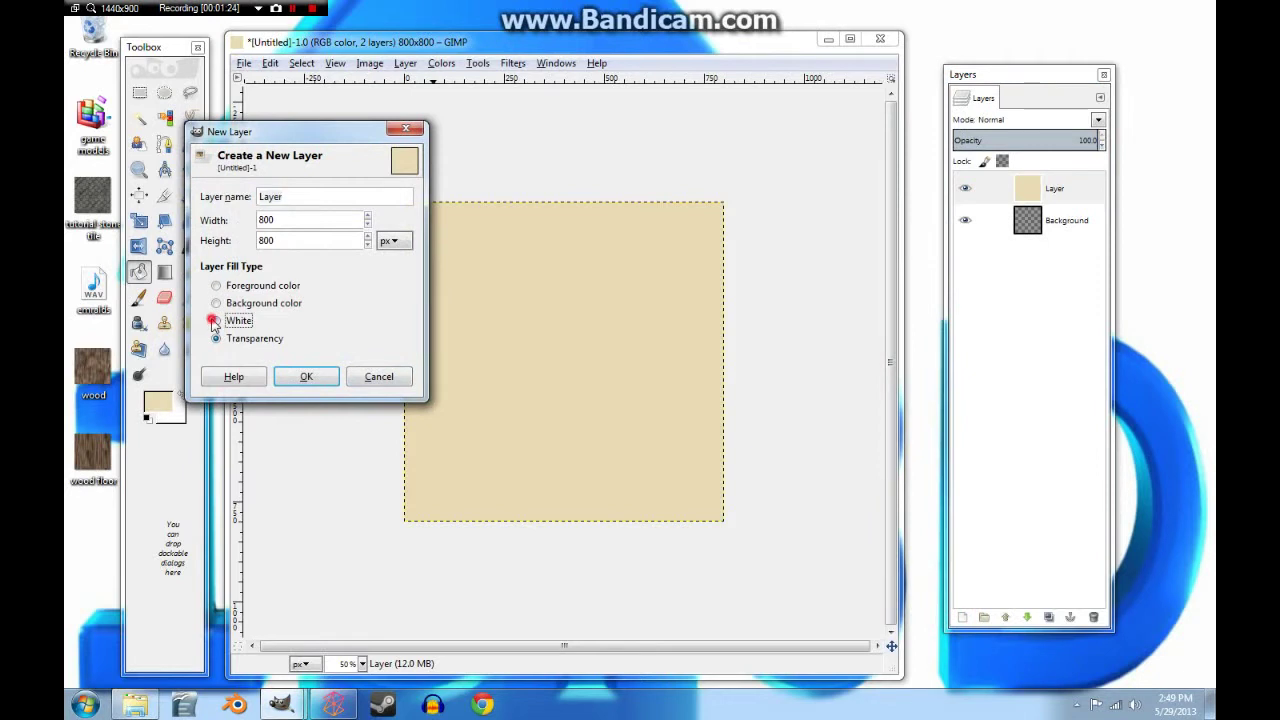
left_click(307, 378)
Render randomized Difference Clouds with X size 15.3 and Y size 1.4.
left_click(519, 64)
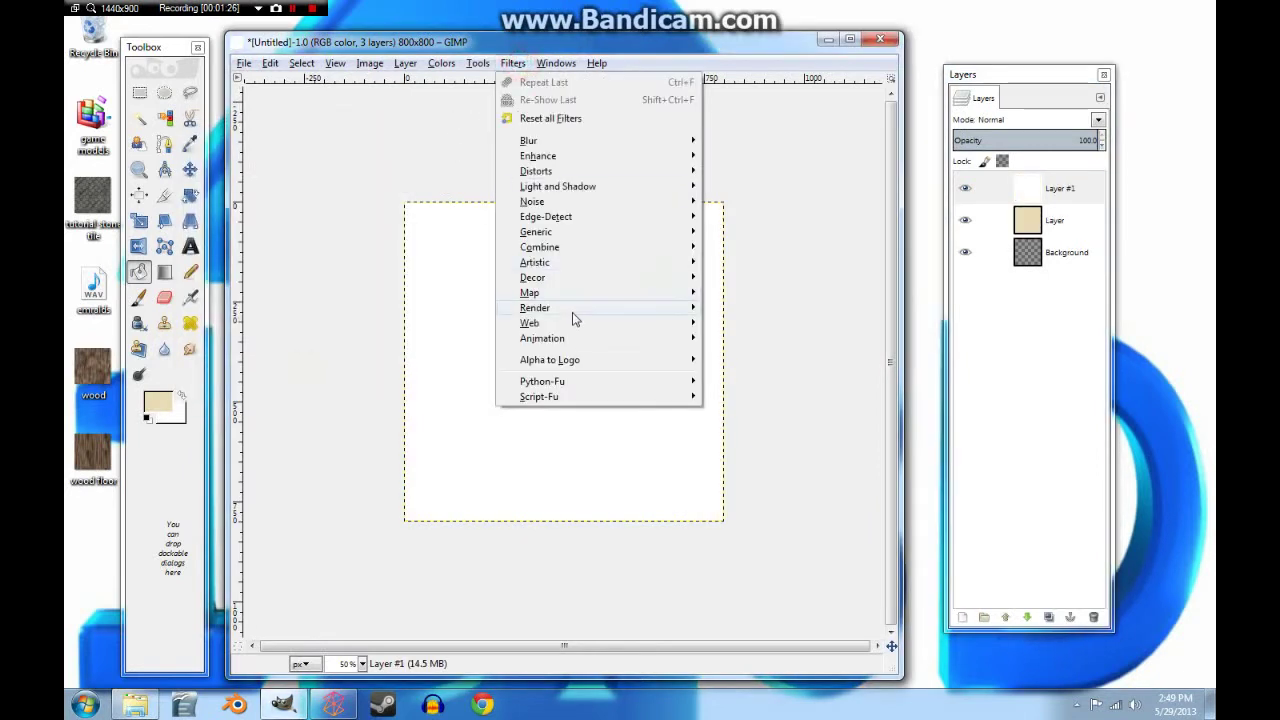
left_click(561, 308)
mouse_move(770, 310)
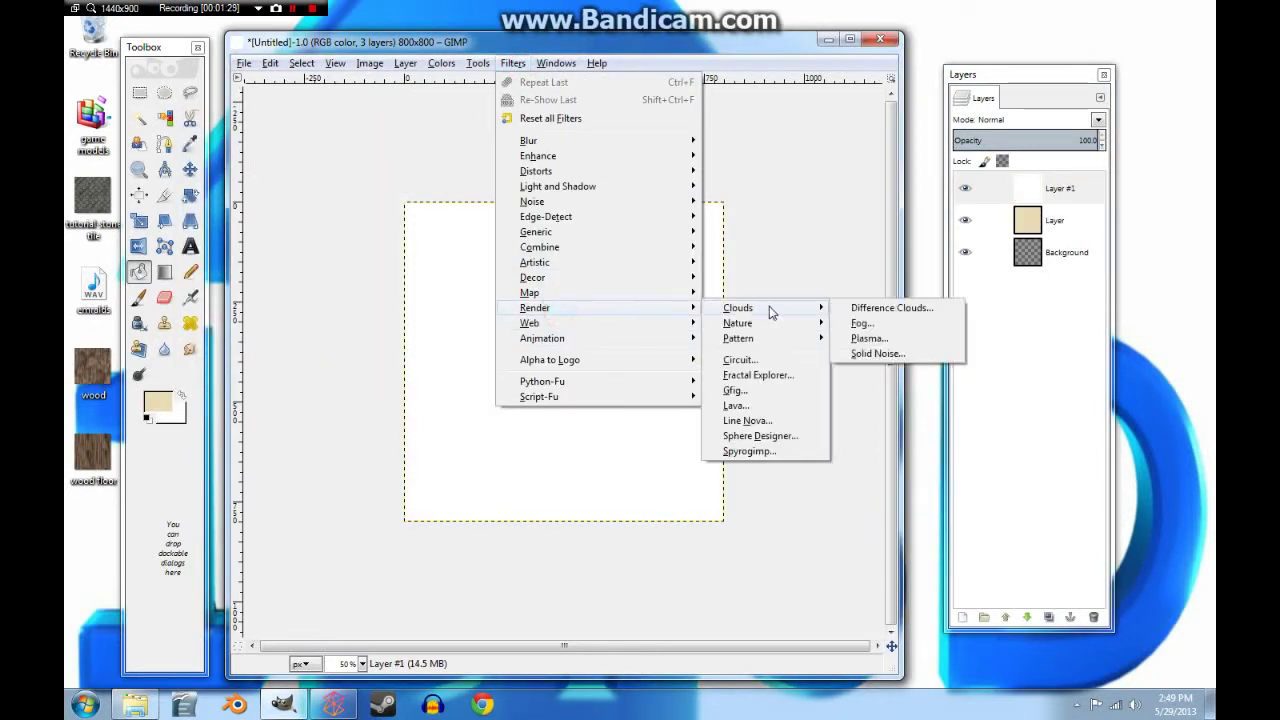
left_click(848, 307)
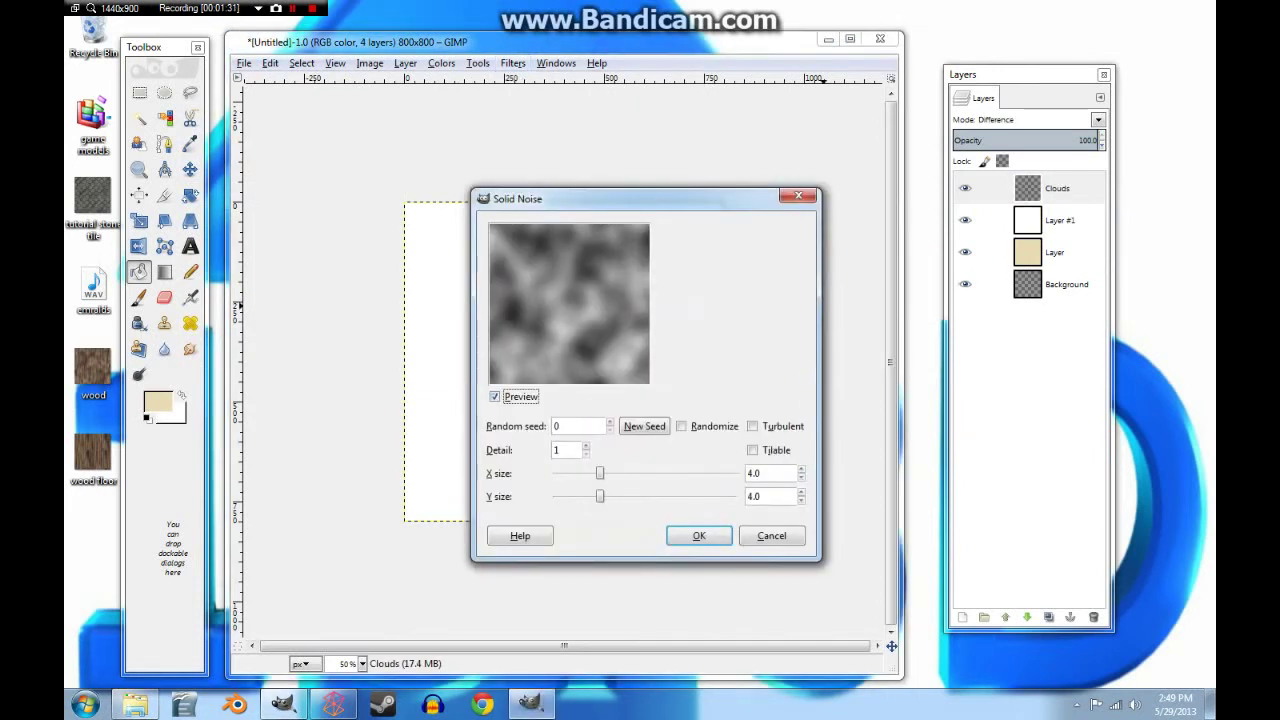
left_click(680, 426)
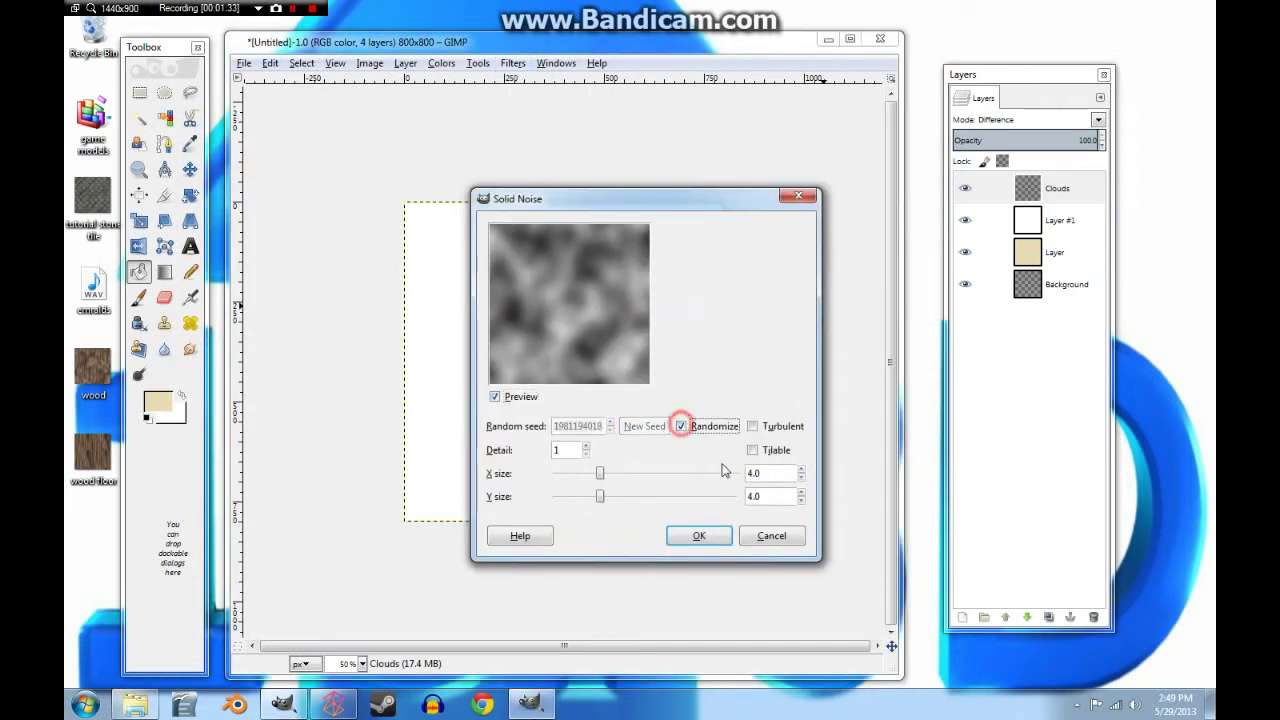
mouse_move(600, 499)
left_mouse_down()
mouse_move(662, 502)
mouse_move(566, 497)
mouse_move(626, 476)
mouse_move(734, 476)
left_mouse_up()
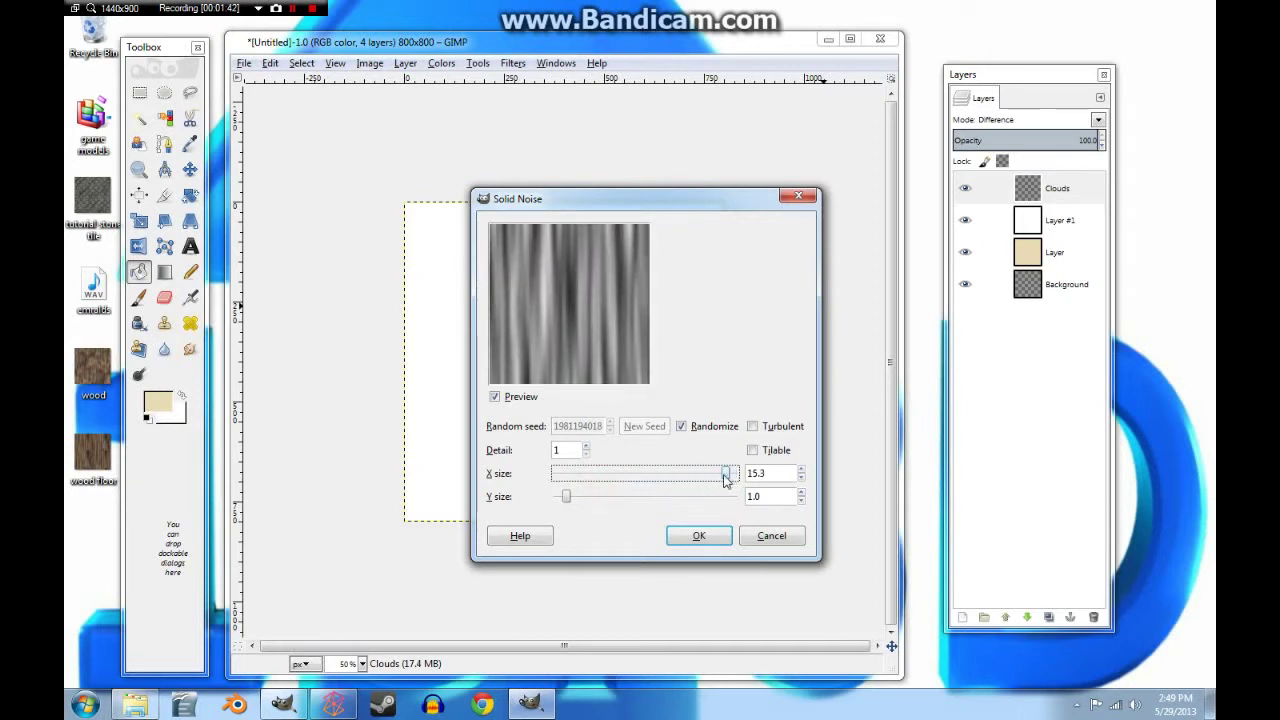
left_click_drag(567, 498, 572, 503)
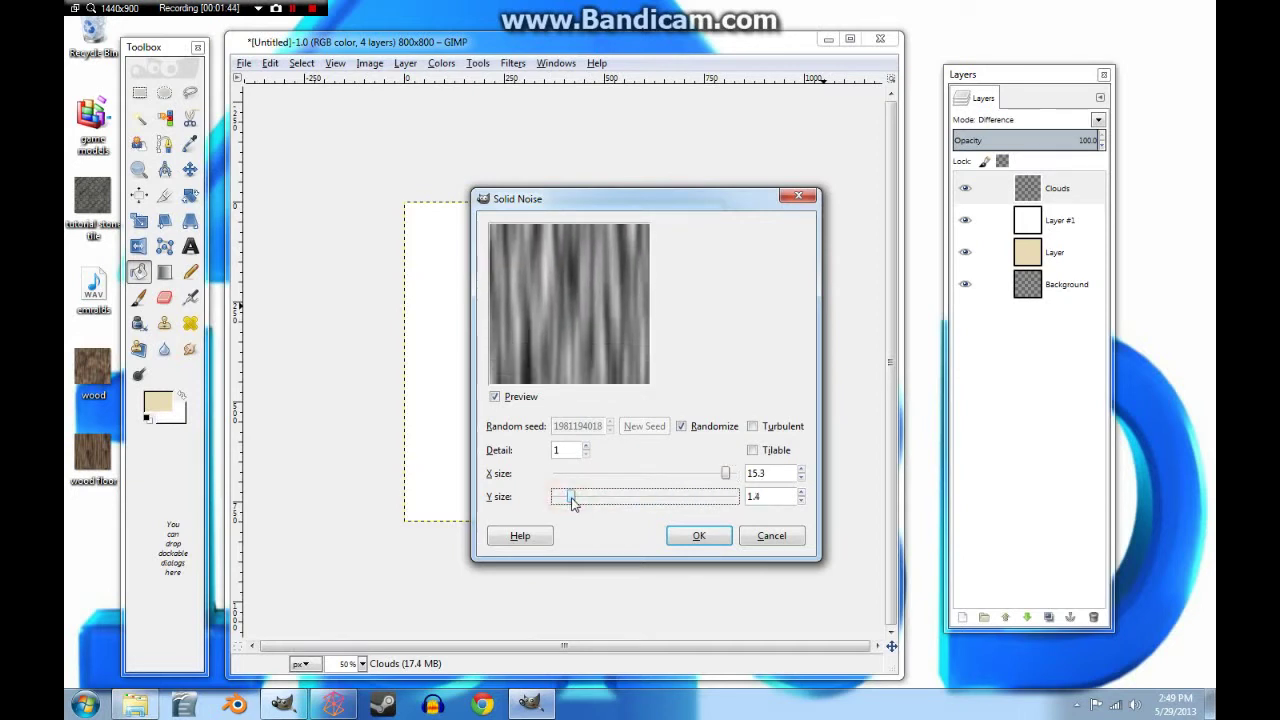
left_click(697, 535)
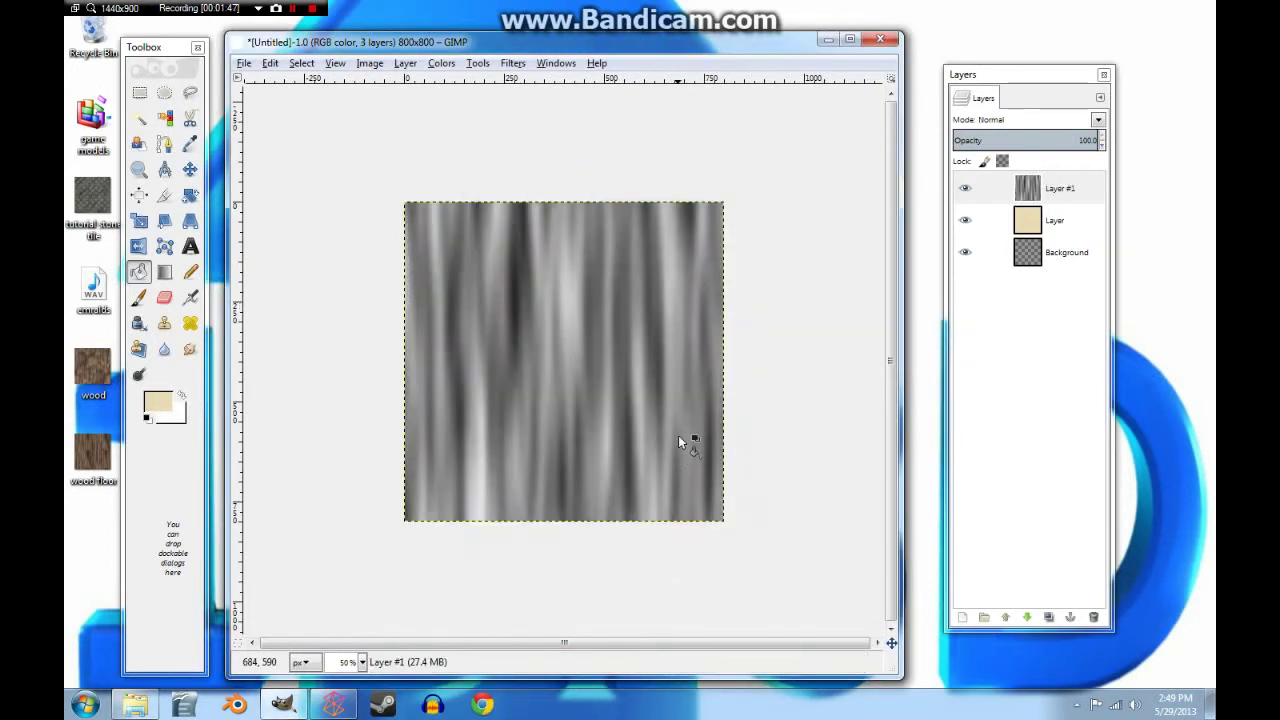
Add a transparent top layer and select the grain's dark streaks by colour.
left_click(166, 120)
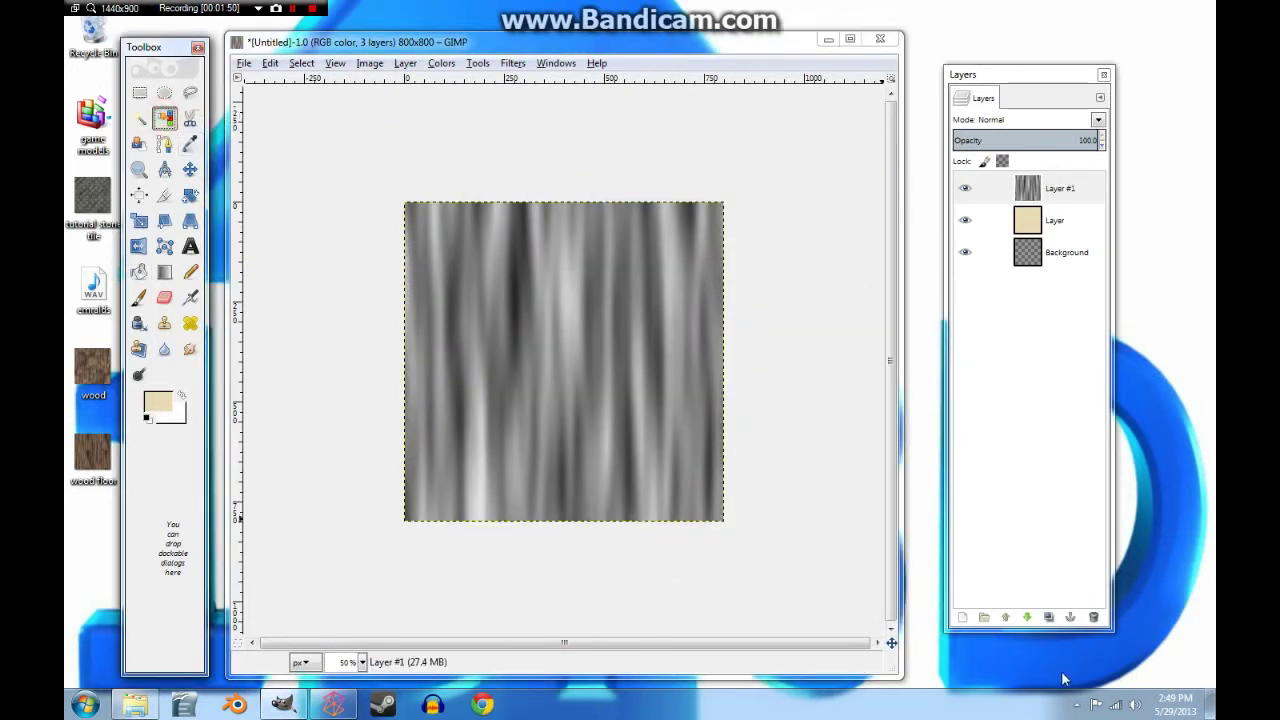
left_click(961, 616)
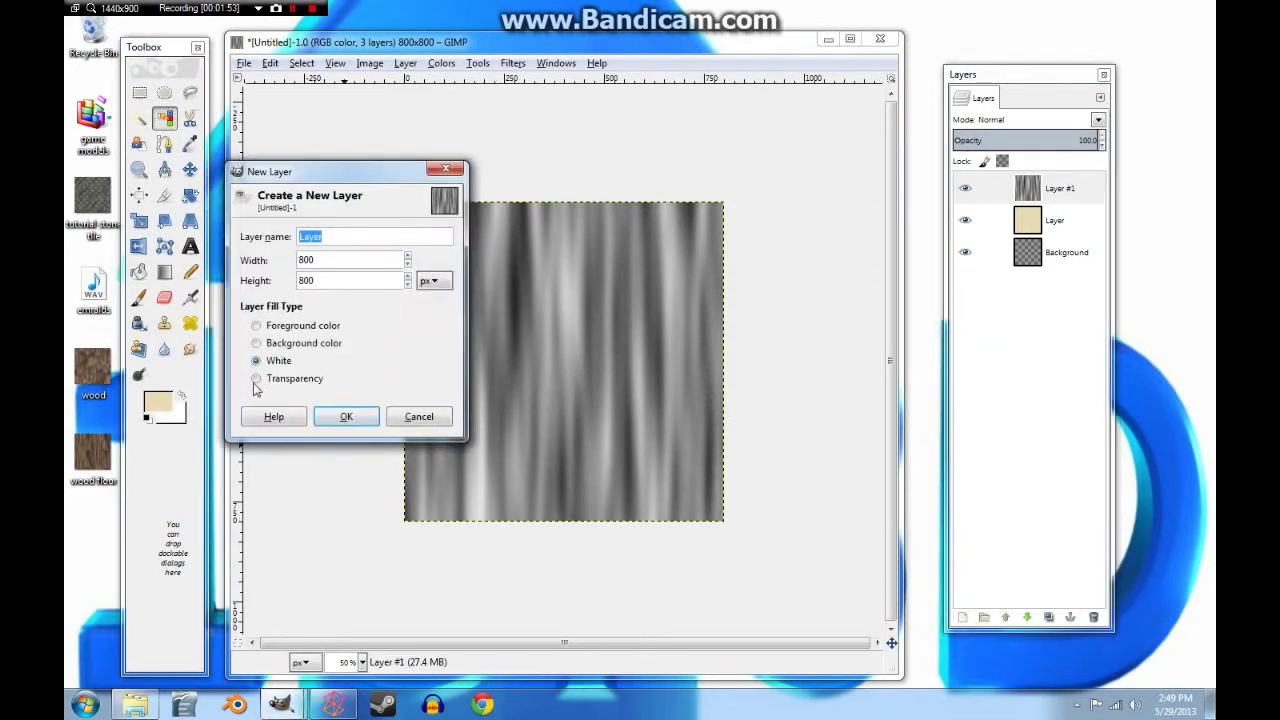
left_click(257, 379)
left_click(346, 416)
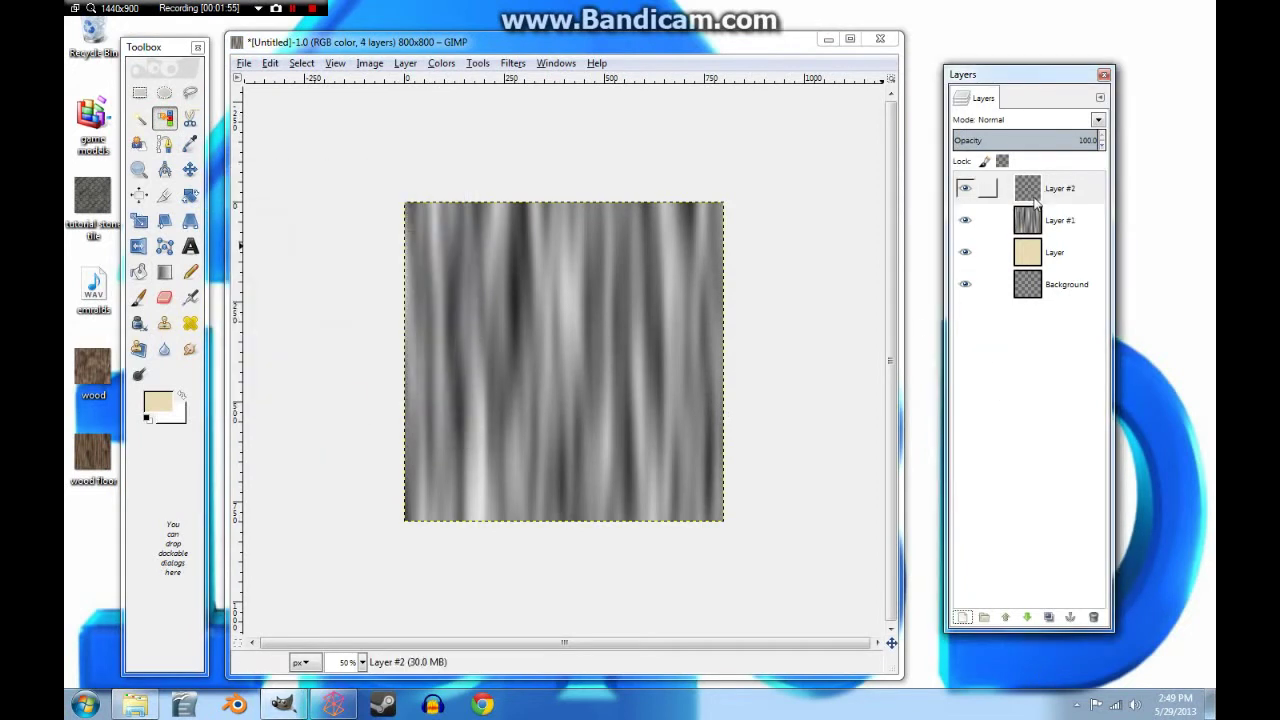
left_click(988, 222)
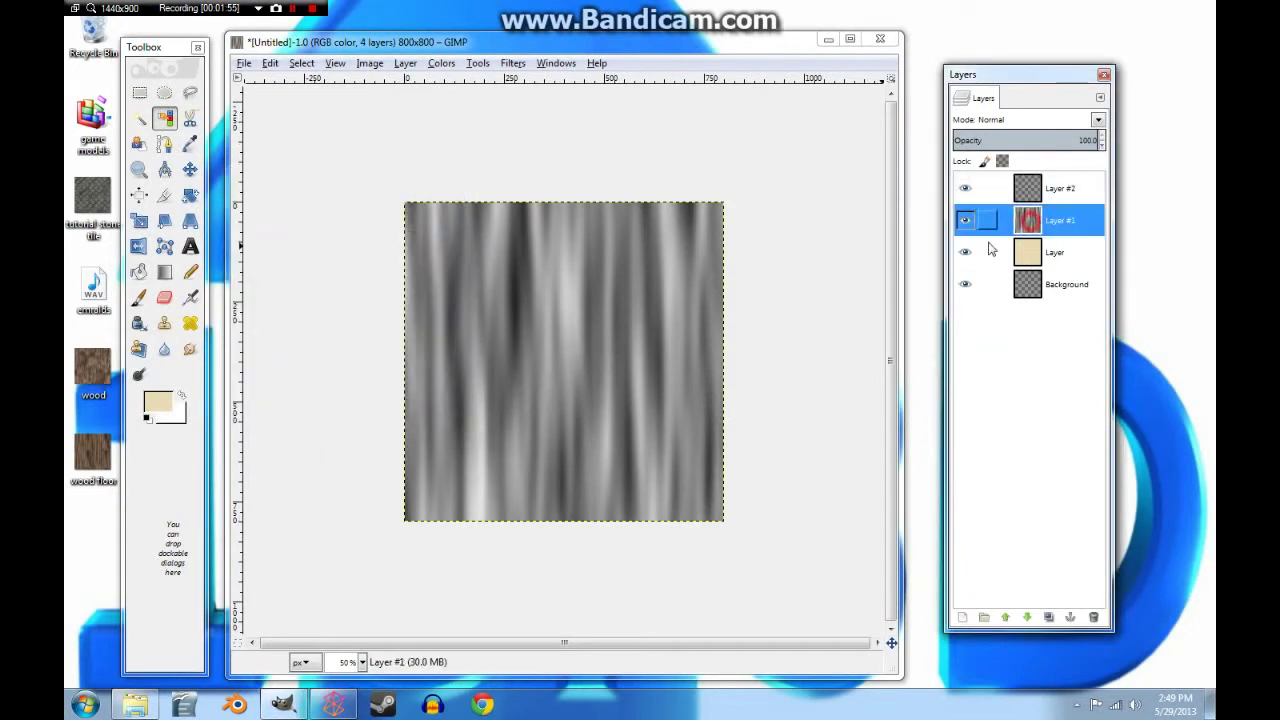
left_click(514, 302)
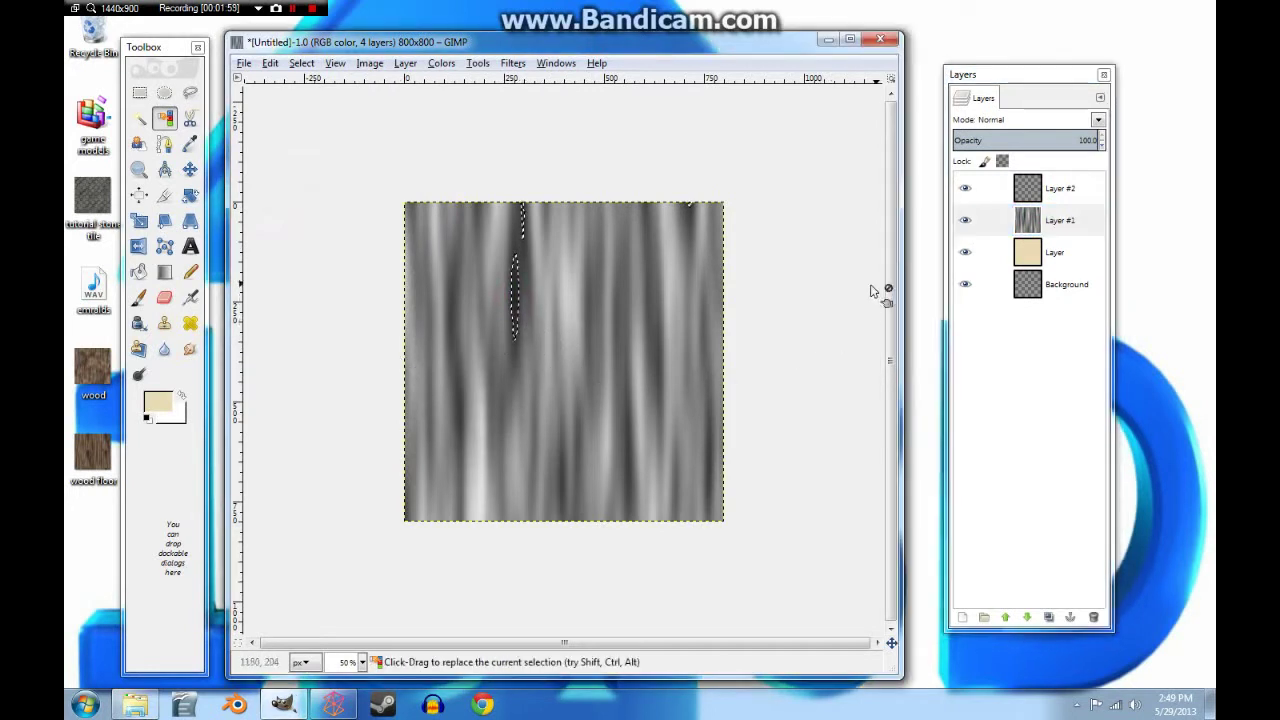
Fill the knot-shaped selection on the new top layer with dark brown.
left_click(1036, 197)
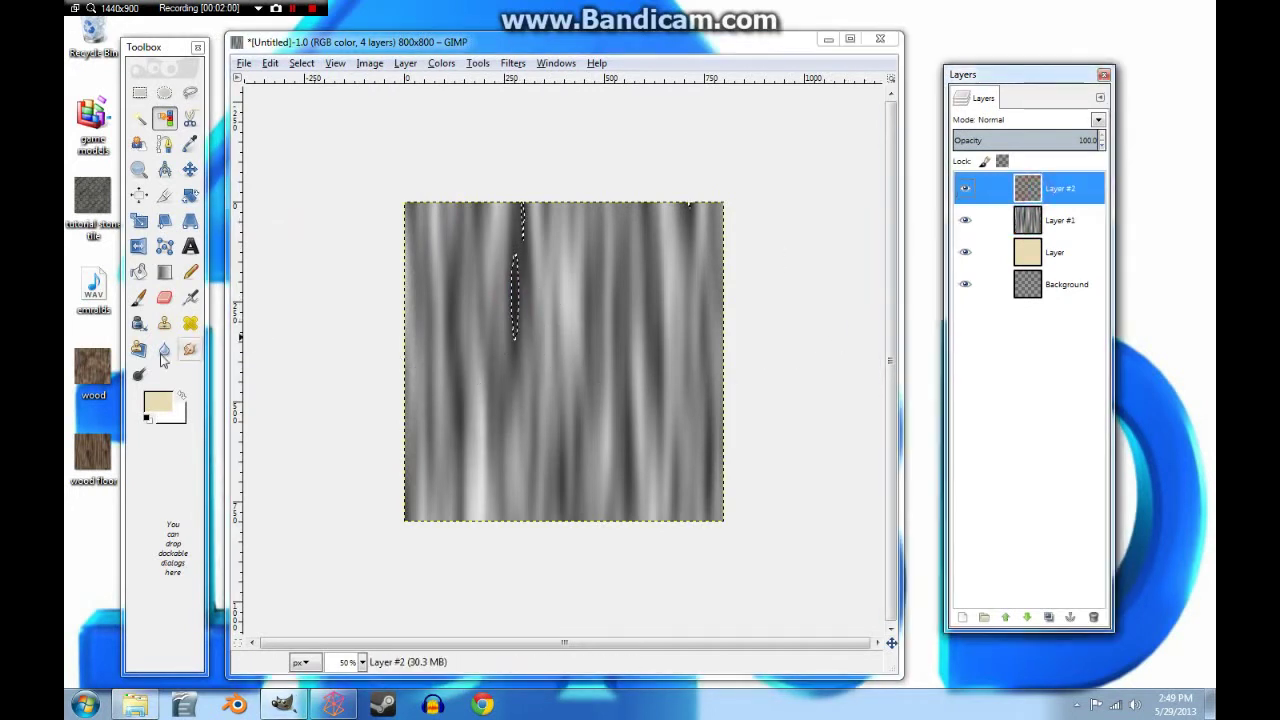
left_click(156, 404)
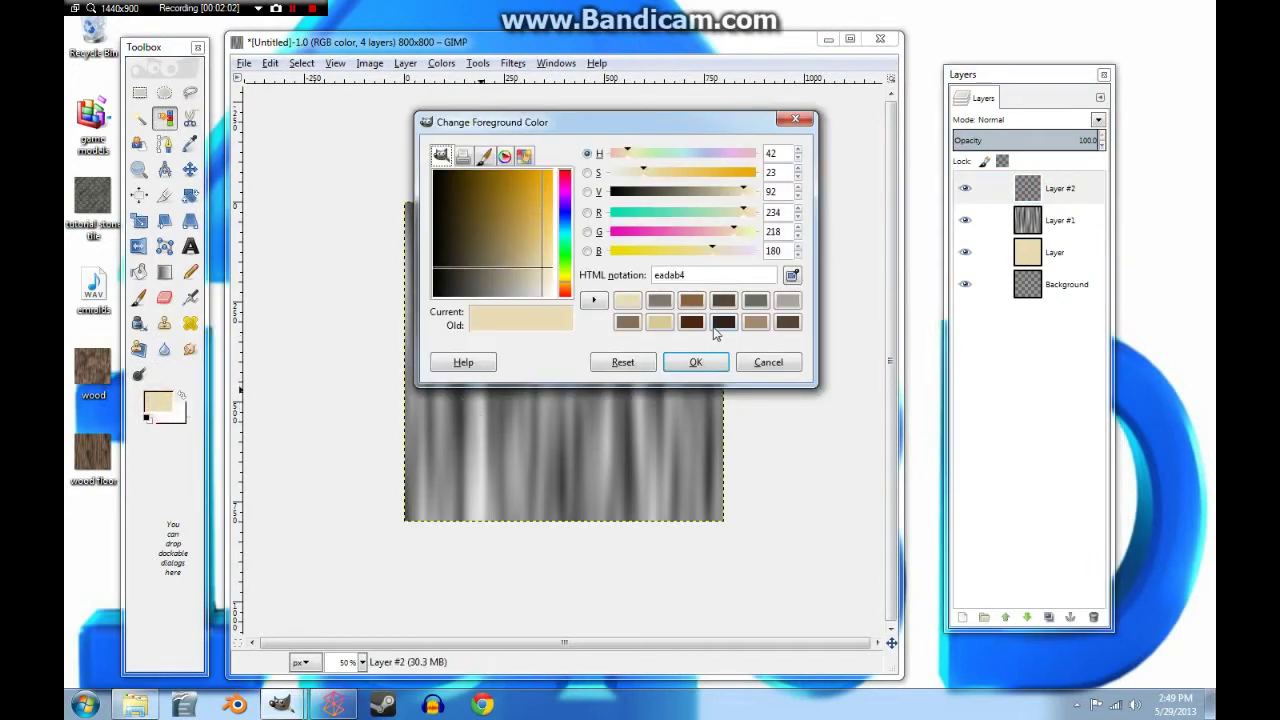
left_click(787, 326)
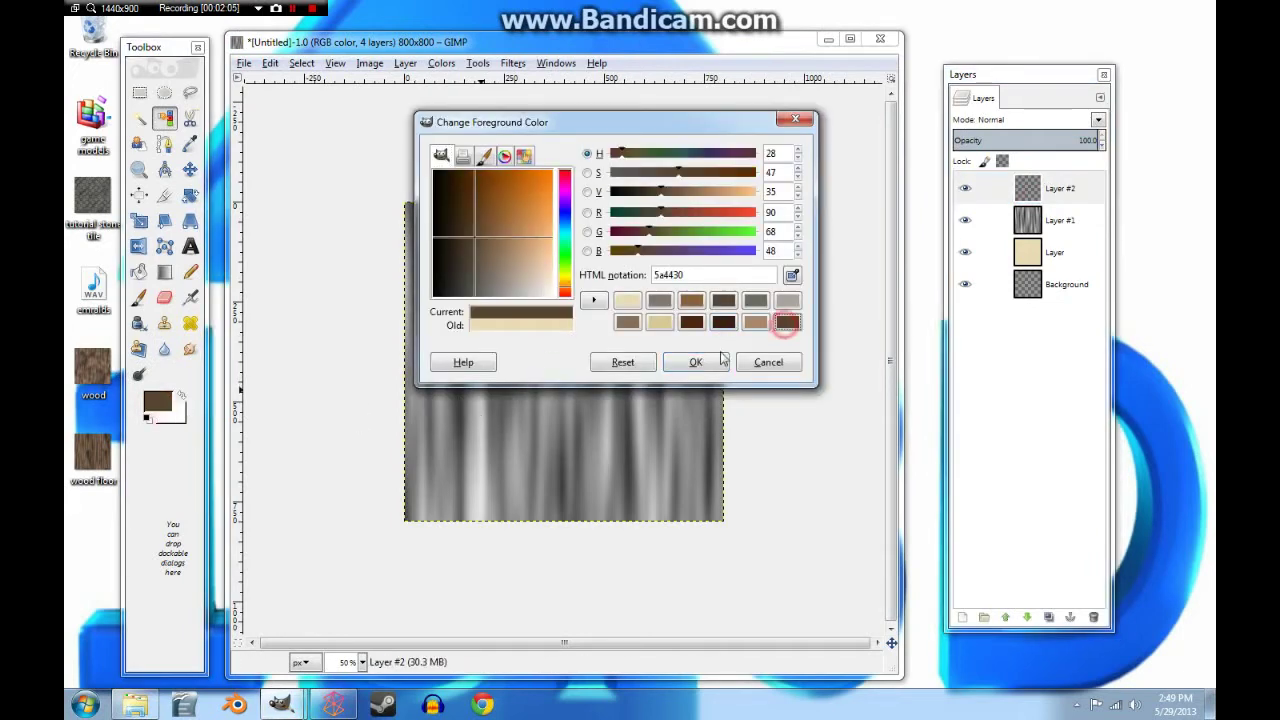
left_click(695, 362)
left_click(139, 272)
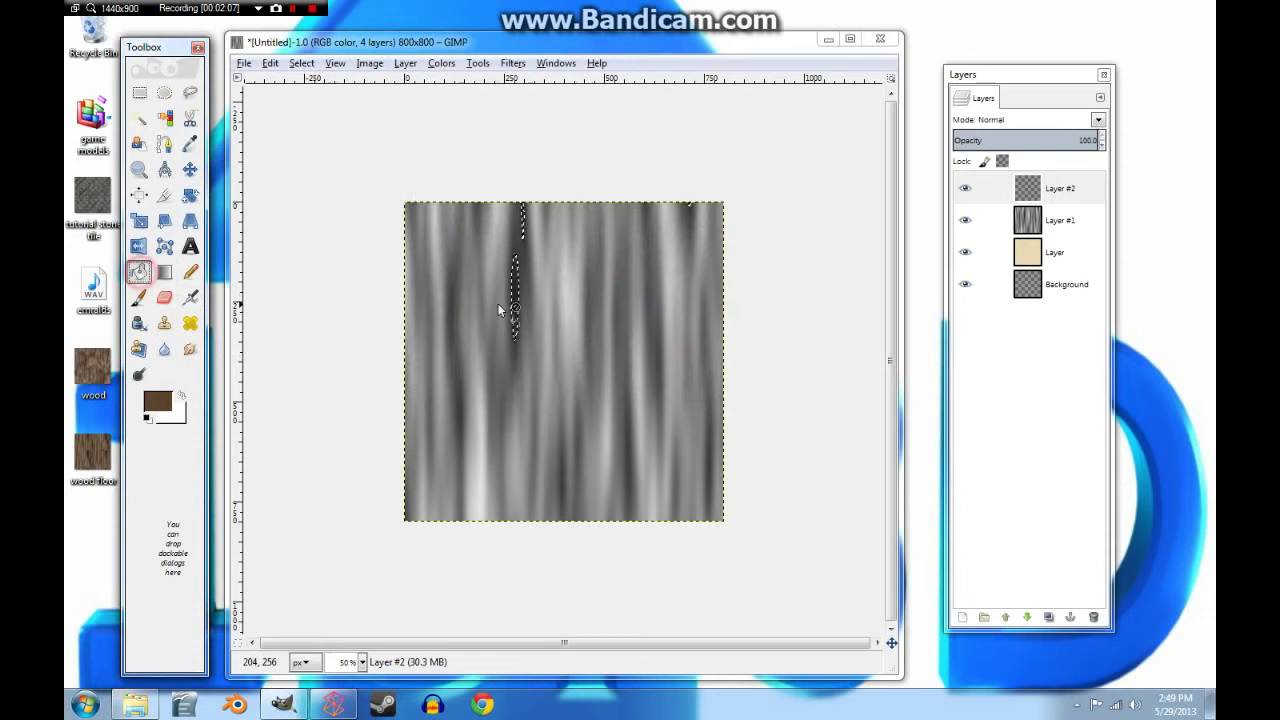
mouse_move(500, 309)
left_mouse_down()
mouse_move(517, 292)
mouse_move(505, 313)
left_mouse_up()
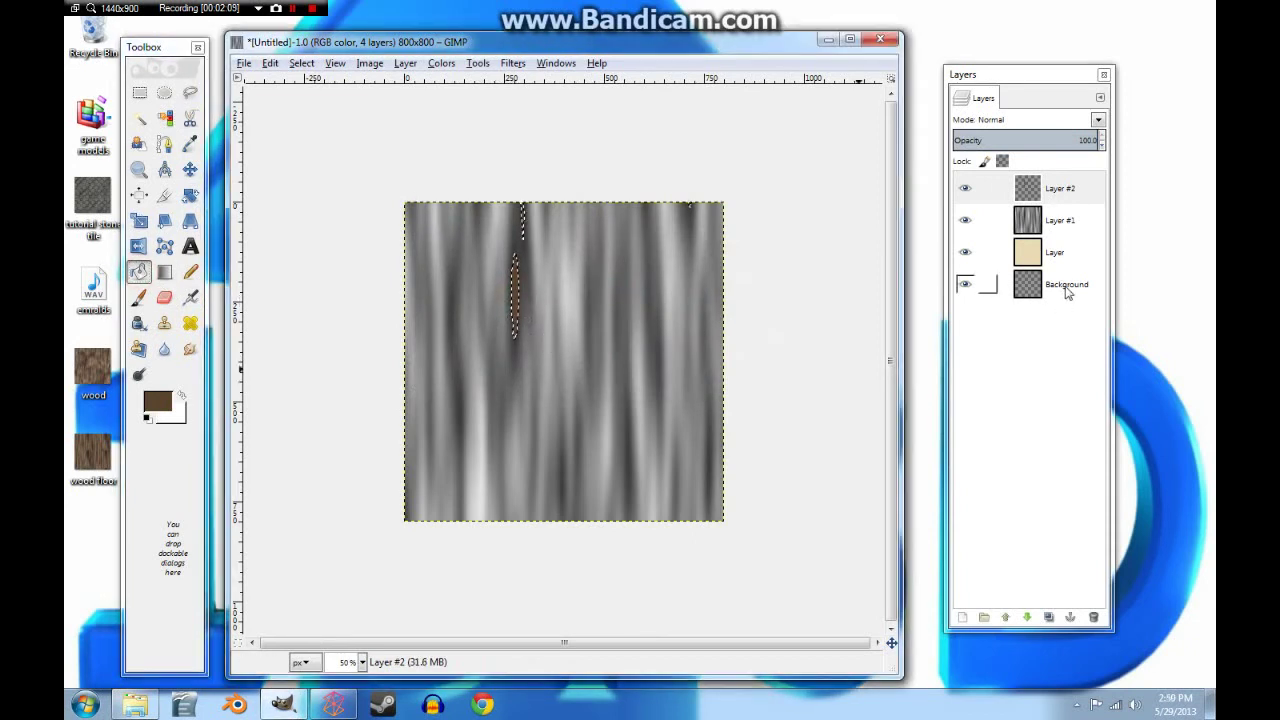
left_click(1040, 222)
left_click(164, 118)
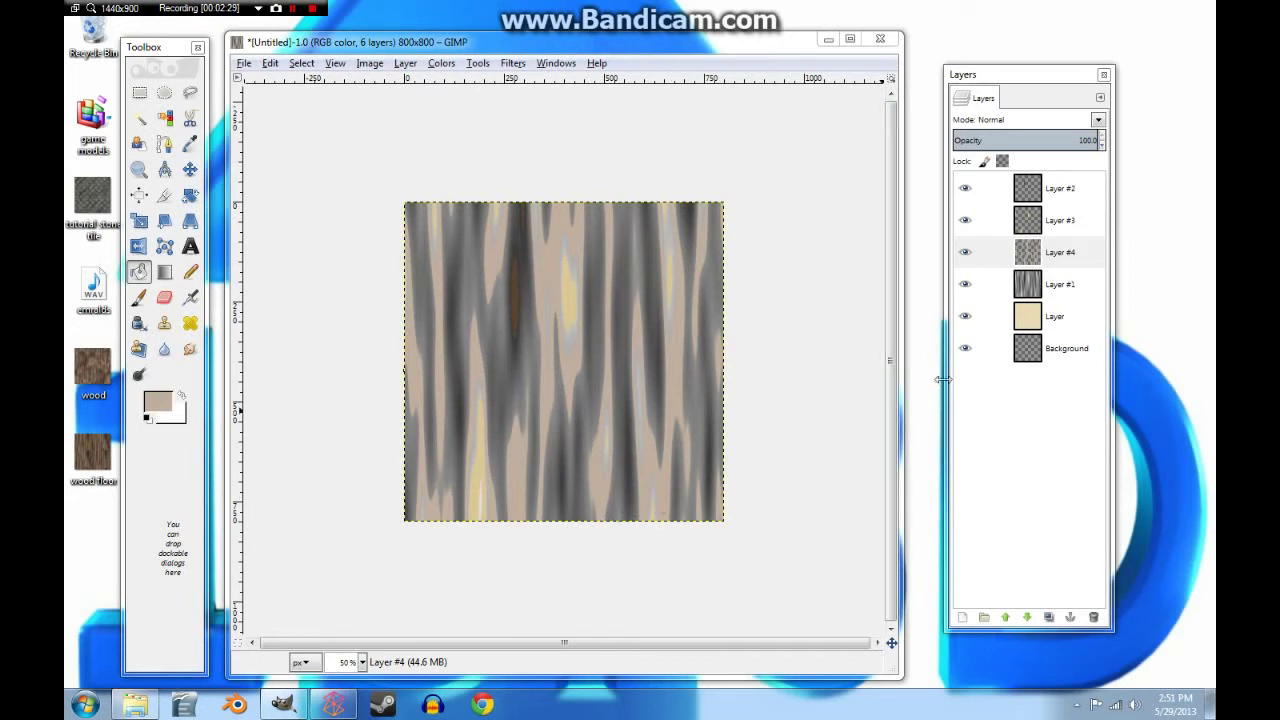
Hide Layer #1 and move it below the beige base layer.
left_click(967, 288)
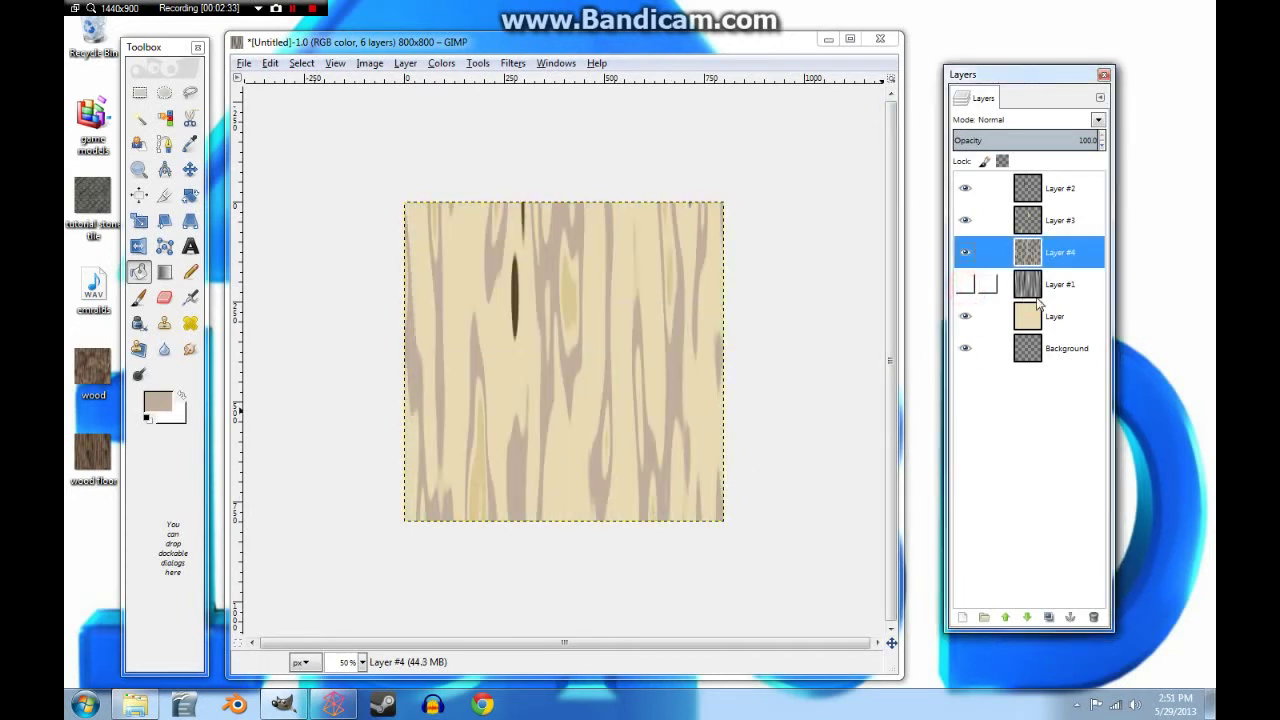
left_click_drag(1040, 298, 1036, 330)
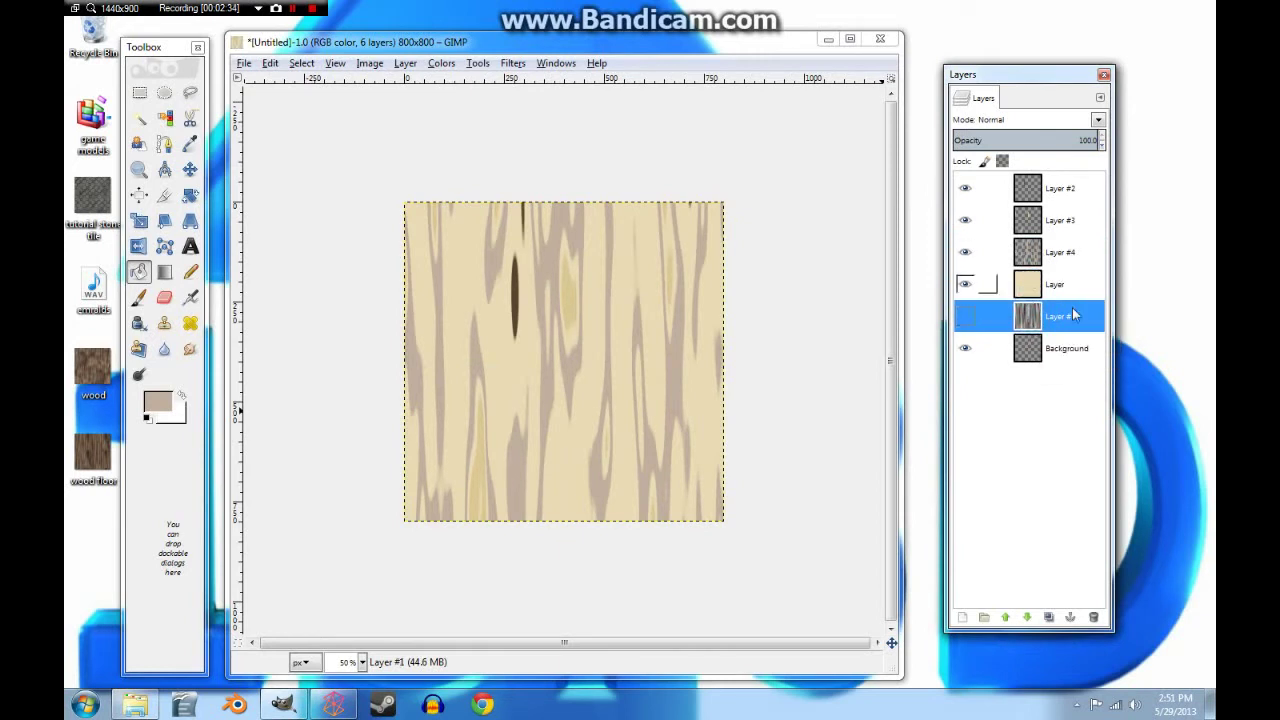
left_click(1036, 190)
Add Layer #5 filled with a muted light brown.
left_click(966, 615)
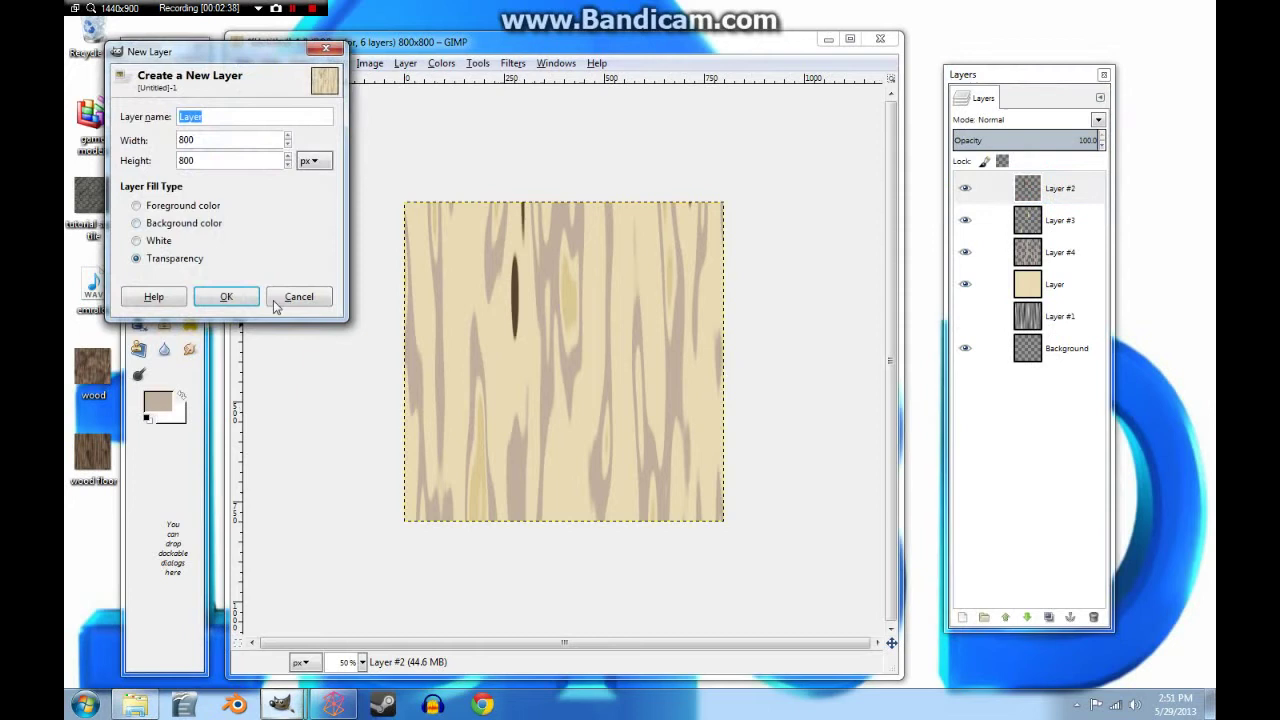
left_click(226, 297)
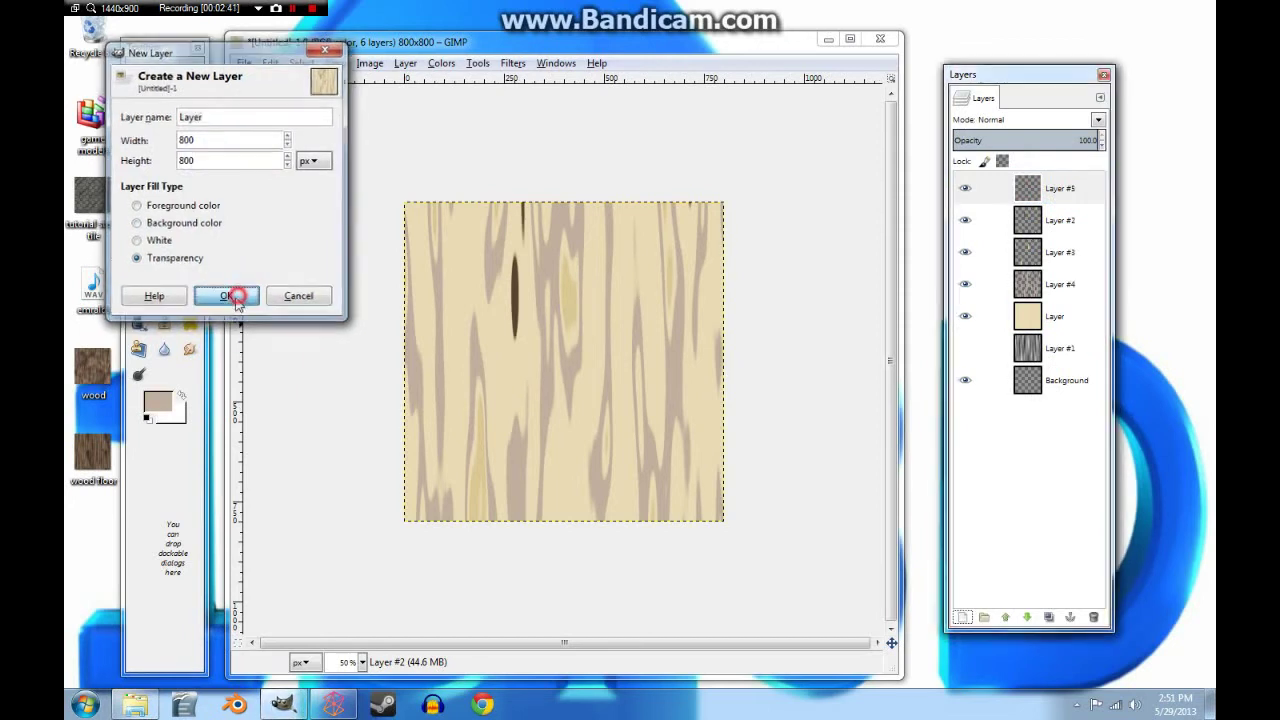
left_click(157, 402)
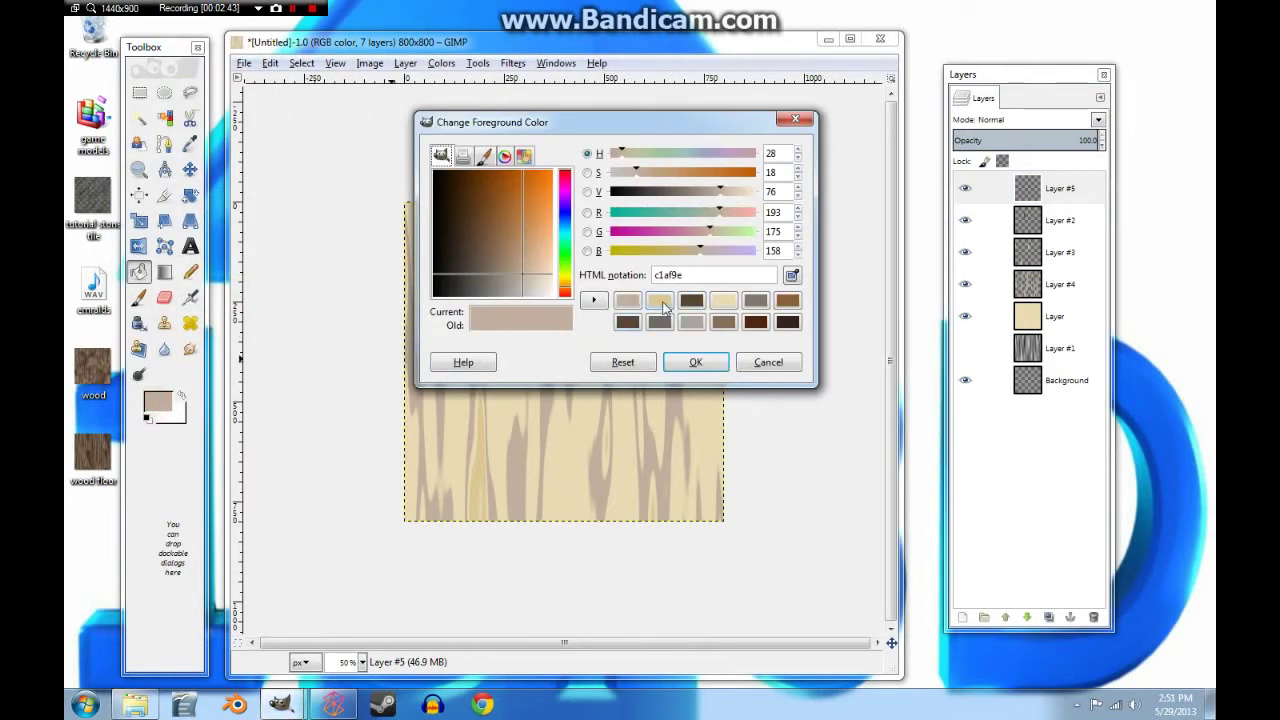
left_click(787, 302)
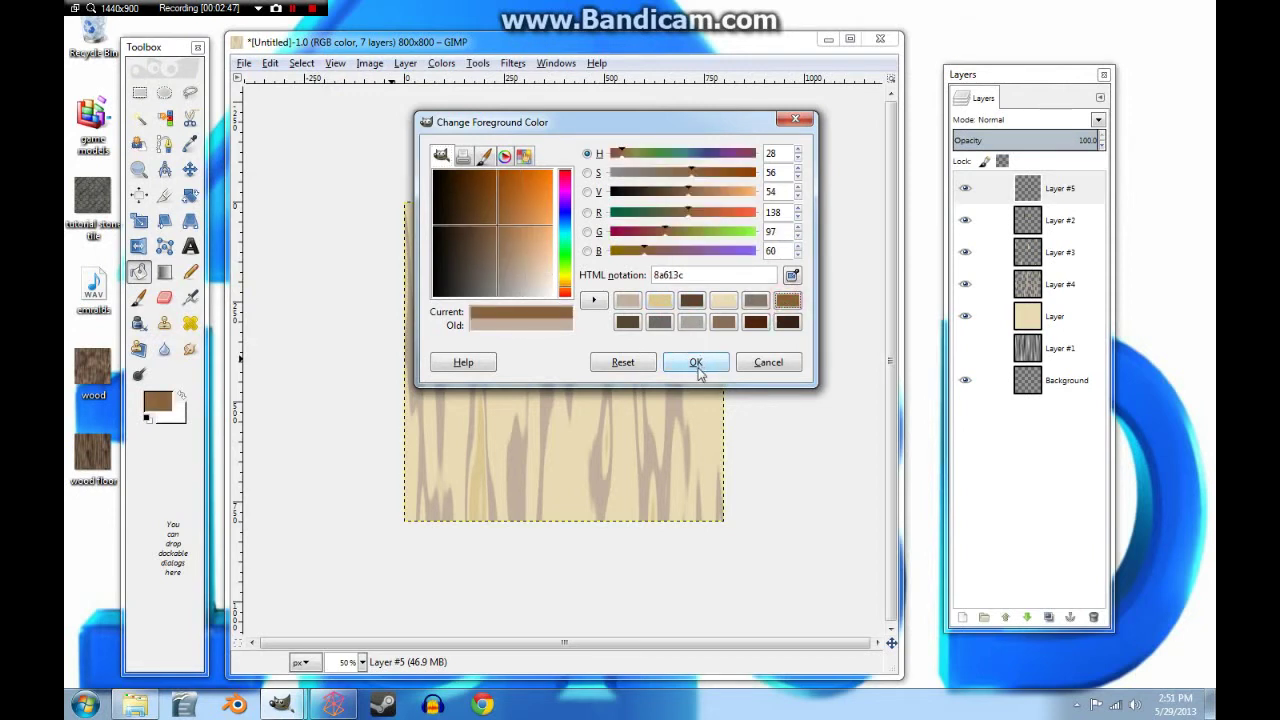
left_click_drag(500, 252, 494, 259)
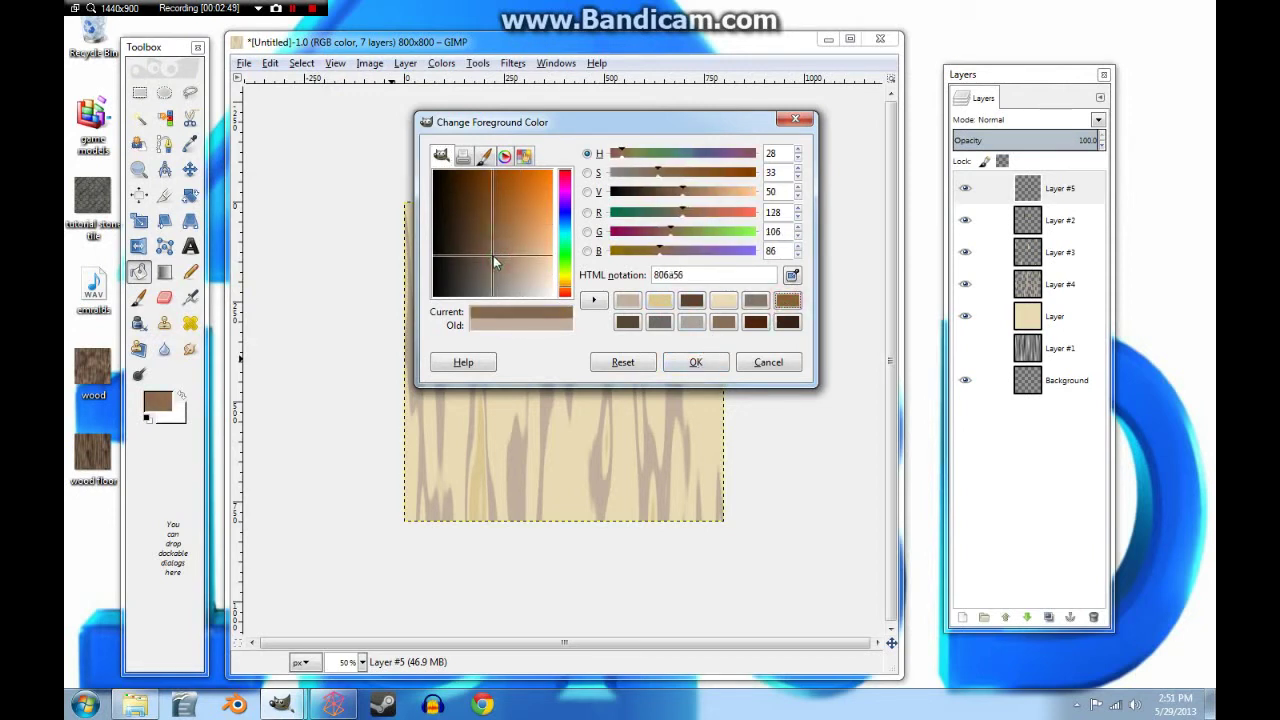
left_click(696, 362)
left_click(594, 371)
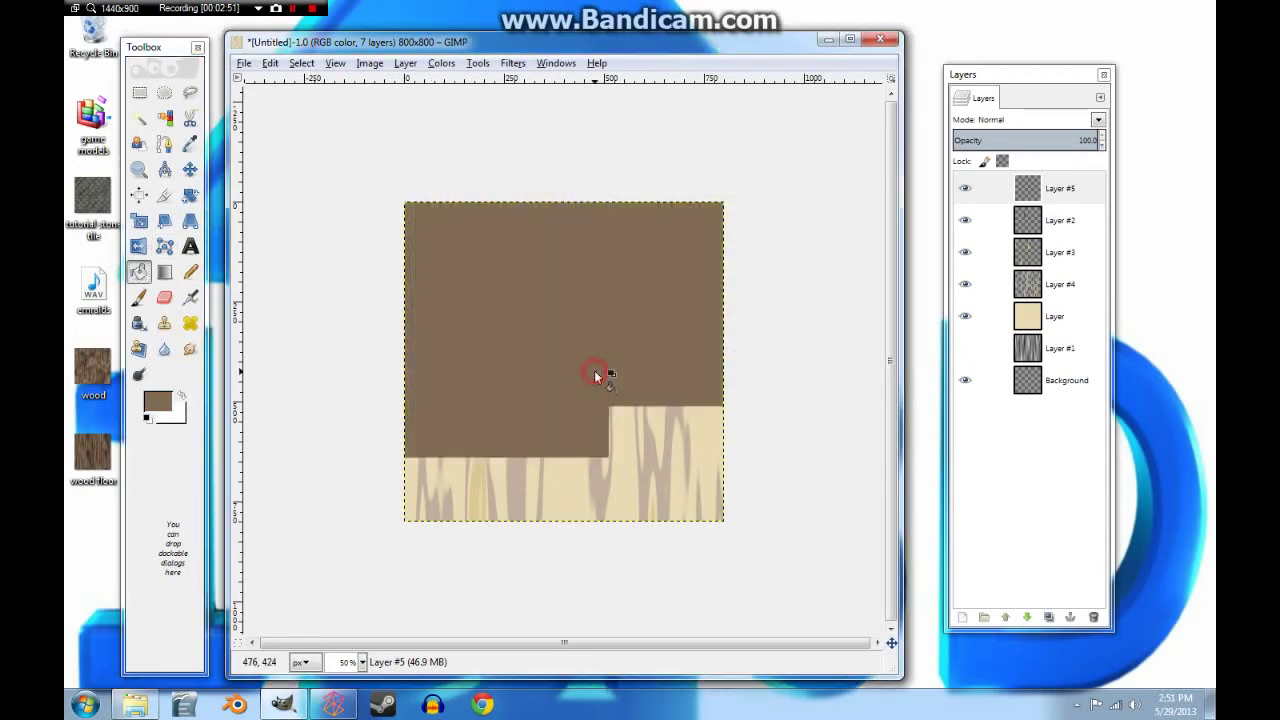
Add Layer #6 filled with light beige.
left_click(962, 617)
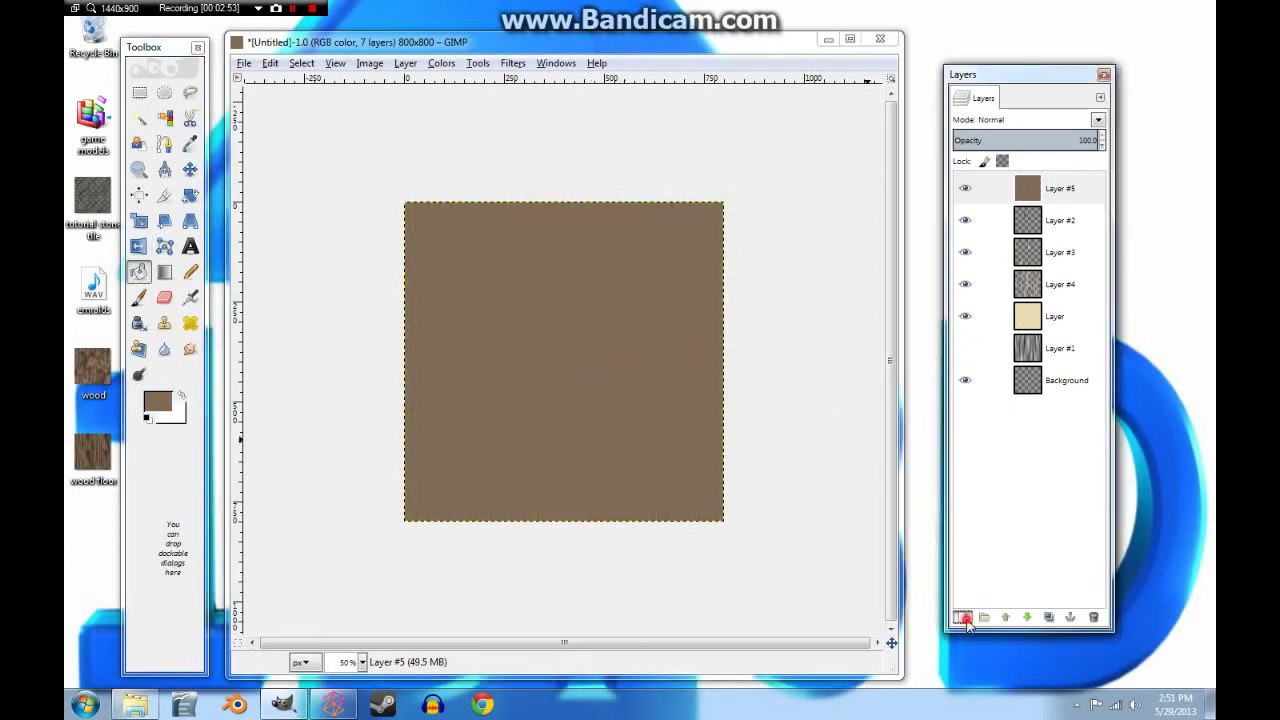
left_click(250, 315)
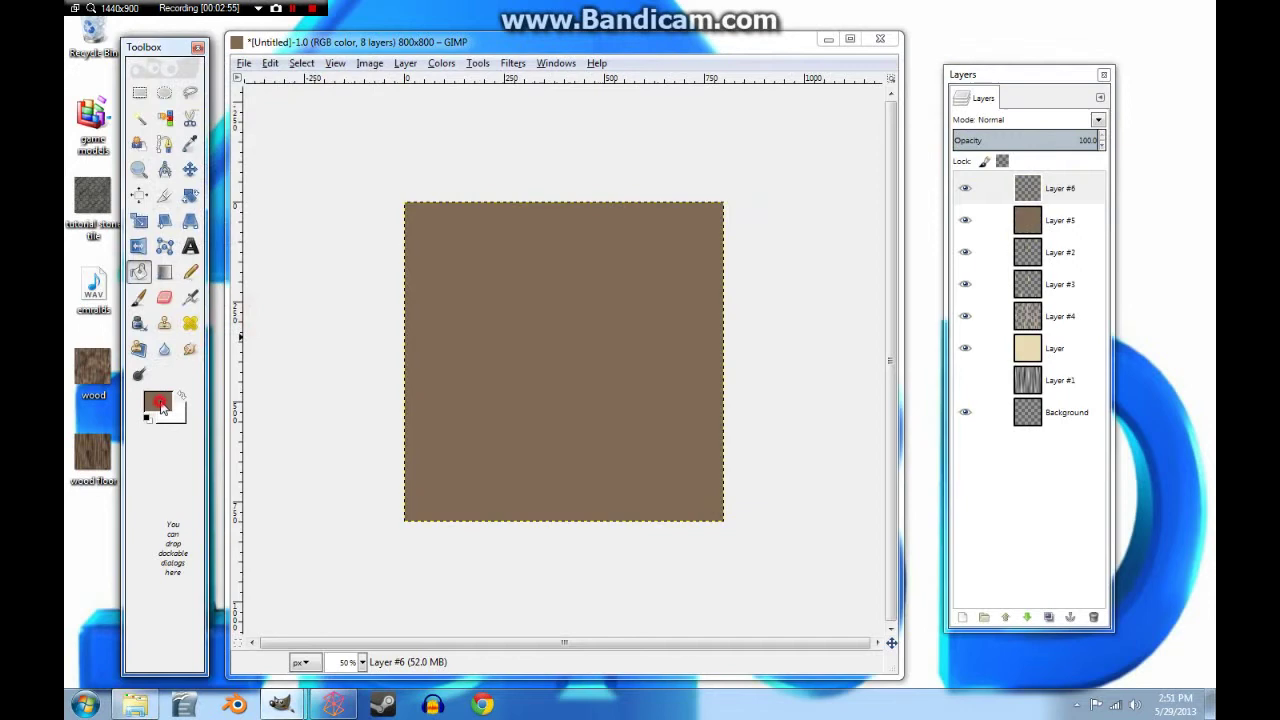
left_click(157, 402)
left_click(757, 304)
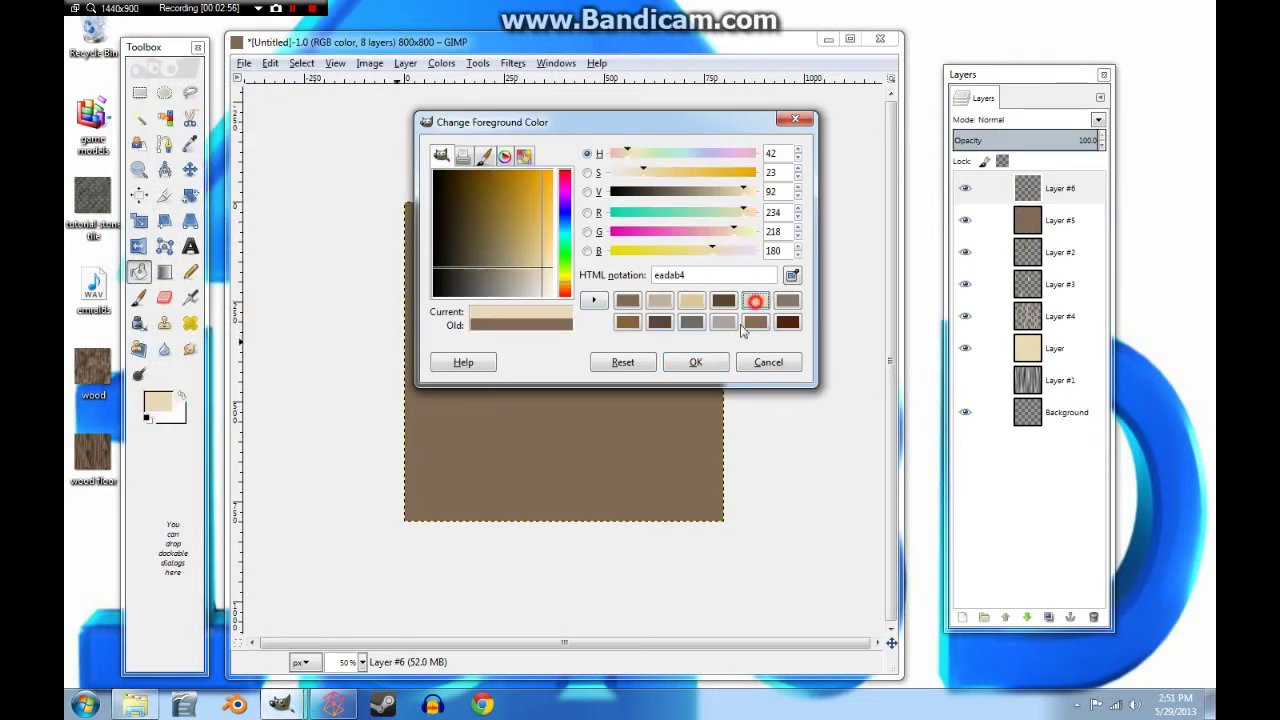
left_click(695, 362)
left_click(585, 398)
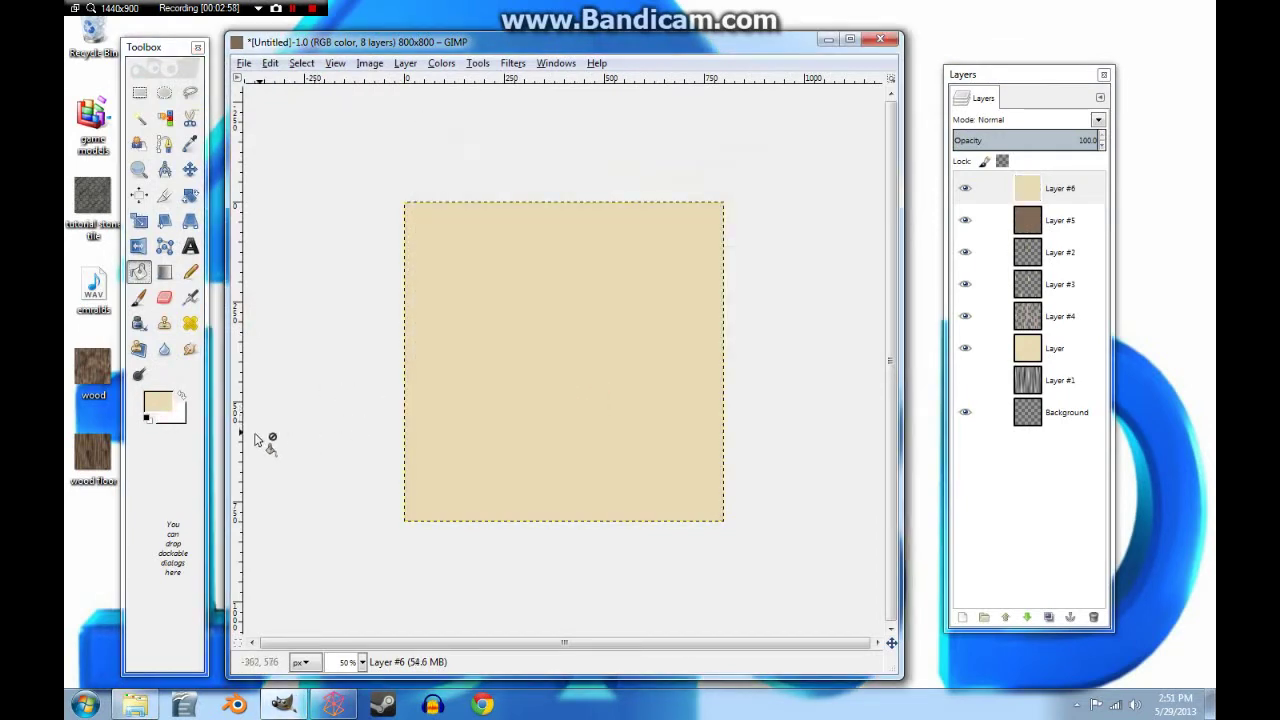
Add Layer #7 filled with dark brown, then hide it.
left_click(962, 617)
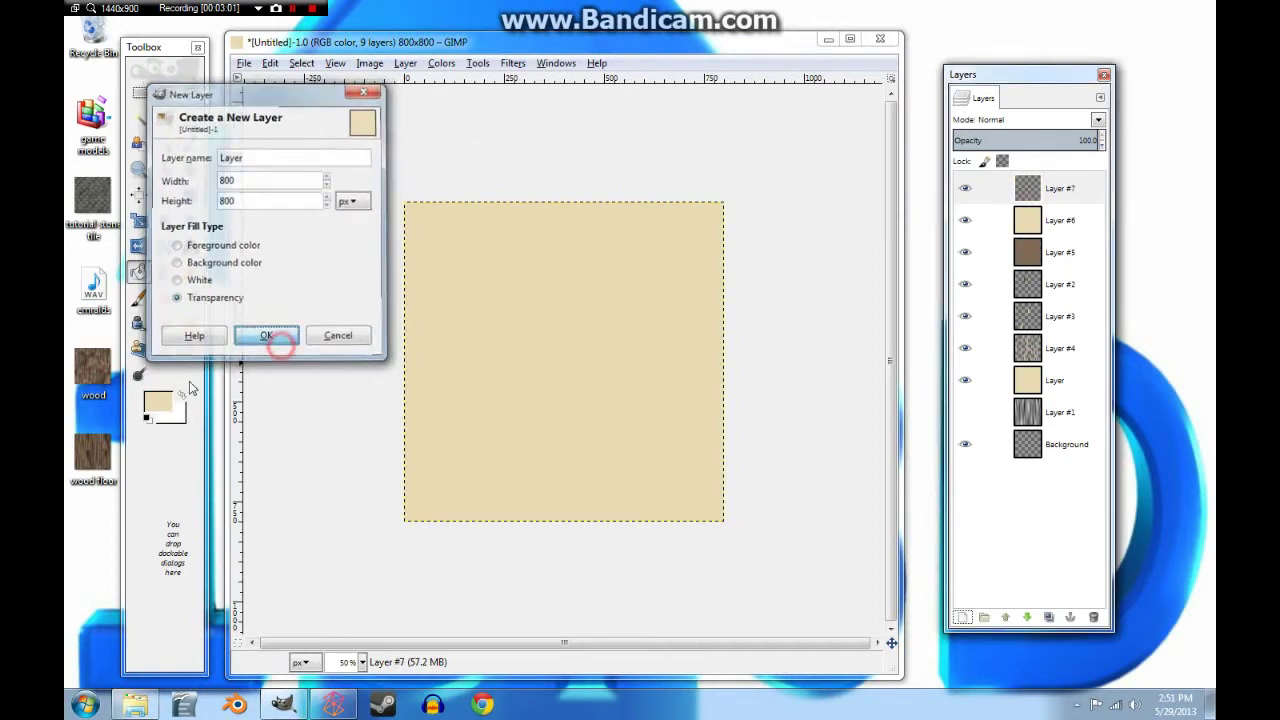
left_click(266, 336)
left_click(157, 402)
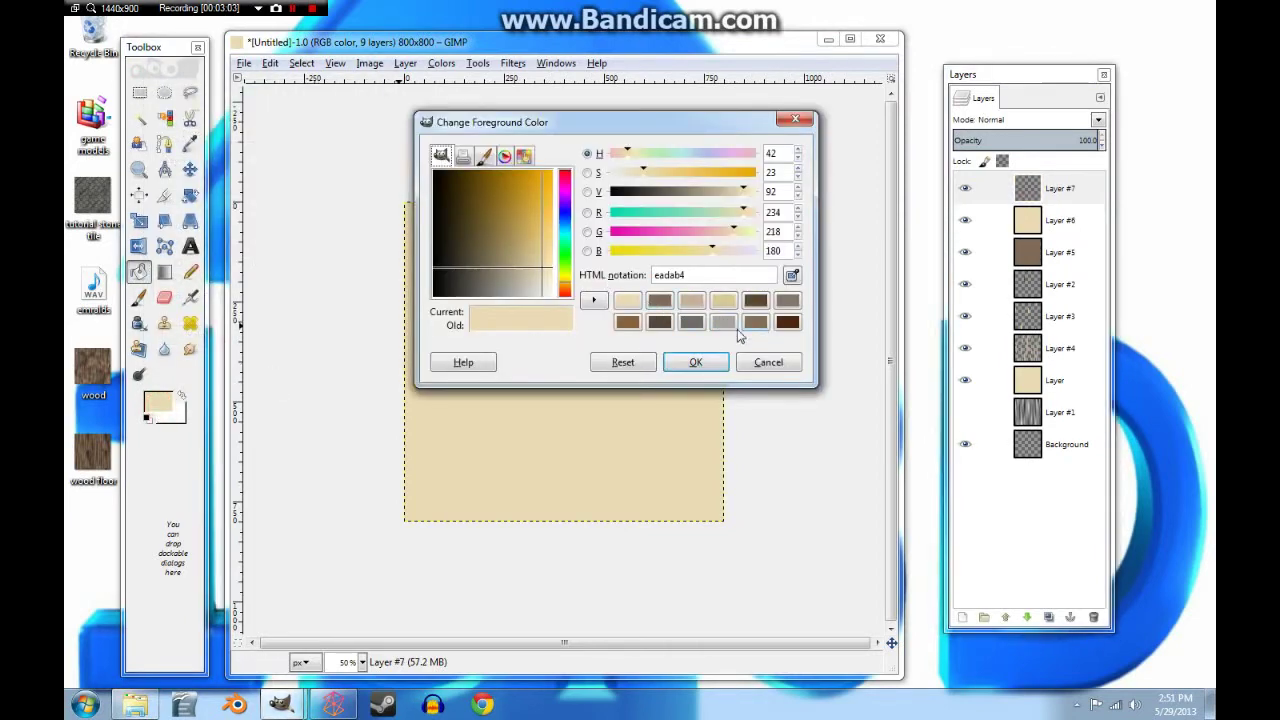
left_click(659, 323)
left_click(695, 362)
left_click(611, 397)
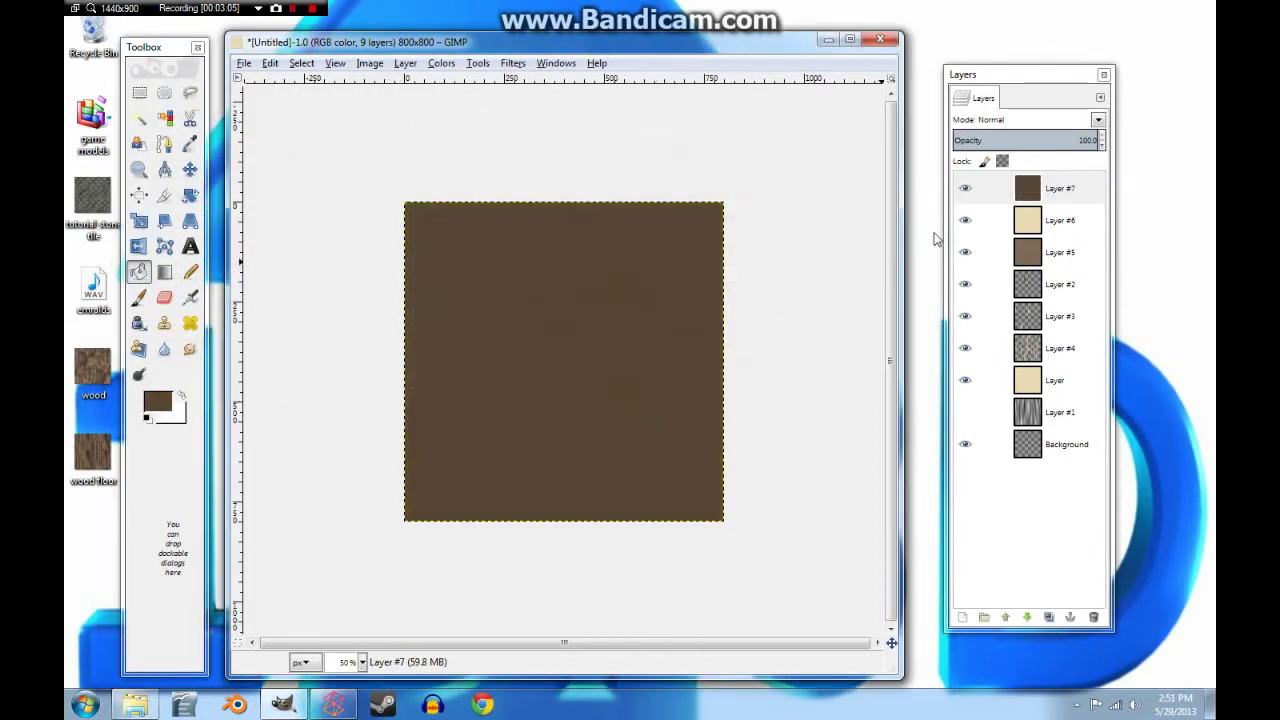
left_click(965, 218)
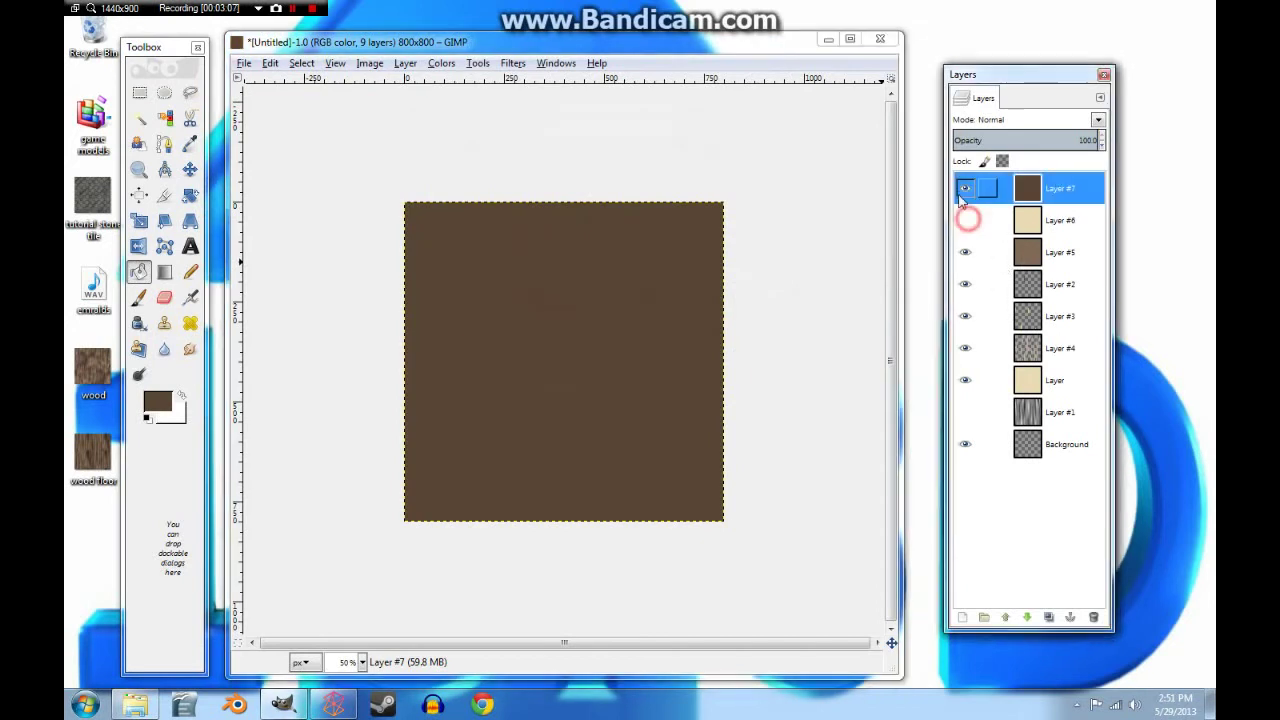
Hide Layer #6 and cut one large freehand hole out of Layer #5.
left_click(963, 188)
left_click(1028, 252)
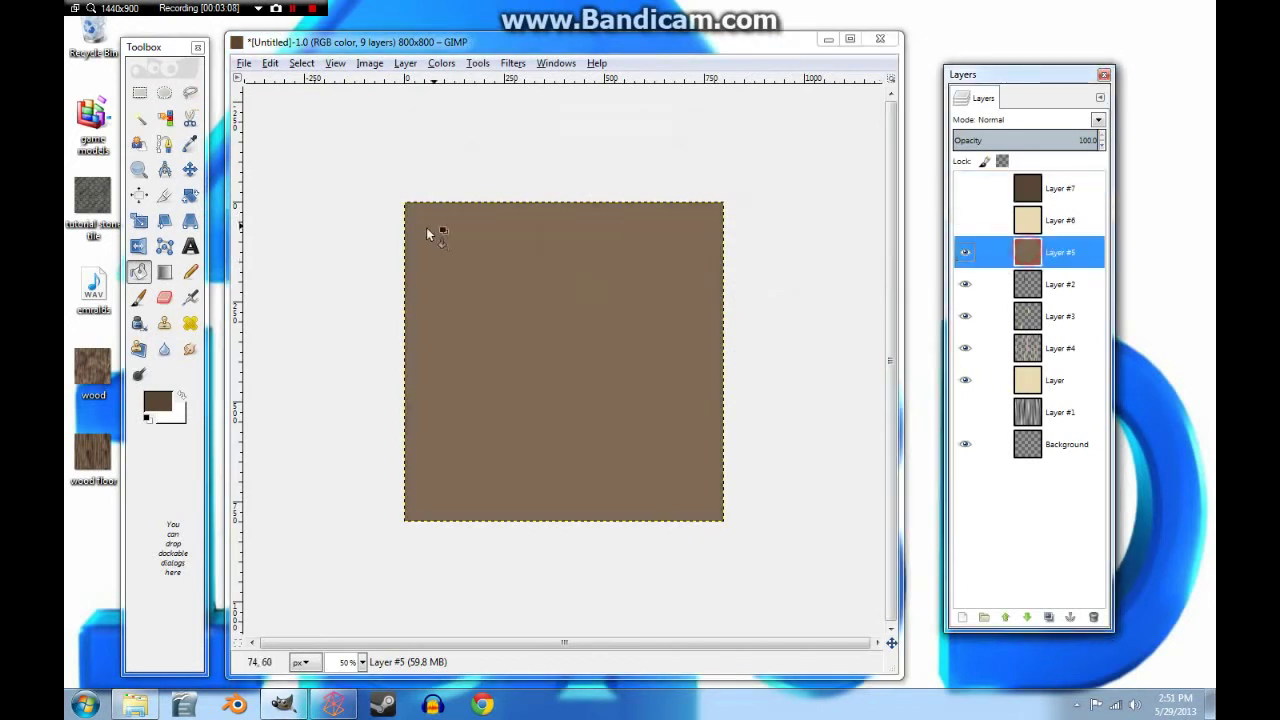
left_click(190, 93)
mouse_move(592, 173)
left_mouse_down()
mouse_move(353, 296)
mouse_move(841, 241)
mouse_move(424, 455)
mouse_move(306, 483)
mouse_move(741, 571)
mouse_move(747, 458)
mouse_move(700, 366)
mouse_move(709, 408)
mouse_move(690, 451)
mouse_move(450, 288)
mouse_move(330, 291)
mouse_move(520, 271)
left_mouse_up()
key("Return")
key("Delete")
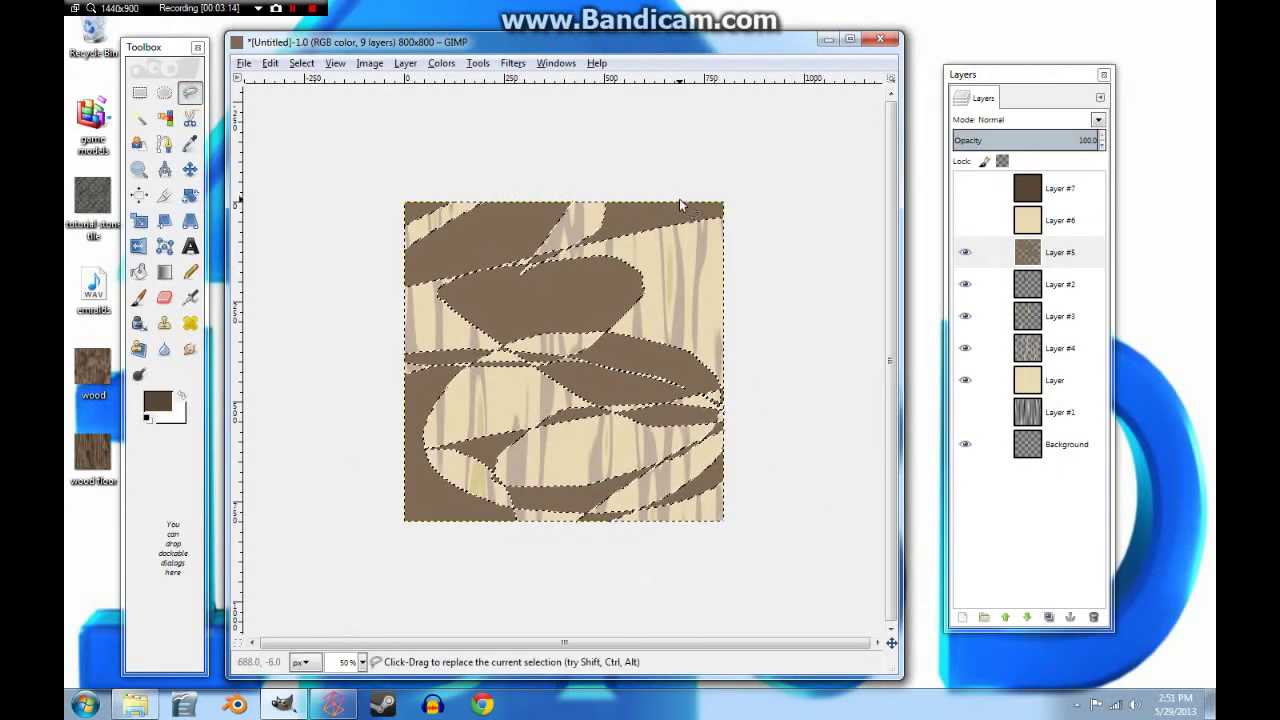
key("ctrl+shift+a")
Scribble many more freehand outlines and delete the brown inside them.
mouse_move(305, 337)
left_mouse_down()
mouse_move(800, 143)
mouse_move(808, 243)
mouse_move(420, 275)
mouse_move(668, 402)
mouse_move(609, 583)
mouse_move(391, 449)
left_mouse_up()
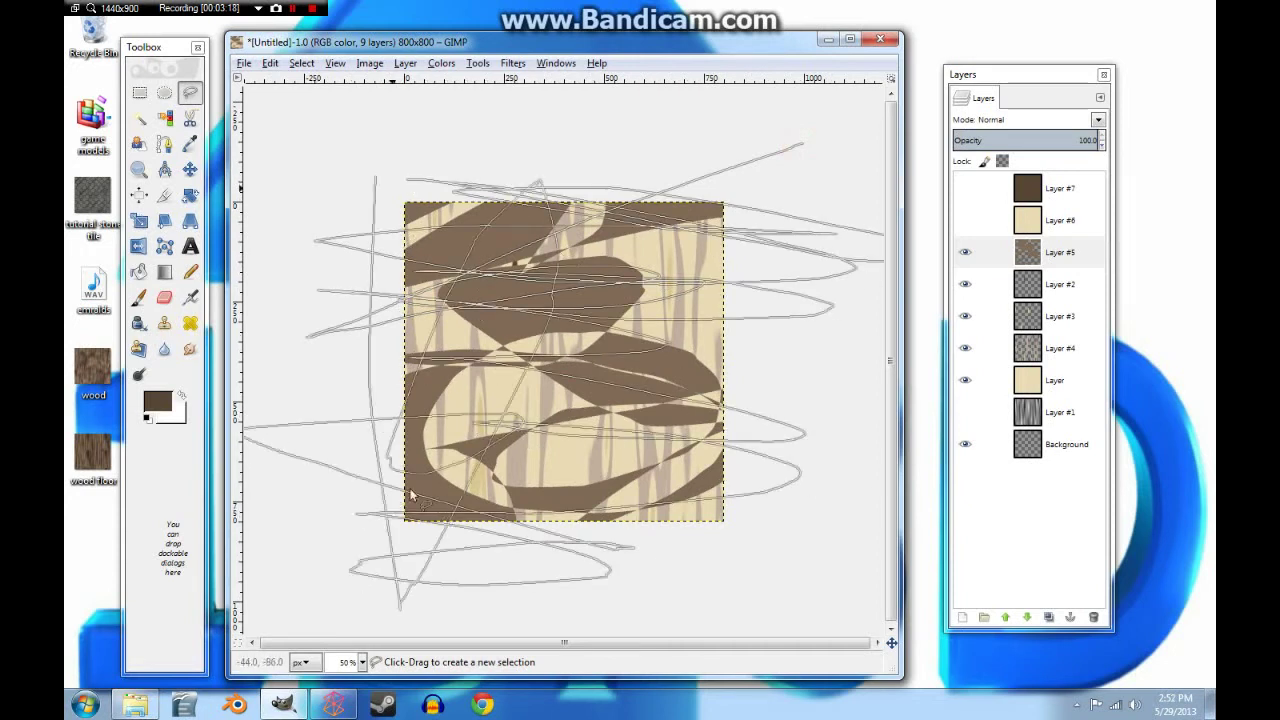
mouse_move(410, 495)
left_mouse_down()
mouse_move(496, 420)
mouse_move(565, 298)
mouse_move(436, 399)
mouse_move(412, 514)
mouse_move(568, 126)
mouse_move(598, 307)
mouse_move(613, 313)
mouse_move(615, 290)
mouse_move(719, 311)
mouse_move(635, 328)
mouse_move(635, 393)
mouse_move(667, 420)
mouse_move(653, 390)
left_mouse_up()
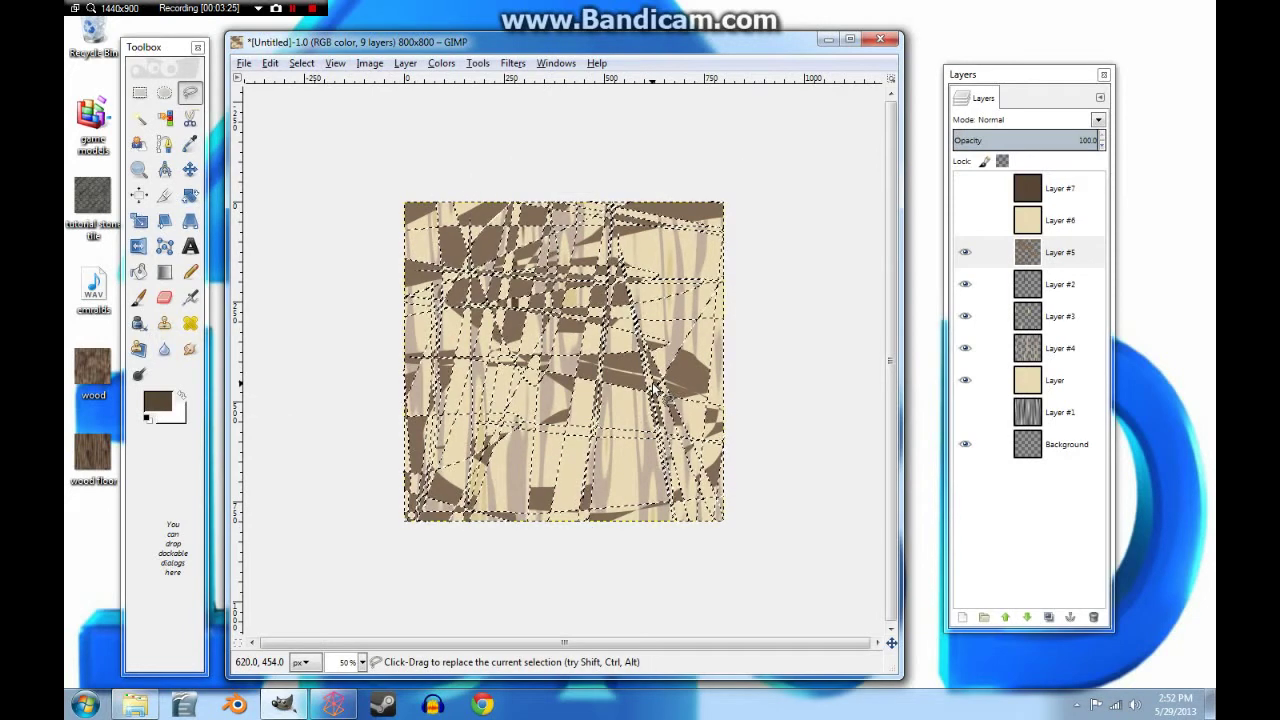
key("Delete")
key("ctrl+shift+a")
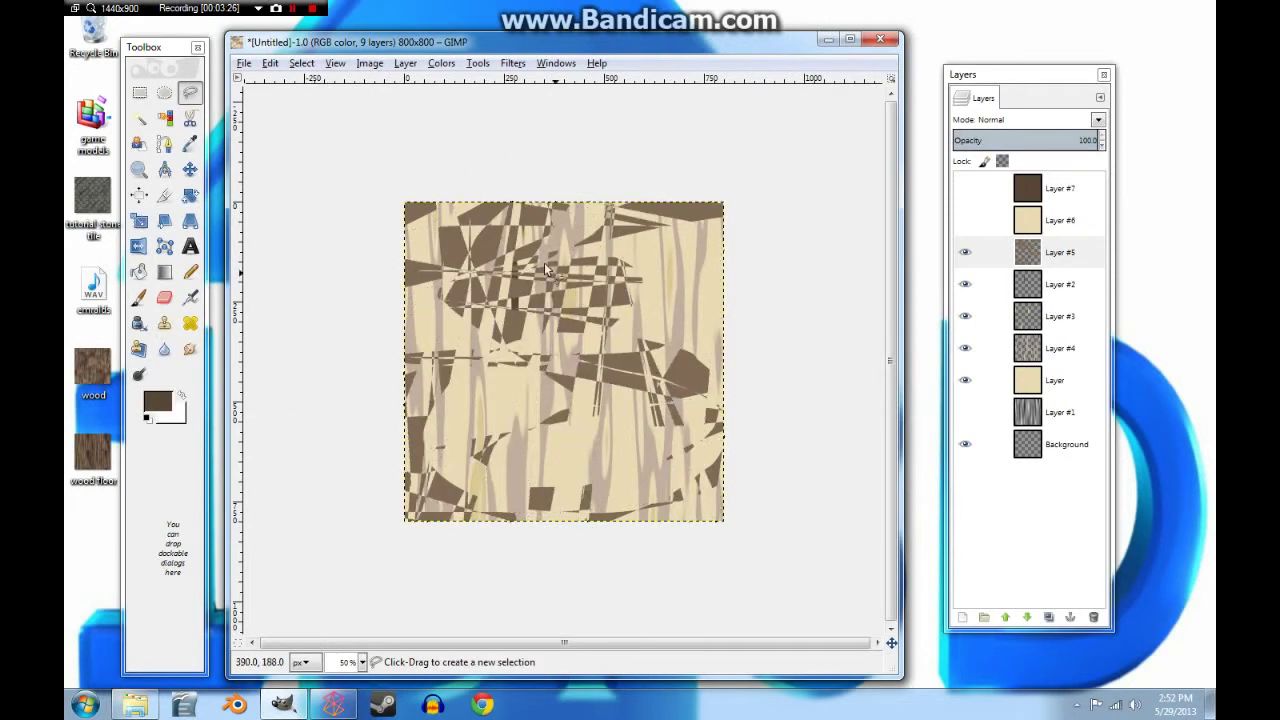
Apply a Gaussian Blur with both radii set to 300.
left_click(513, 63)
left_click(778, 184)
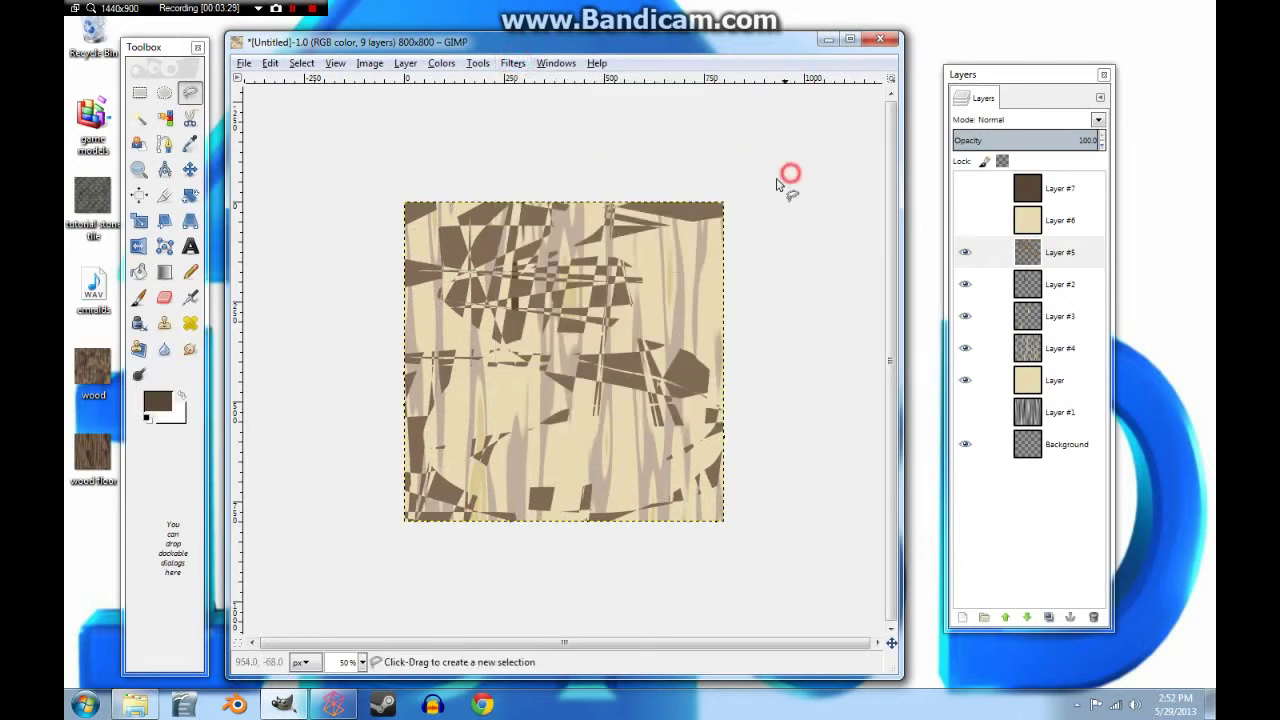
left_click(610, 466)
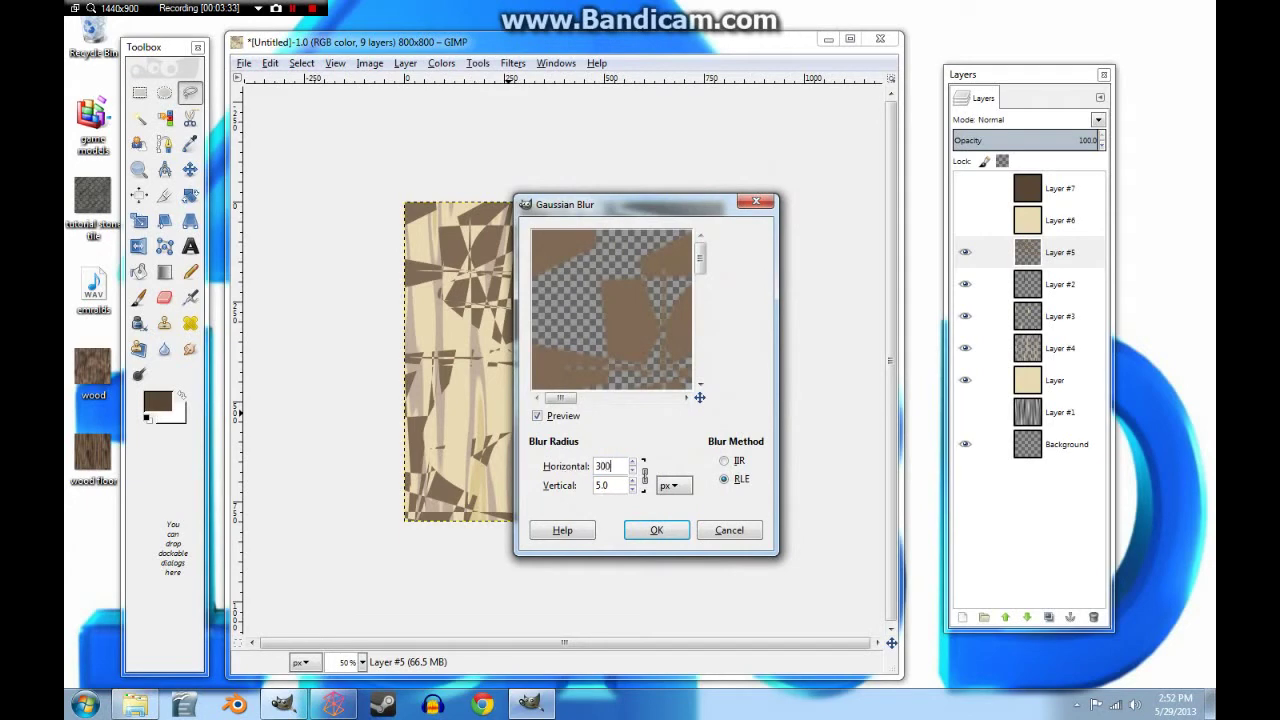
left_click(610, 488)
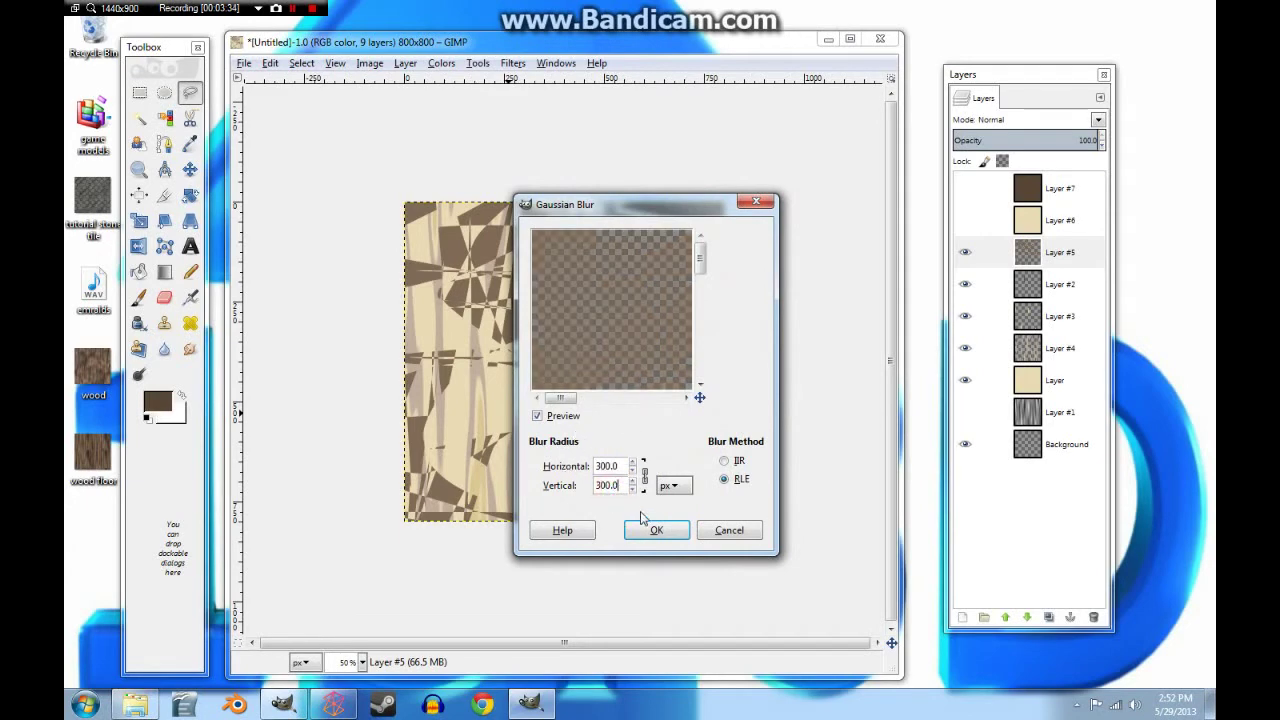
left_click(648, 527)
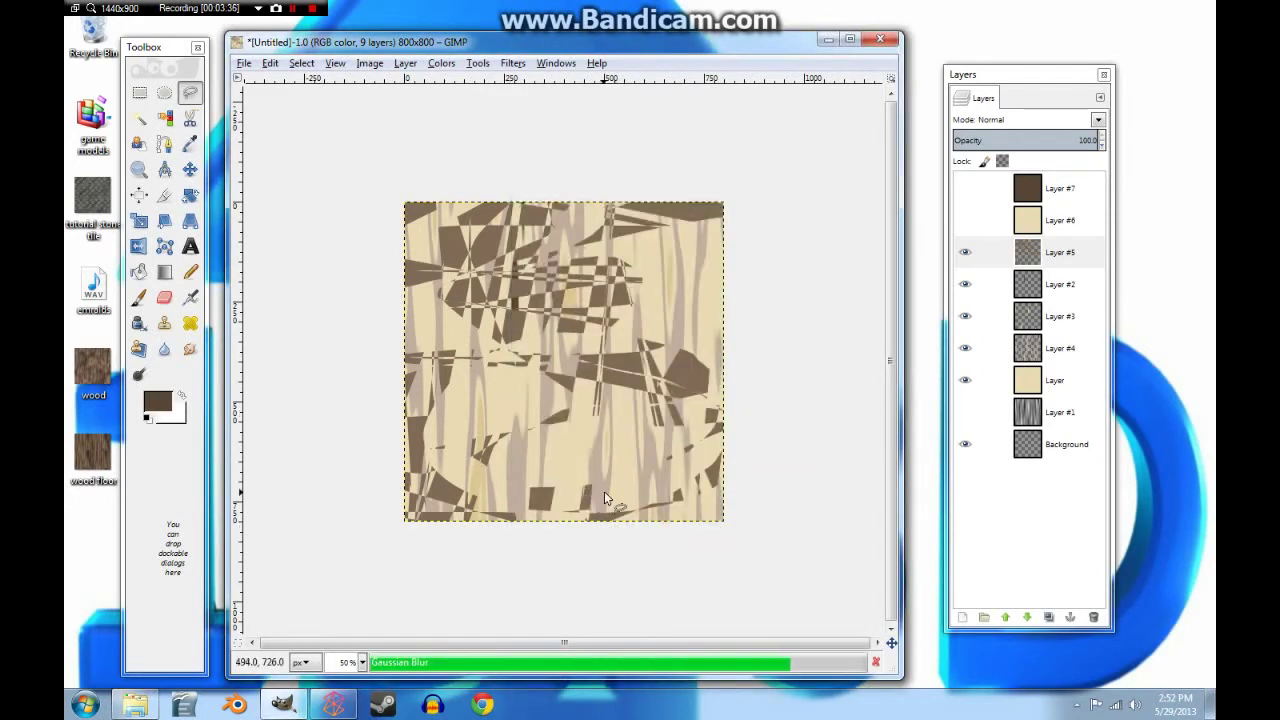
Apply HSV Noise with the hue amount raised to 17.
left_click(513, 63)
mouse_move(543, 219)
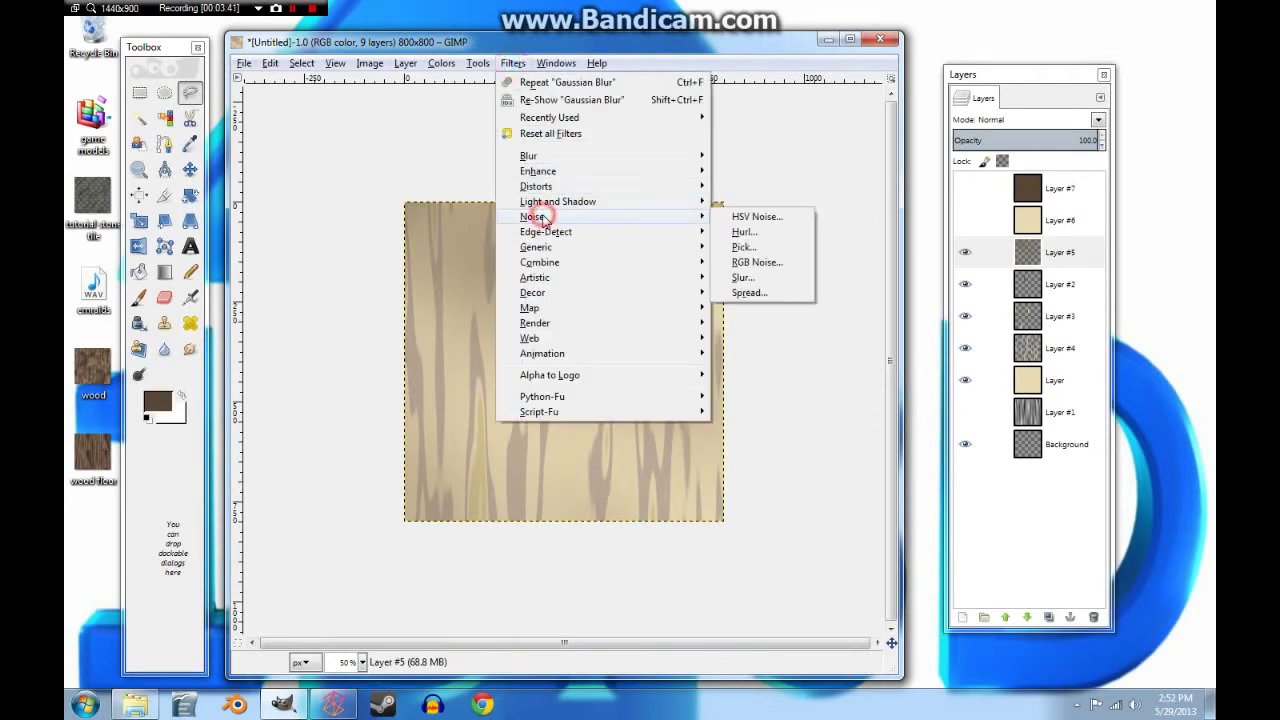
left_click(758, 215)
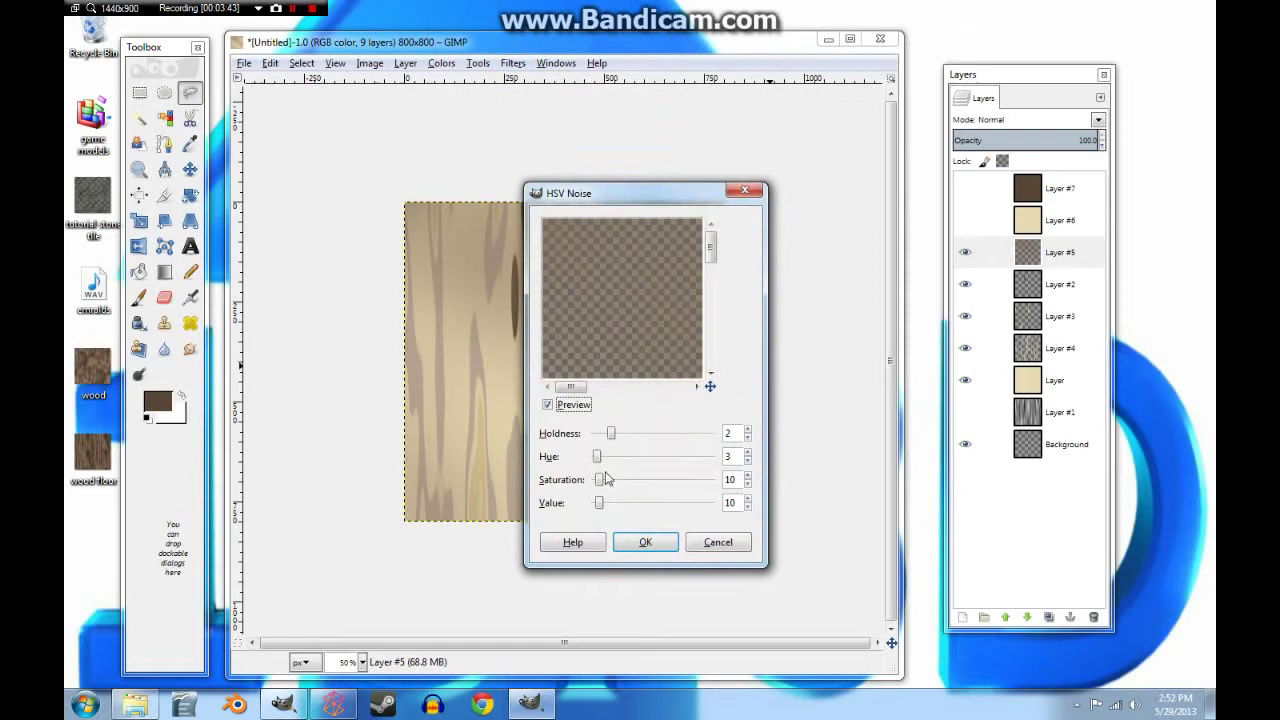
left_click_drag(597, 456, 608, 506)
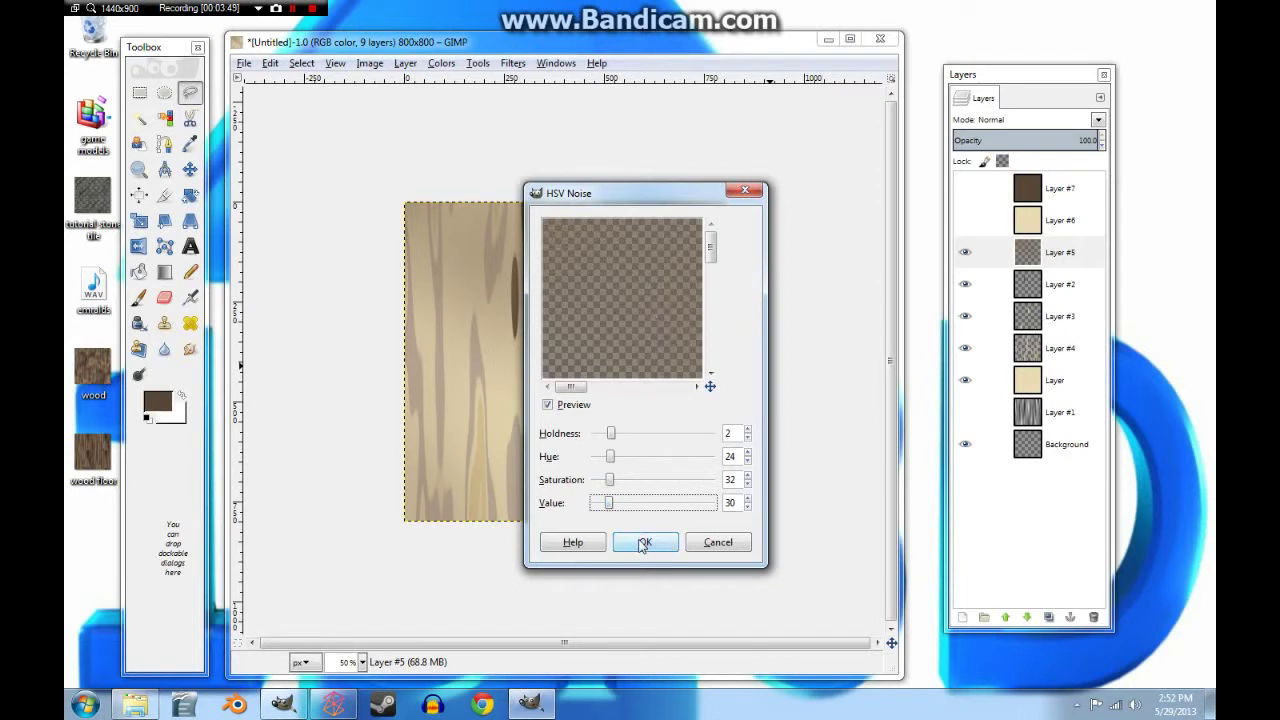
left_click(645, 542)
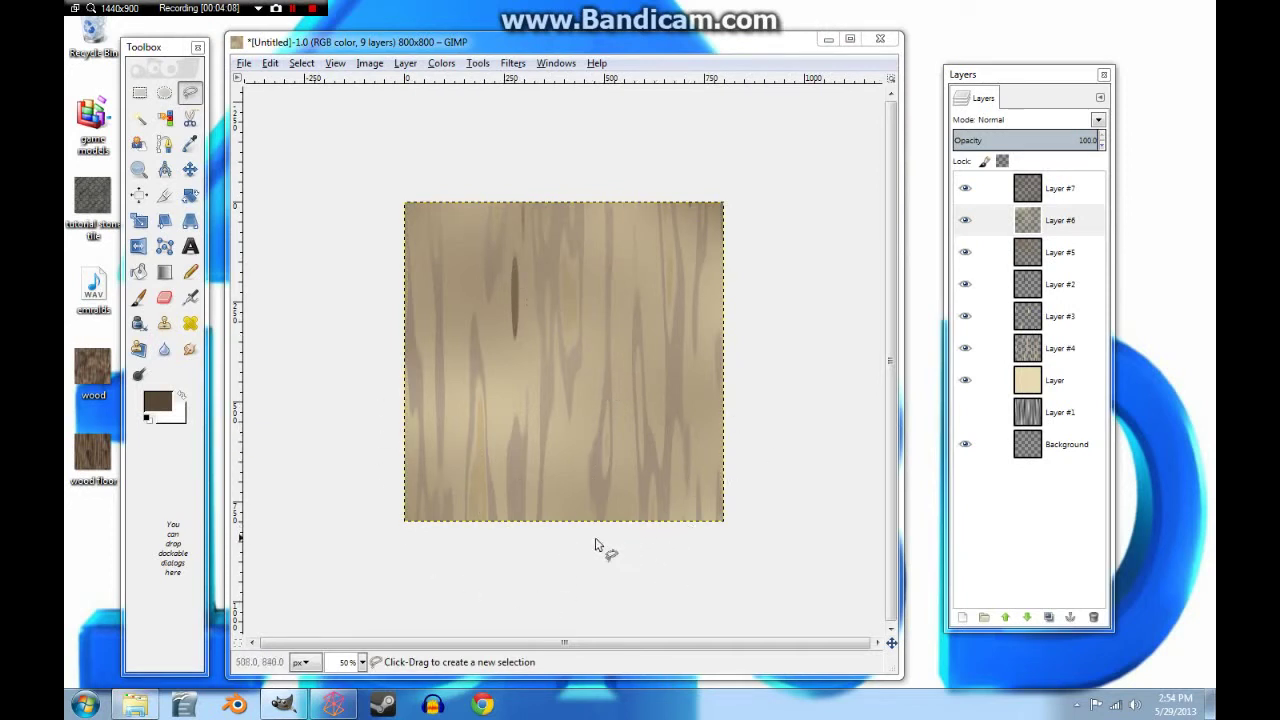
From the top layer, Merge Down six times until only Layer, Layer #1 and Background remain.
left_click(1032, 188)
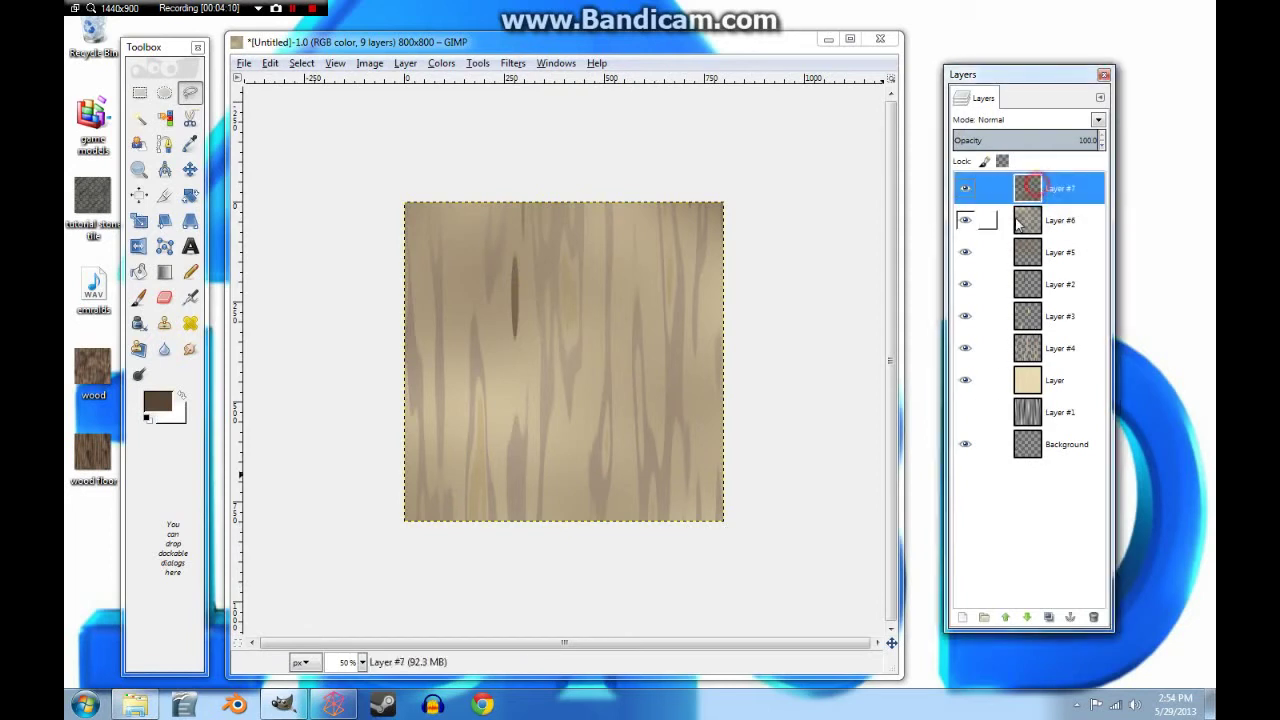
left_click(407, 64)
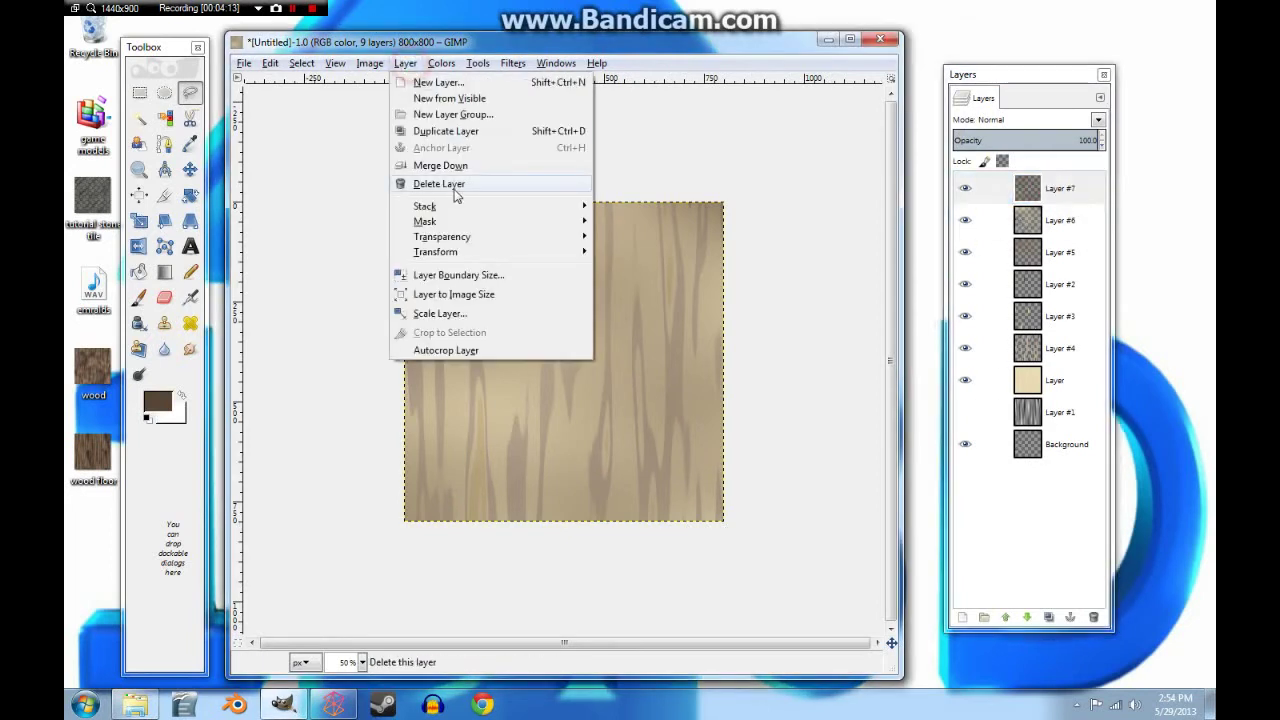
left_click(441, 165)
left_click(407, 63)
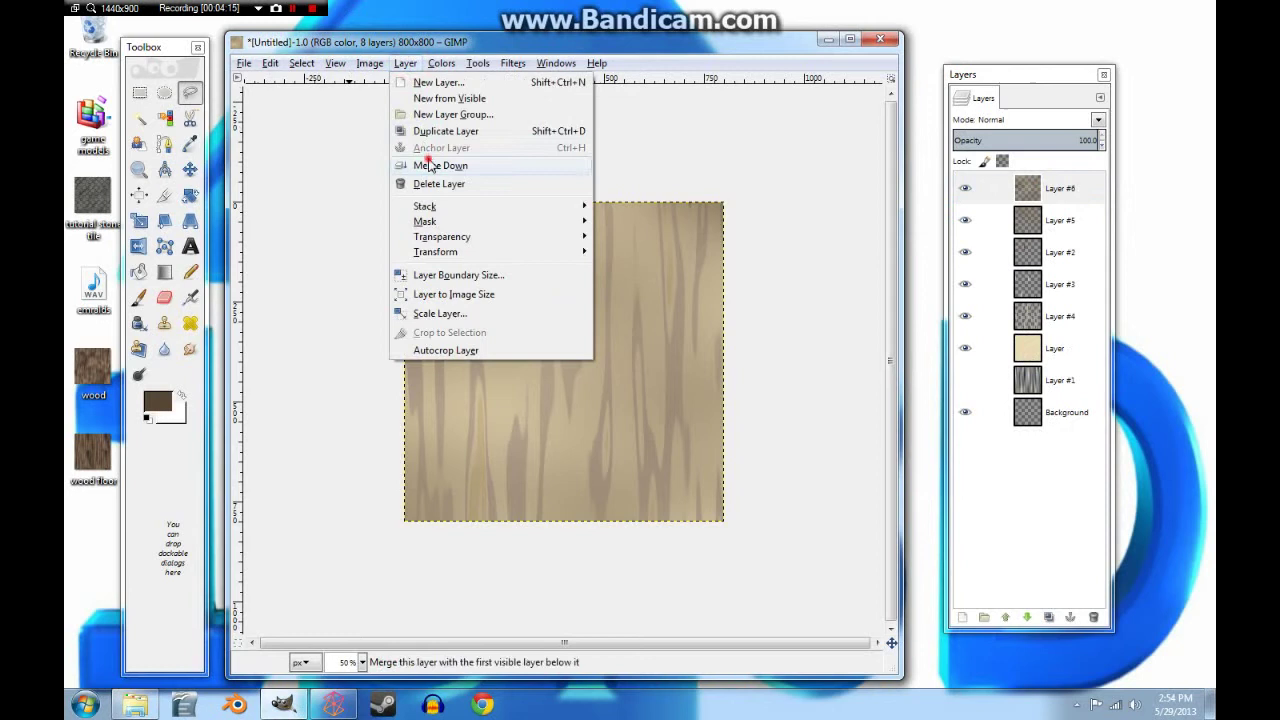
left_click(423, 165)
left_click(407, 63)
left_click(423, 165)
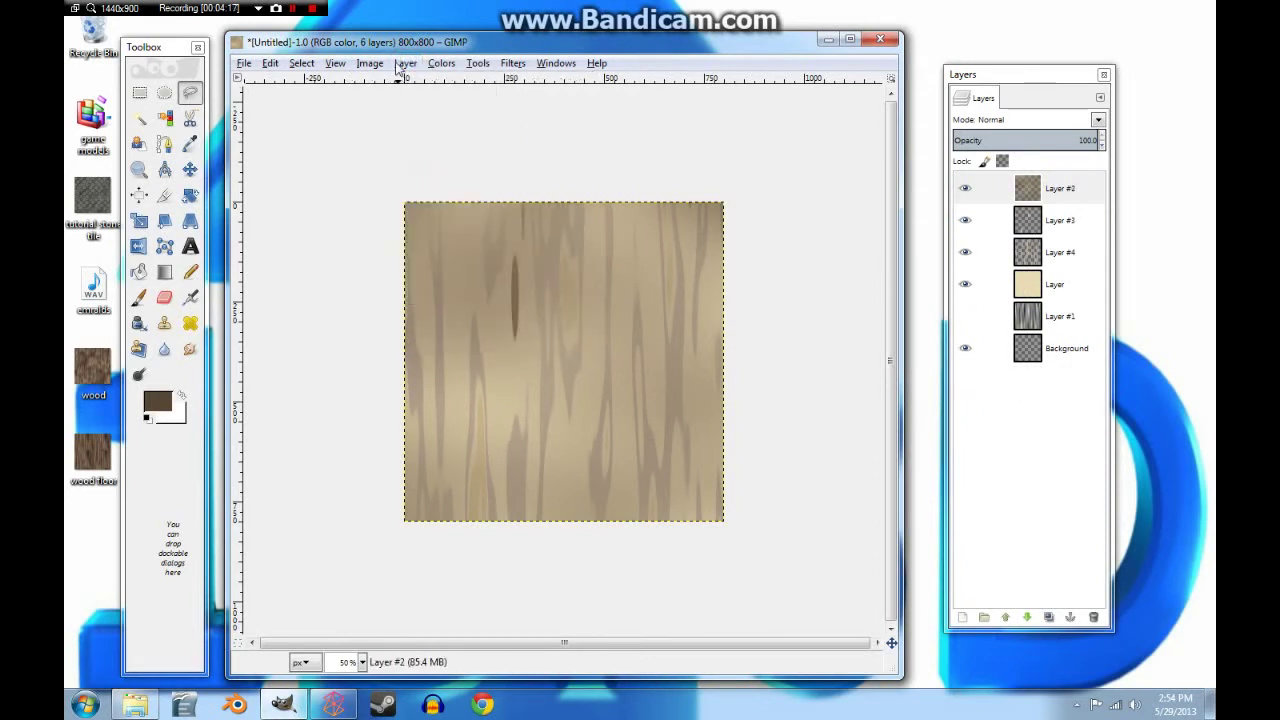
left_click(407, 63)
left_click(430, 165)
left_click(410, 63)
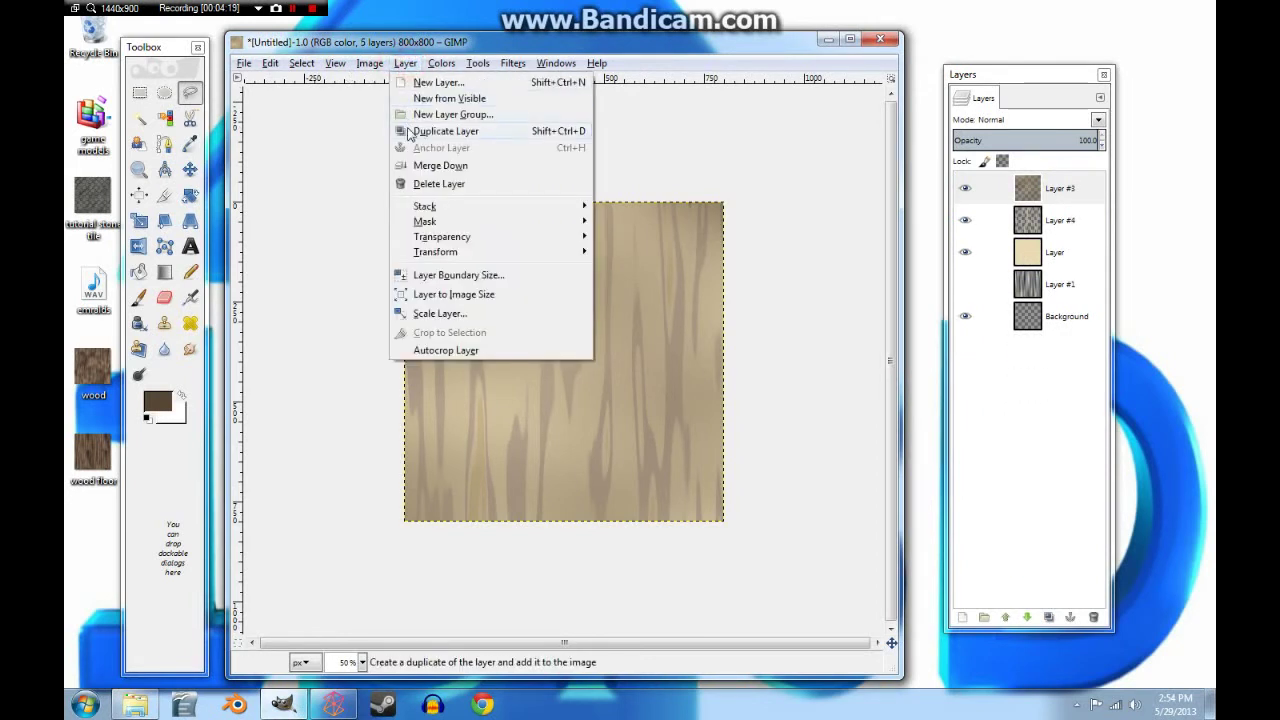
left_click(412, 165)
left_click(404, 63)
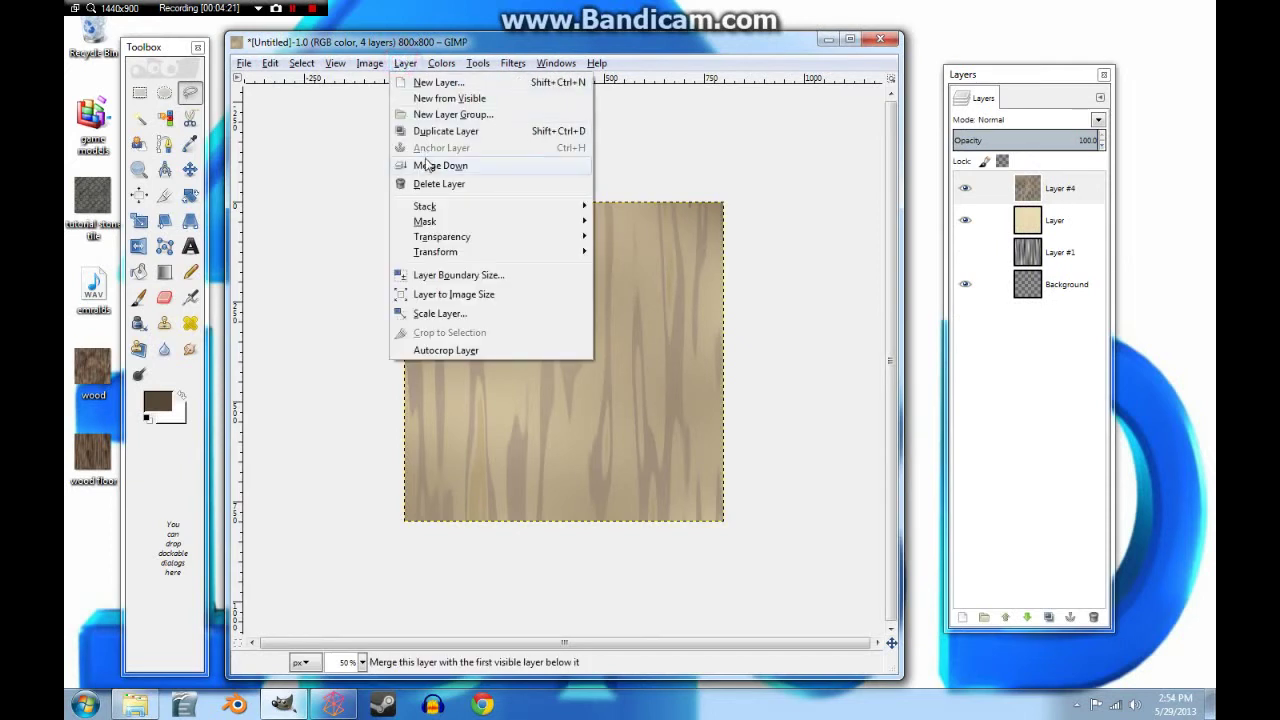
left_click(425, 165)
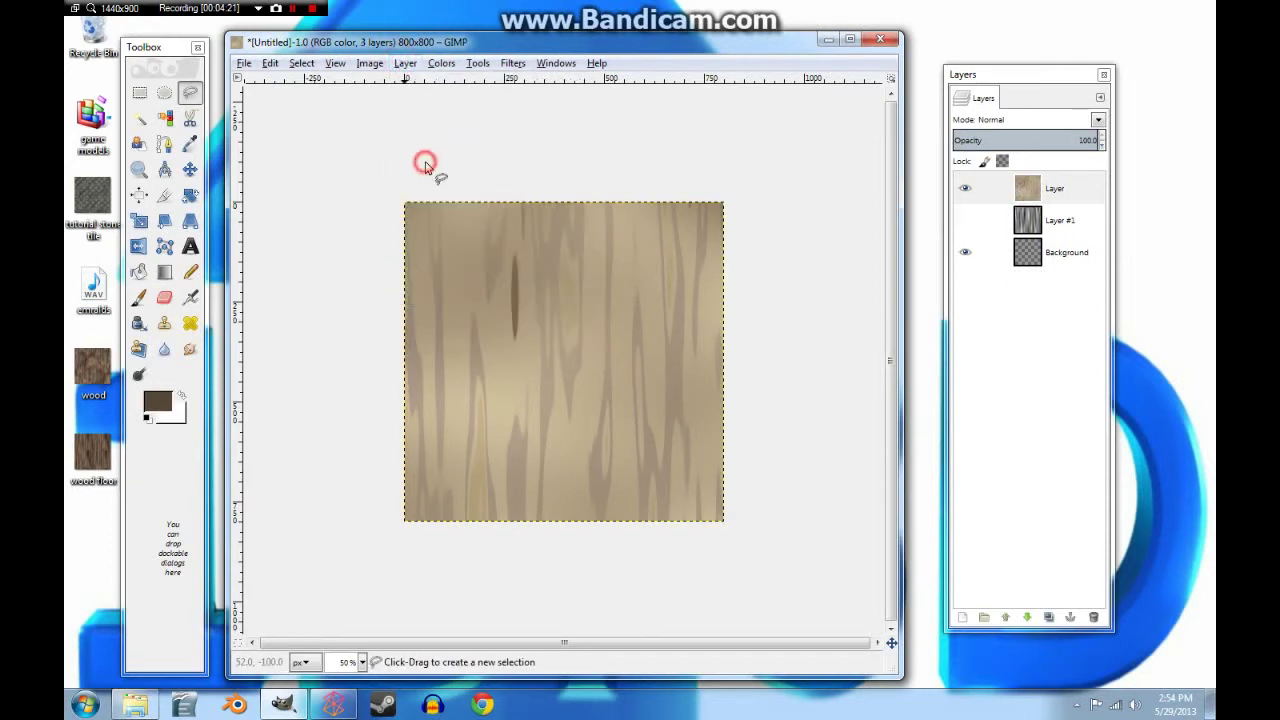
Apply Bump Map from Layer #1 with depth 40, elevation 67.44 and azimuth 135.
left_click(513, 63)
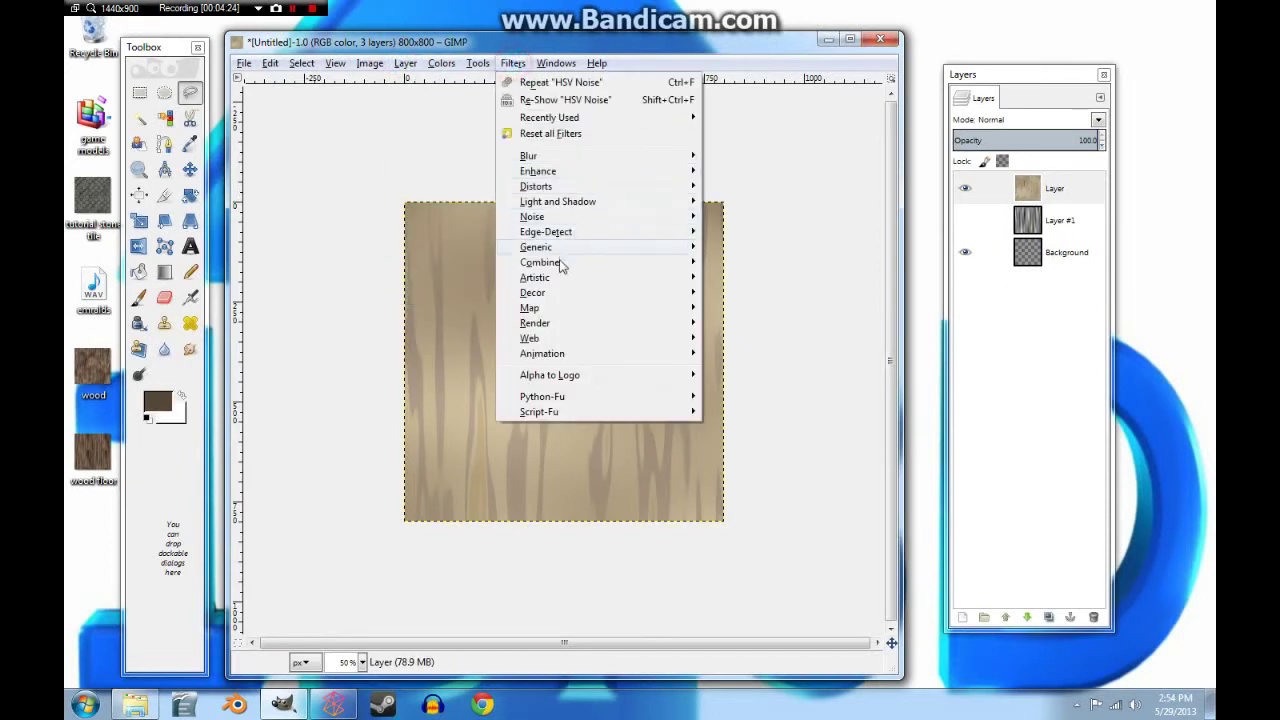
mouse_move(538, 310)
left_click(750, 309)
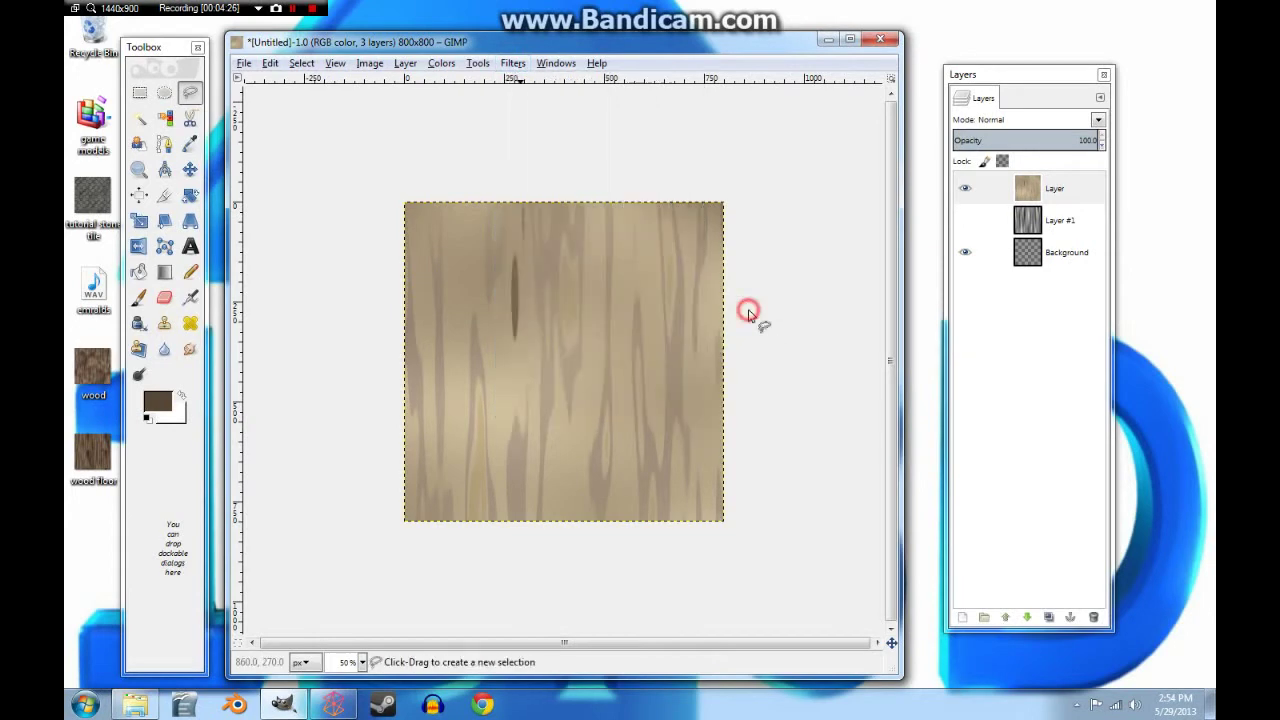
left_click(843, 229)
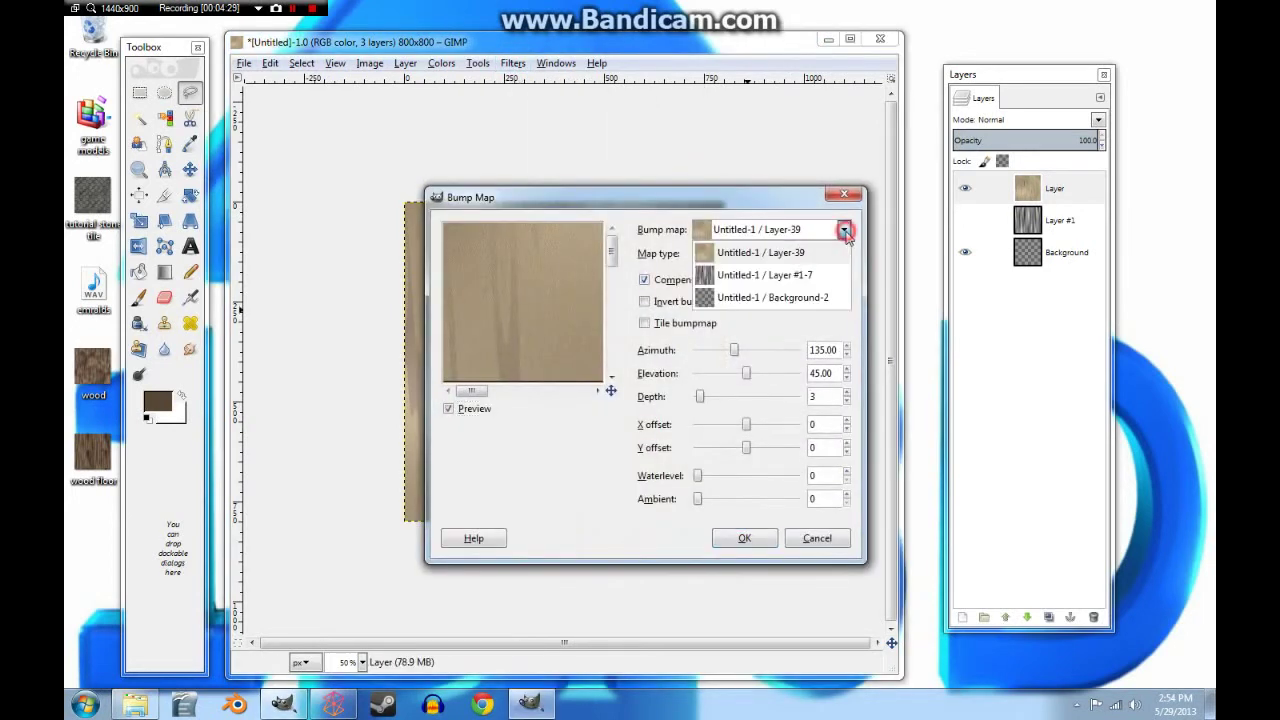
left_click(778, 265)
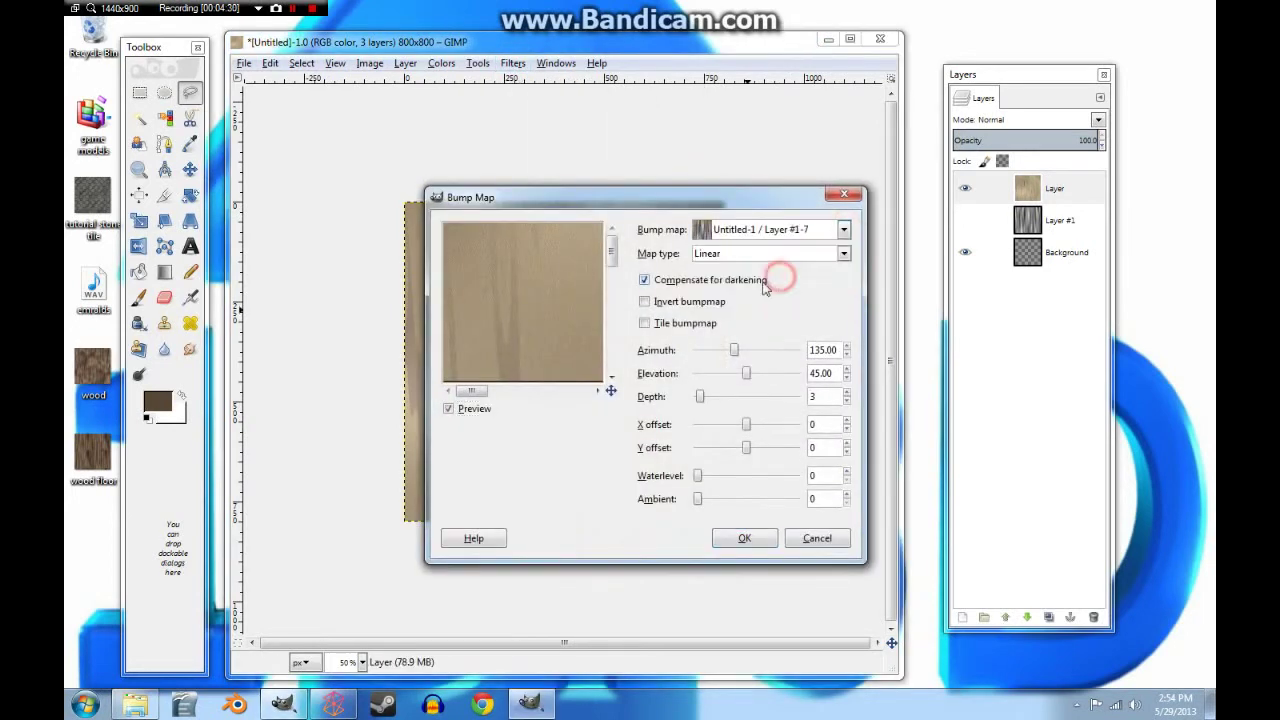
left_click(645, 281)
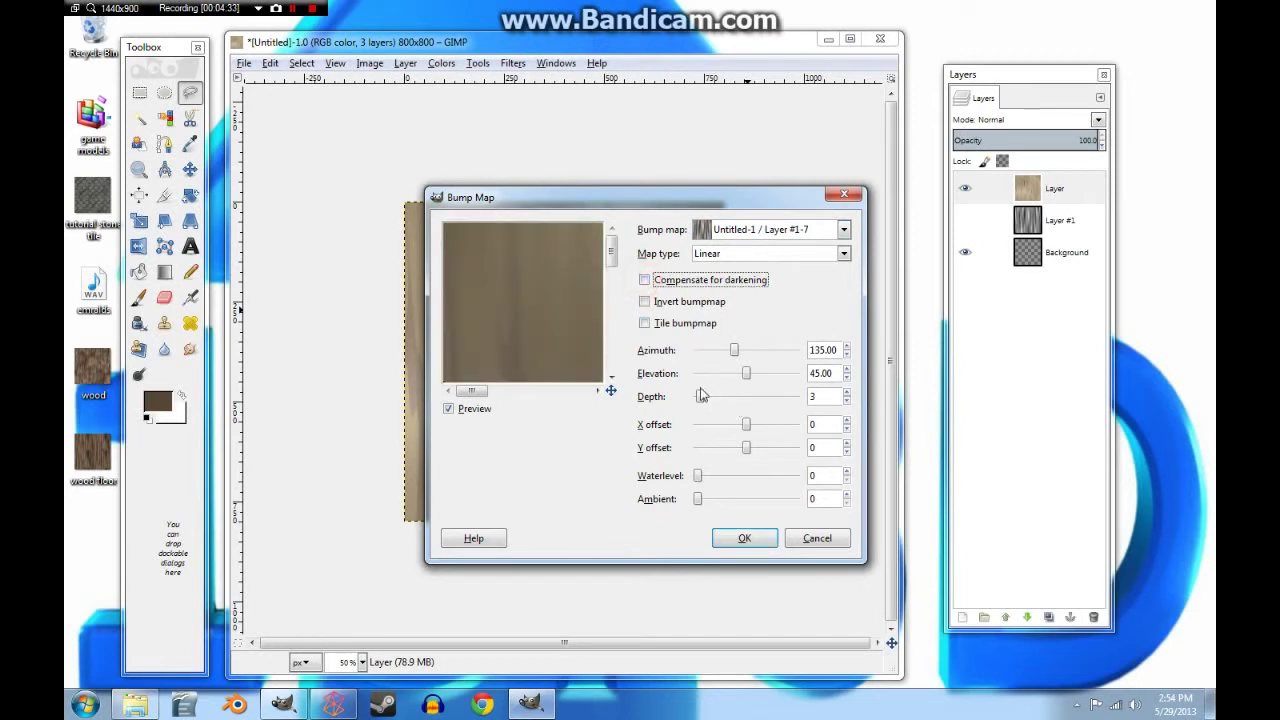
left_click(645, 280)
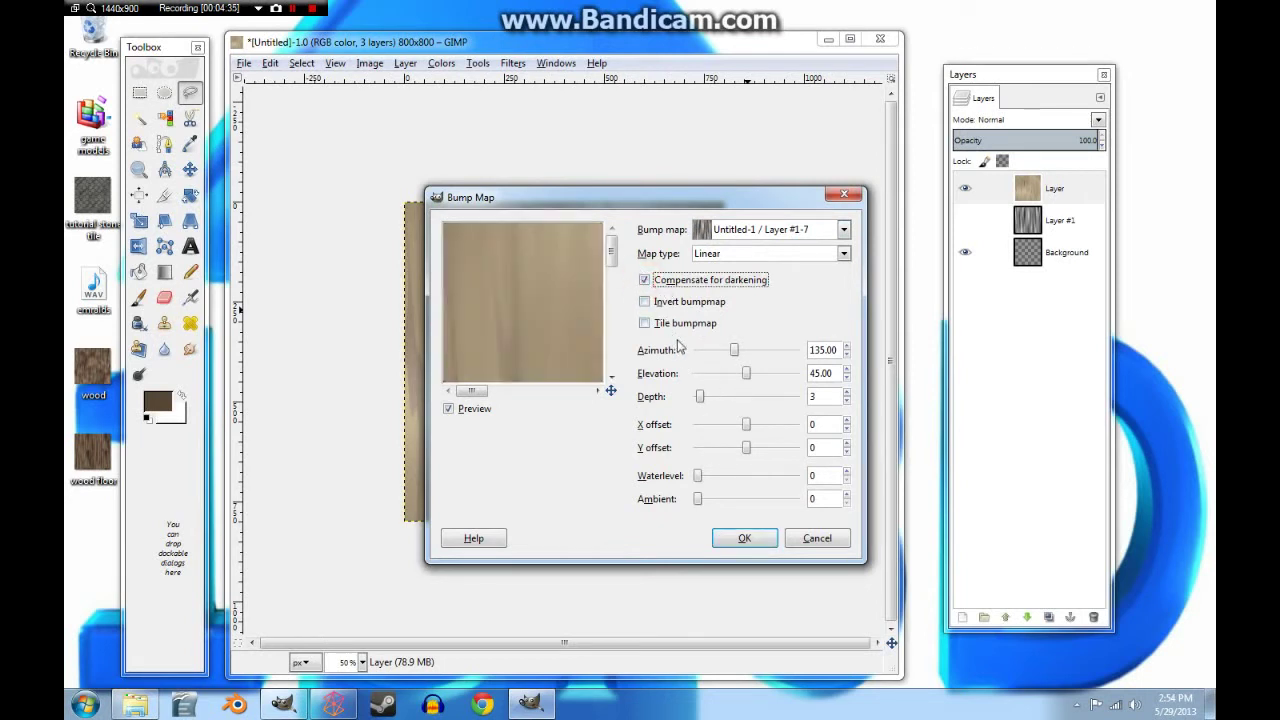
left_click_drag(700, 397, 760, 398)
mouse_move(611, 250)
left_mouse_down()
mouse_move(611, 383)
mouse_move(610, 265)
left_mouse_up()
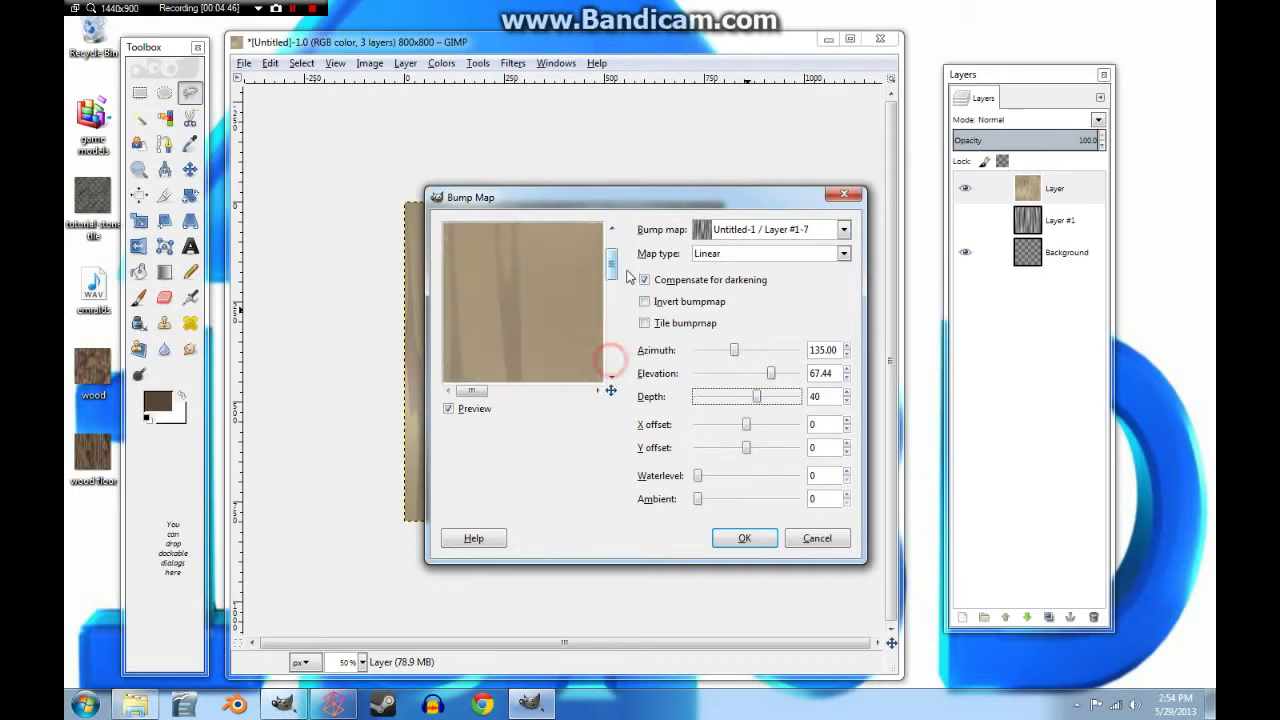
left_click(737, 538)
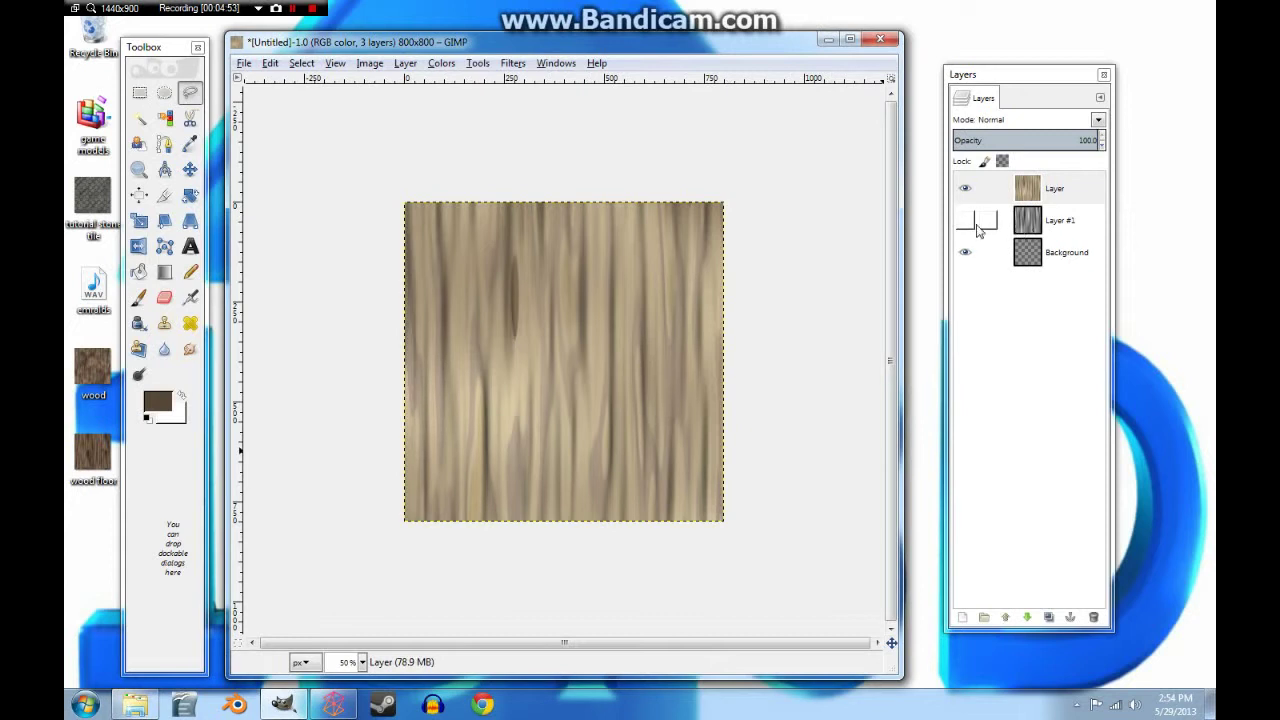
Show the grey streak Layer #1 alone, with the wood layer hidden, and select it.
left_click(965, 220)
left_click(965, 188)
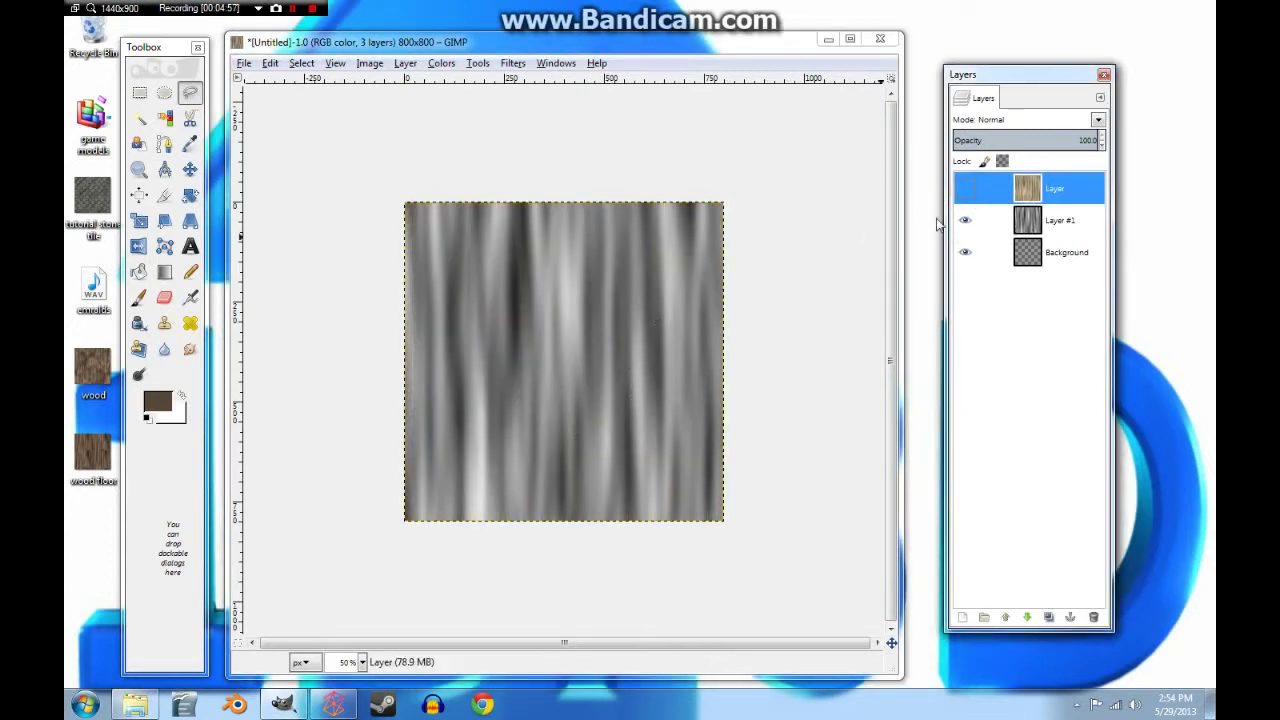
left_click(965, 188)
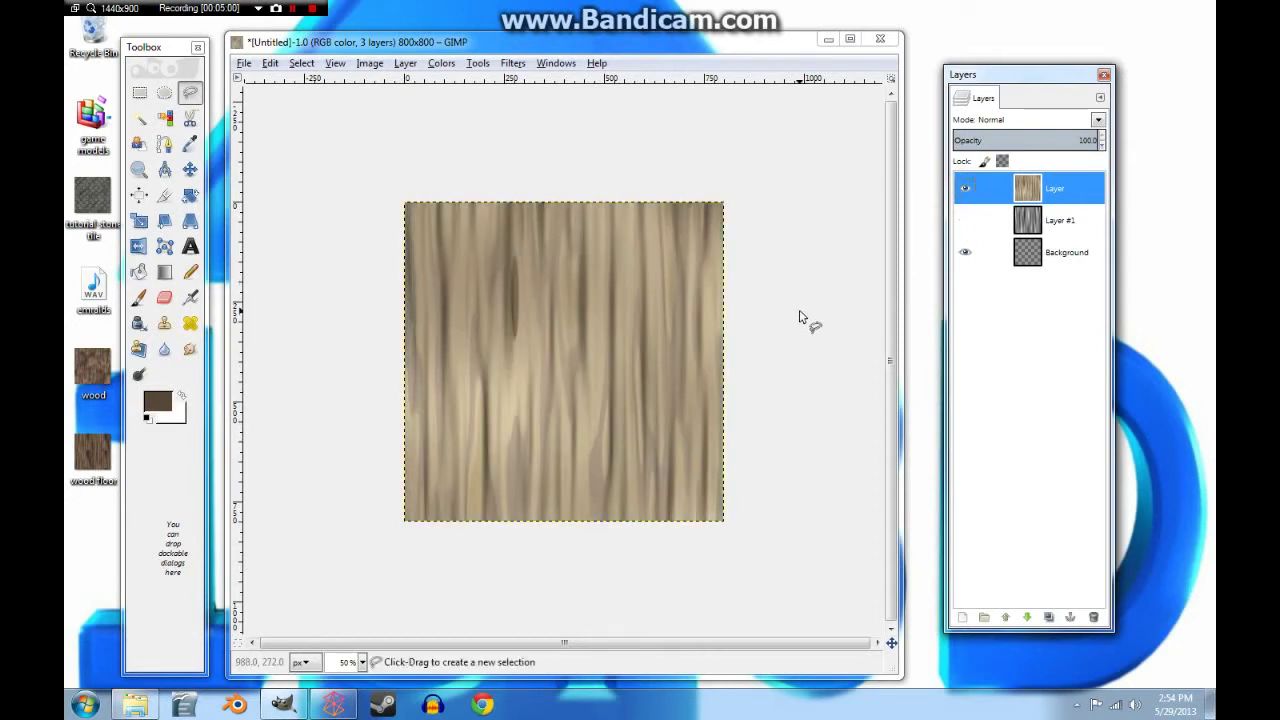
left_click(965, 220)
left_click(965, 188)
left_click(1026, 220)
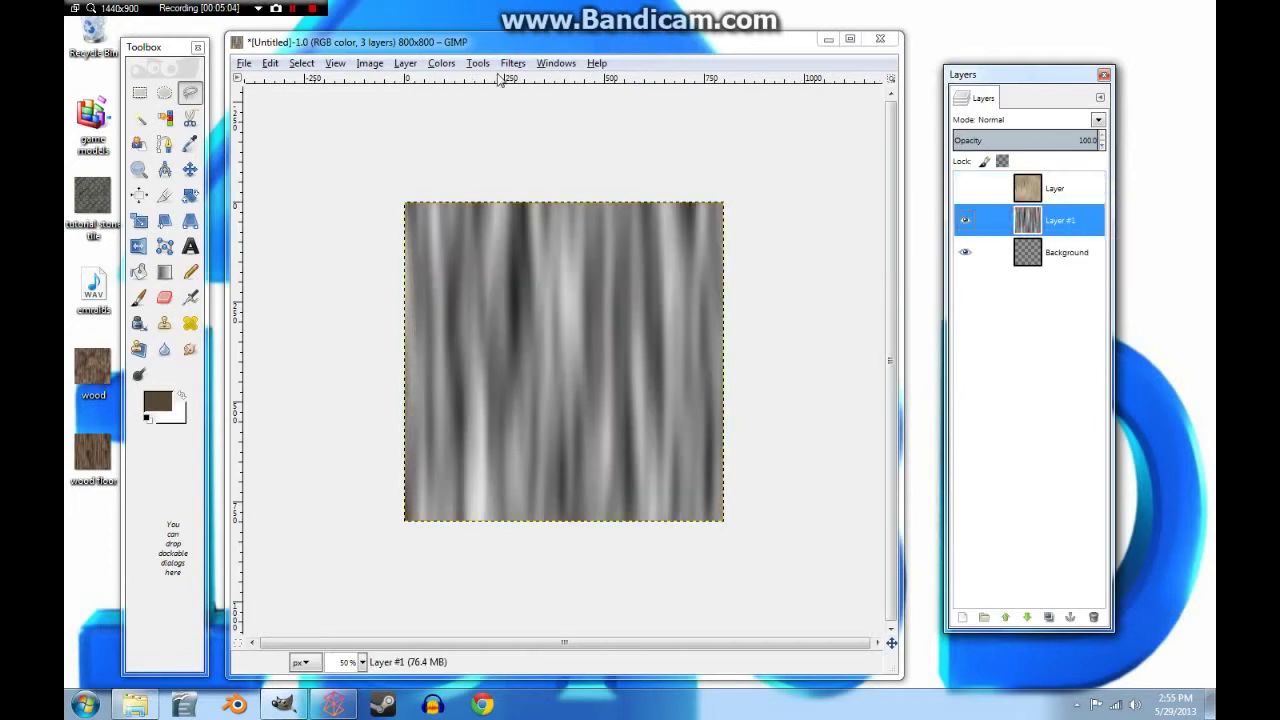
Apply the HSV Noise filter to Layer #1.
left_click(510, 63)
mouse_move(677, 217)
left_click(718, 215)
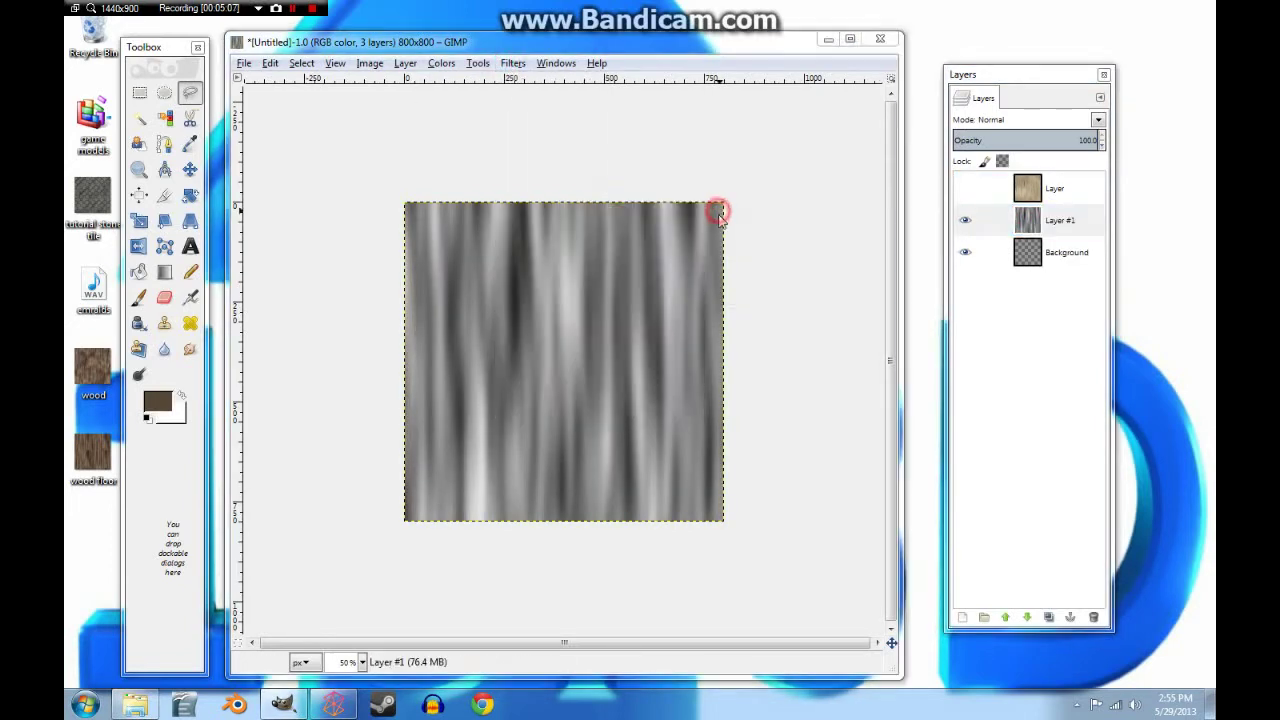
left_click(645, 542)
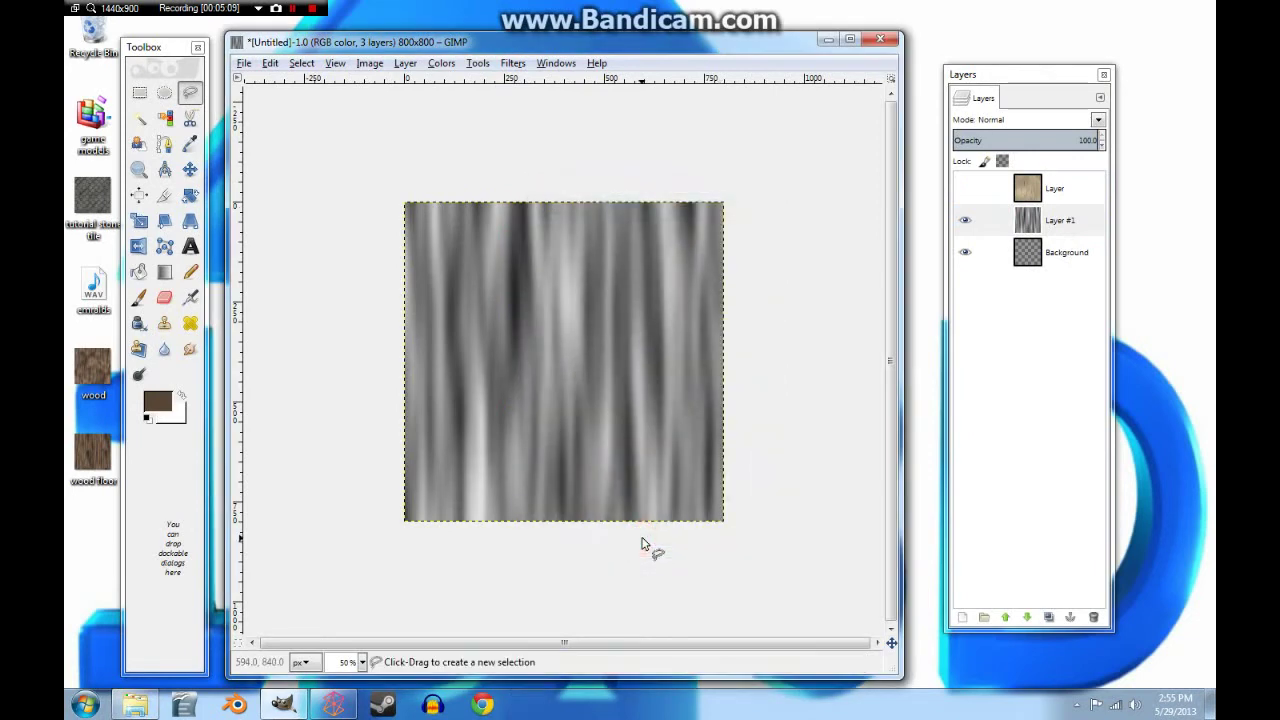
Hide the grey streak layer, then show and select the wood layer again.
left_click(965, 221)
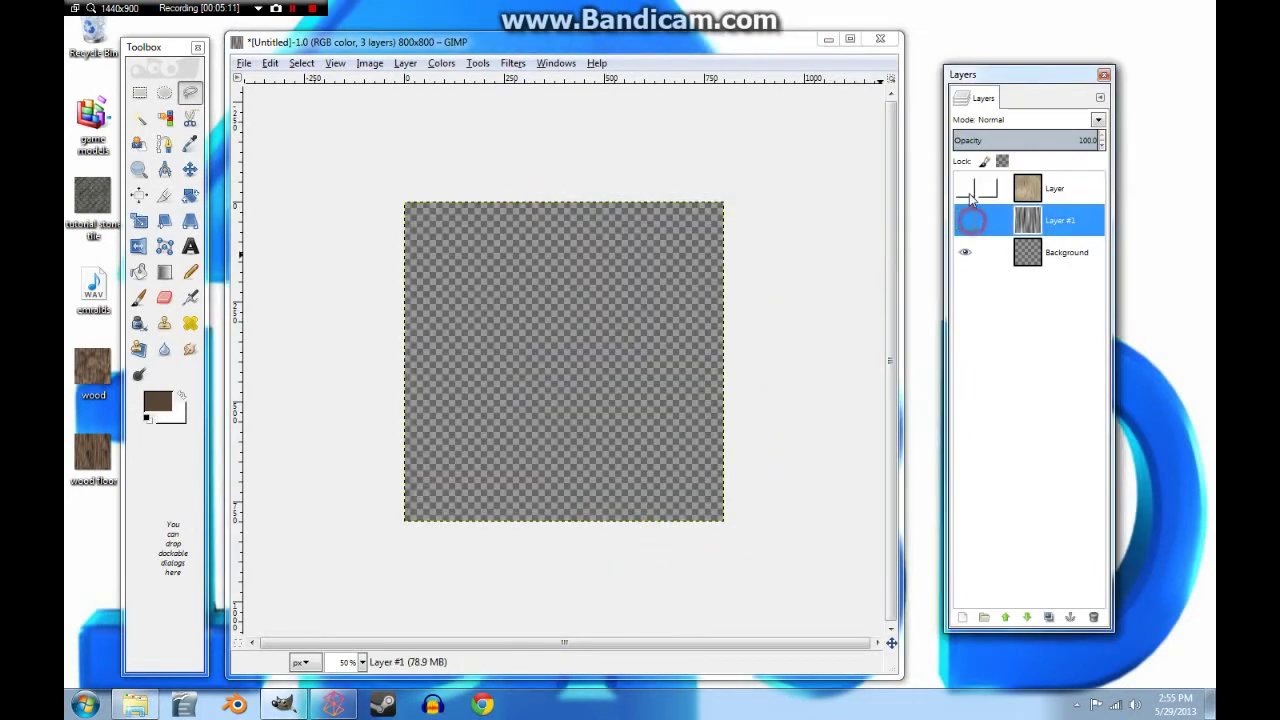
left_click(965, 188)
left_click(1040, 190)
Try a depth-32 bump map, cancel it, and toggle layer visibility to compare.
left_click(513, 63)
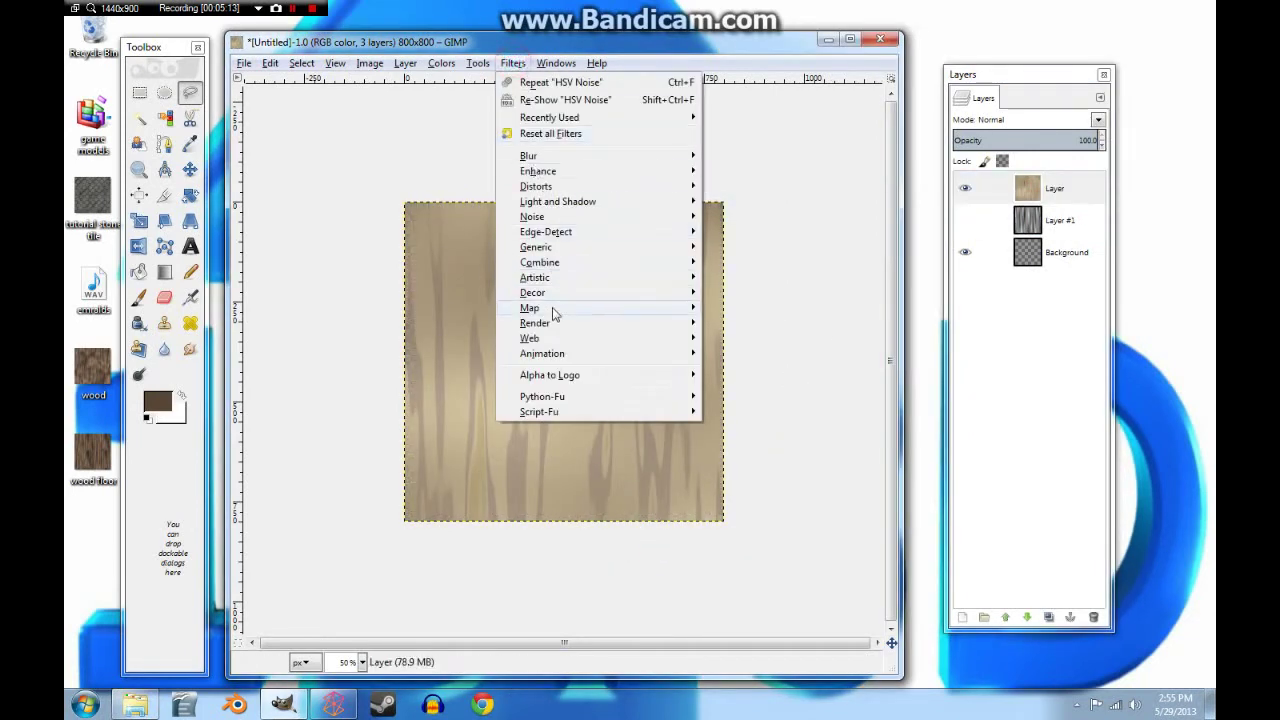
mouse_move(563, 314)
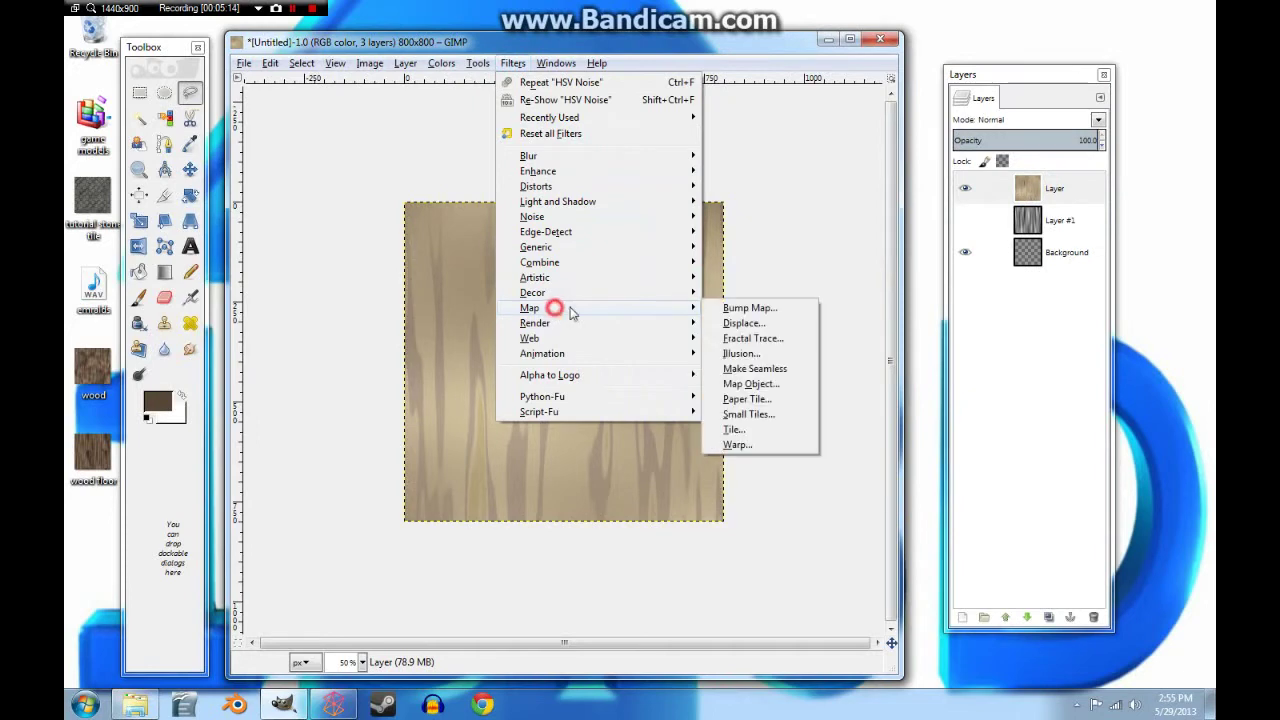
left_click(760, 309)
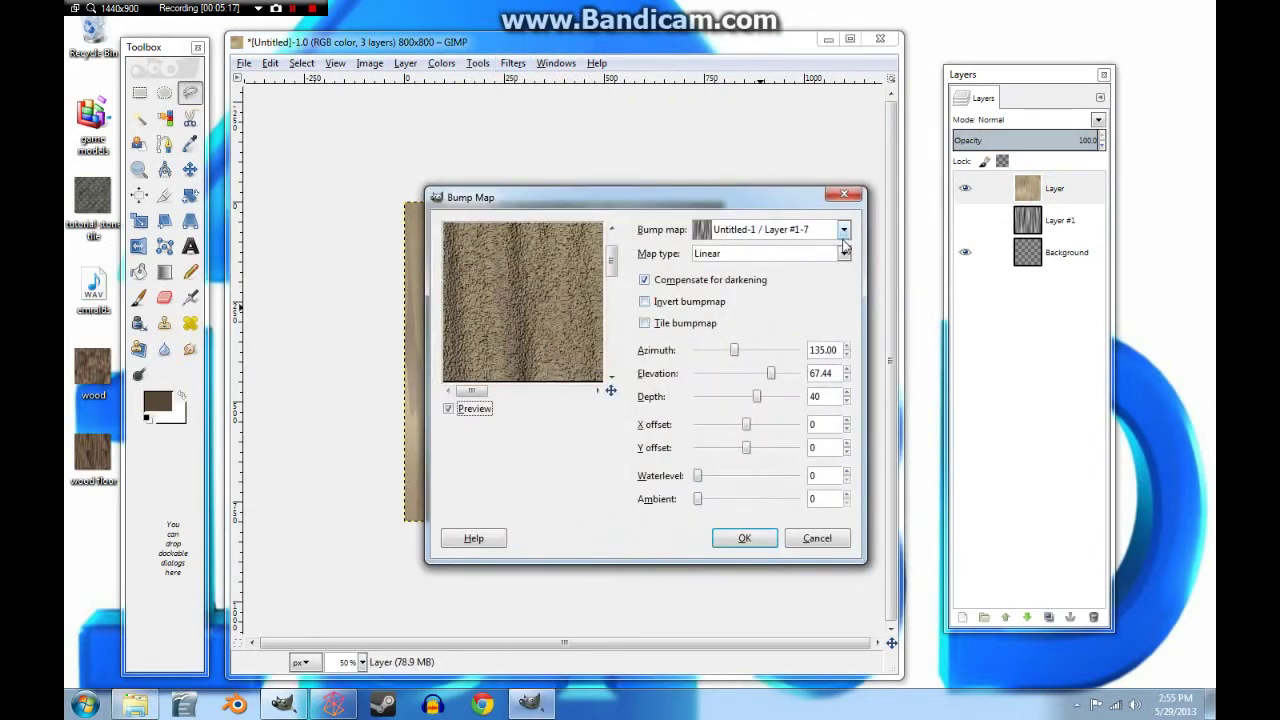
left_click_drag(763, 397, 751, 396)
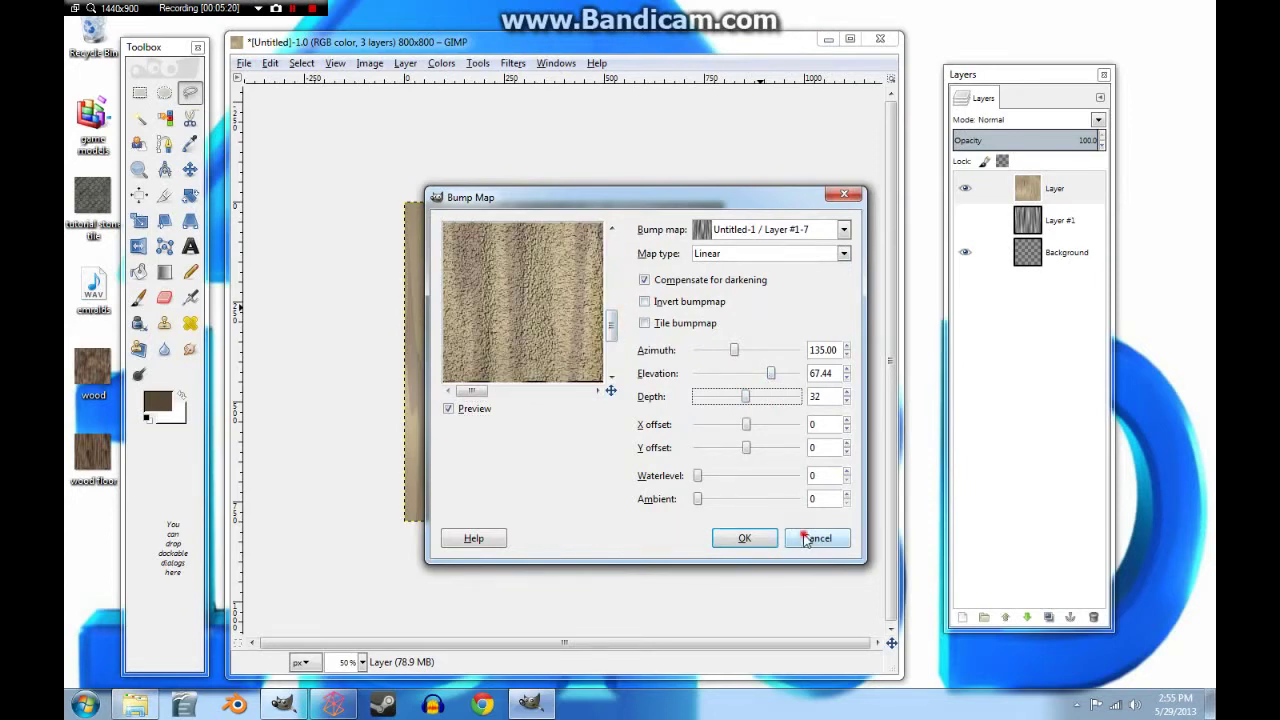
left_click(806, 538)
left_click(965, 220)
left_click(965, 188)
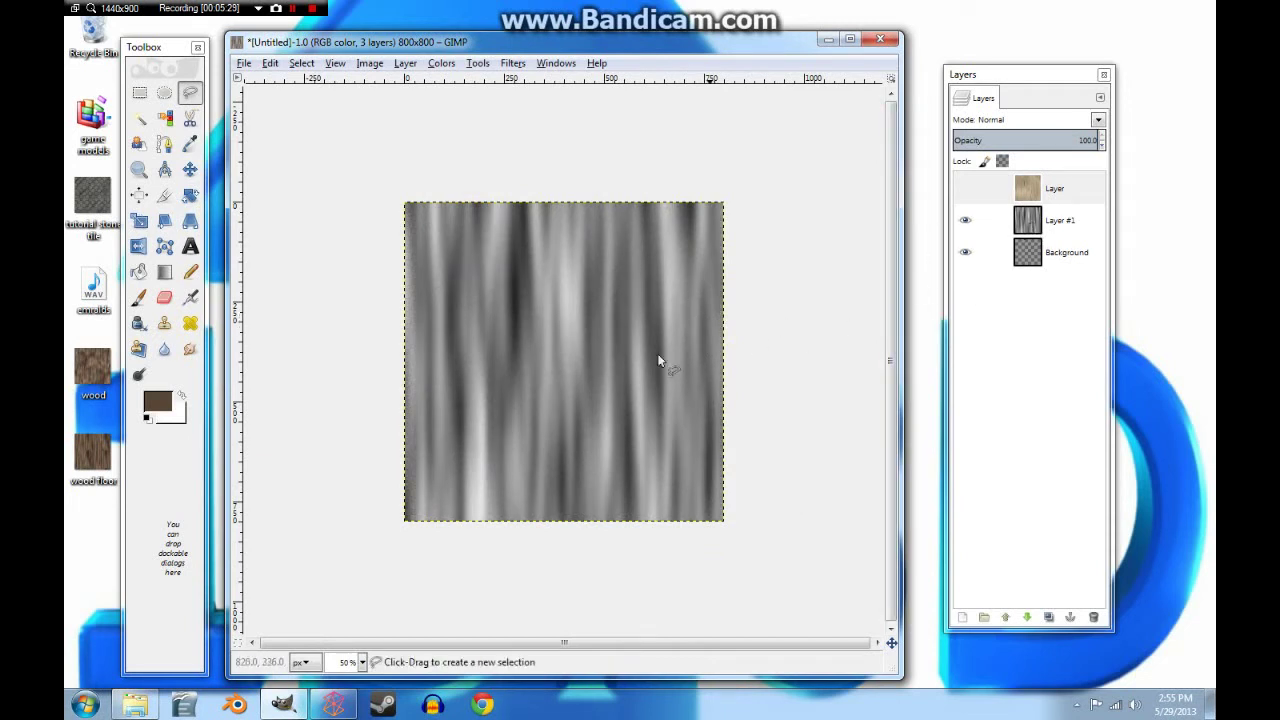
left_click(965, 188)
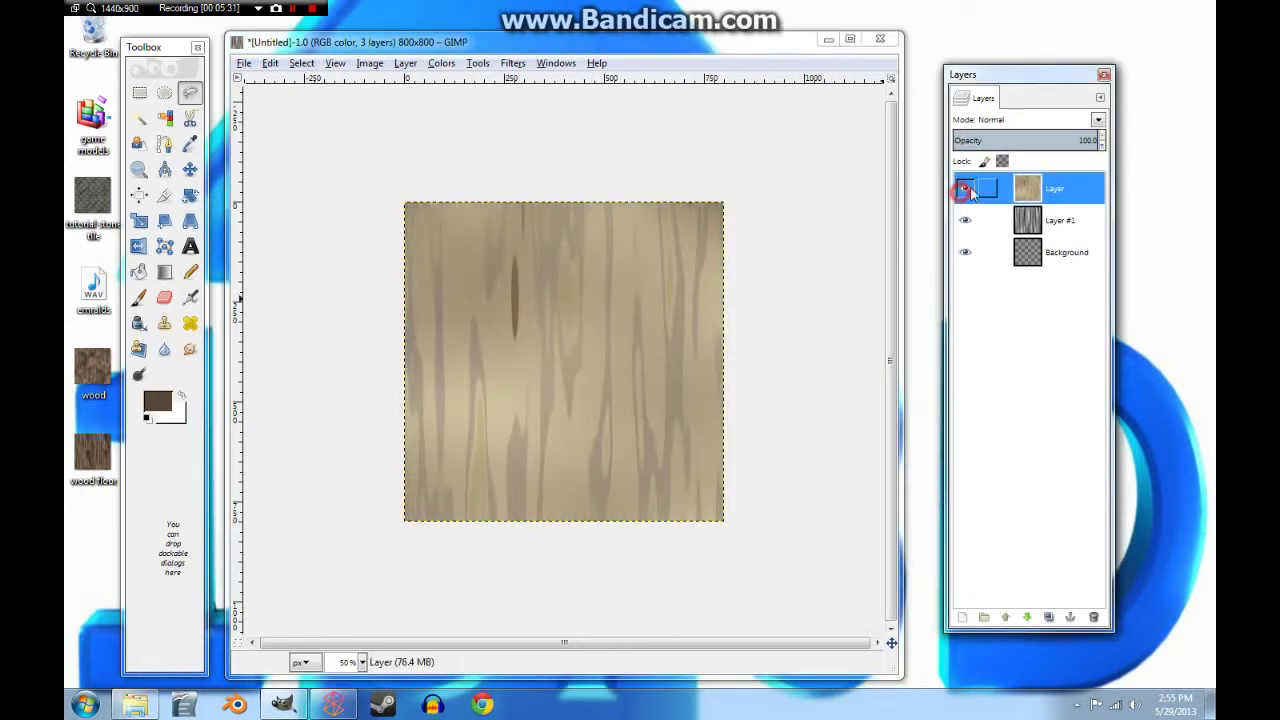
Apply Bump Map at depth 47 with Compensate for darkening turned off.
left_click(512, 63)
mouse_move(530, 309)
left_click(722, 308)
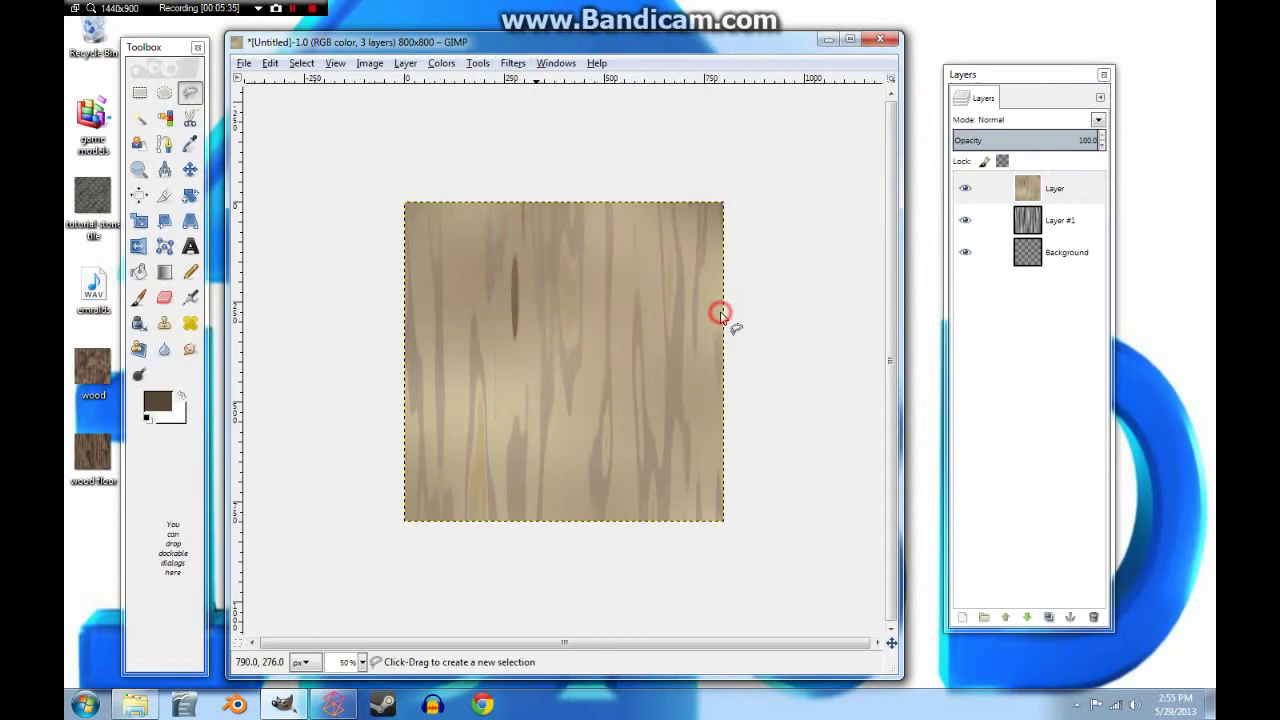
left_click_drag(756, 397, 768, 397)
left_click(645, 281)
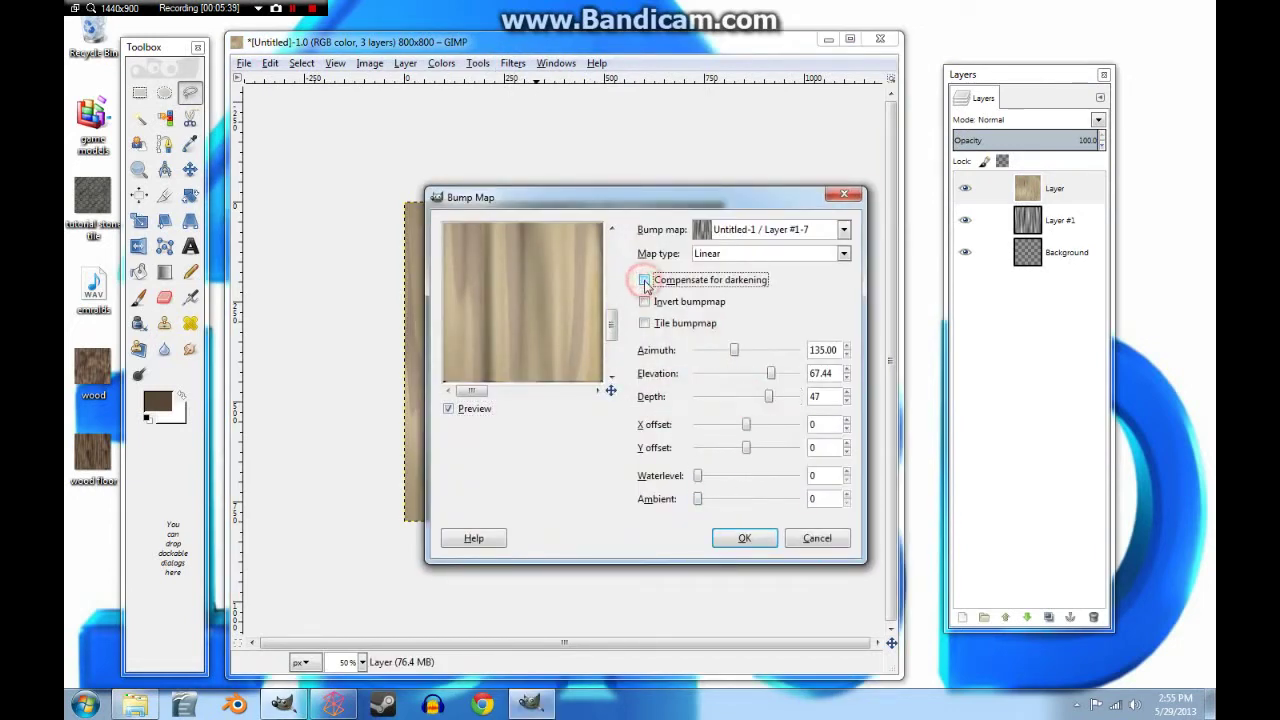
left_click(758, 540)
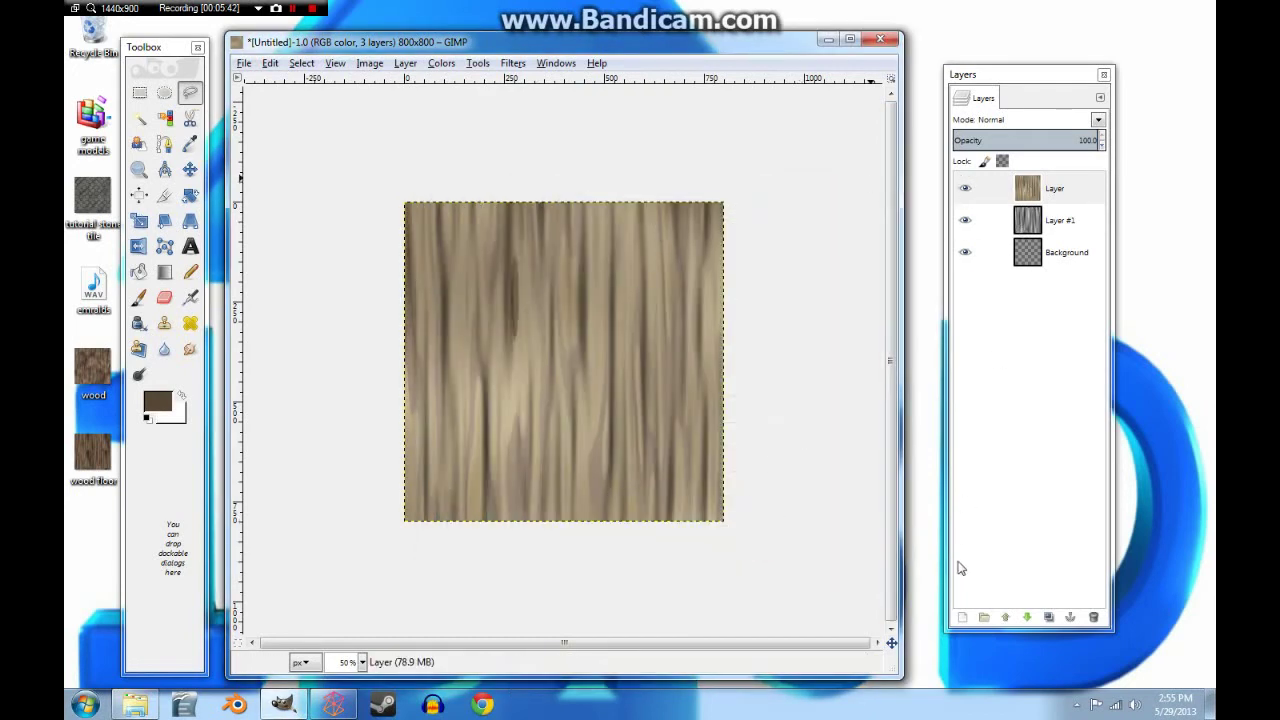
Add a new white-filled layer, Layer #2.
left_click(962, 617)
left_click(215, 322)
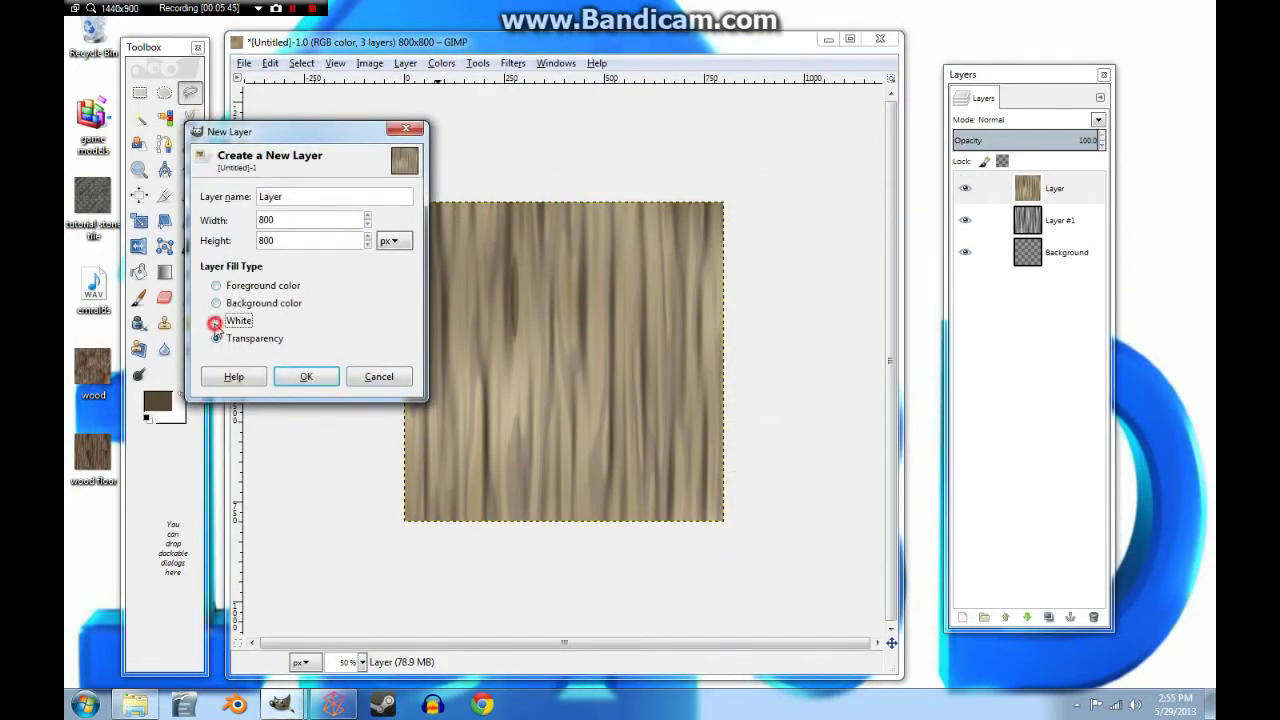
left_click(306, 376)
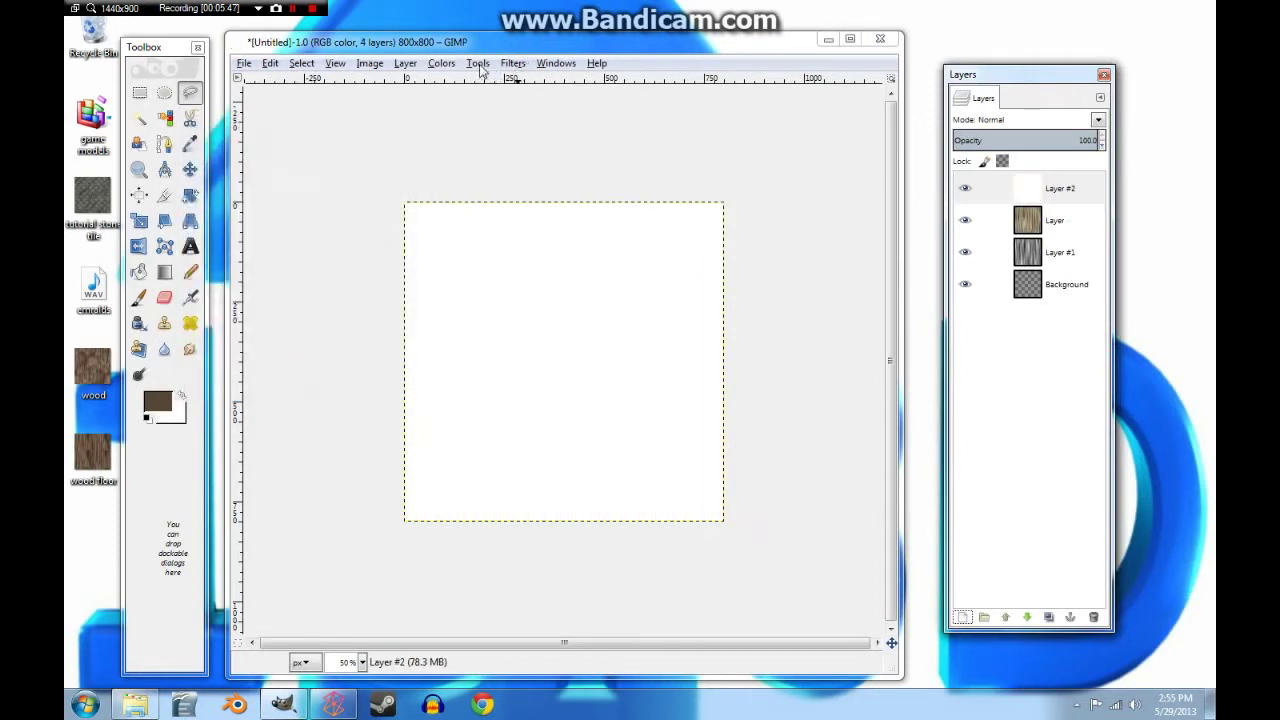
Scale the white layer to an 800×15 px strip with the chain unlinked.
left_click(402, 64)
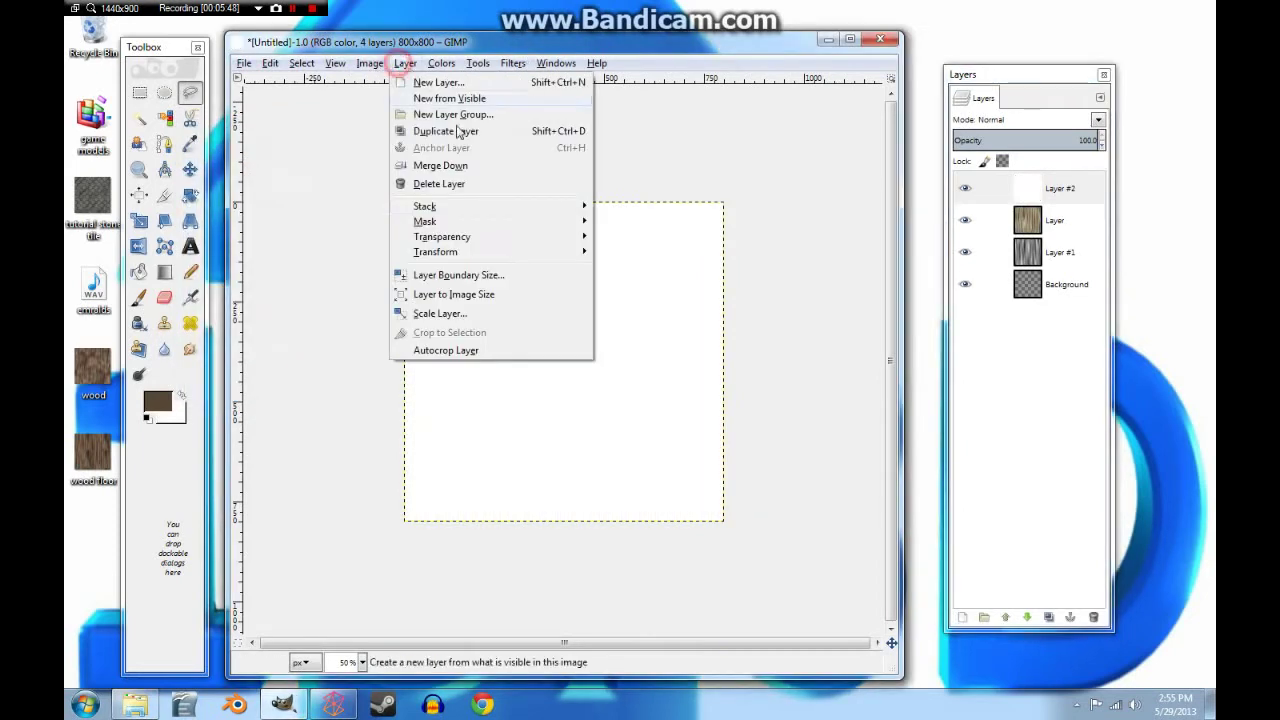
left_click(460, 314)
left_click(347, 238)
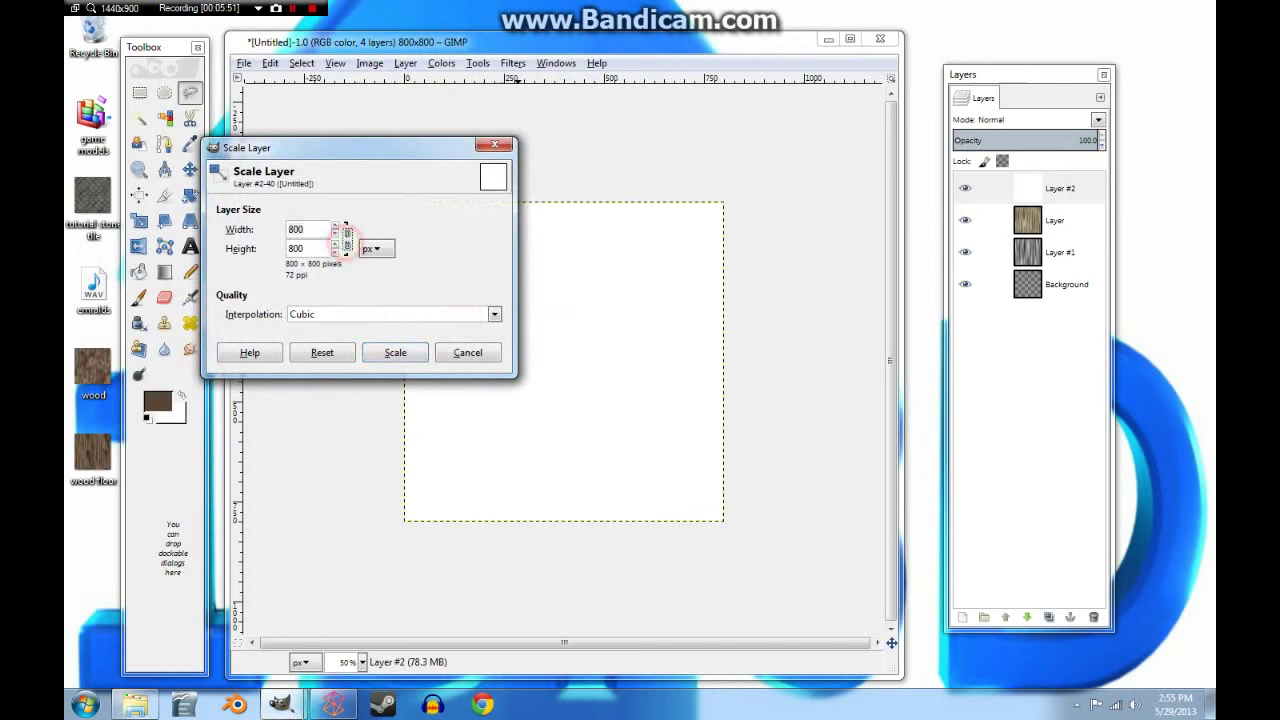
double_click(300, 229)
double_click(300, 248)
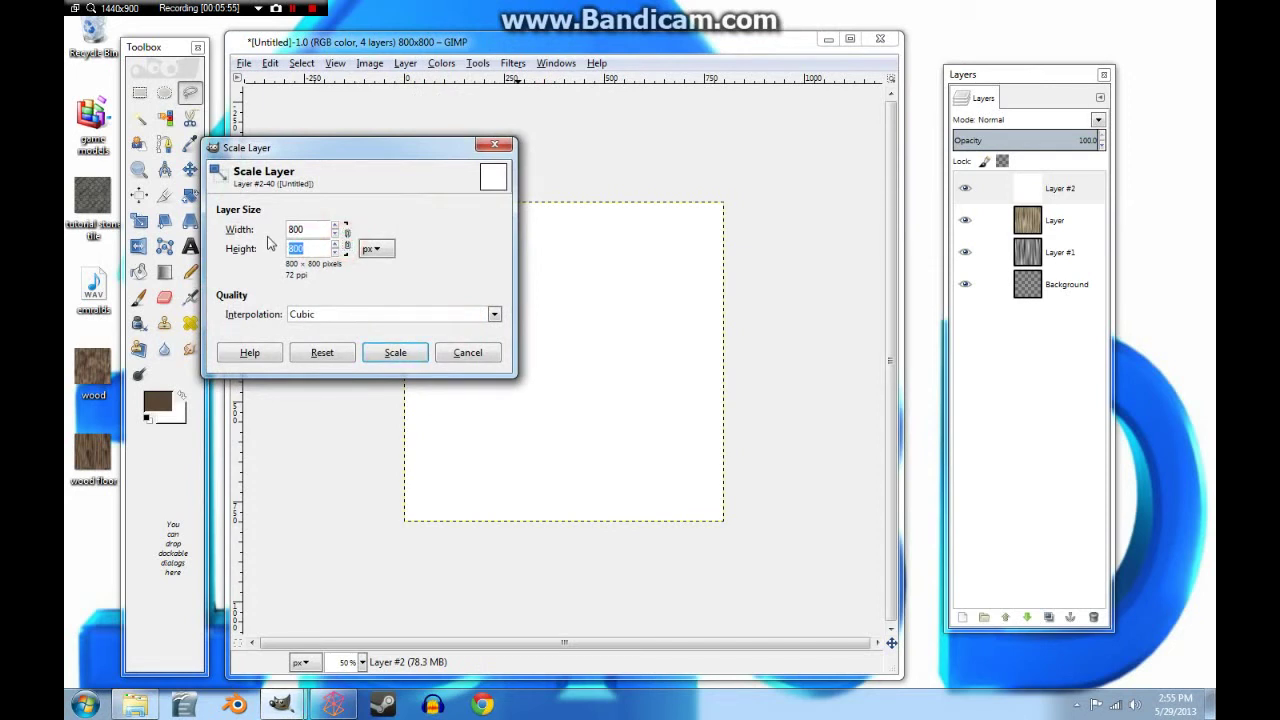
type("15")
left_click(378, 350)
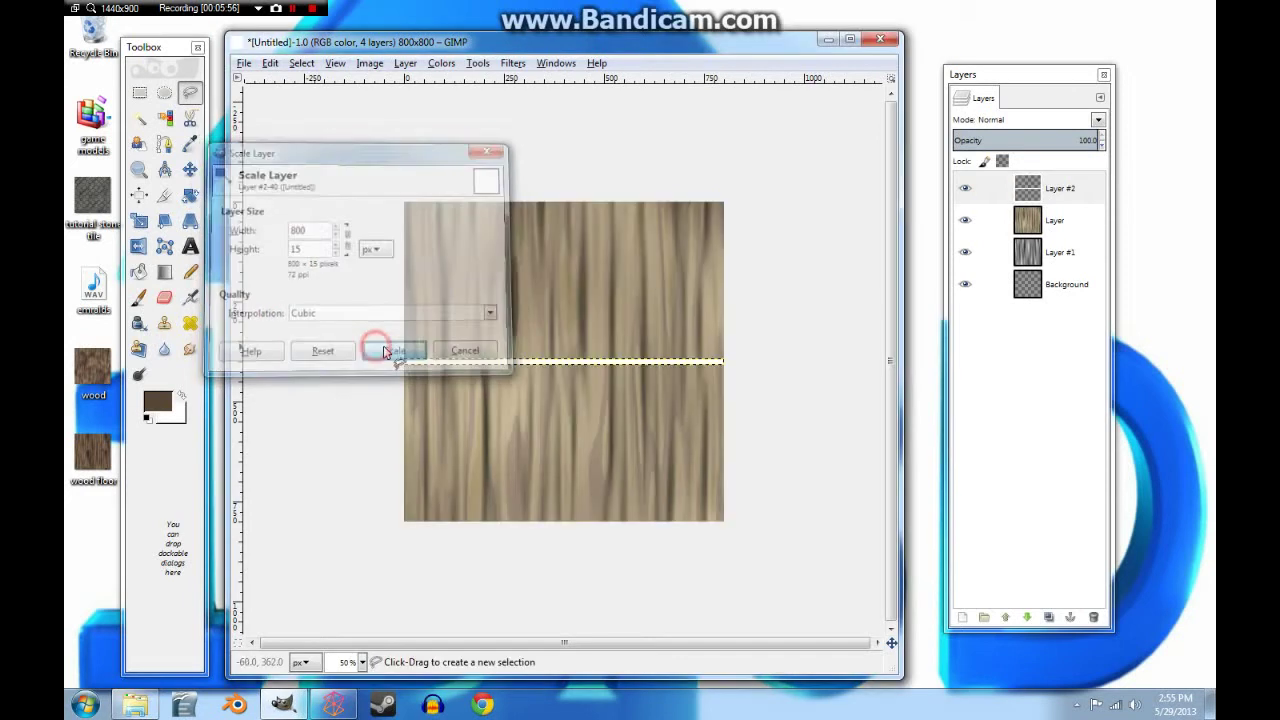
Add HSV Noise to the strip and stretch it back to 800×800.
left_click(514, 64)
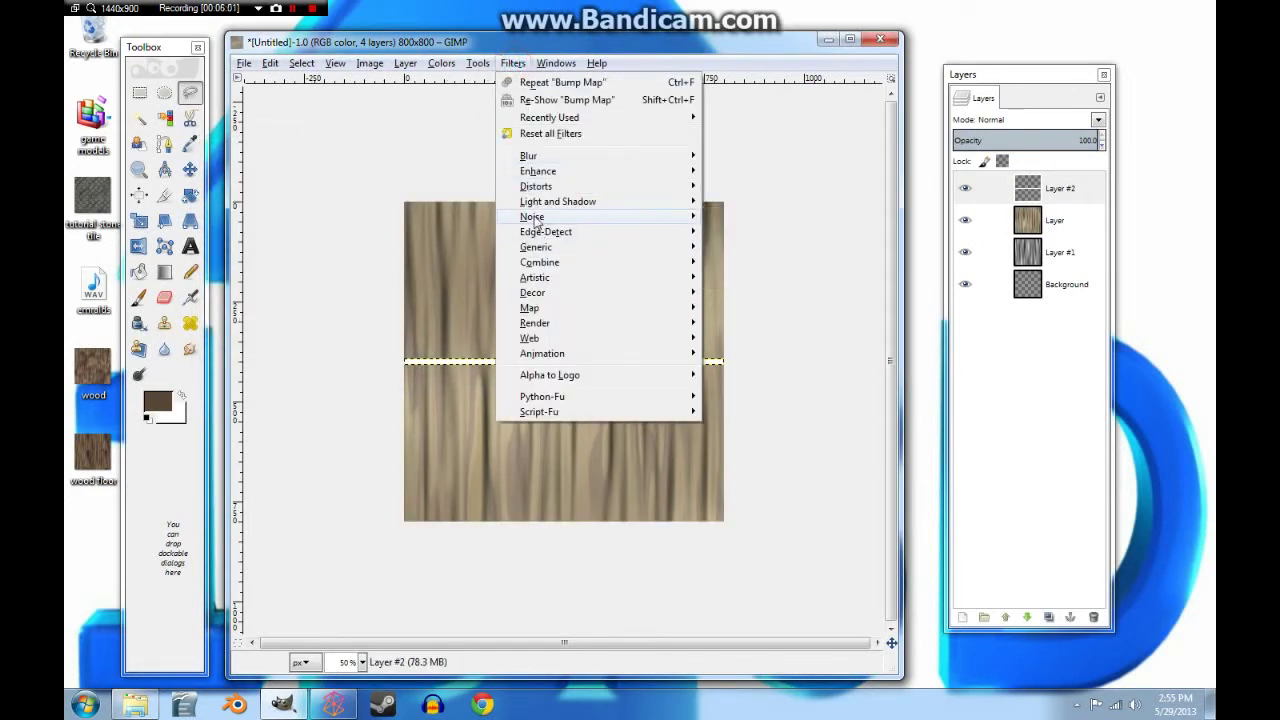
mouse_move(535, 222)
left_click(745, 217)
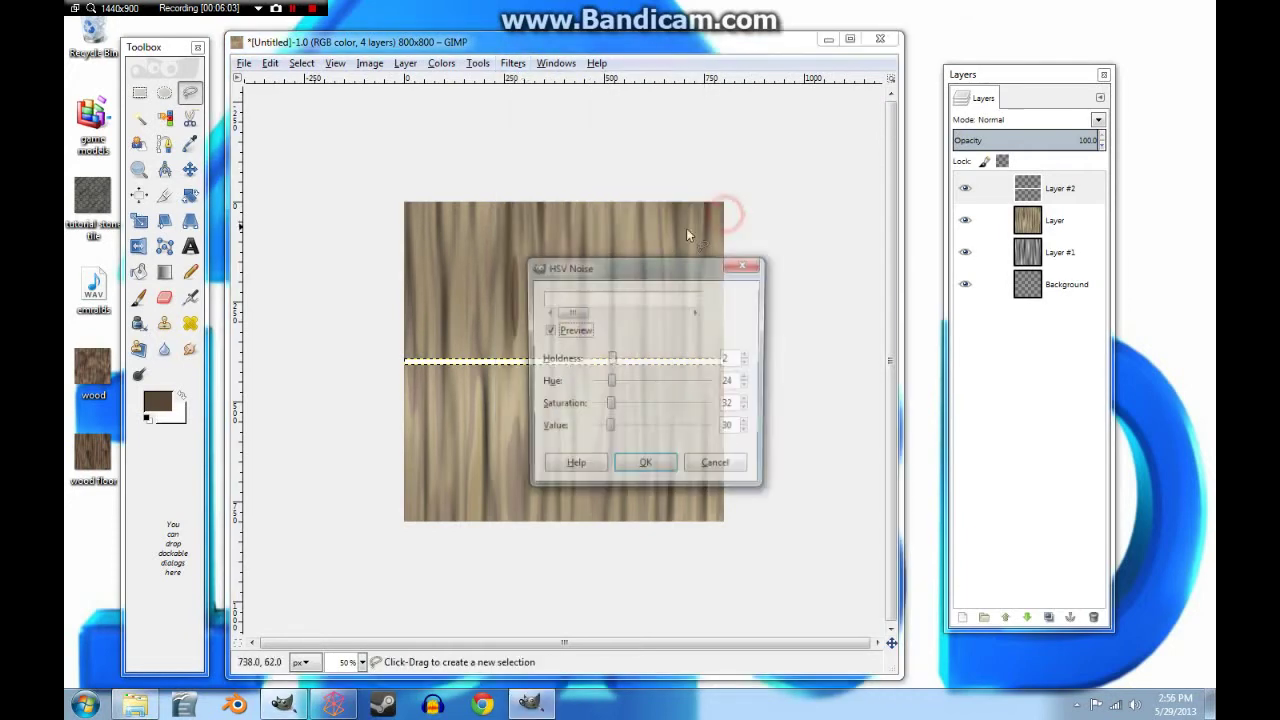
left_click(645, 465)
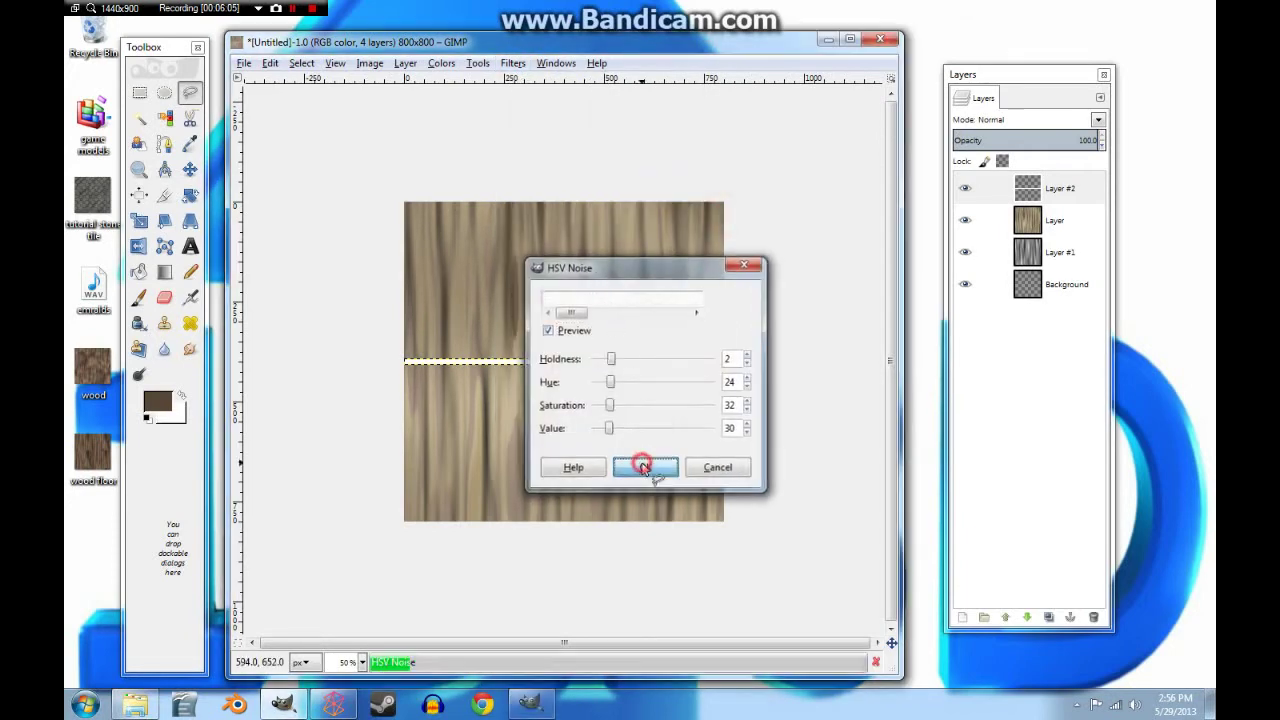
left_click(404, 63)
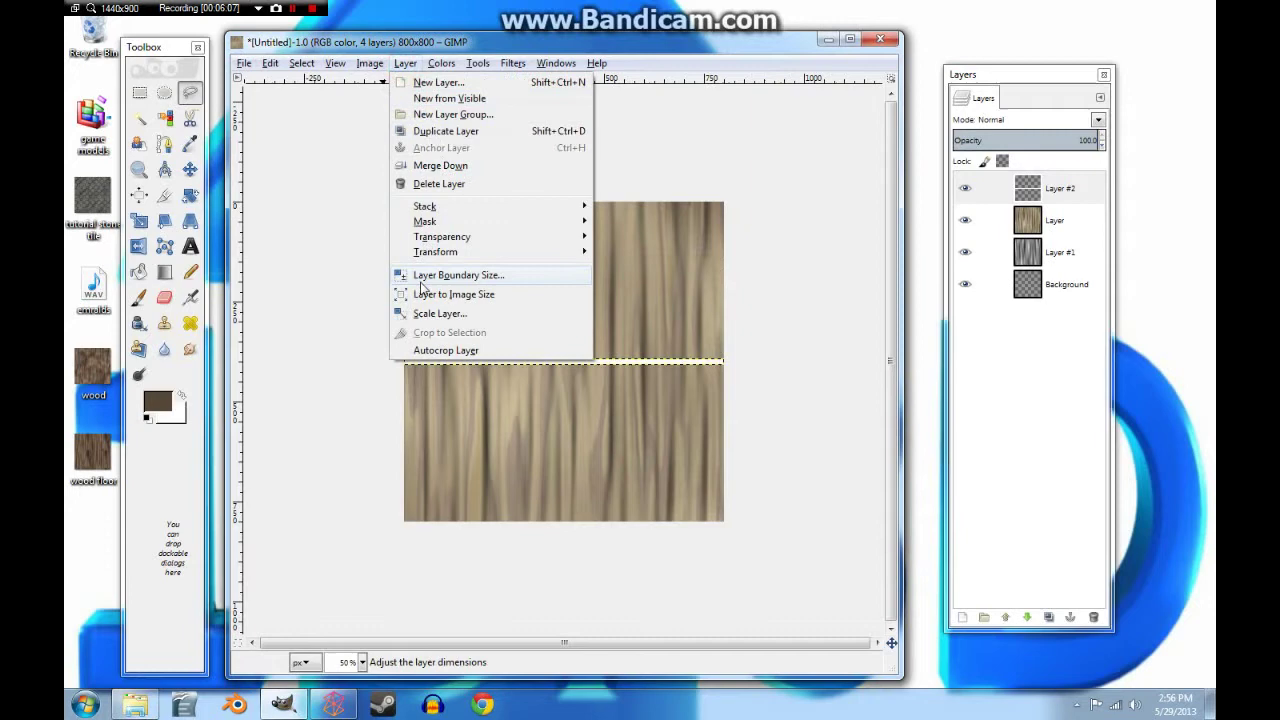
left_click(440, 311)
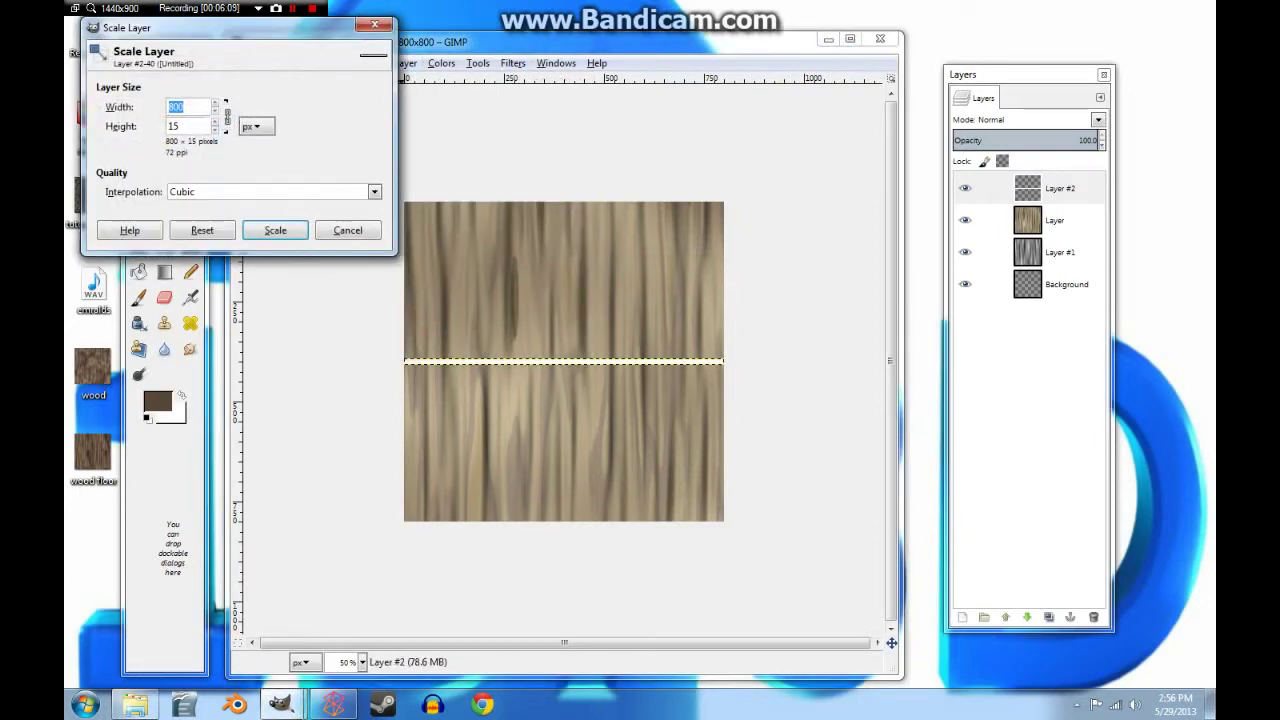
double_click(182, 126)
left_click(270, 230)
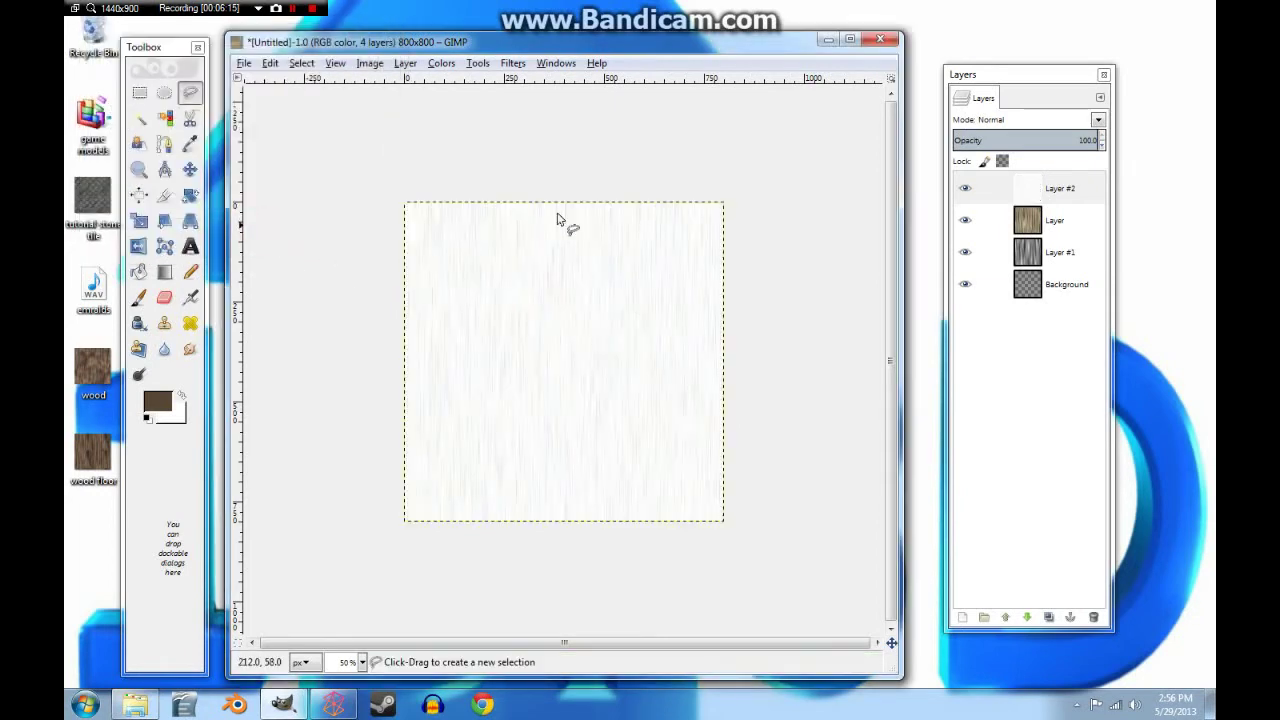
Hide Layer #2, move it below the wood layer, and select the wood layer.
left_click(965, 188)
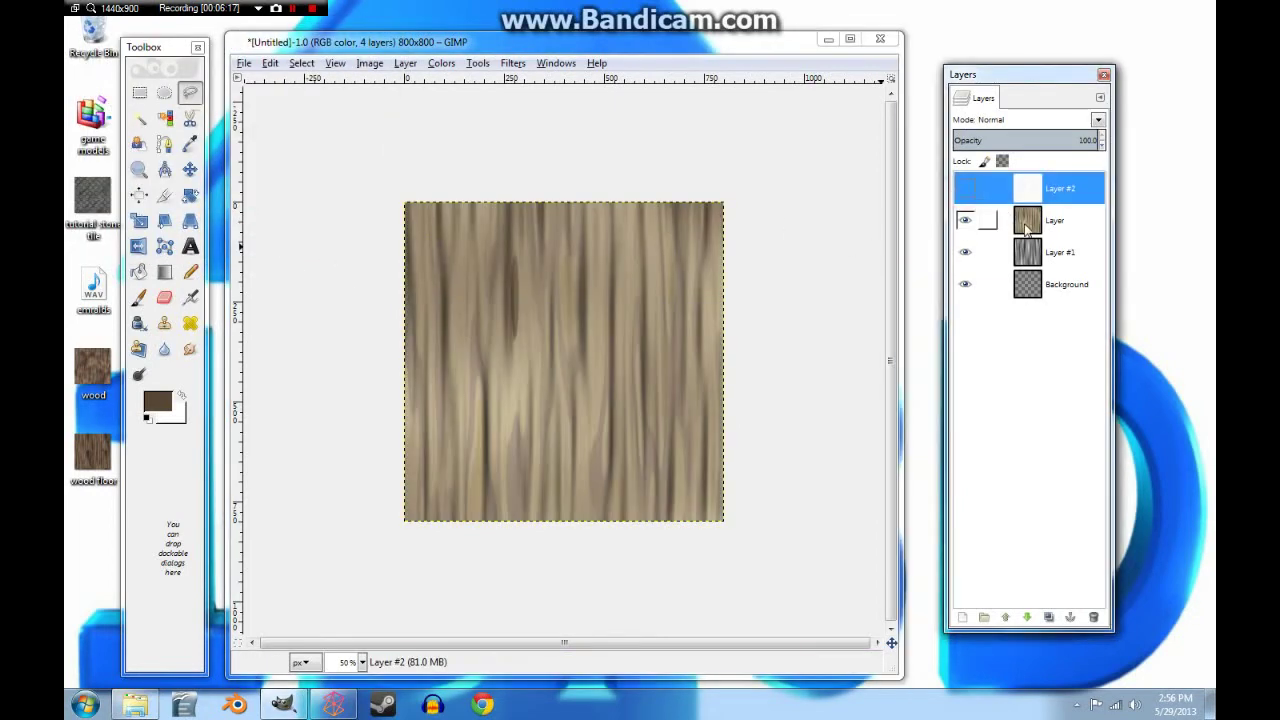
left_click_drag(1022, 190, 1040, 245)
left_click(1055, 188)
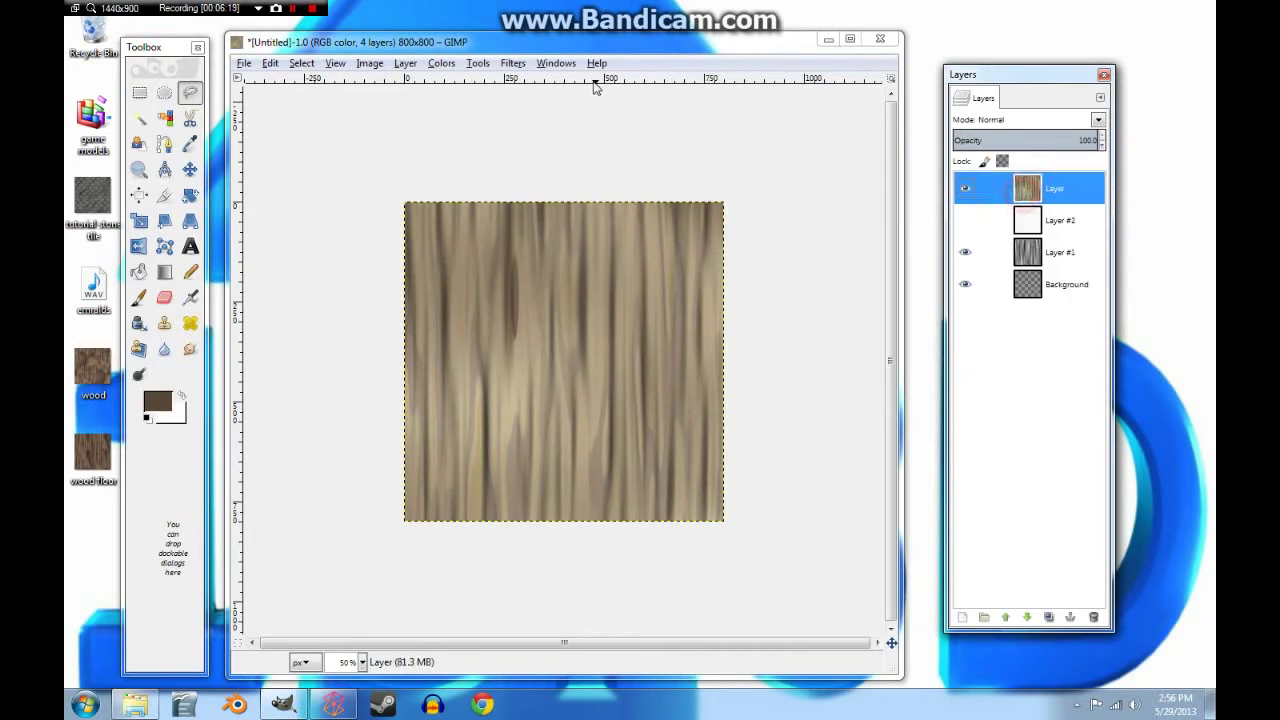
Set up Bump Map with Layer #2 as source, depth 23, compensating for darkening.
left_click(506, 65)
mouse_move(556, 308)
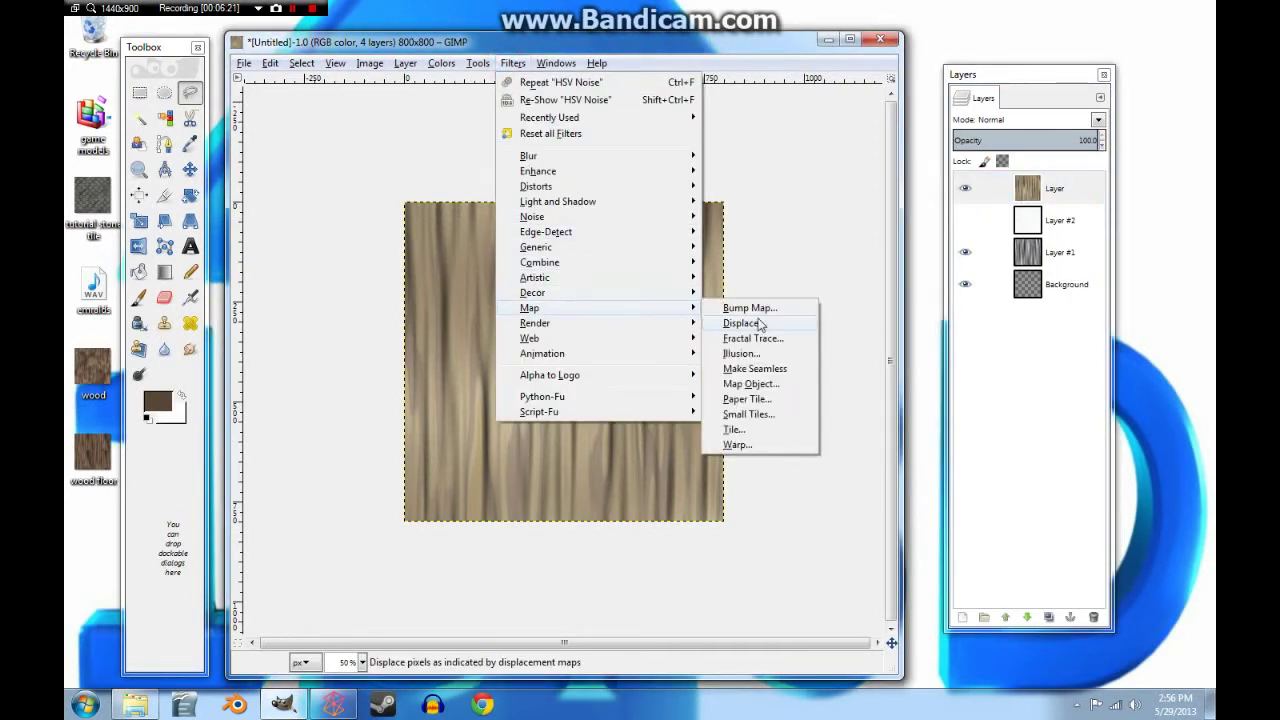
left_click(763, 309)
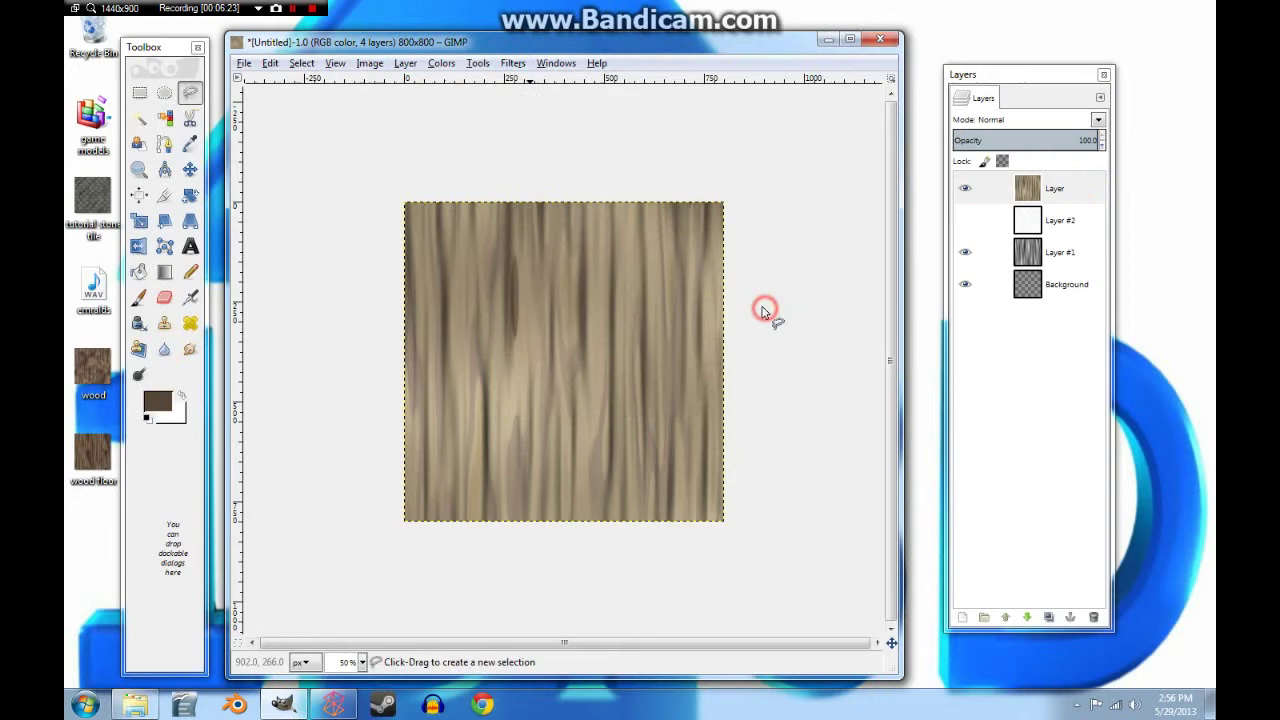
left_click(838, 230)
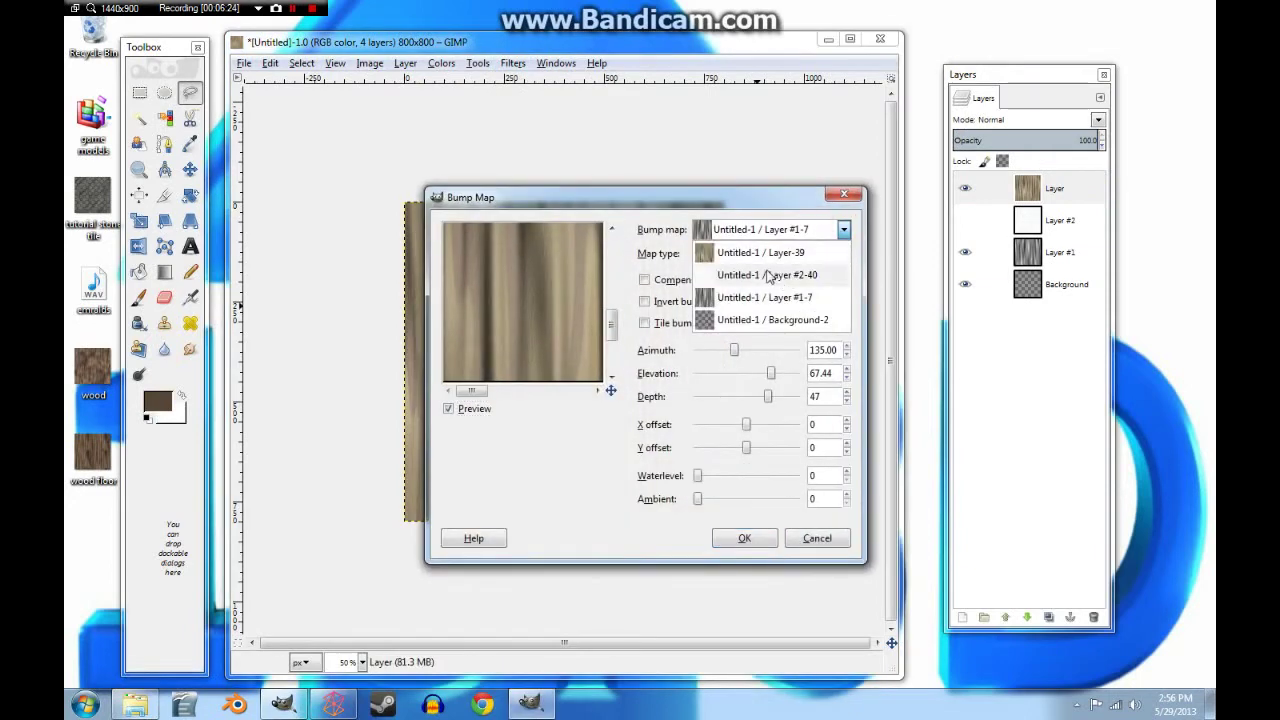
left_click(772, 276)
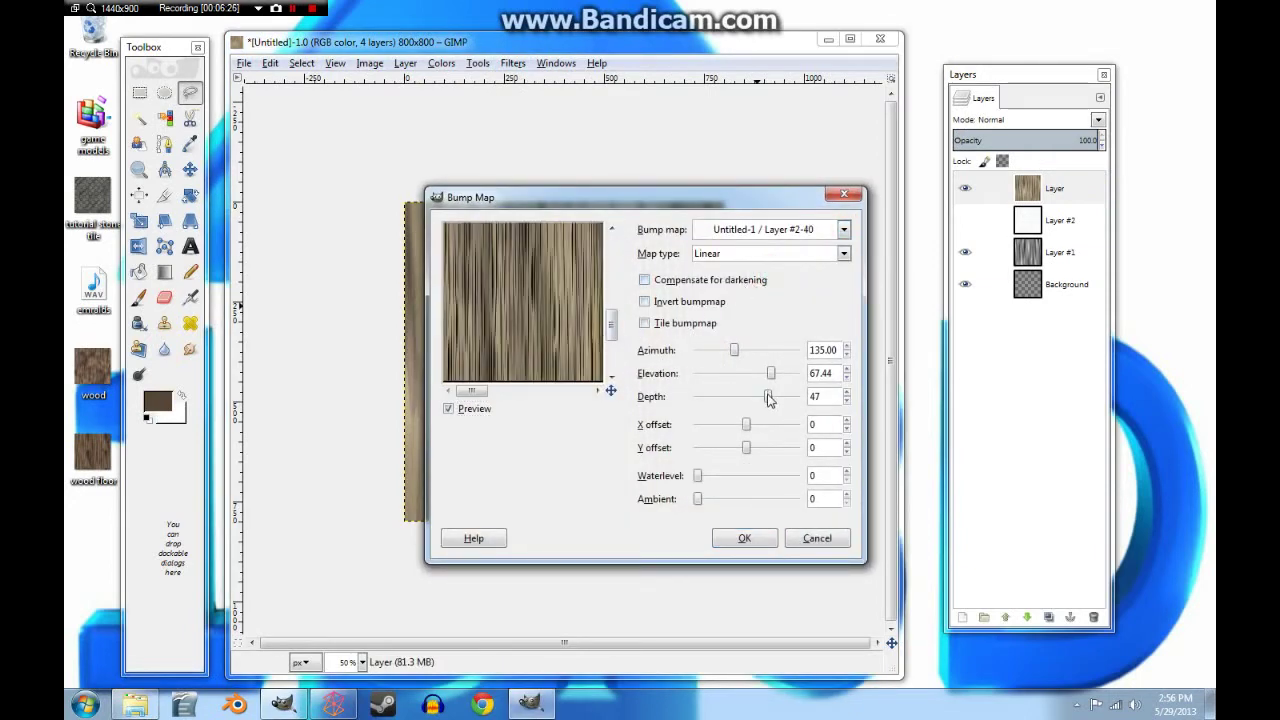
left_click_drag(768, 398, 732, 397)
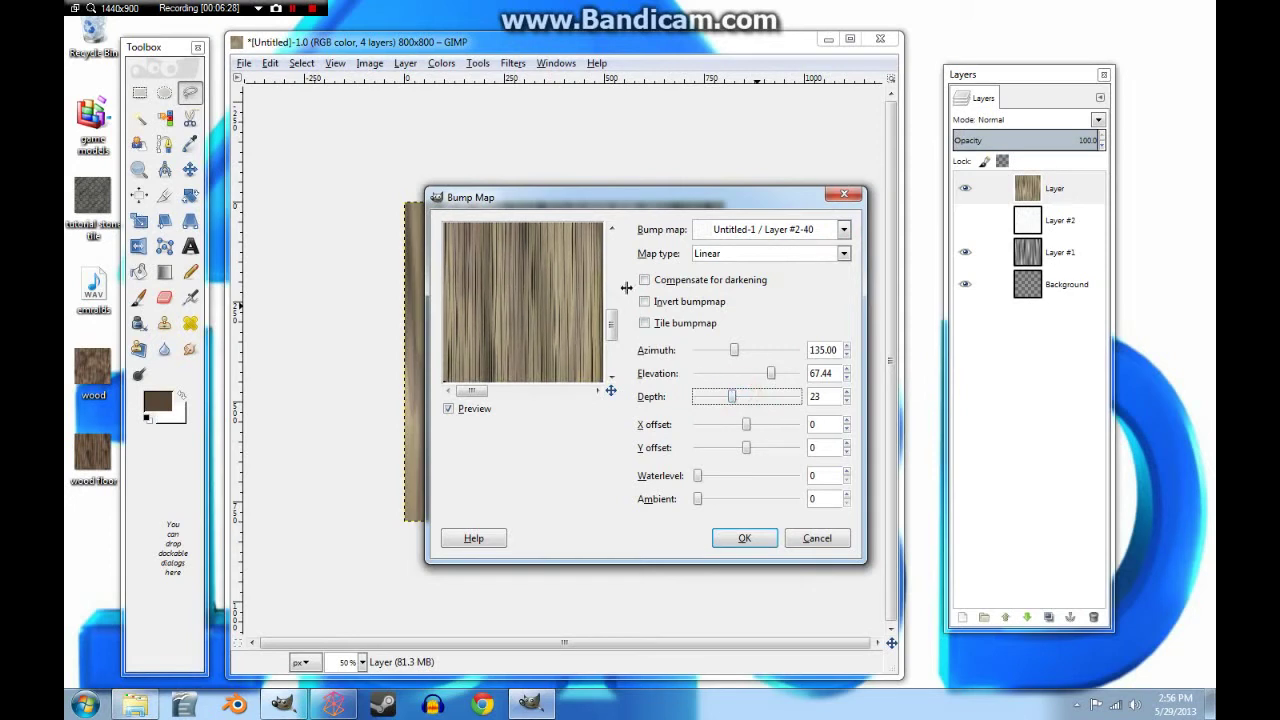
left_click(645, 280)
Try Sinusoidal, then apply a Linear bump map at depth 22 with compensation on.
left_click(843, 253)
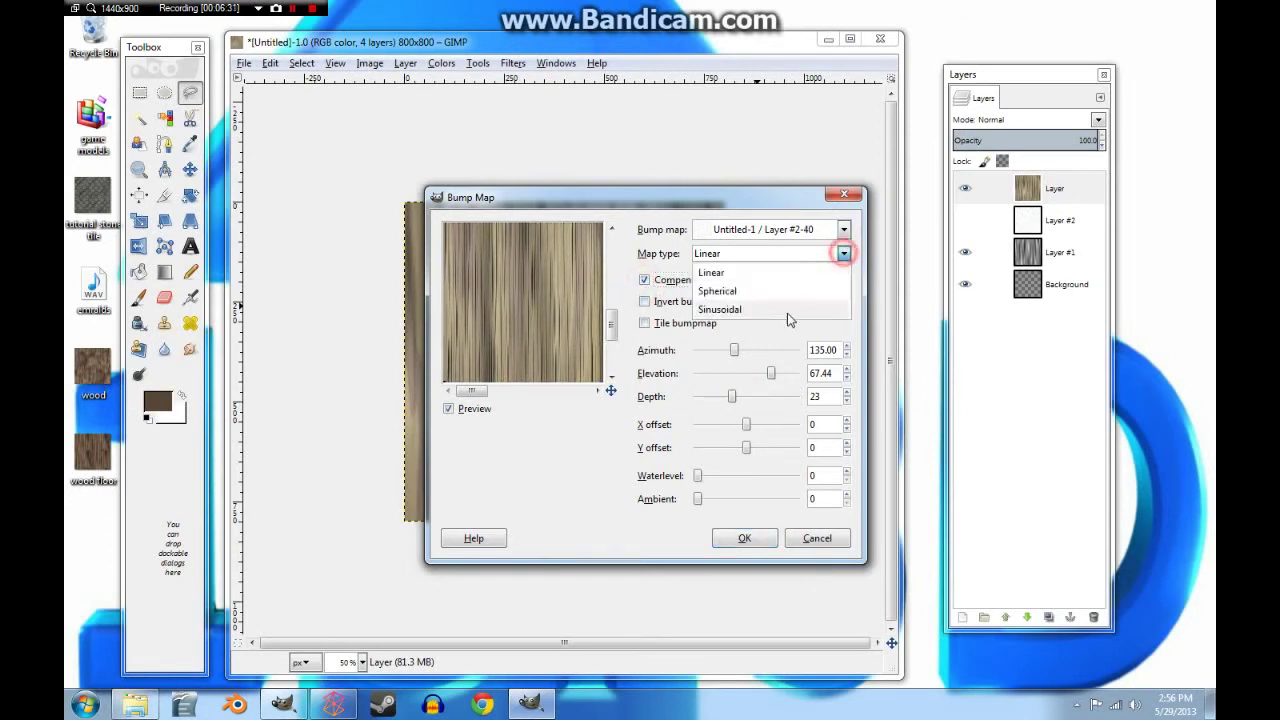
left_click(771, 309)
left_click_drag(734, 397, 752, 376)
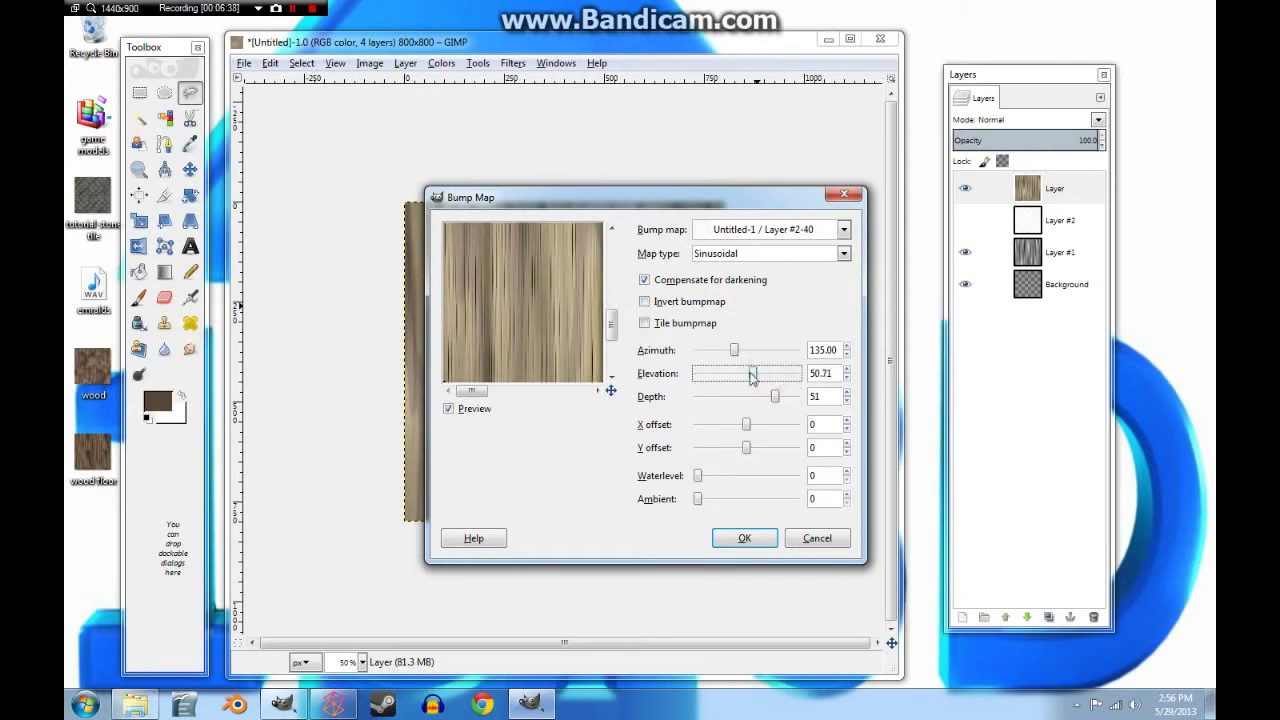
left_click(644, 280)
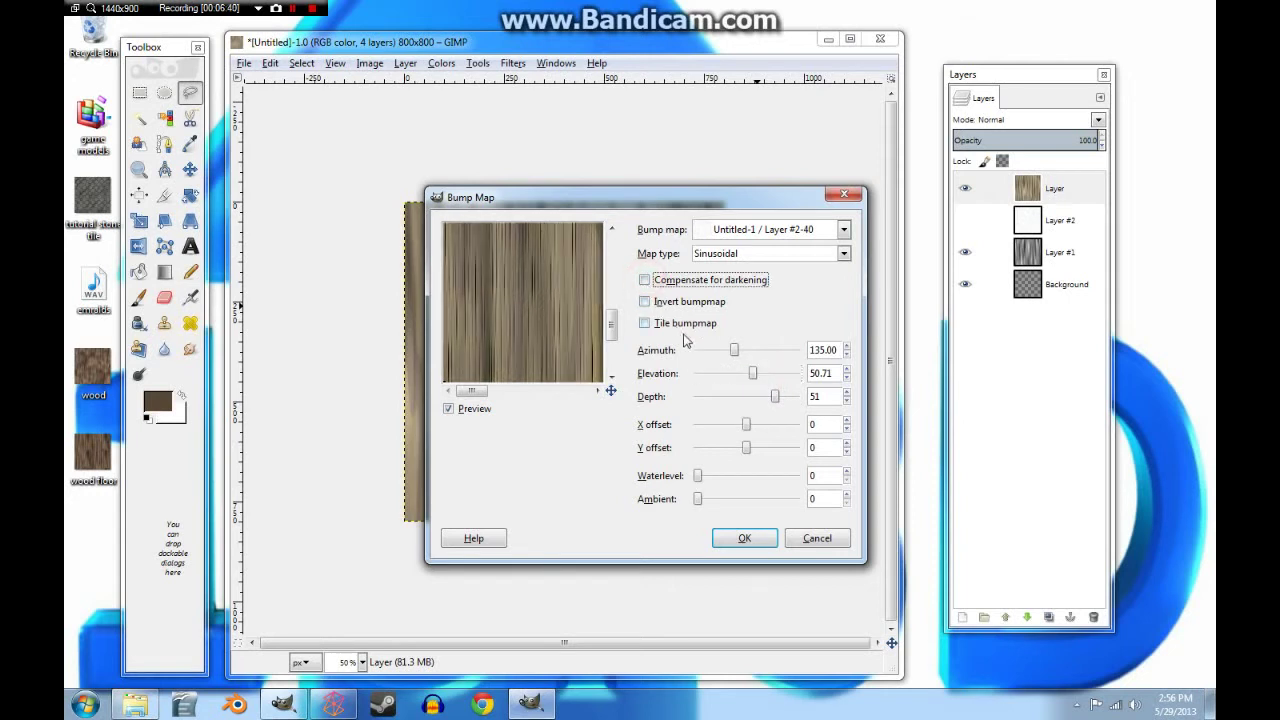
left_click(645, 280)
left_click(843, 254)
left_click(776, 277)
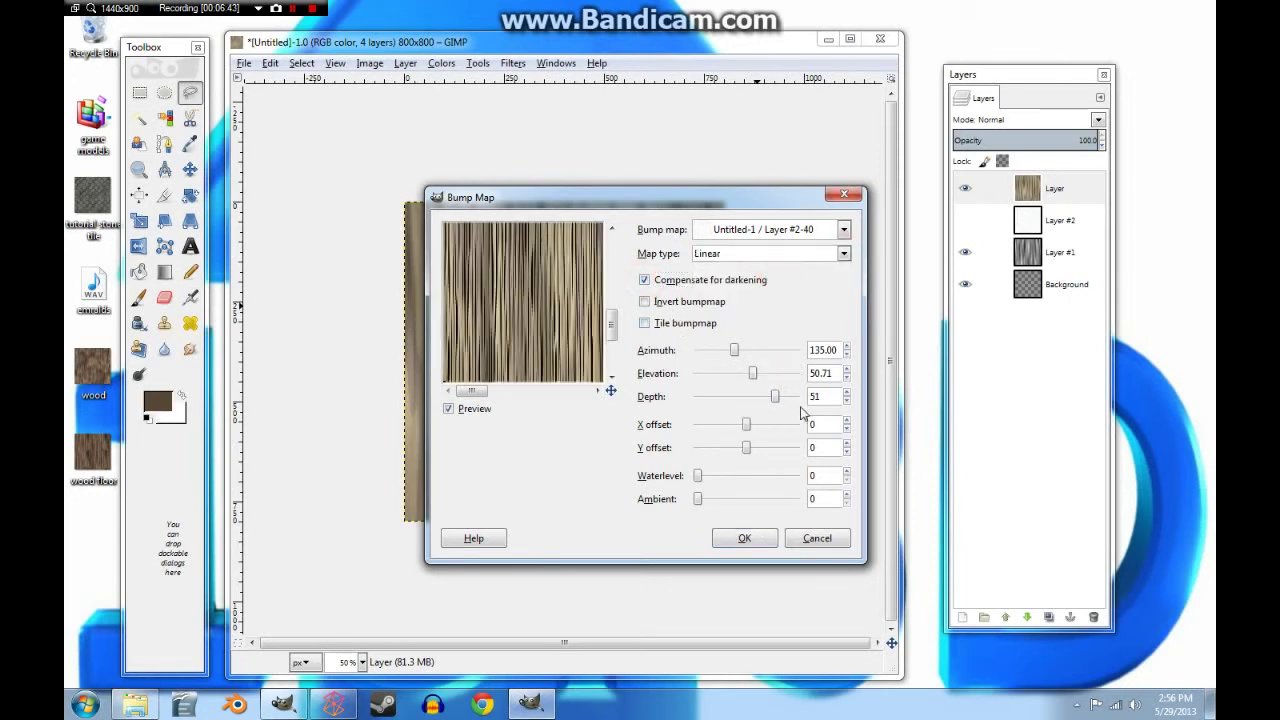
left_click_drag(775, 396, 729, 396)
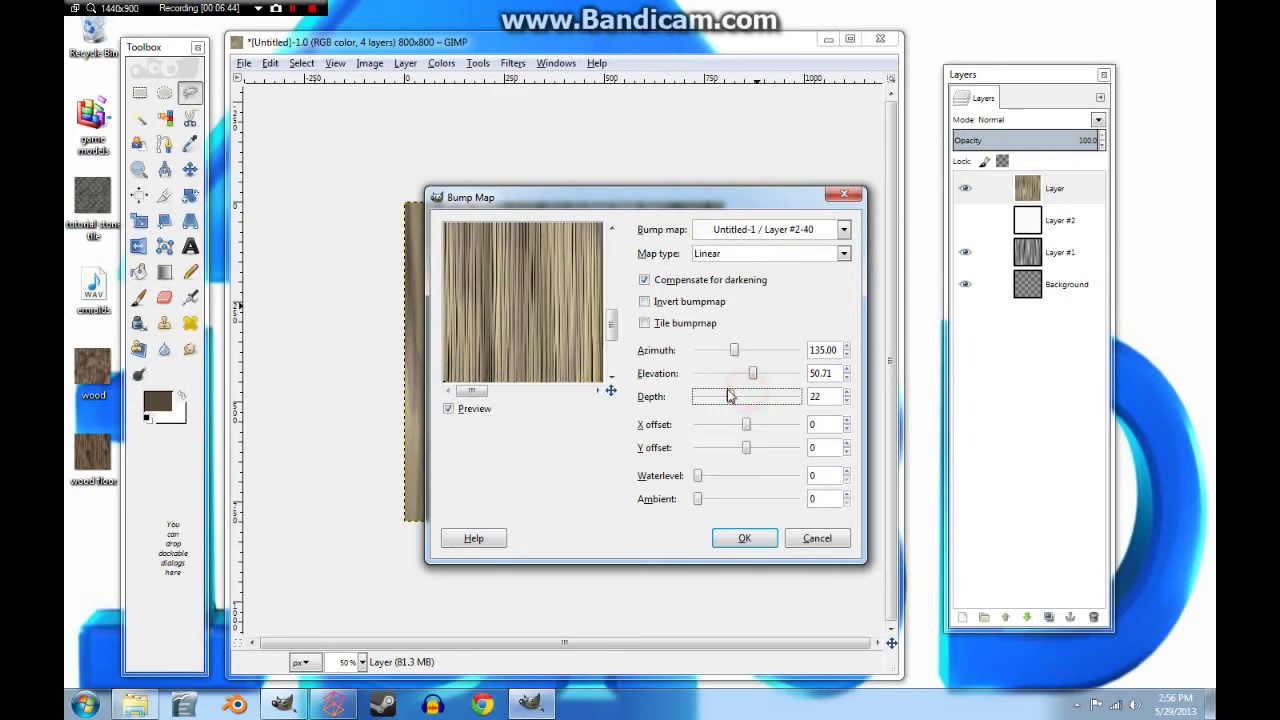
left_click(744, 538)
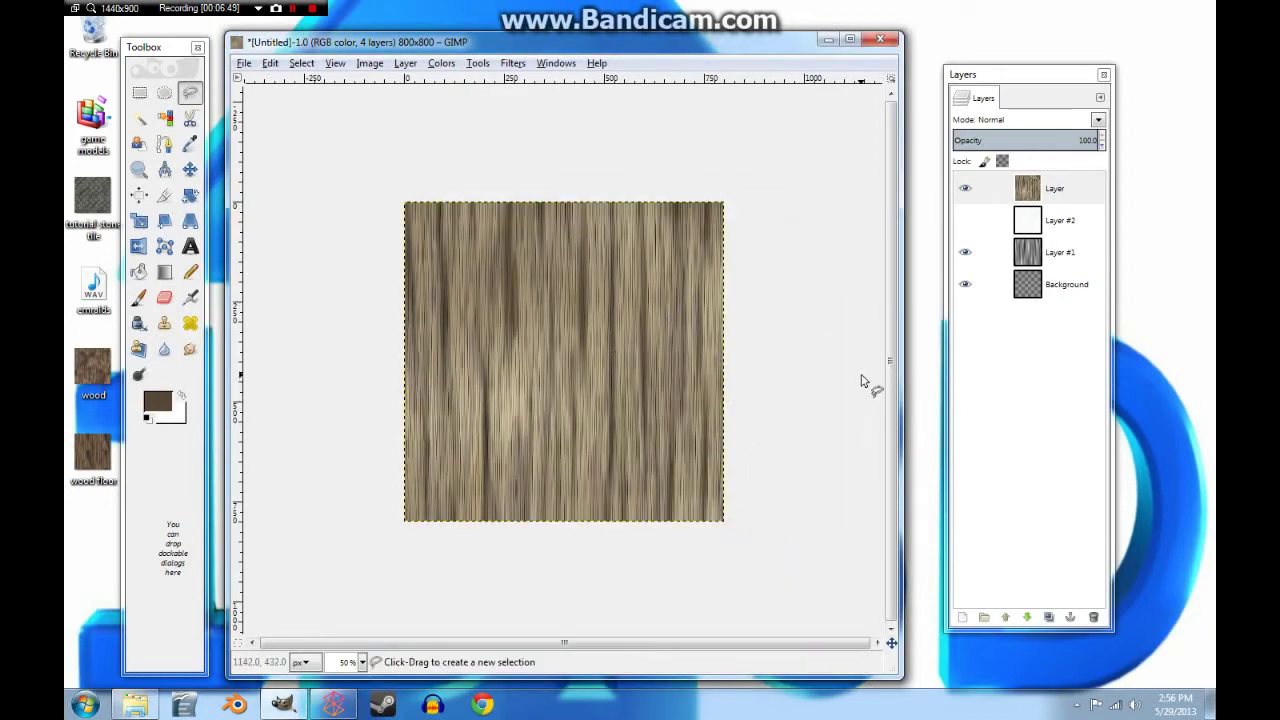
Delete Layer #1, then scale the wood layer to 195 × 800 px with width and height unchained.
left_click(1035, 260)
left_click(1094, 617)
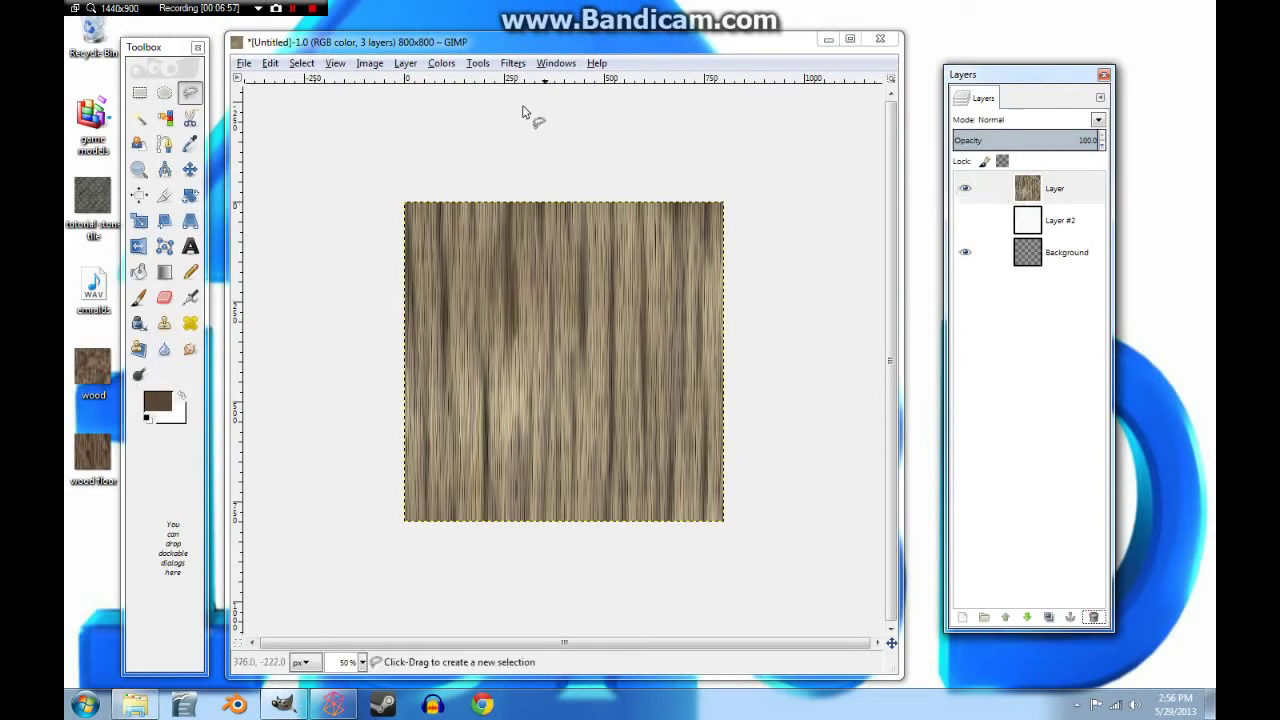
left_click(405, 64)
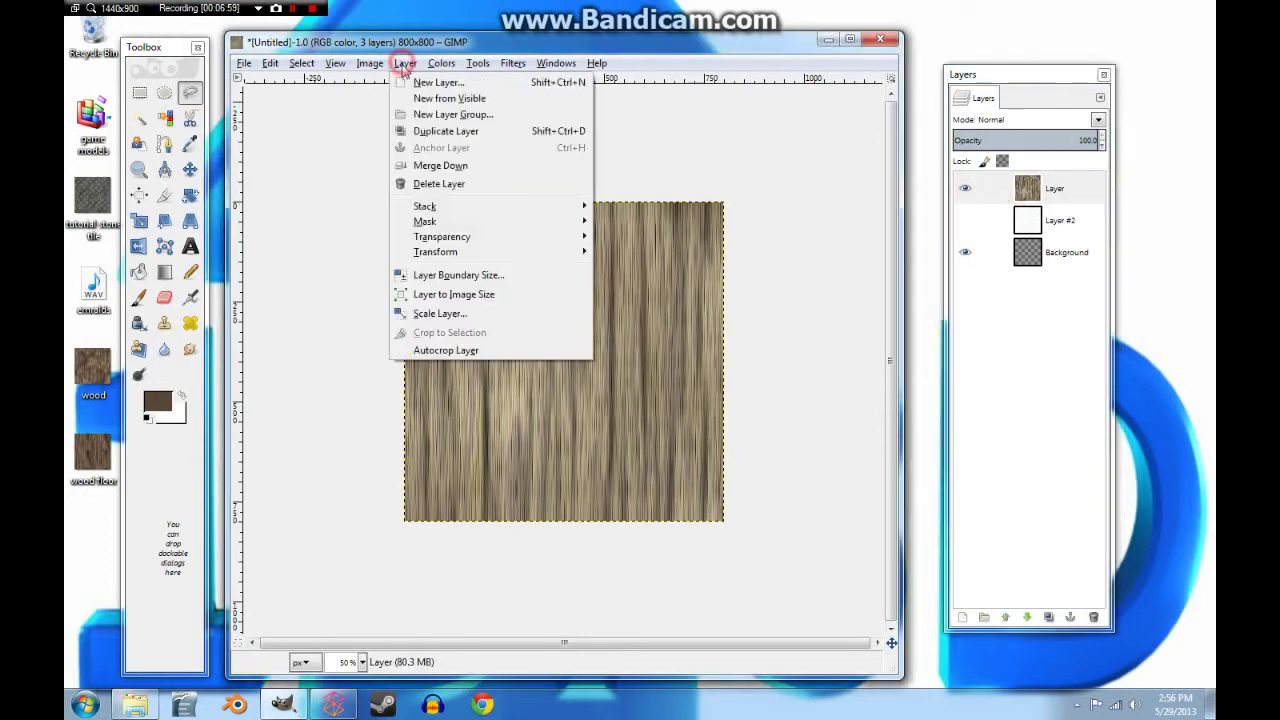
mouse_move(436, 252)
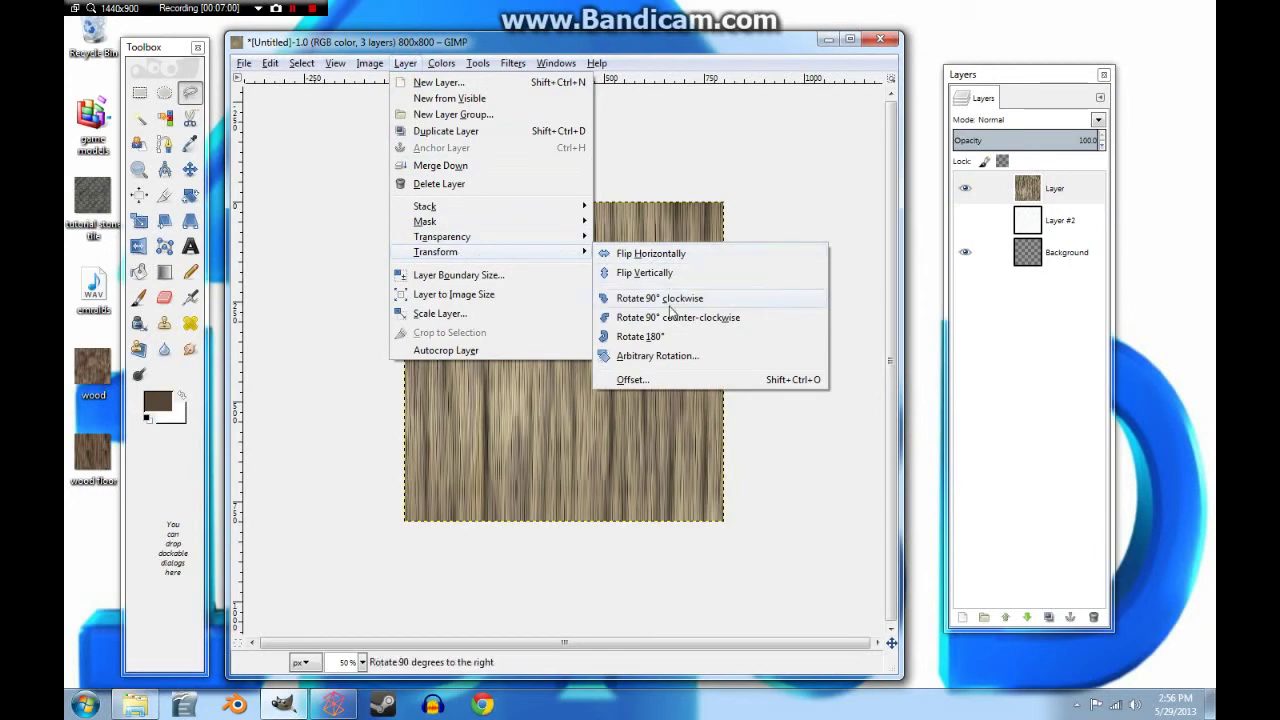
left_click(455, 313)
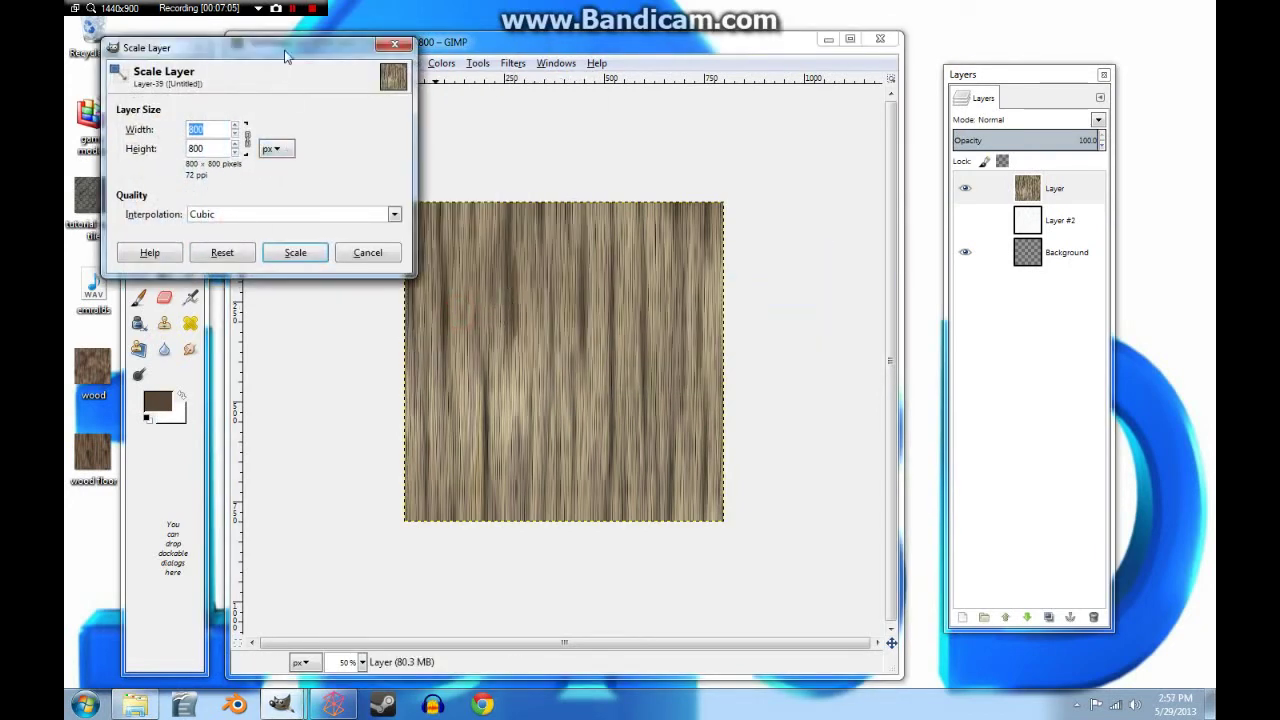
left_click_drag(285, 57, 790, 308)
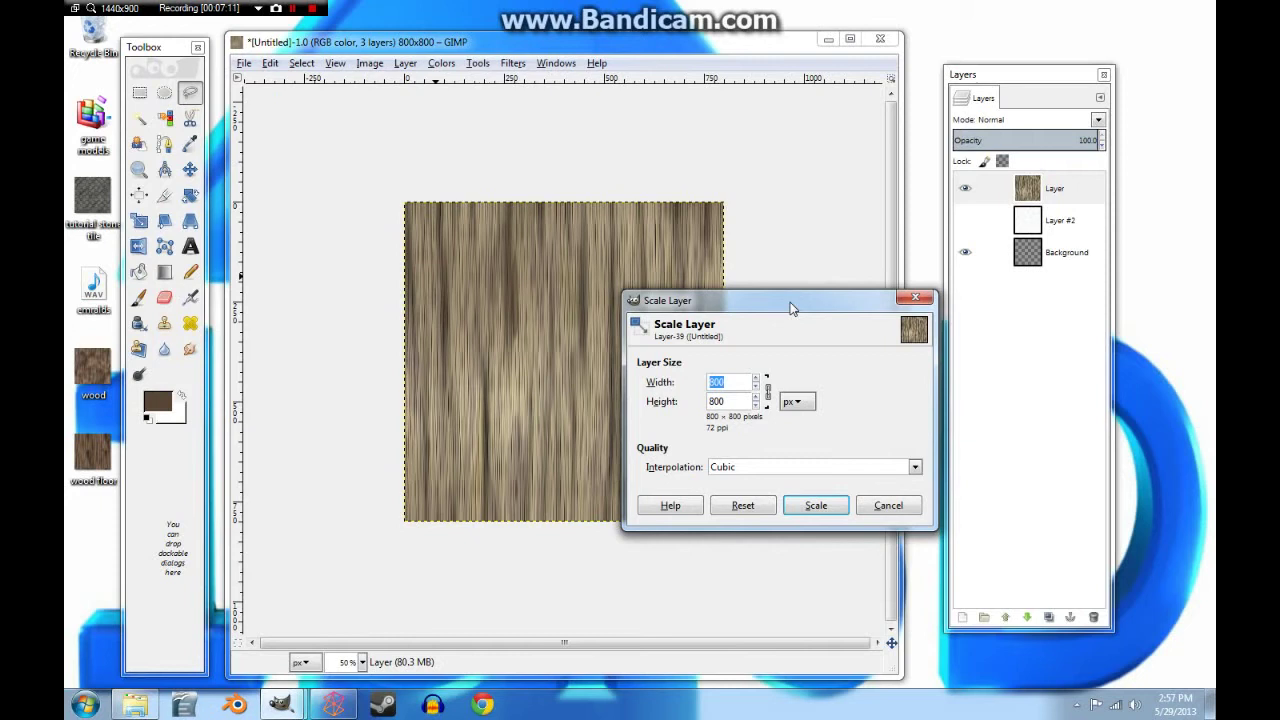
left_click(768, 392)
double_click(725, 382)
left_click(813, 507)
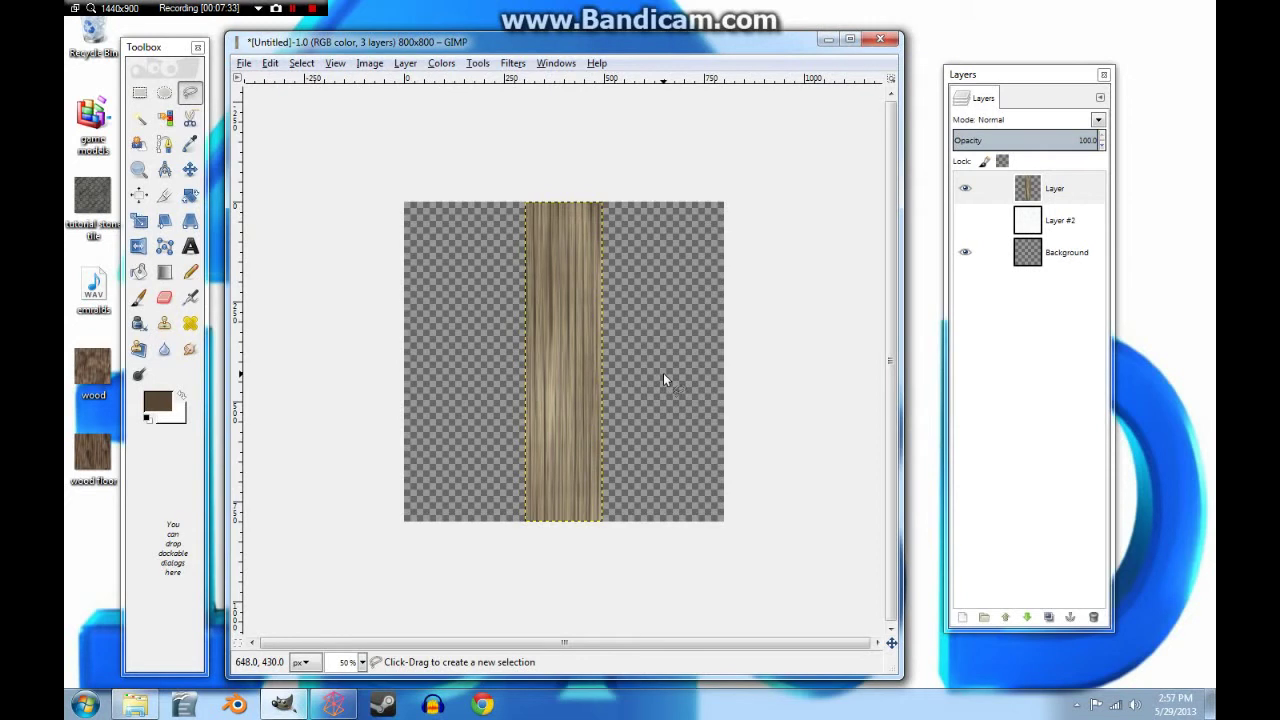
Slide the wood strip to the canvas's left edge with the Move tool.
left_click(190, 170)
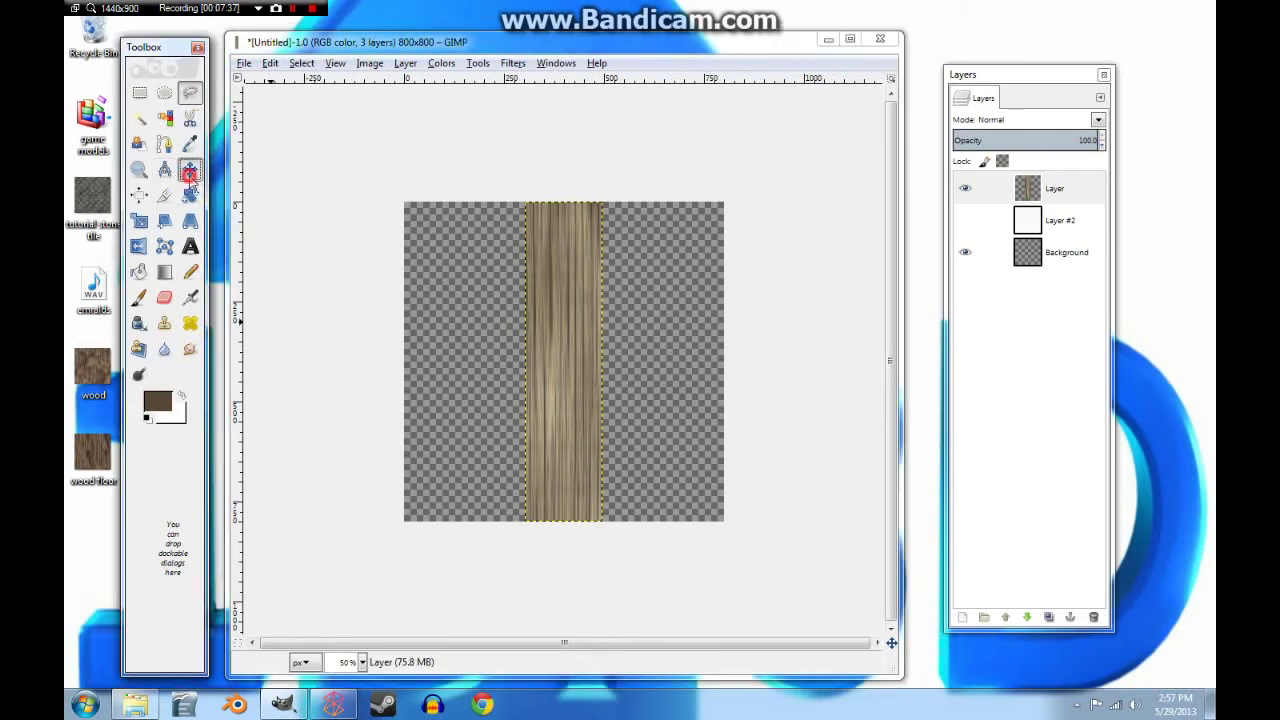
left_click(538, 325)
left_click_drag(538, 325, 421, 320)
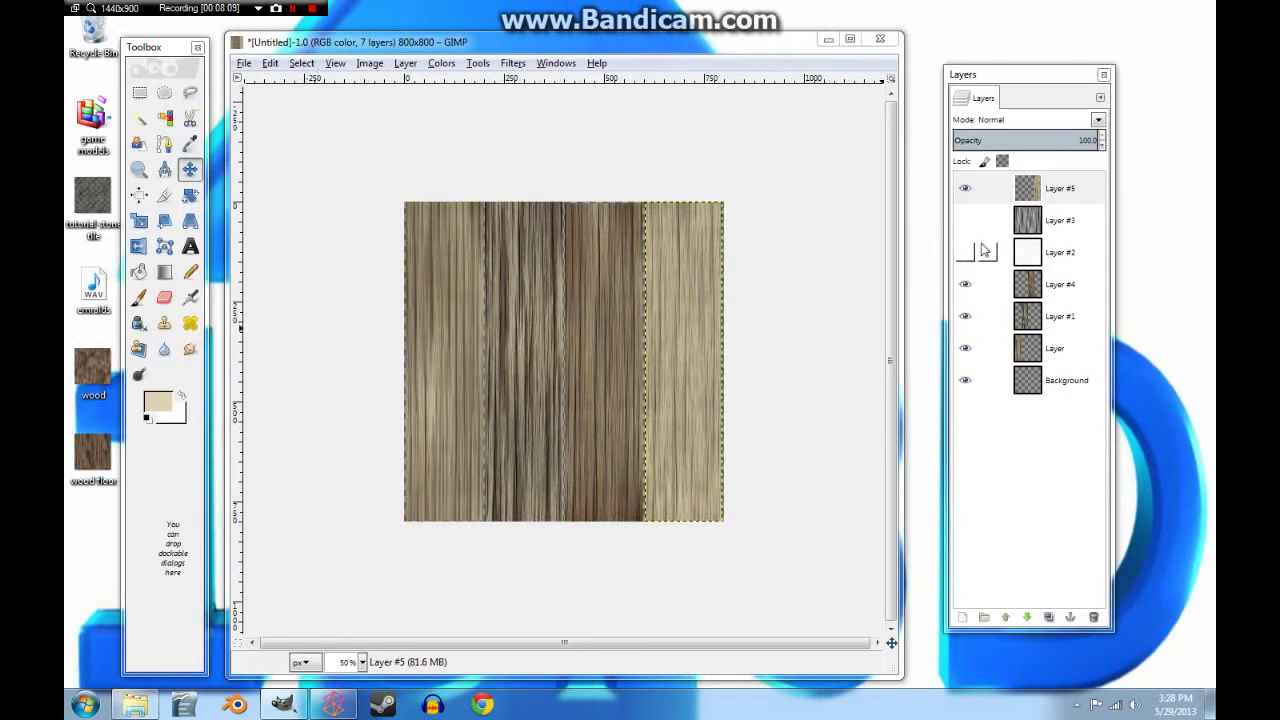
Duplicate Layer #5, scale the copy to 100 px wide, and move it to the left edge.
left_click_drag(1030, 197, 1038, 268)
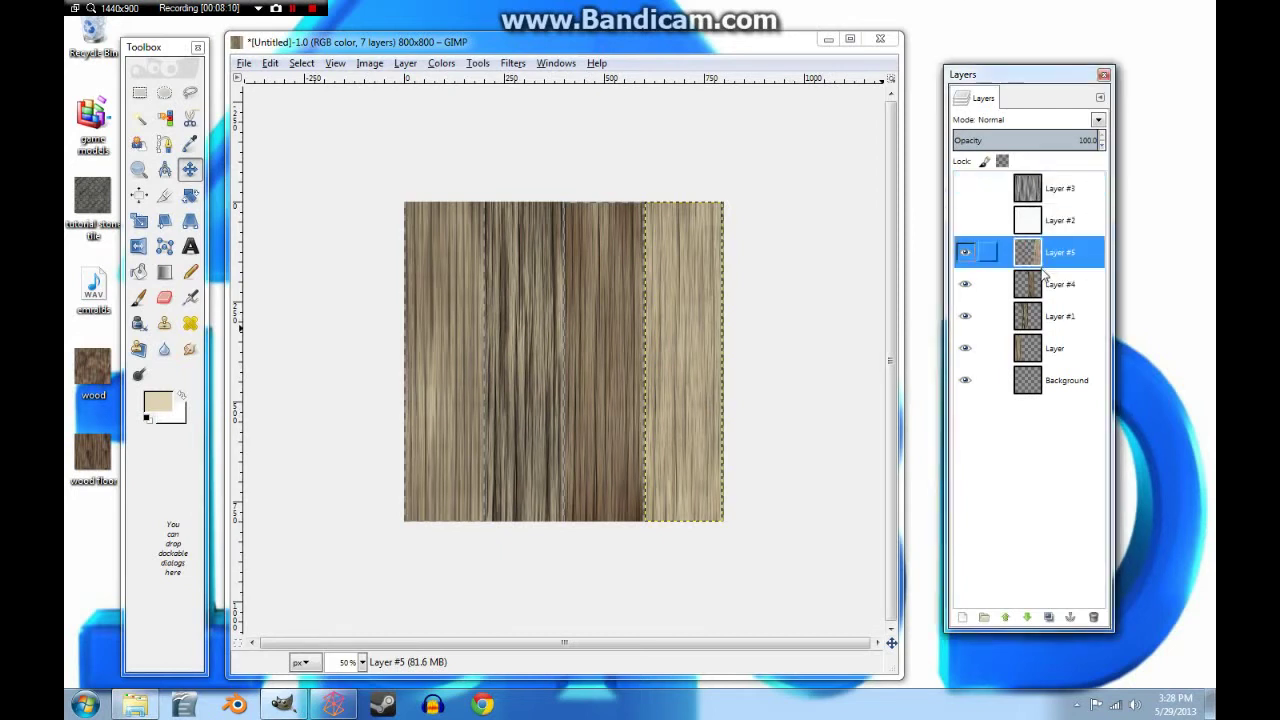
left_click(1049, 618)
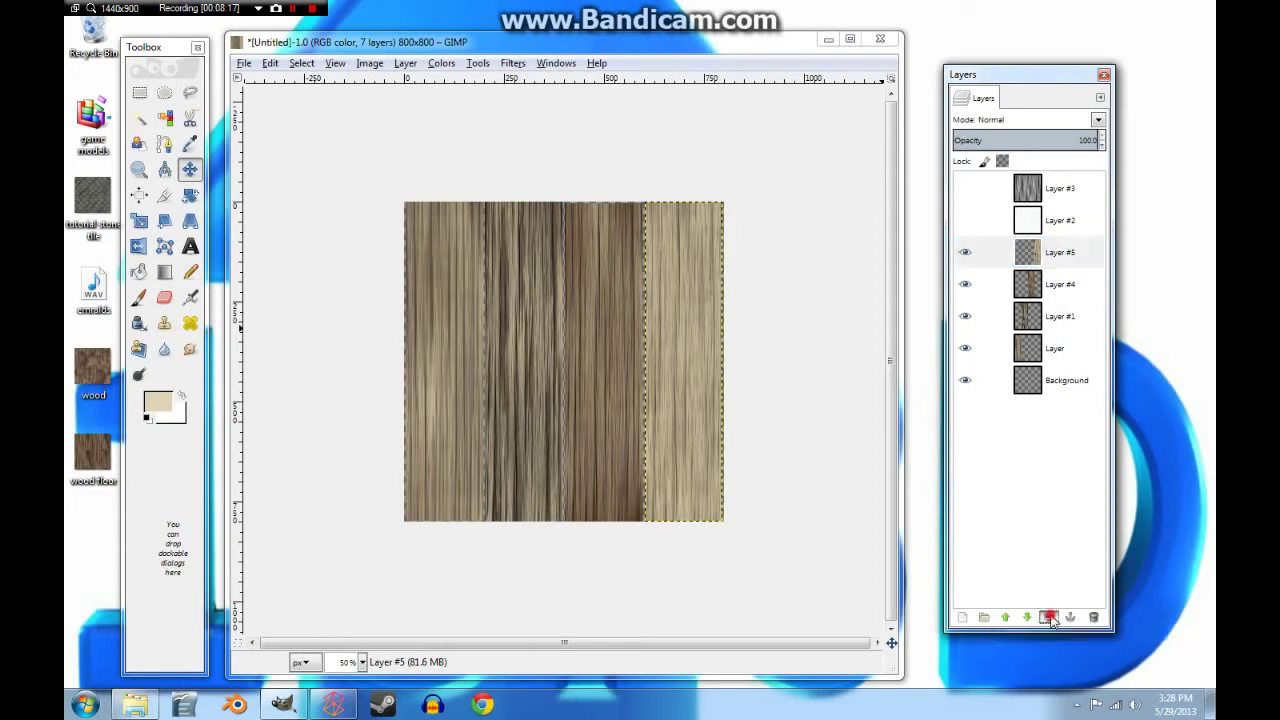
left_click(405, 63)
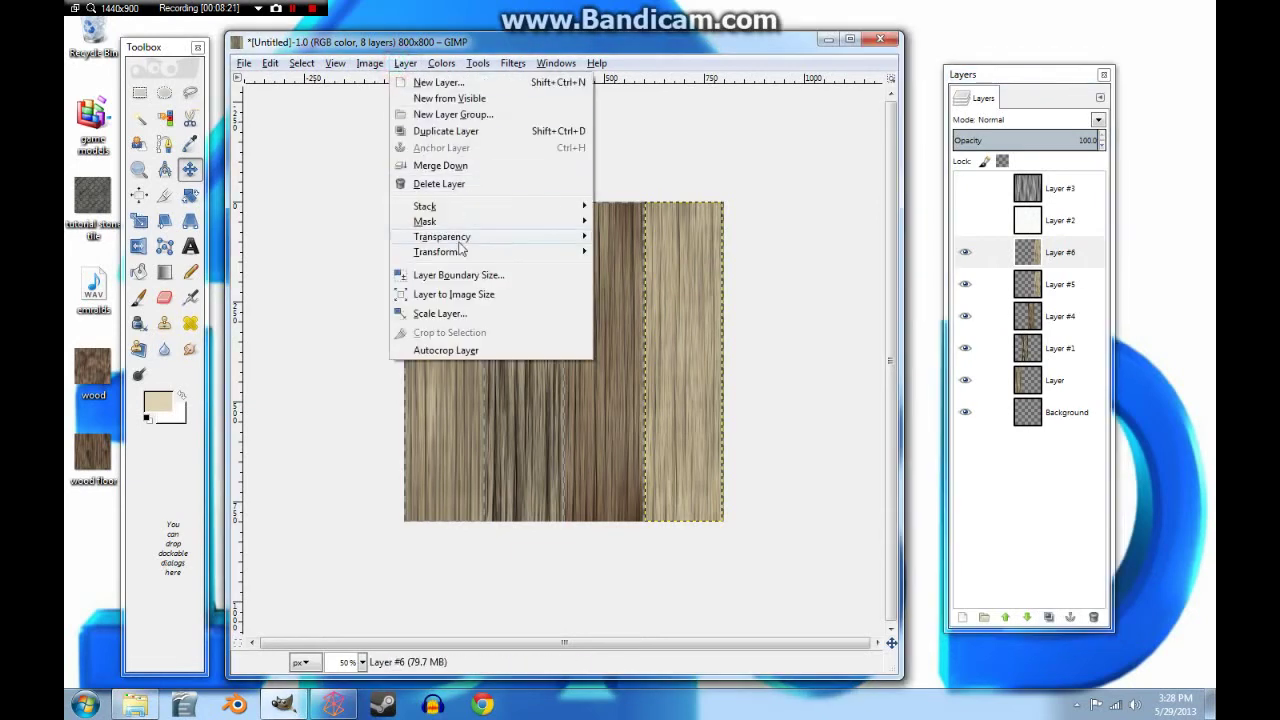
left_click(440, 313)
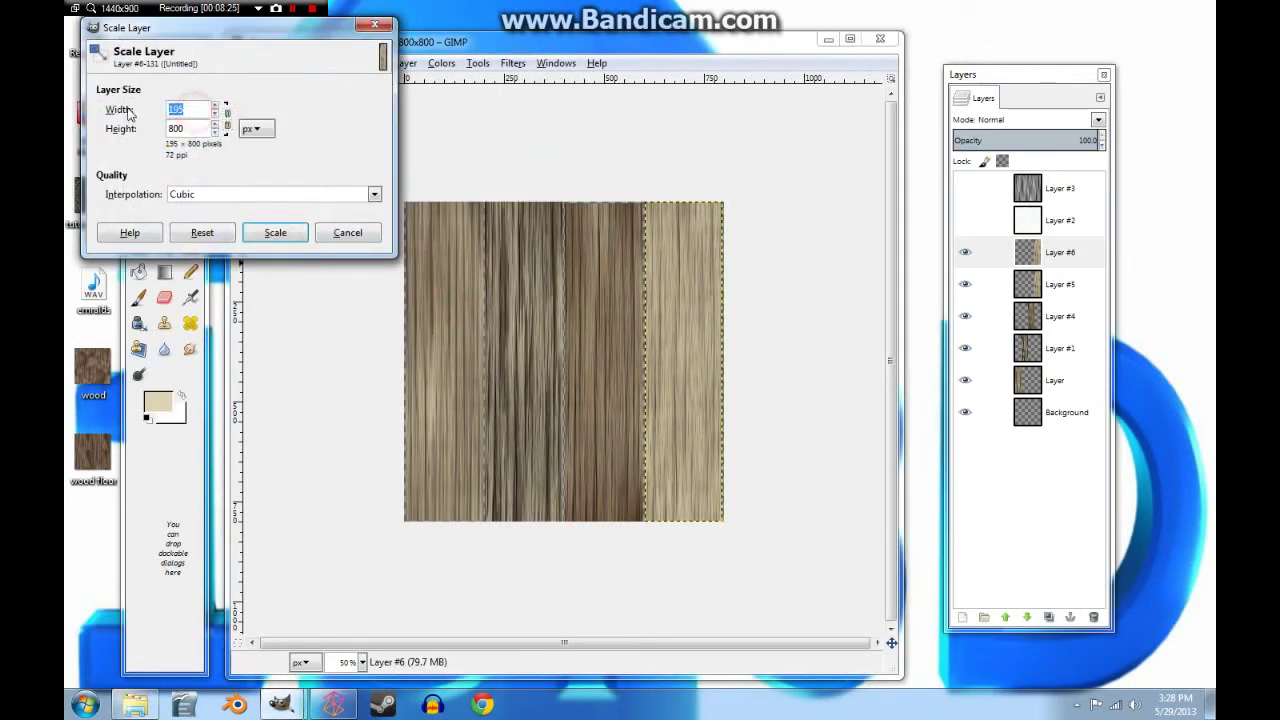
type("100")
left_click(273, 232)
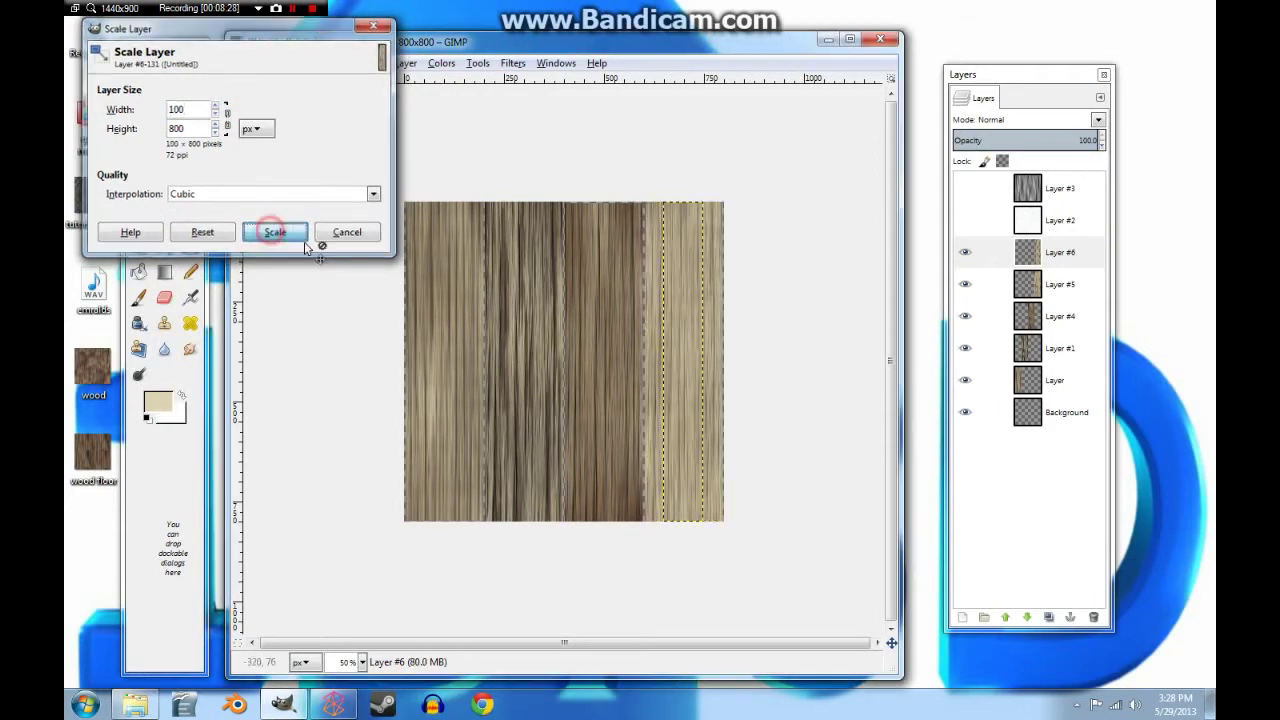
left_click(405, 63)
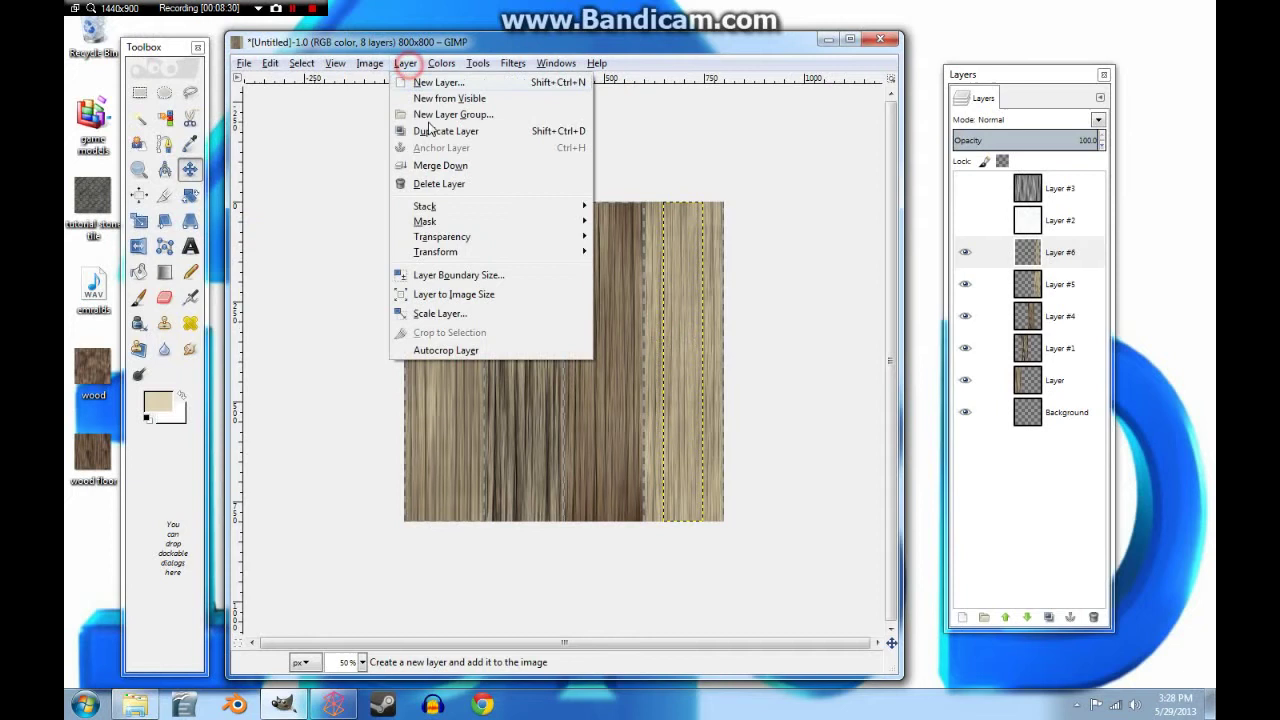
left_click(772, 416)
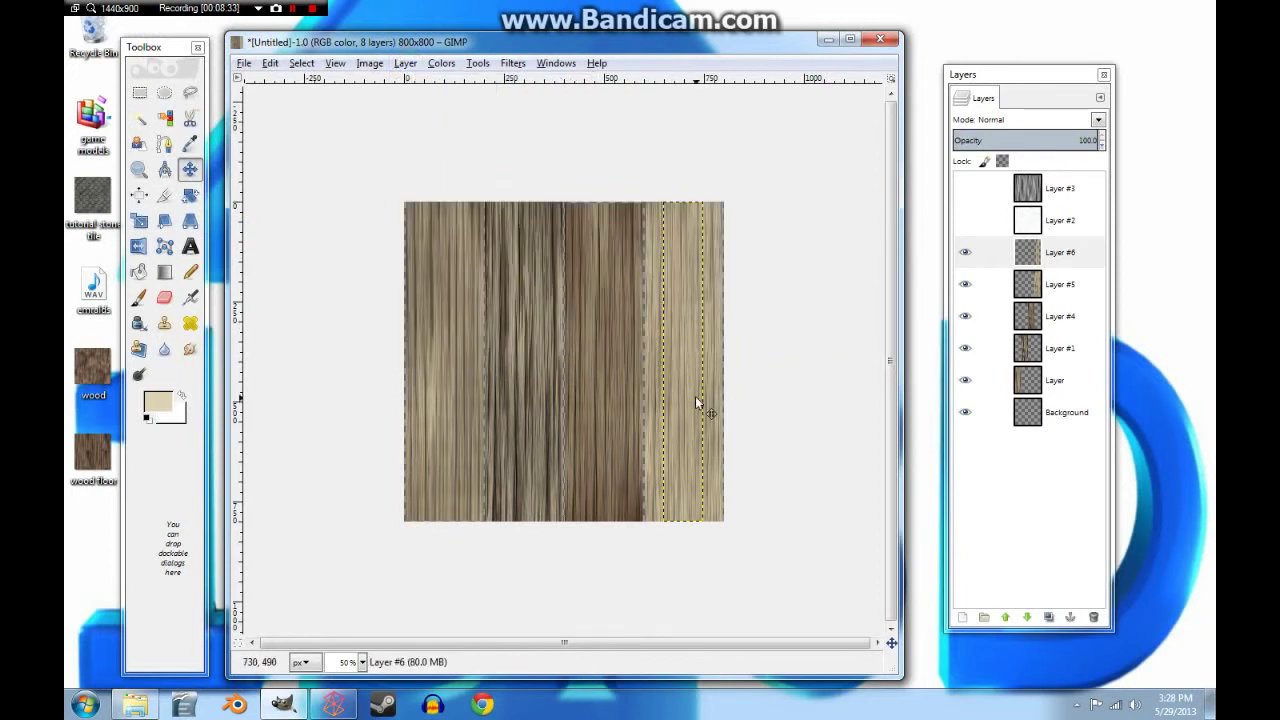
left_click_drag(695, 396, 429, 396)
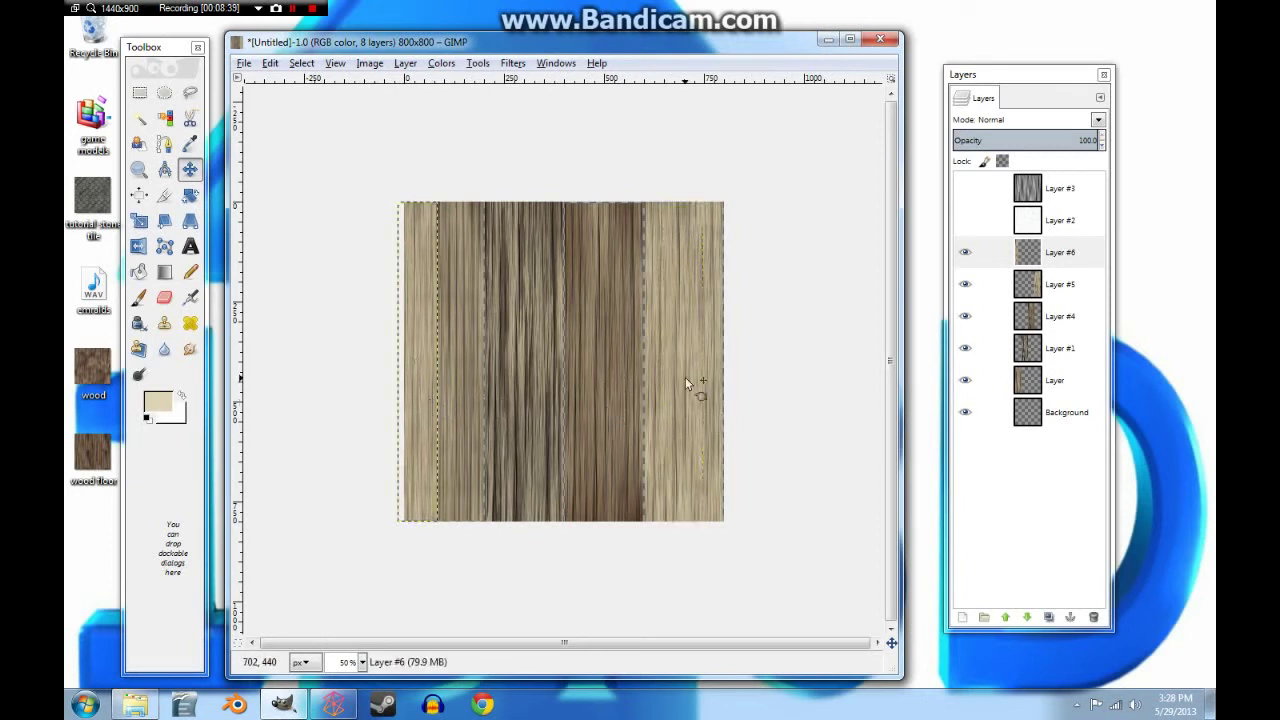
Duplicate Layer #1 as a 100 px wide Layer #7, placed above Layer #5 at the right edge.
left_click(1036, 347)
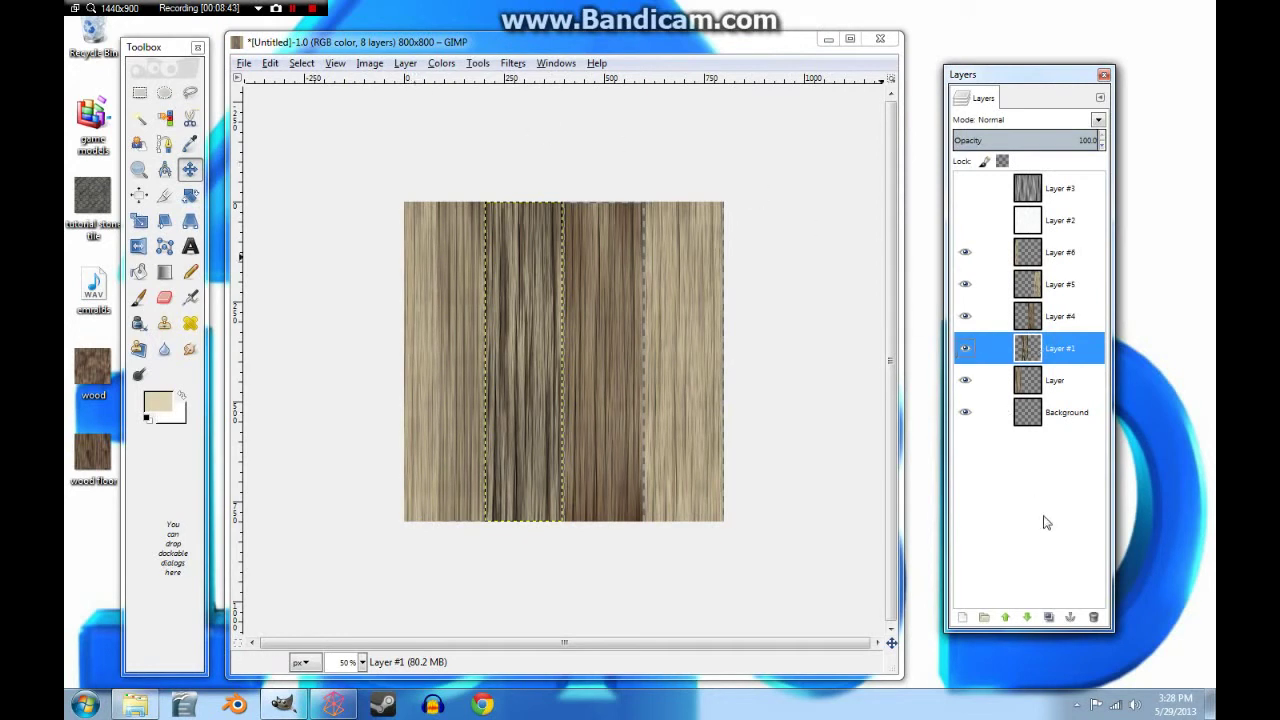
left_click(1048, 617)
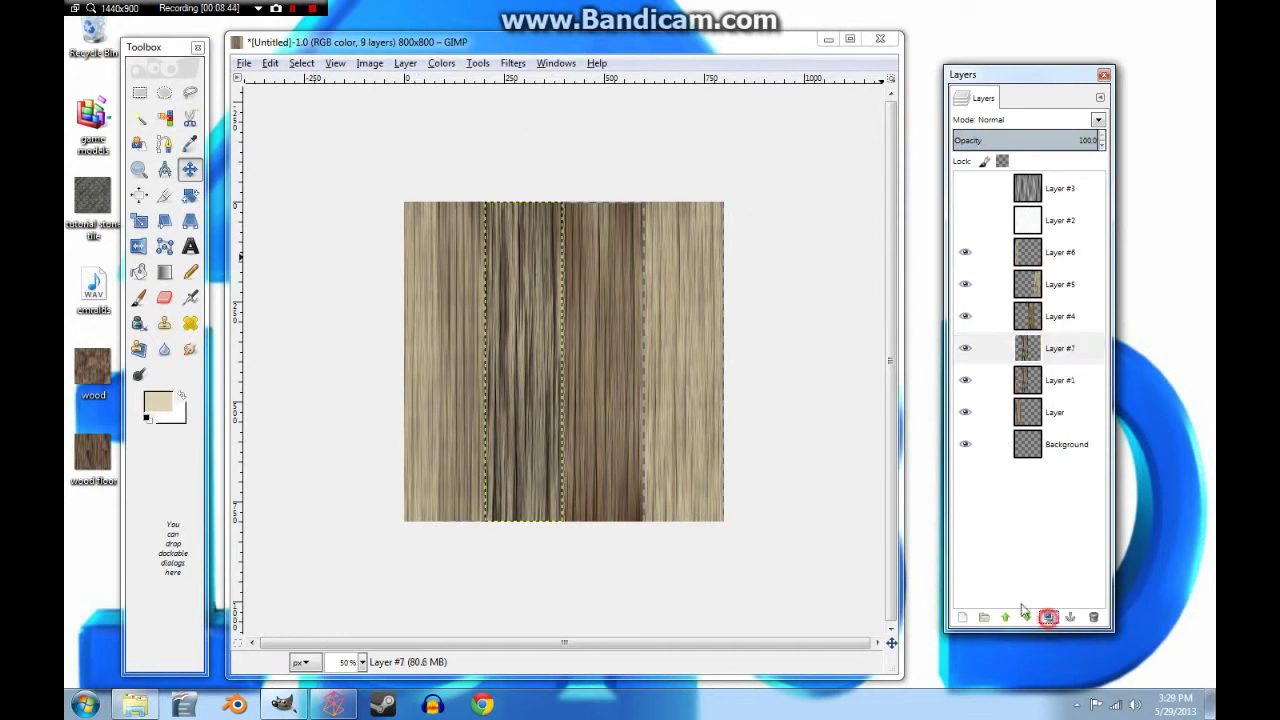
left_click(406, 64)
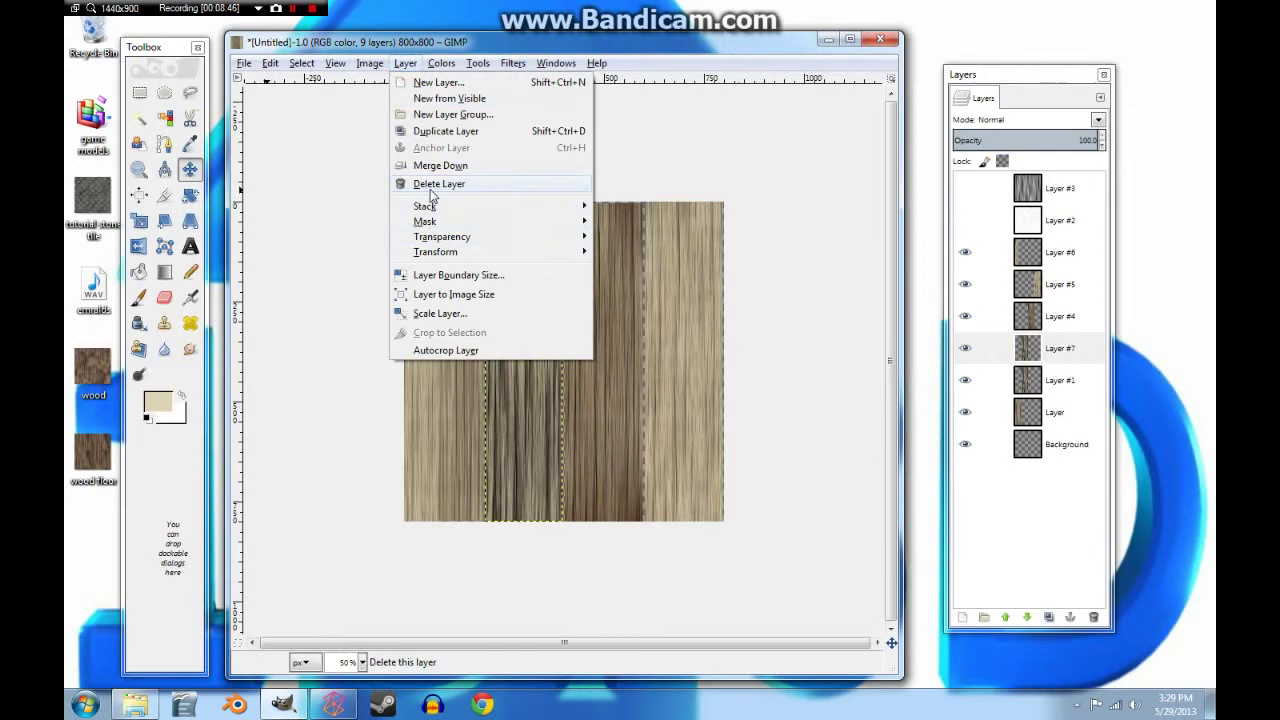
mouse_move(449, 250)
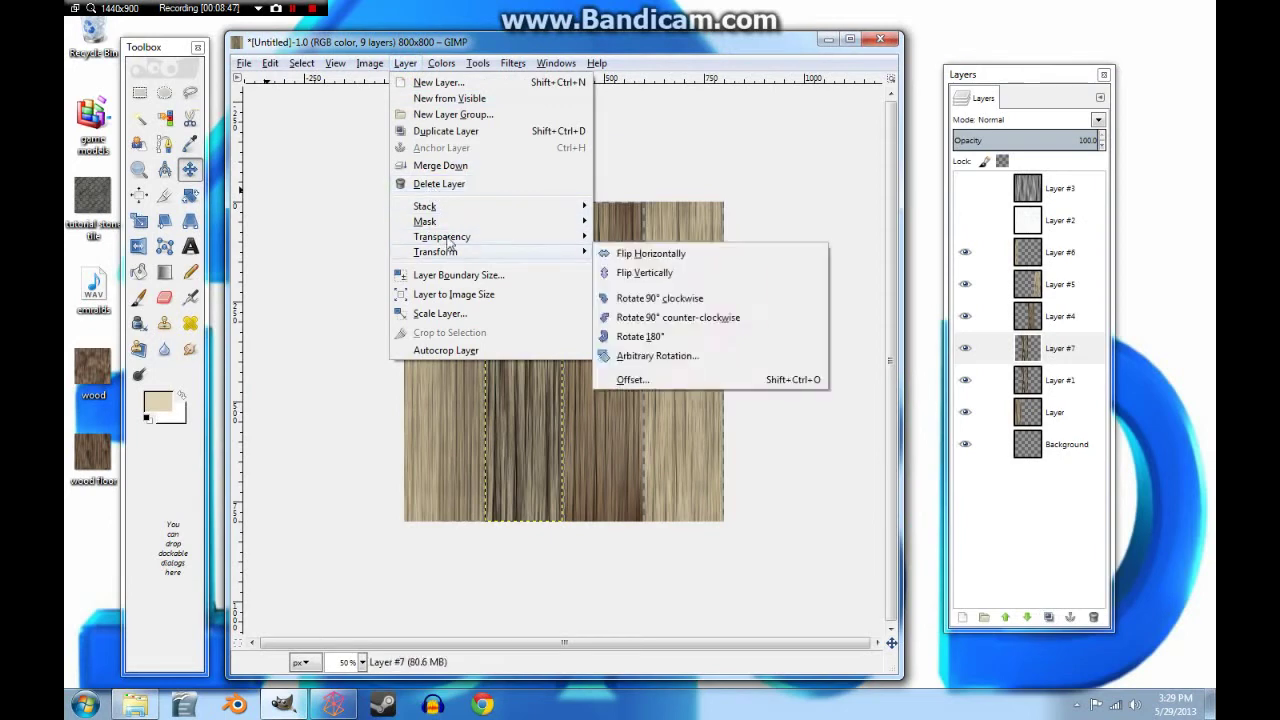
left_click(449, 313)
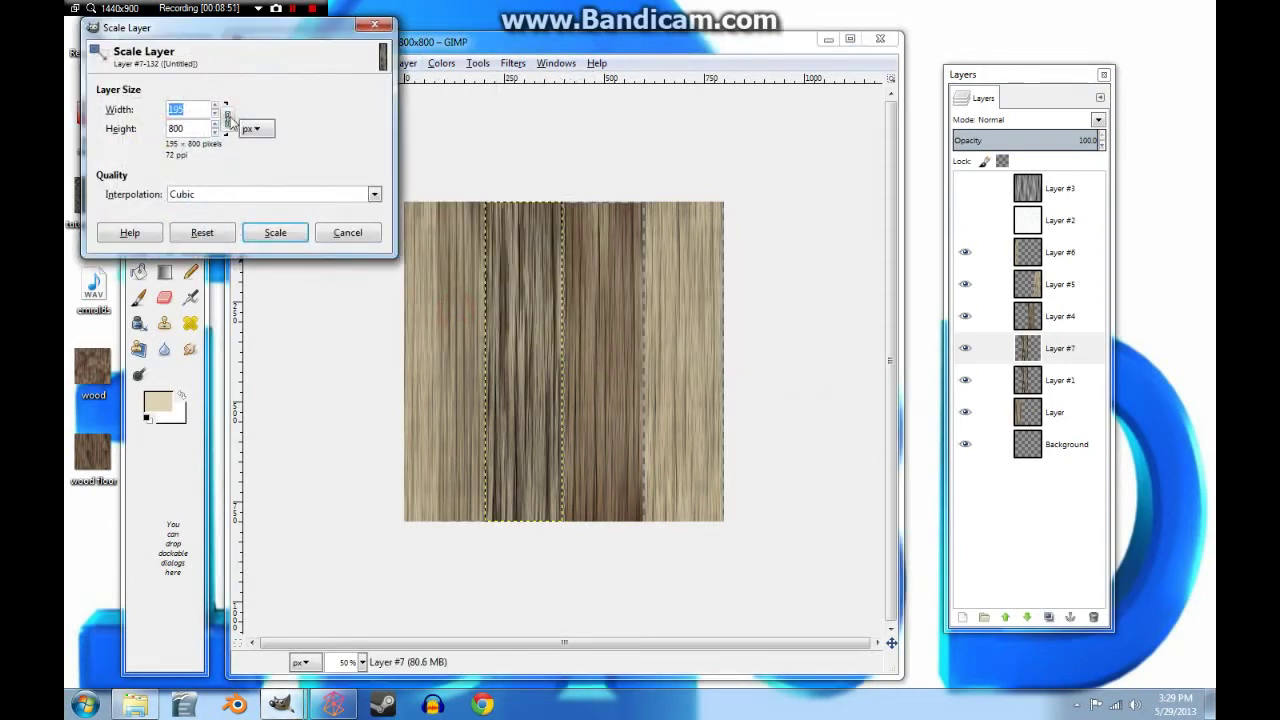
left_click_drag(192, 110, 152, 108)
type("100")
left_click(275, 232)
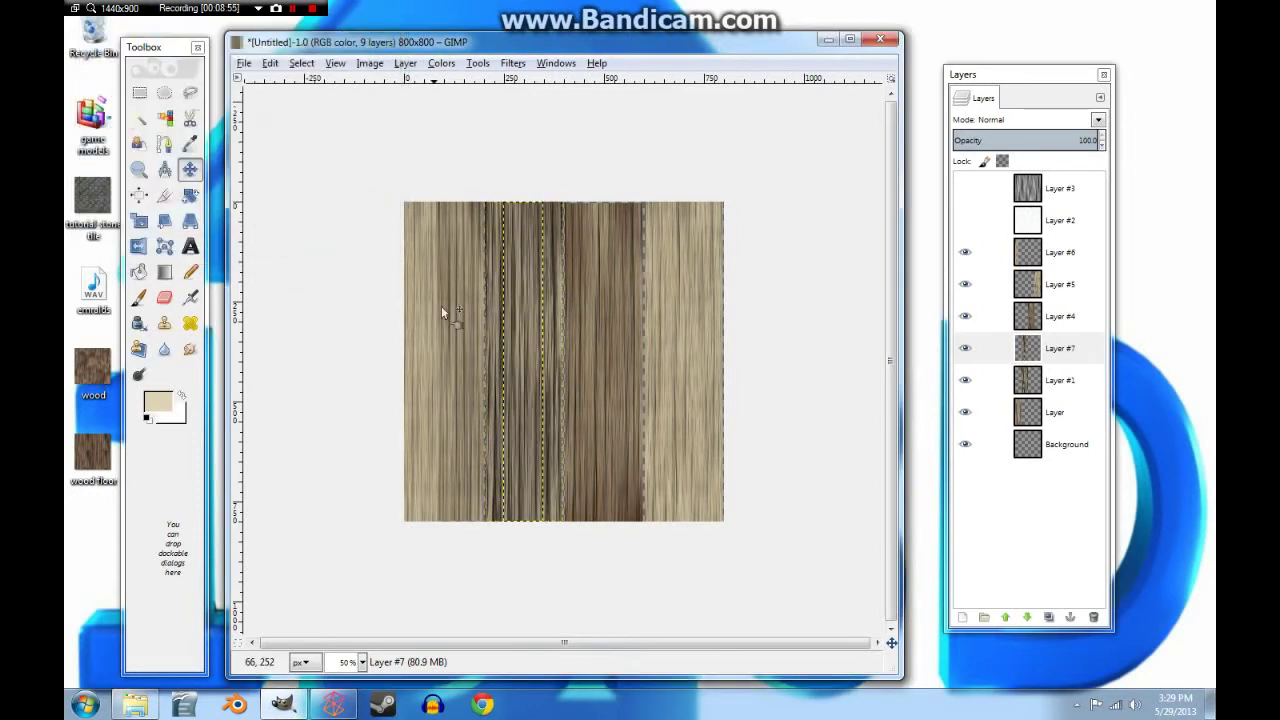
left_click_drag(508, 336, 705, 336)
left_click_drag(1028, 348, 1034, 286)
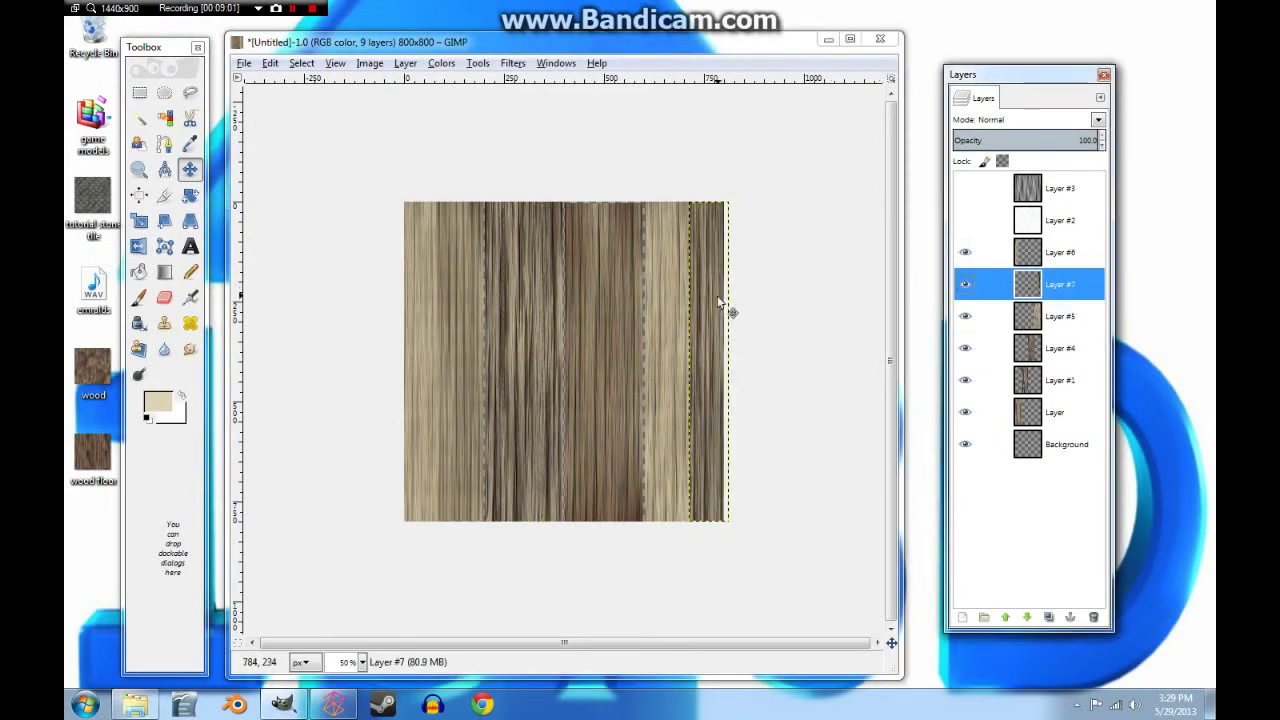
left_click_drag(712, 296, 707, 298)
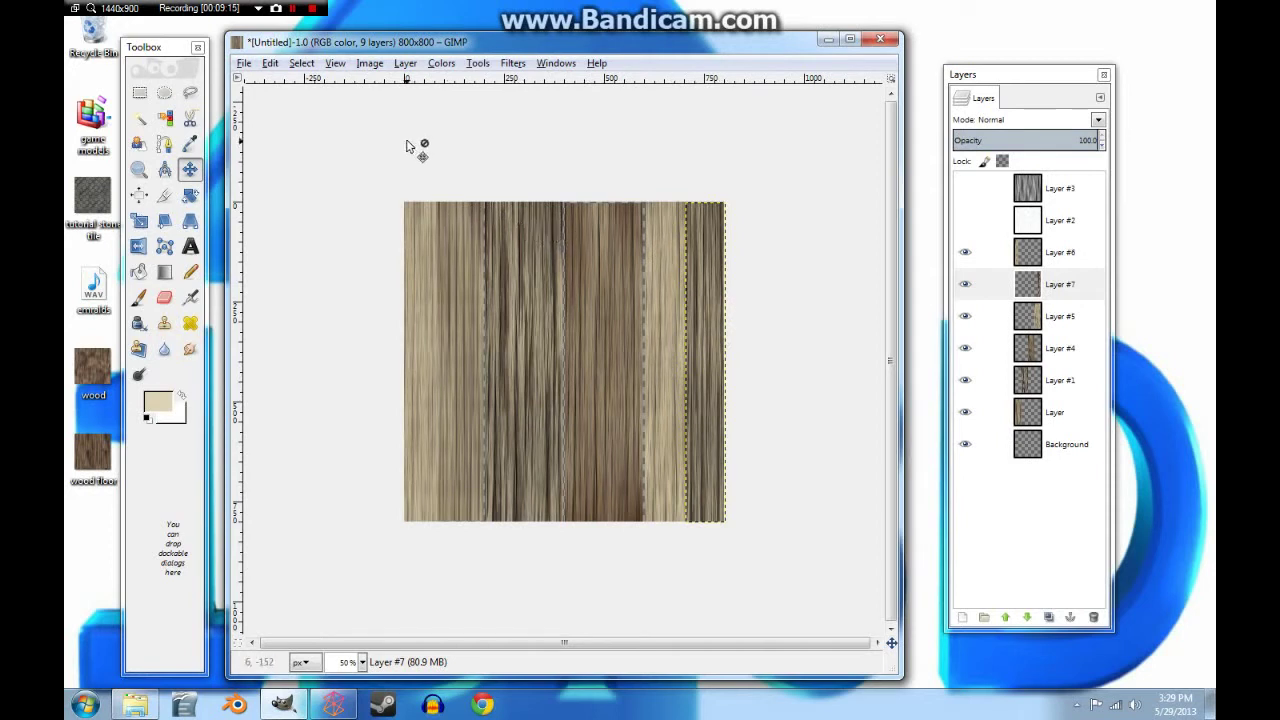
Switch to Free Select and zoom out to see the whole image.
left_click(292, 12)
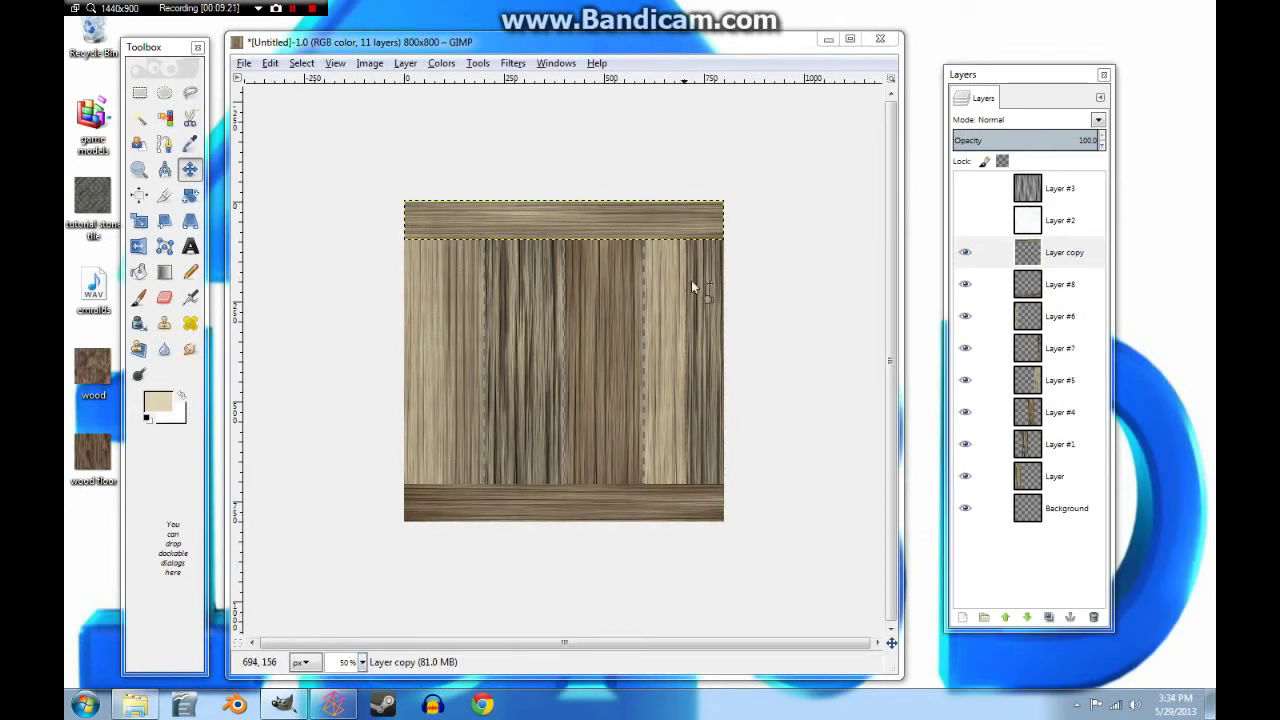
left_click(360, 662)
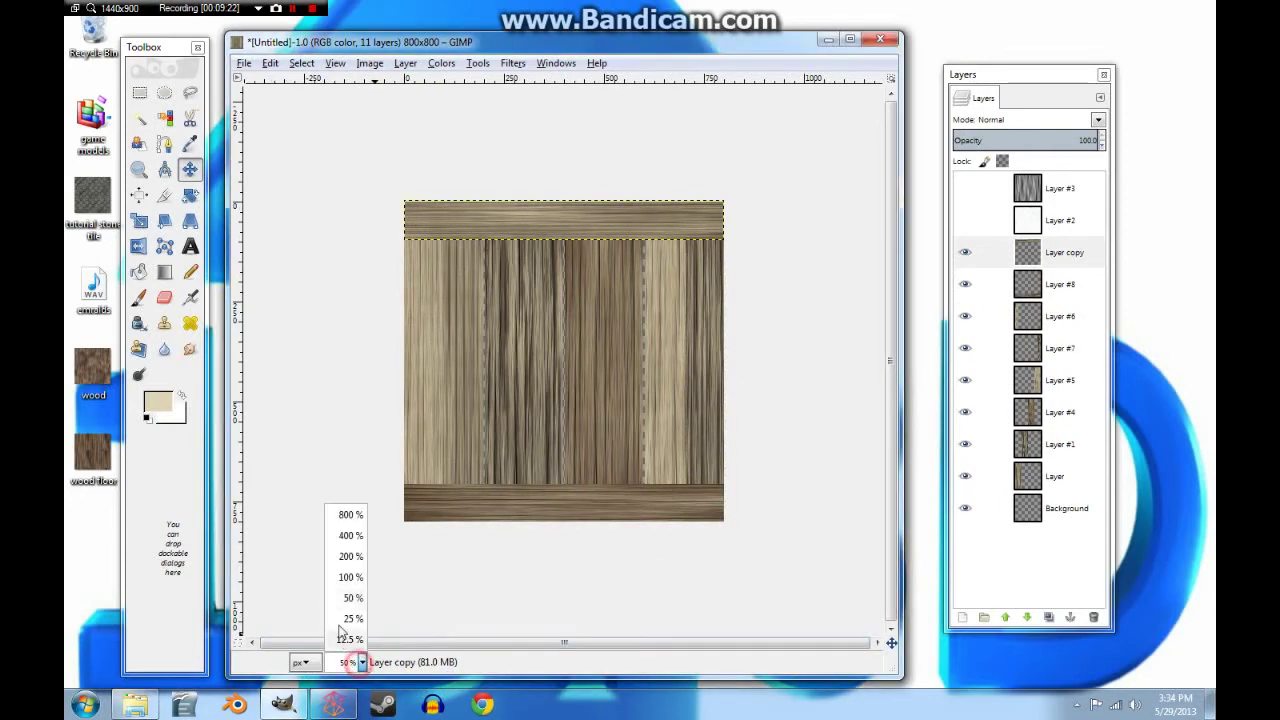
left_click(350, 577)
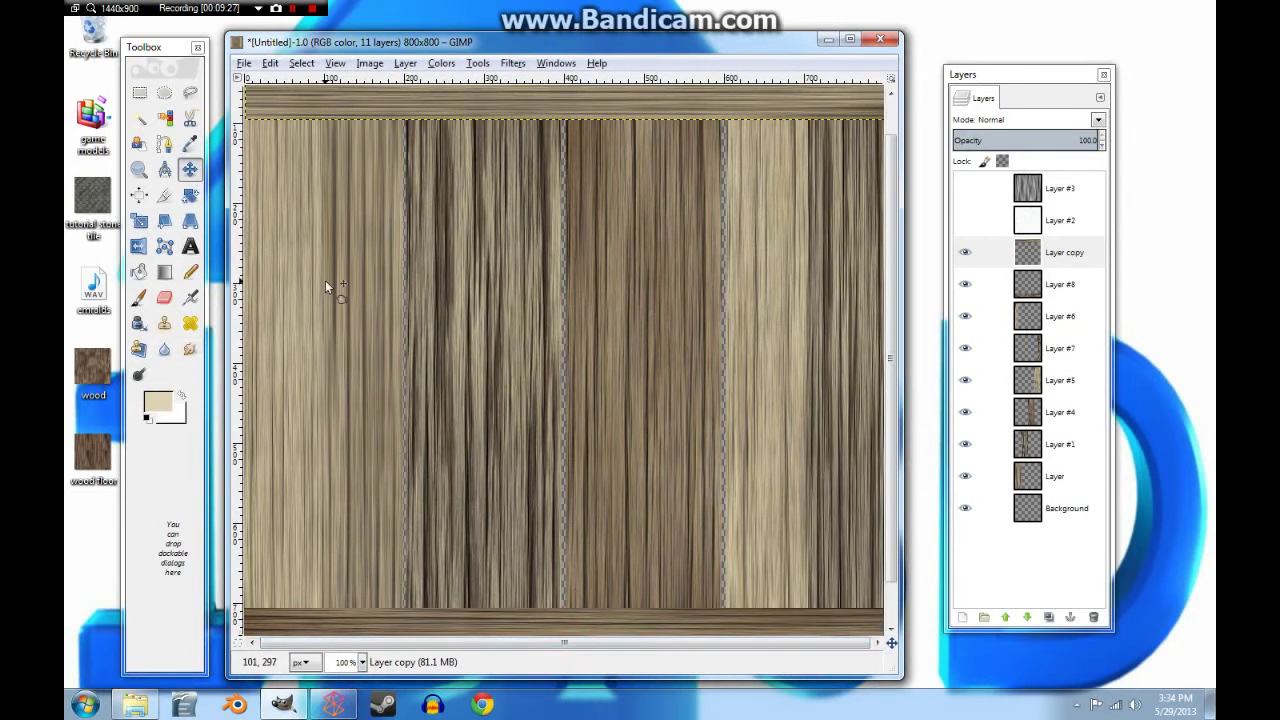
scroll(487, 228, "up", 2)
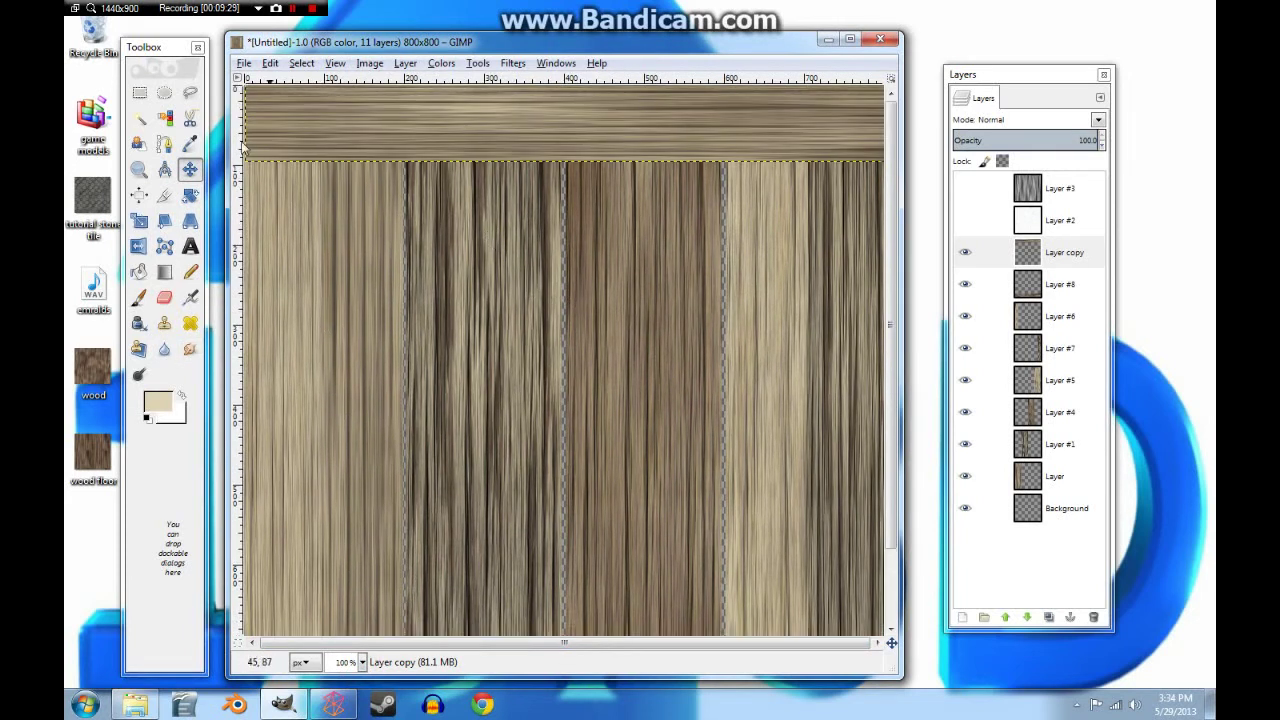
left_click(190, 93)
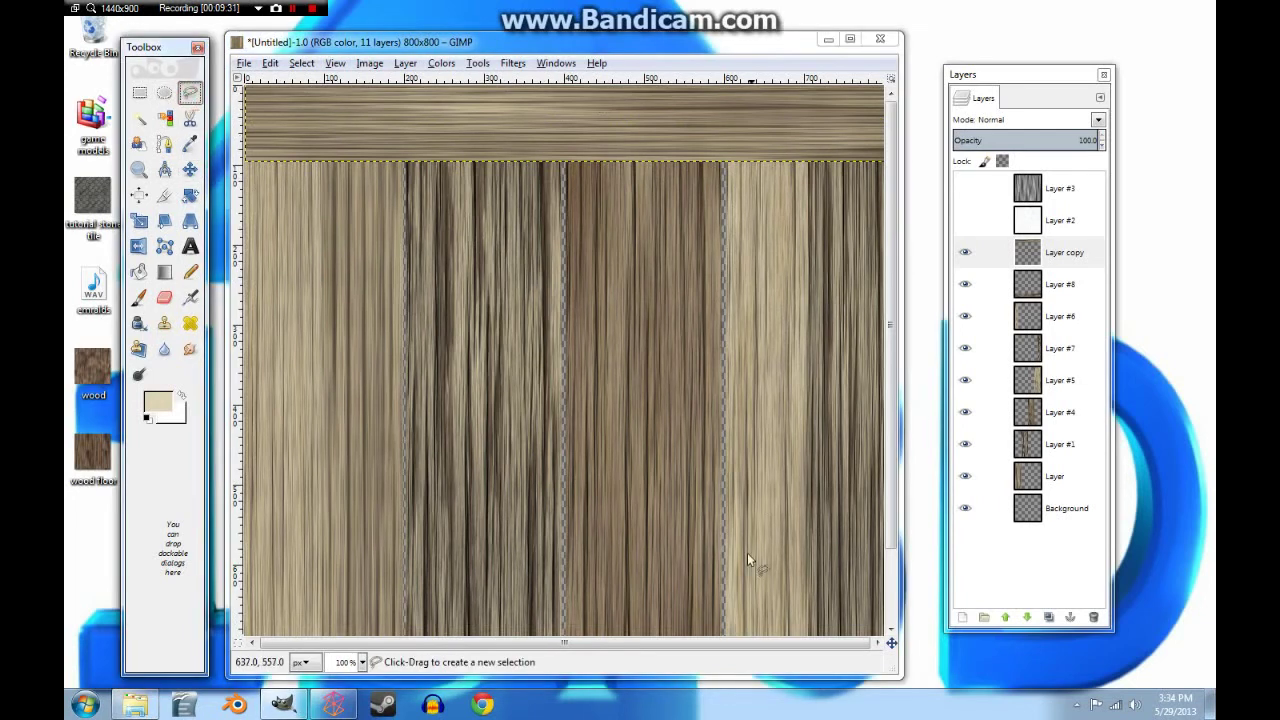
left_click(362, 662)
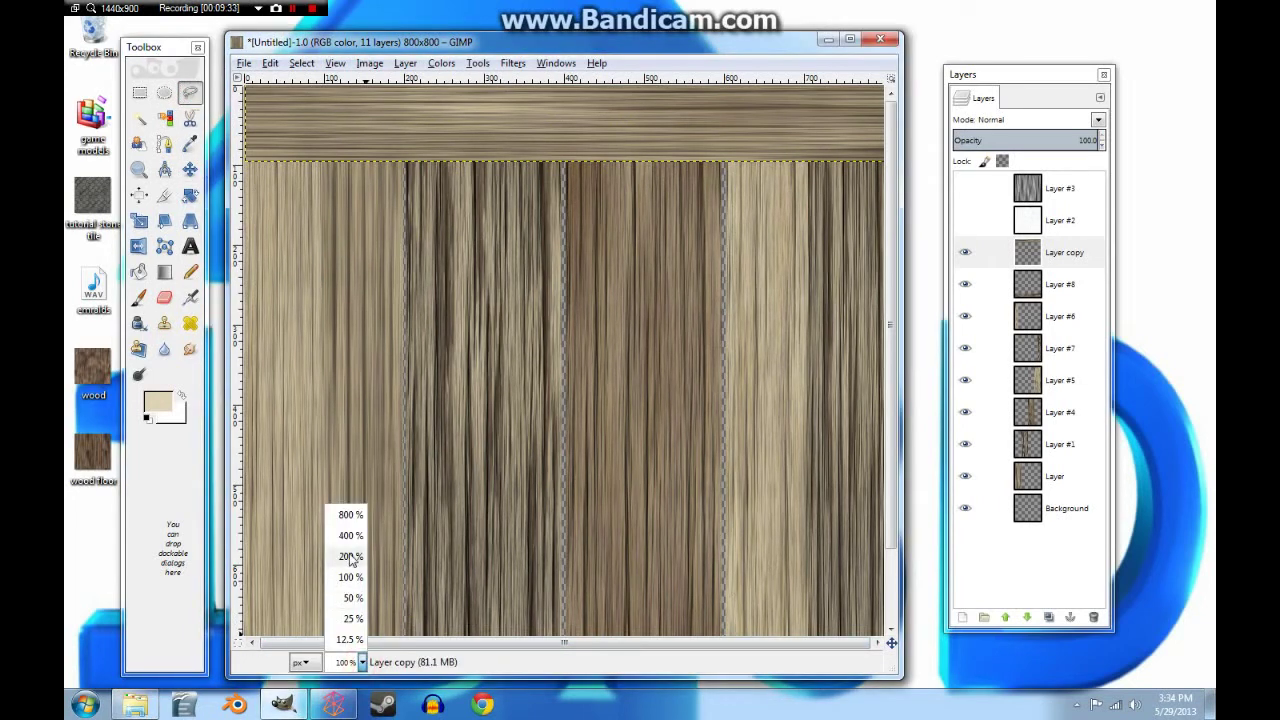
left_click(352, 598)
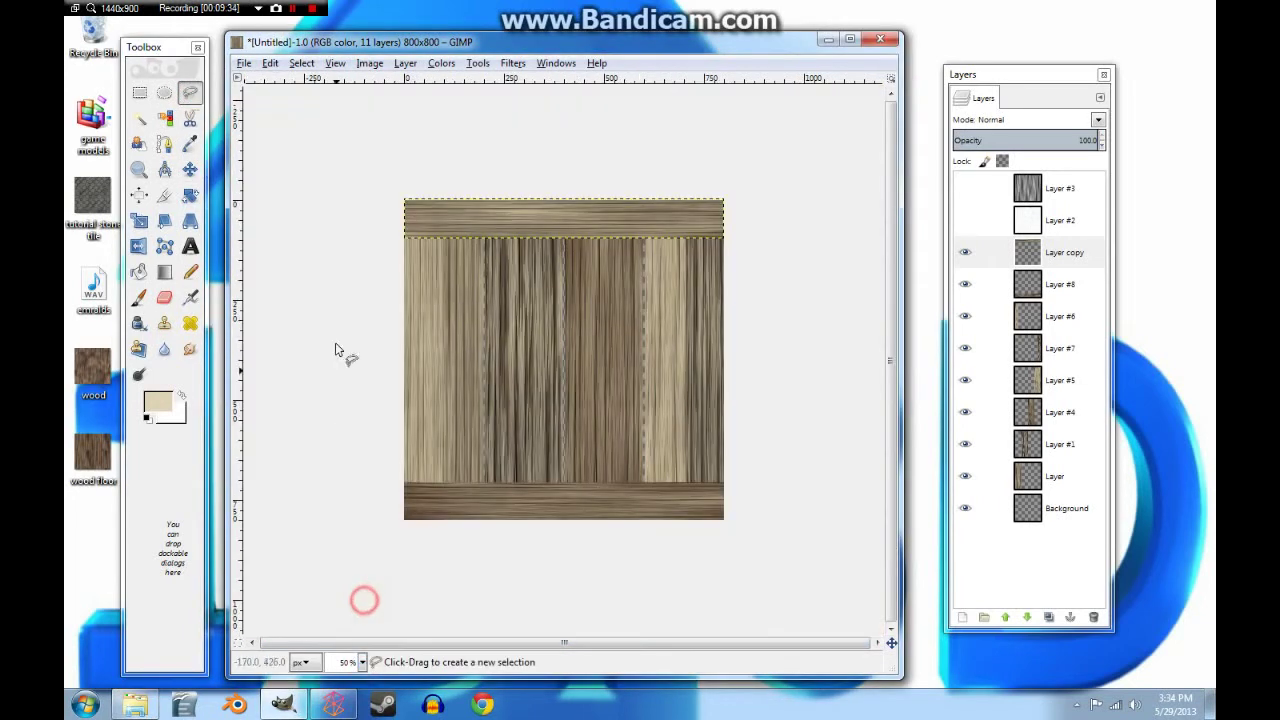
Miter the top brace's left end by erasing a corner triangle.
left_click(434, 243)
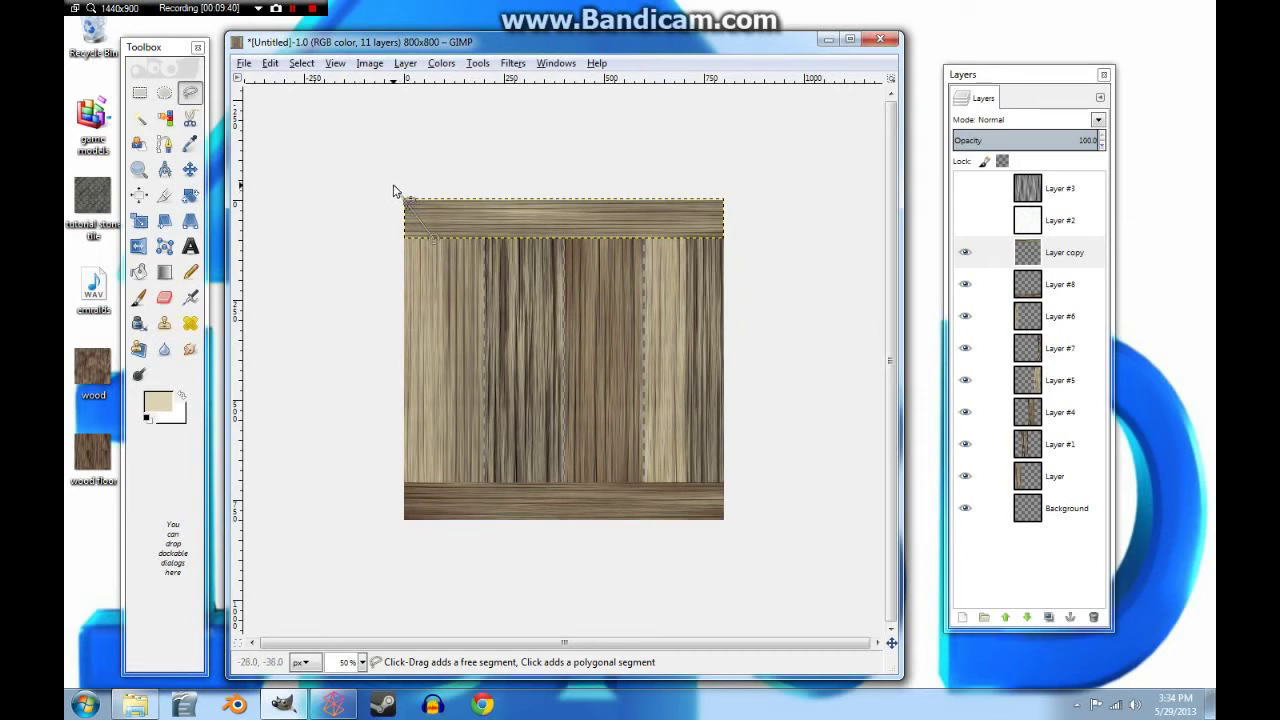
left_click(393, 186)
left_click(394, 268)
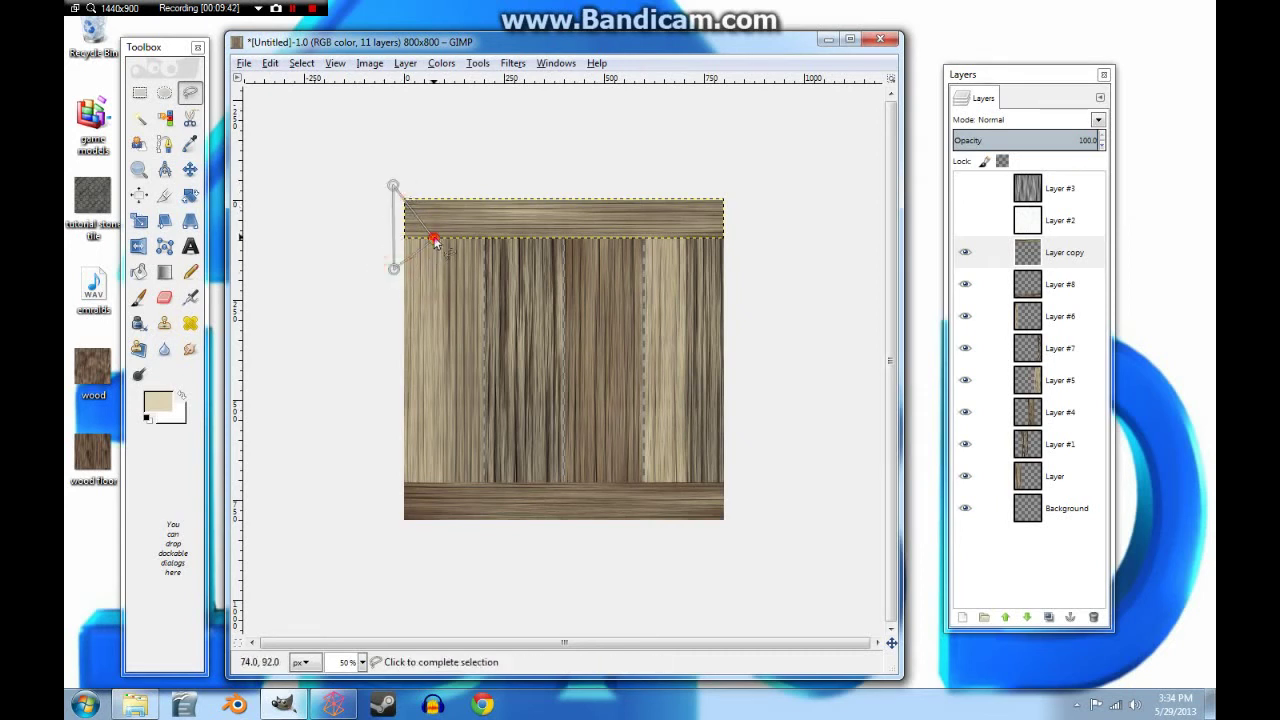
left_click(434, 240)
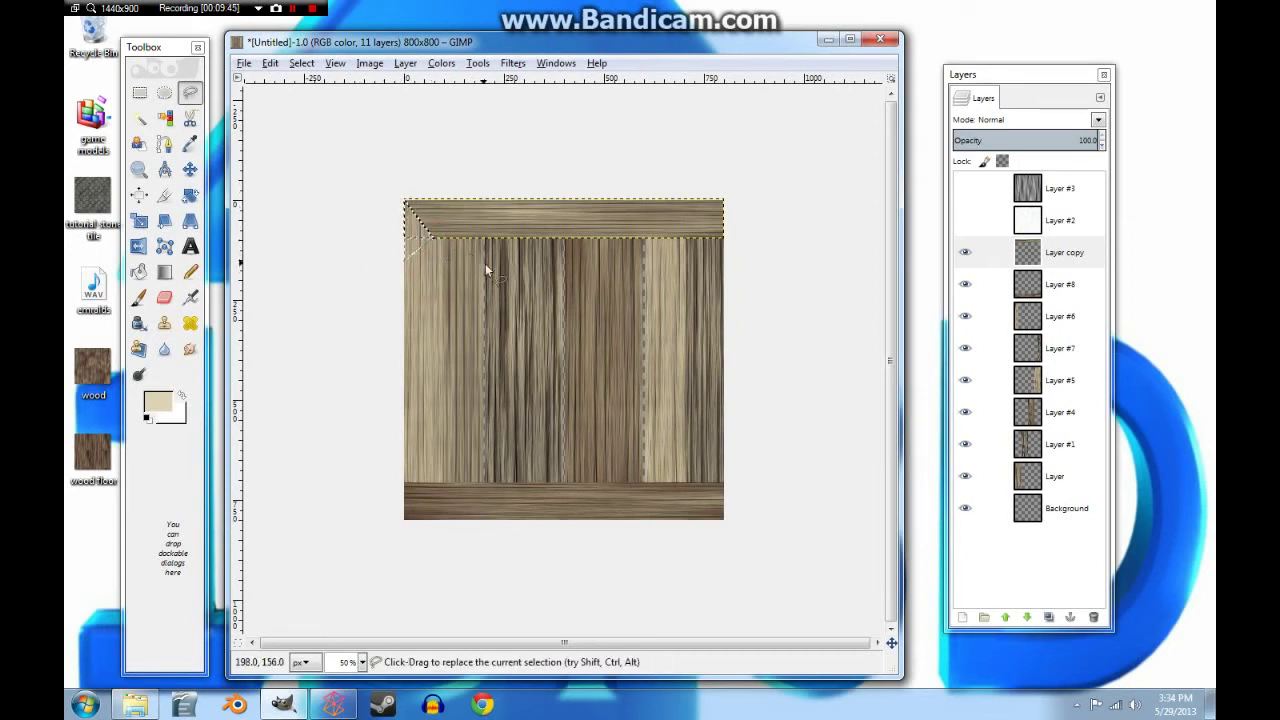
key("Delete")
key("ctrl+shift+a")
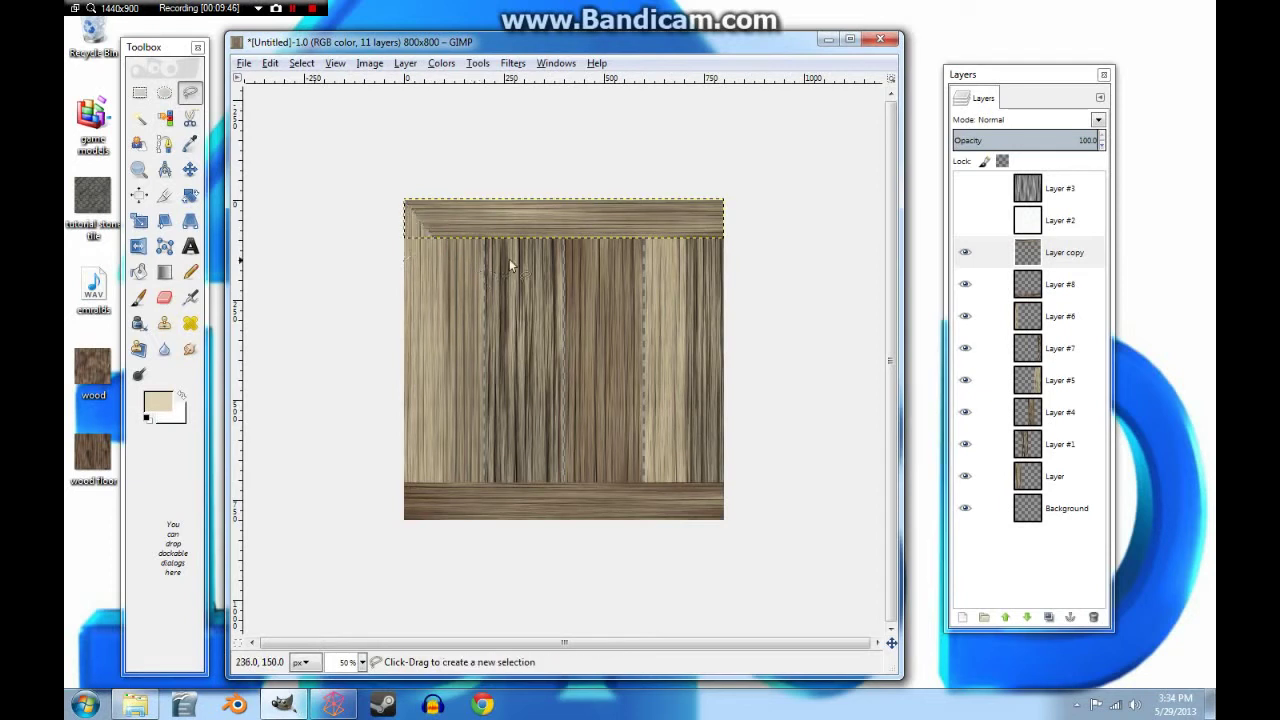
Select the triangle at the top brace's right corner.
left_click(688, 240)
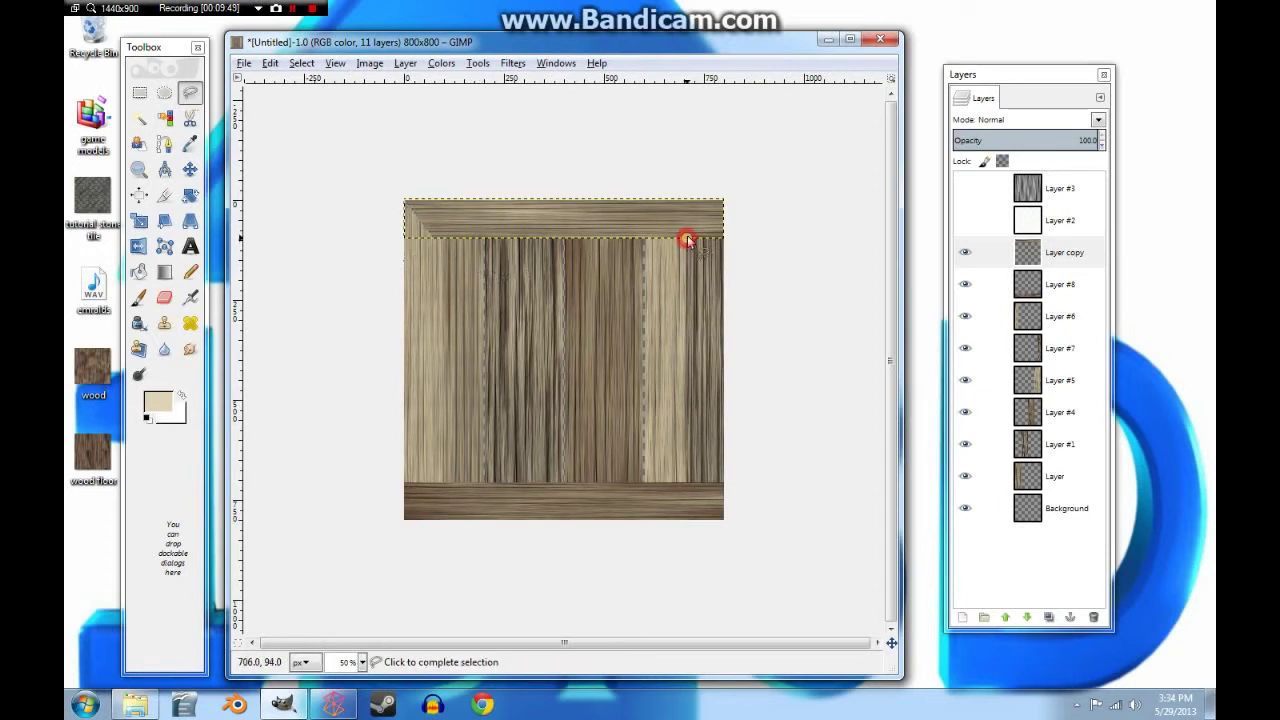
left_click(727, 198)
left_click(758, 240)
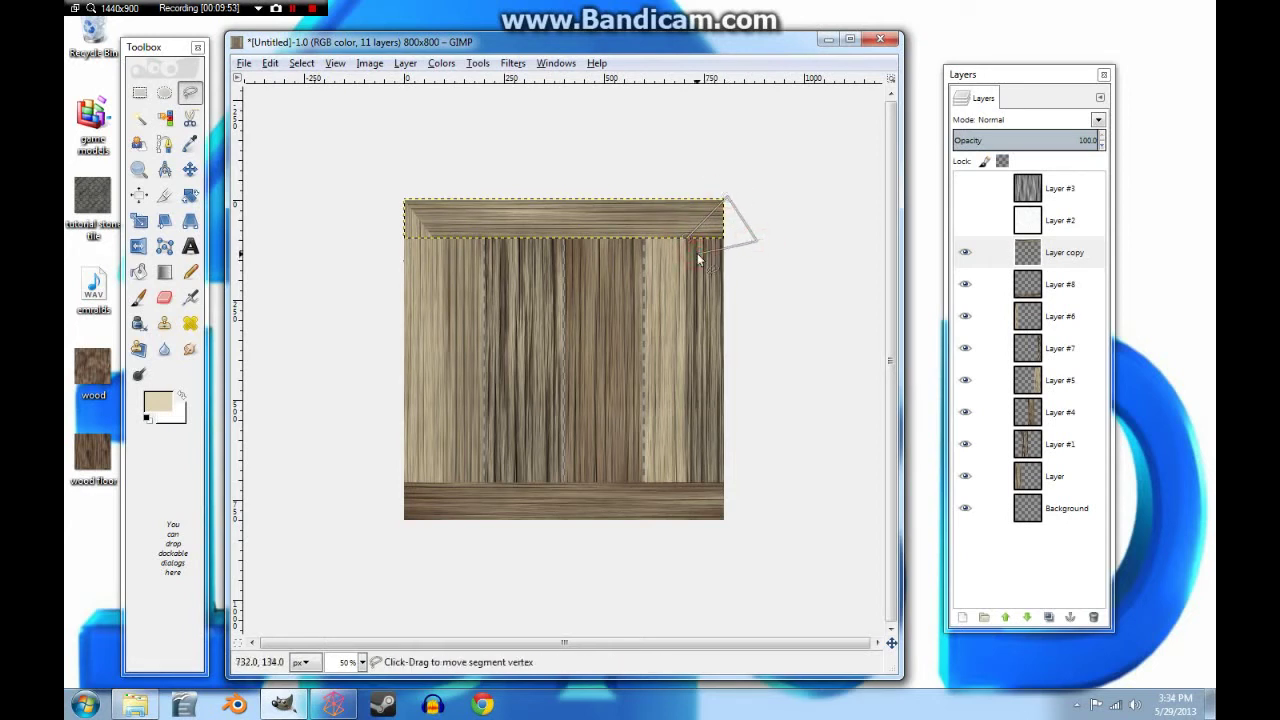
left_click(697, 253)
key("ctrl")
key("Return")
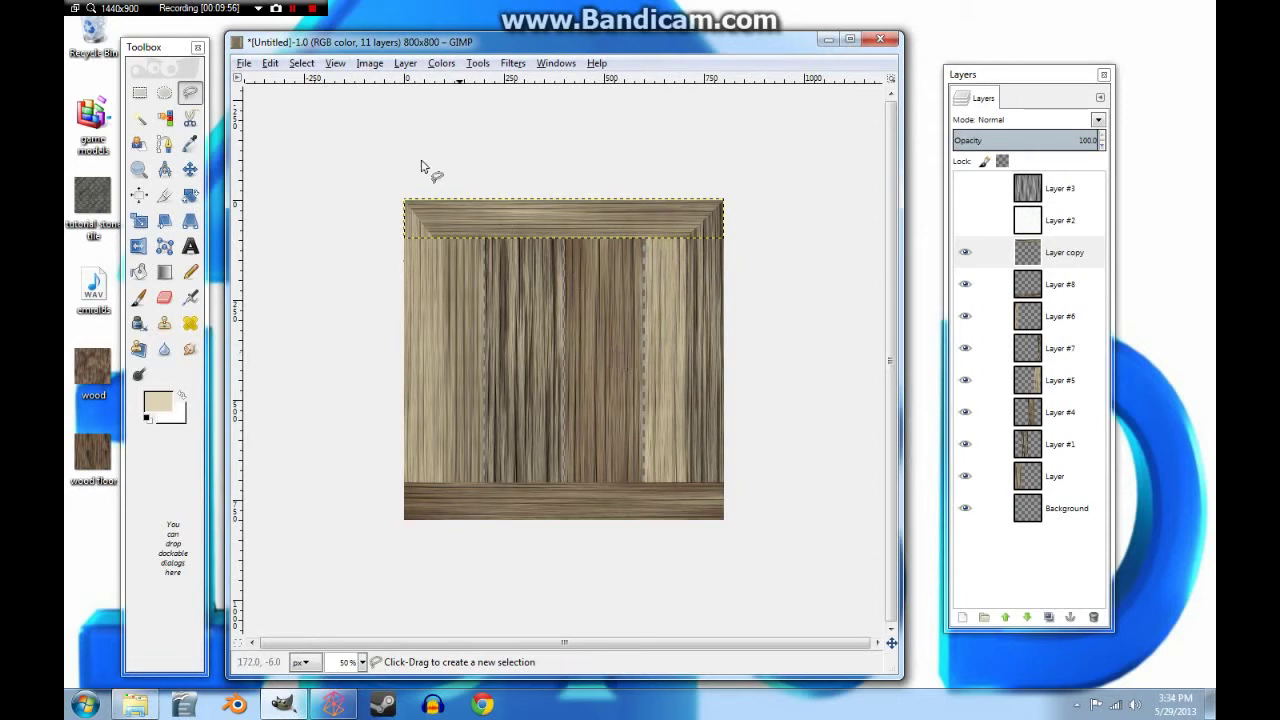
Merge Down three times, finishing with Layer #6 merged into Layer #7.
left_click(292, 9)
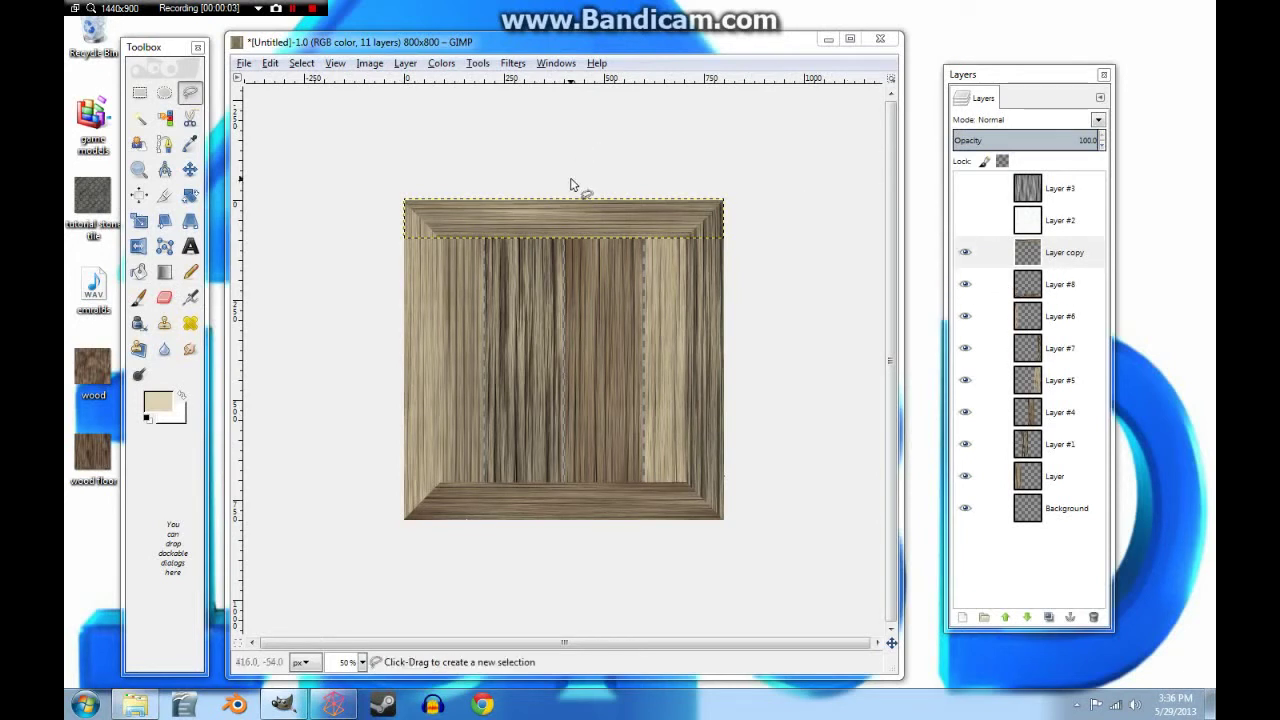
left_click(404, 63)
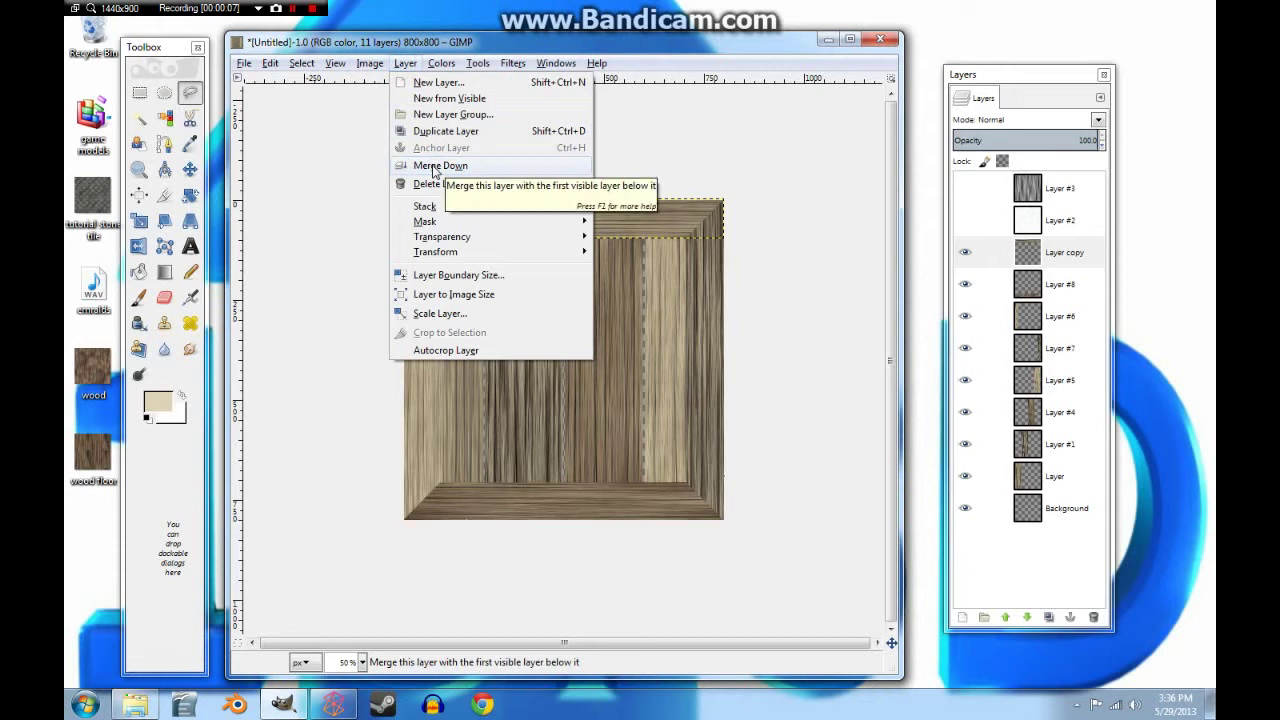
left_click(433, 166)
left_click(405, 63)
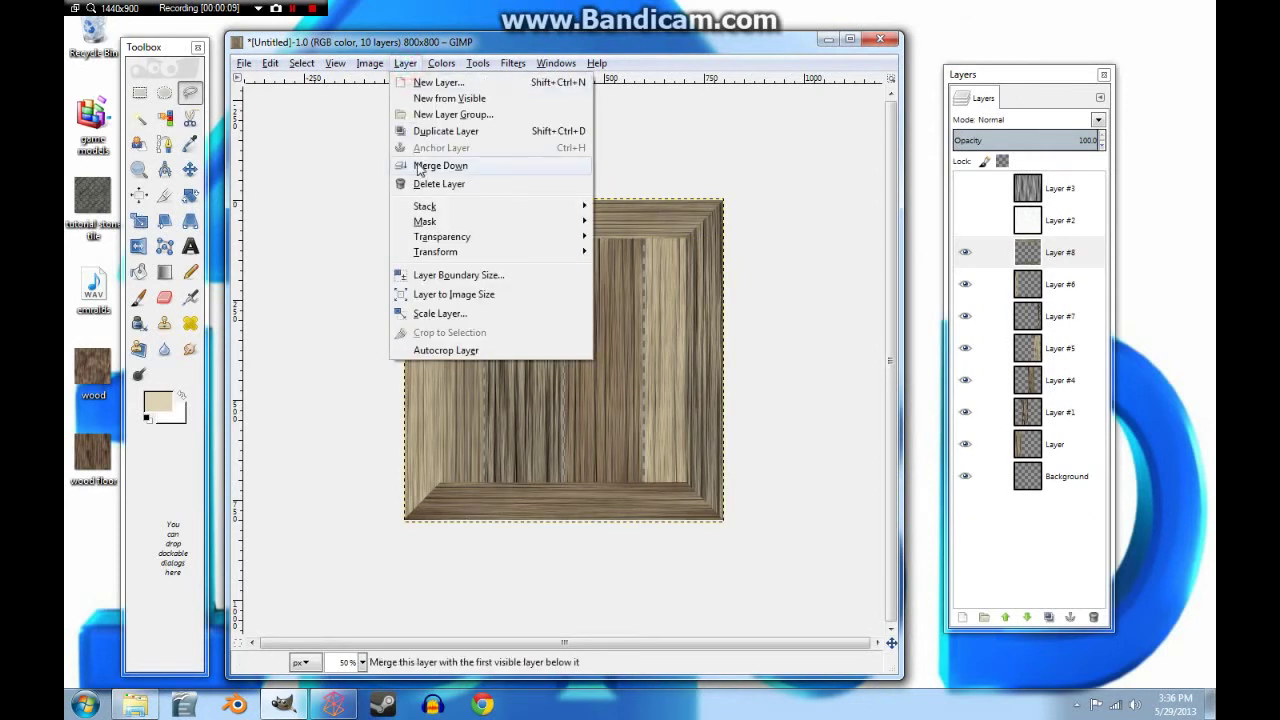
left_click(423, 166)
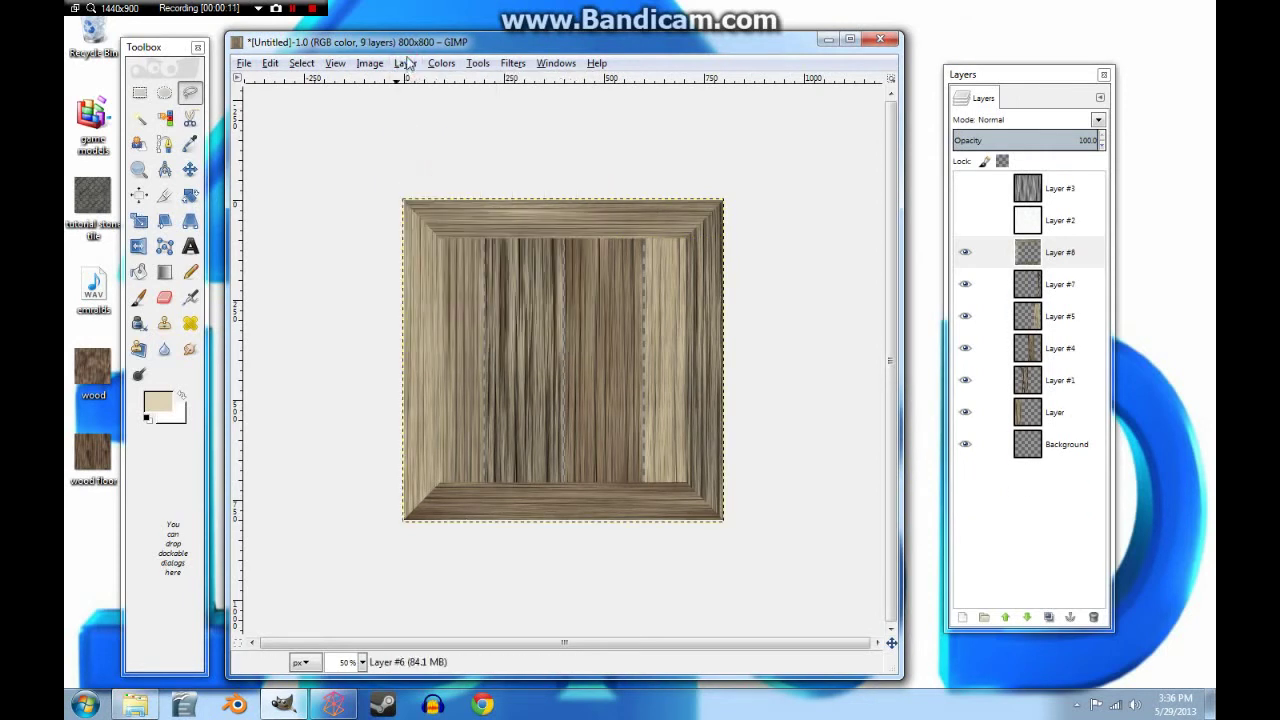
left_click(405, 63)
left_click(423, 163)
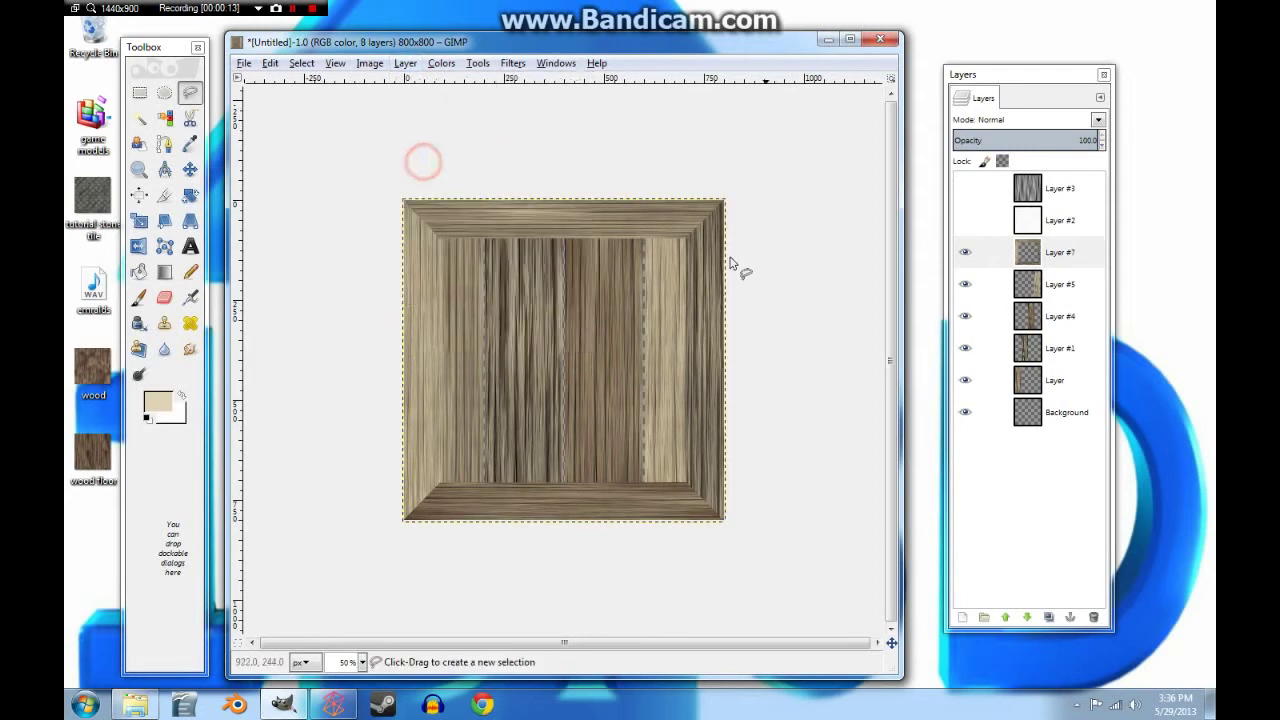
Duplicate the left board 'Layer' and raise the copy between Layer #7 and Layer #5.
left_click(1037, 325)
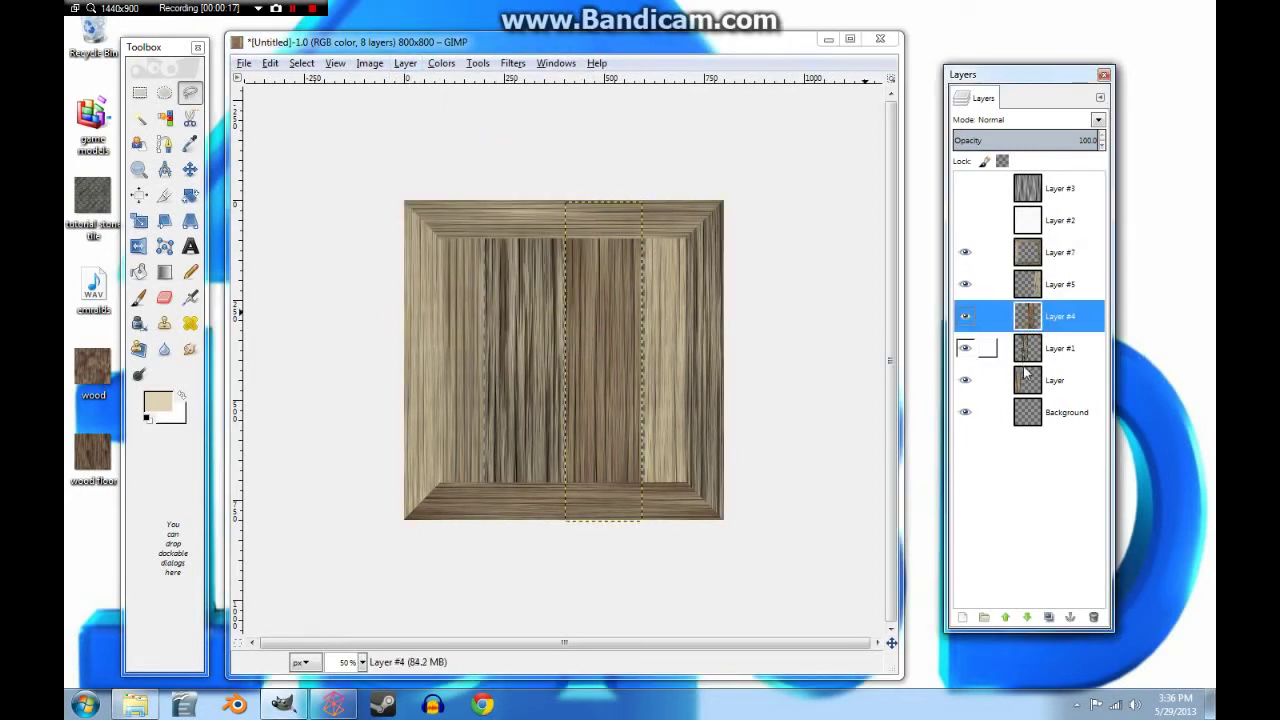
left_click(1027, 385)
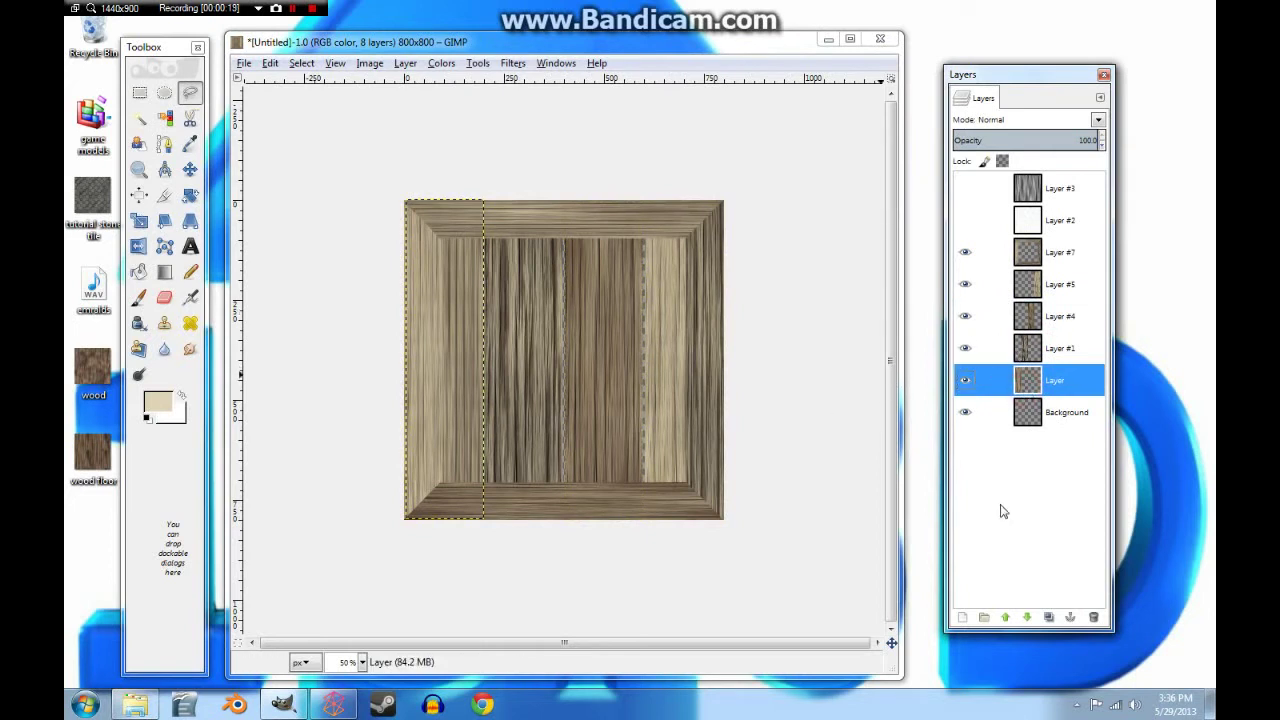
left_click(1049, 618)
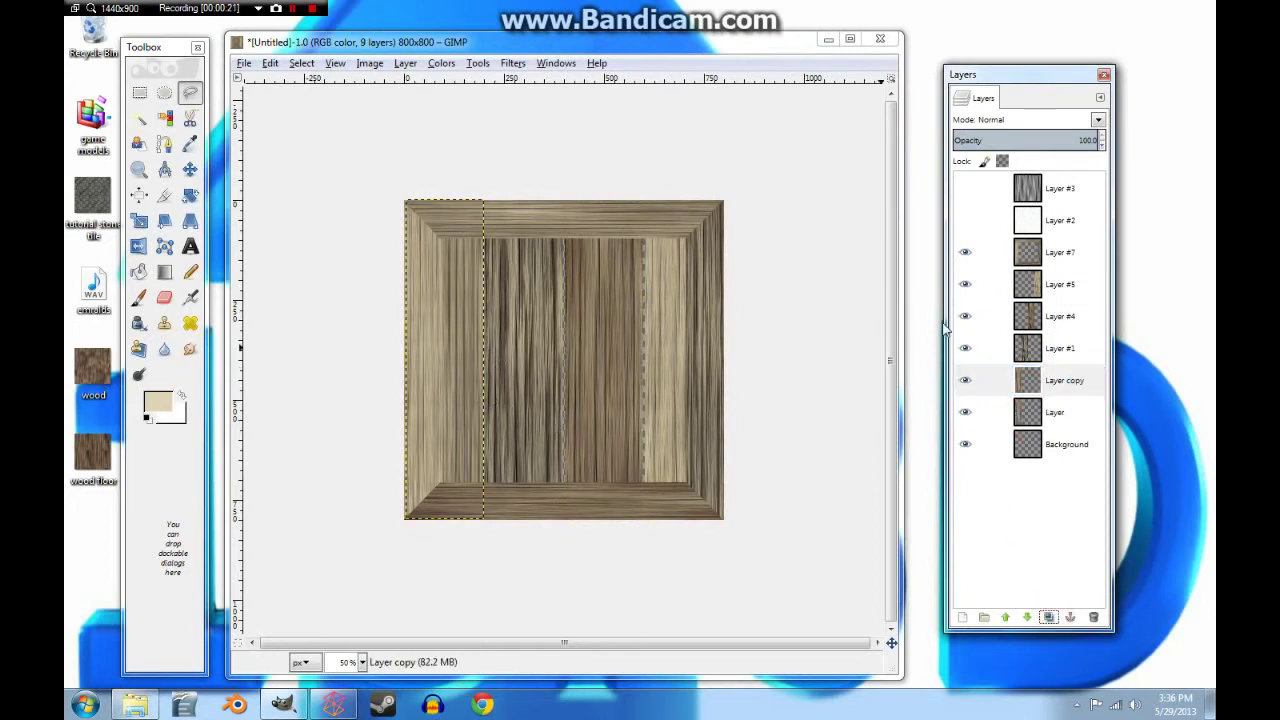
left_click_drag(1033, 388, 1054, 292)
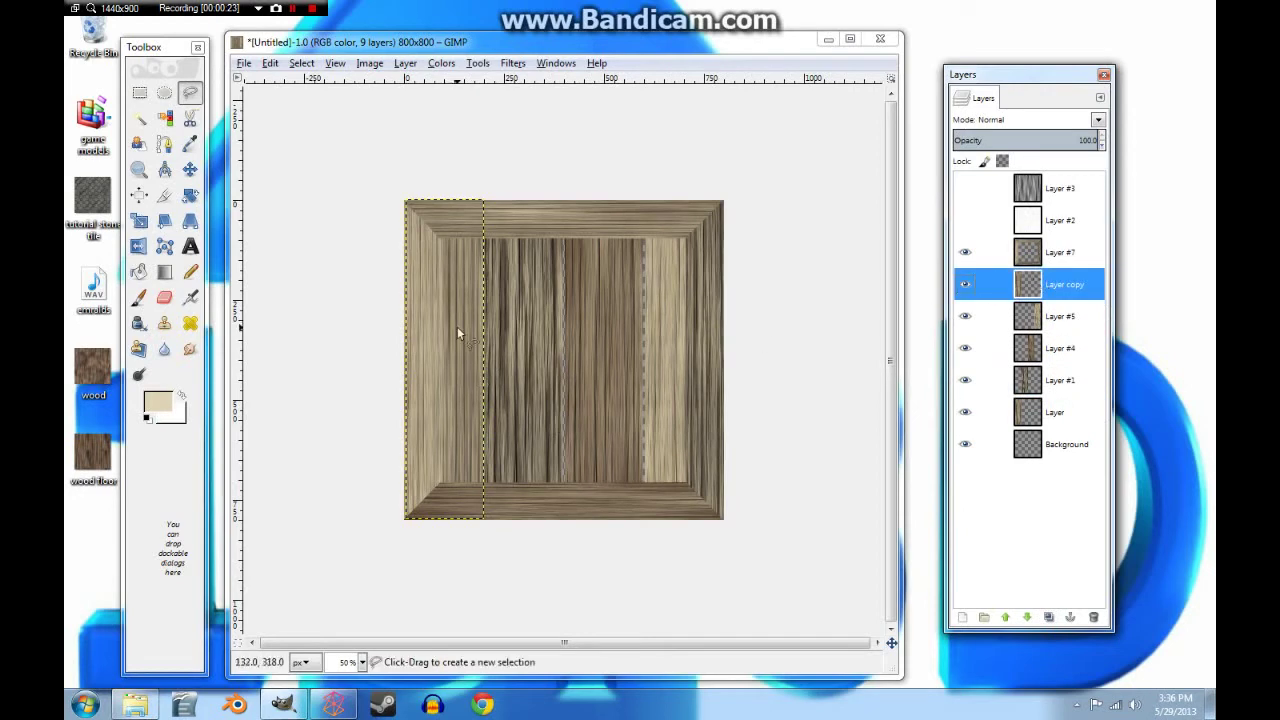
Scale the Layer copy to 100×1200 px with width and height unchained.
left_click(405, 63)
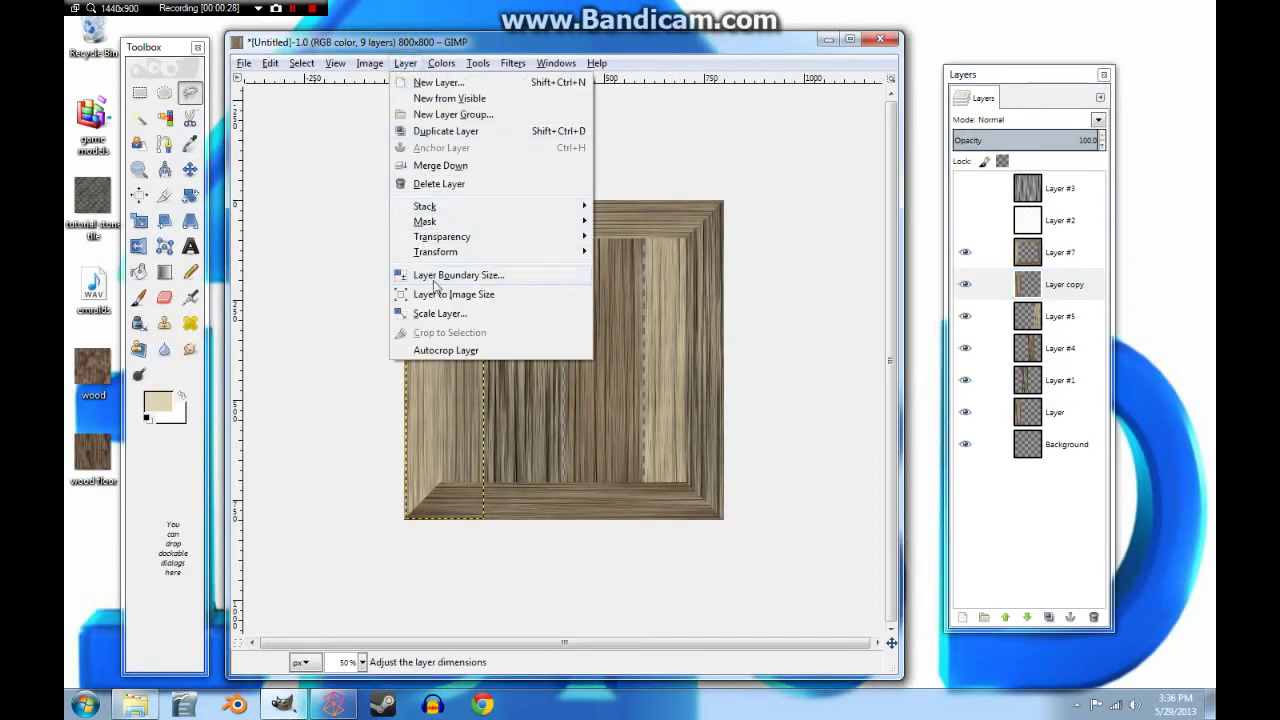
left_click(430, 314)
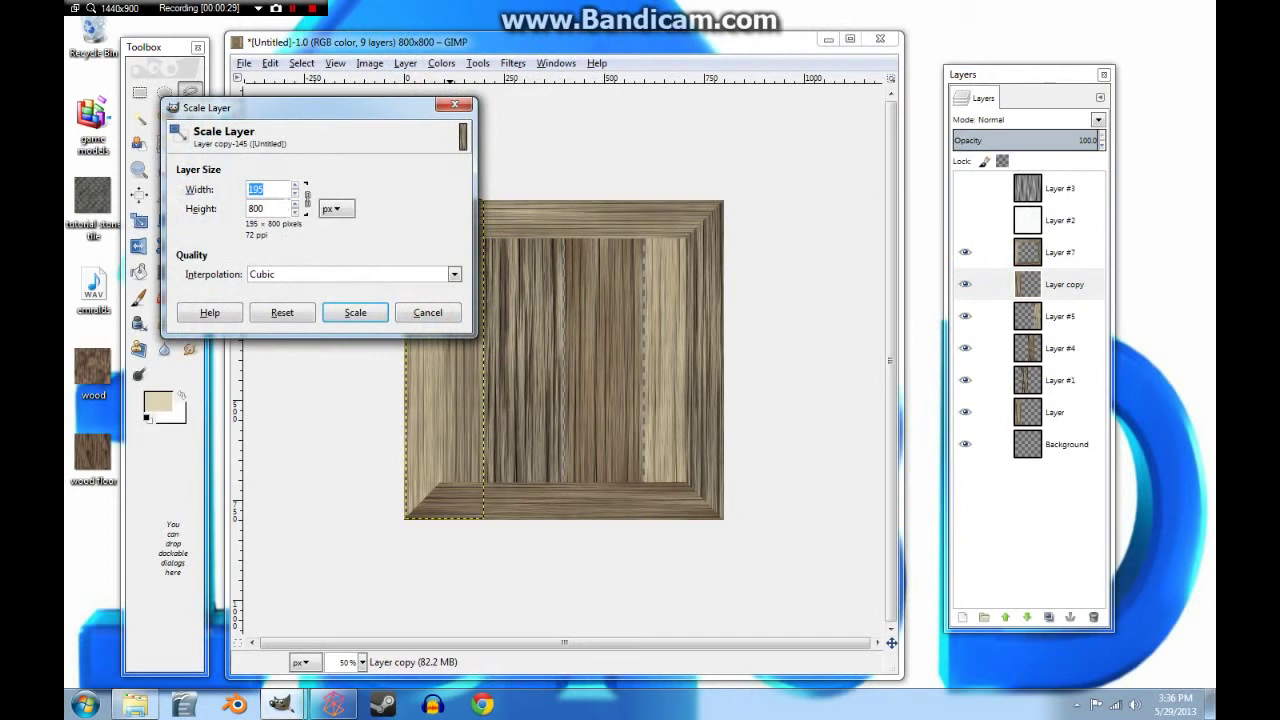
left_click(306, 197)
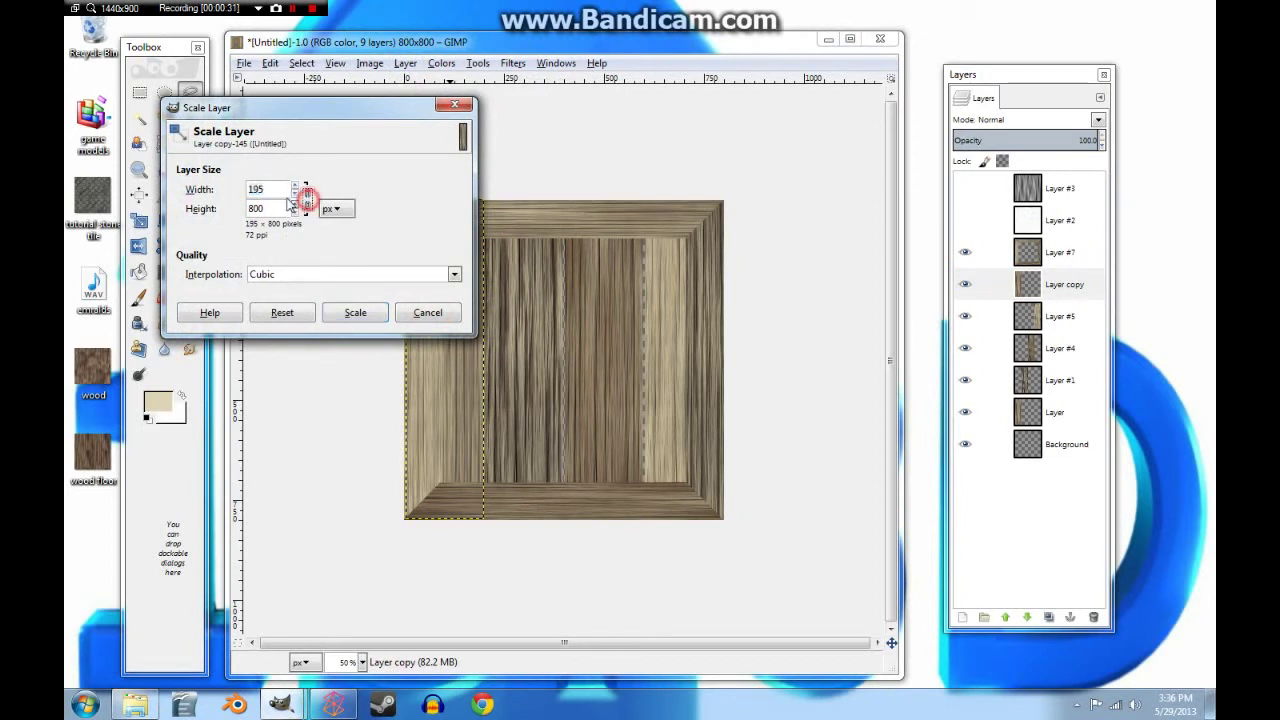
left_click(250, 191)
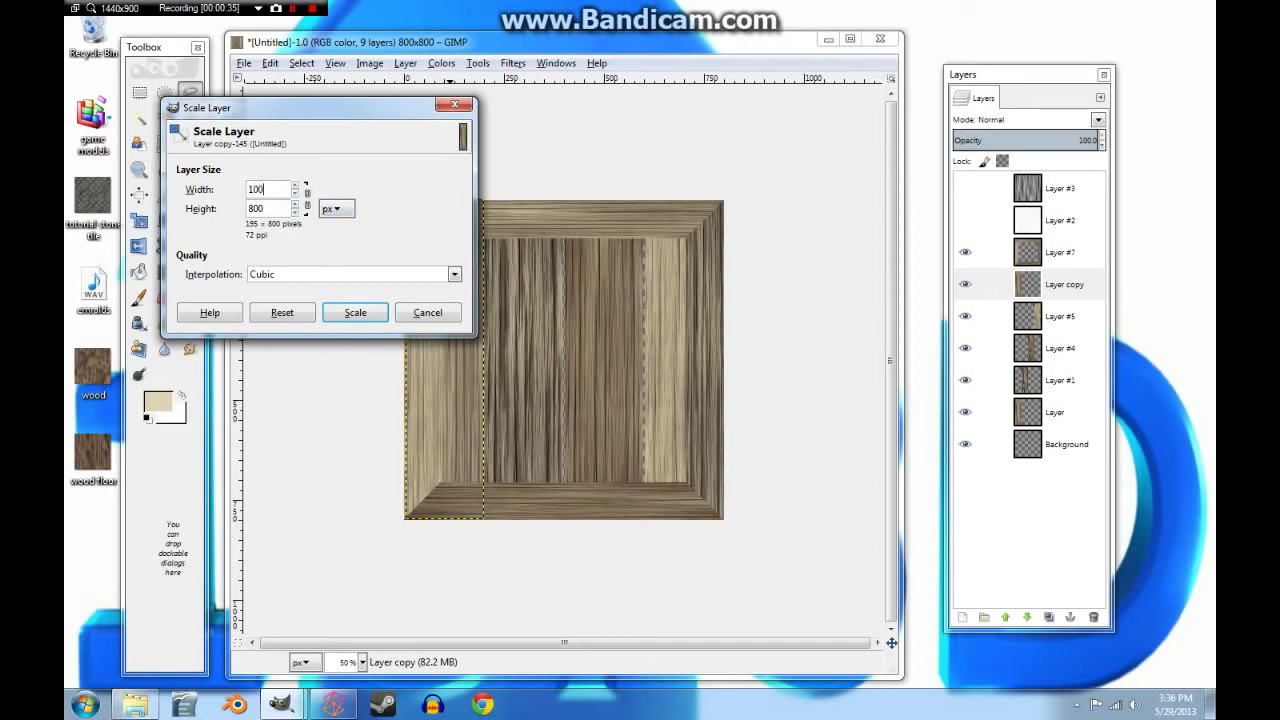
double_click(268, 208)
type("1200")
left_click(340, 311)
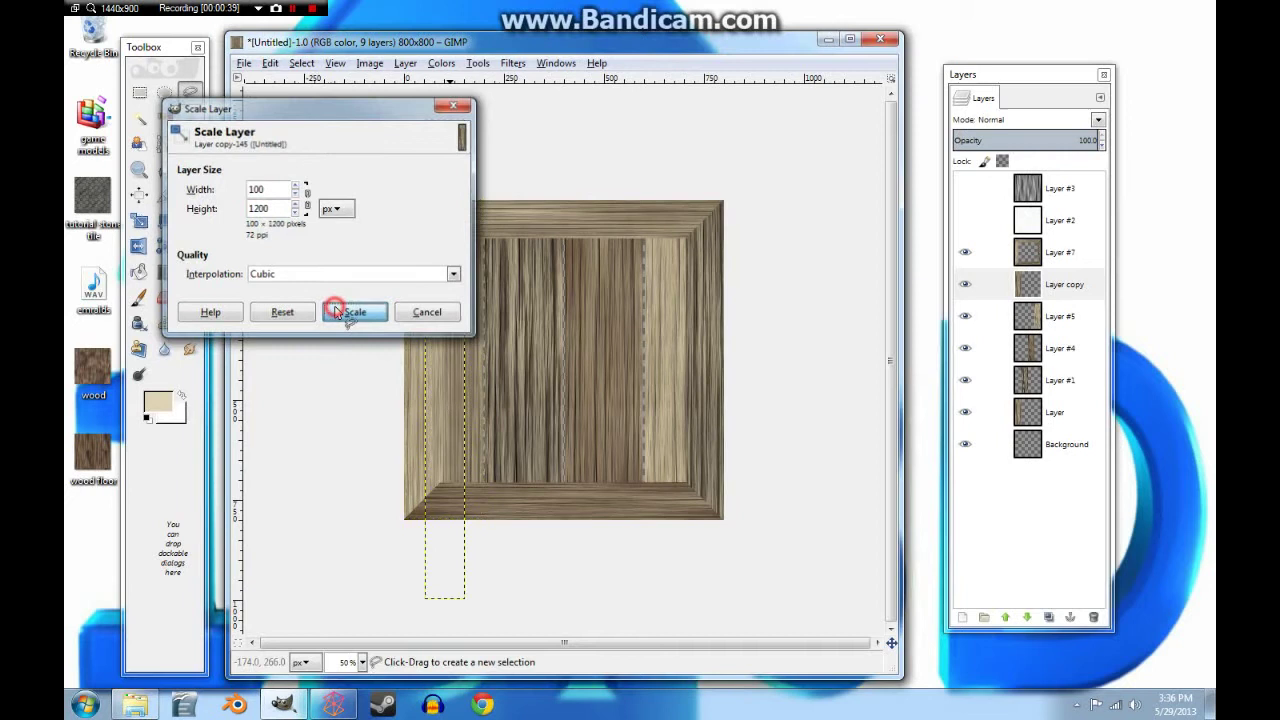
Open Arbitrary Rotation to turn the strip 45°.
left_click(404, 64)
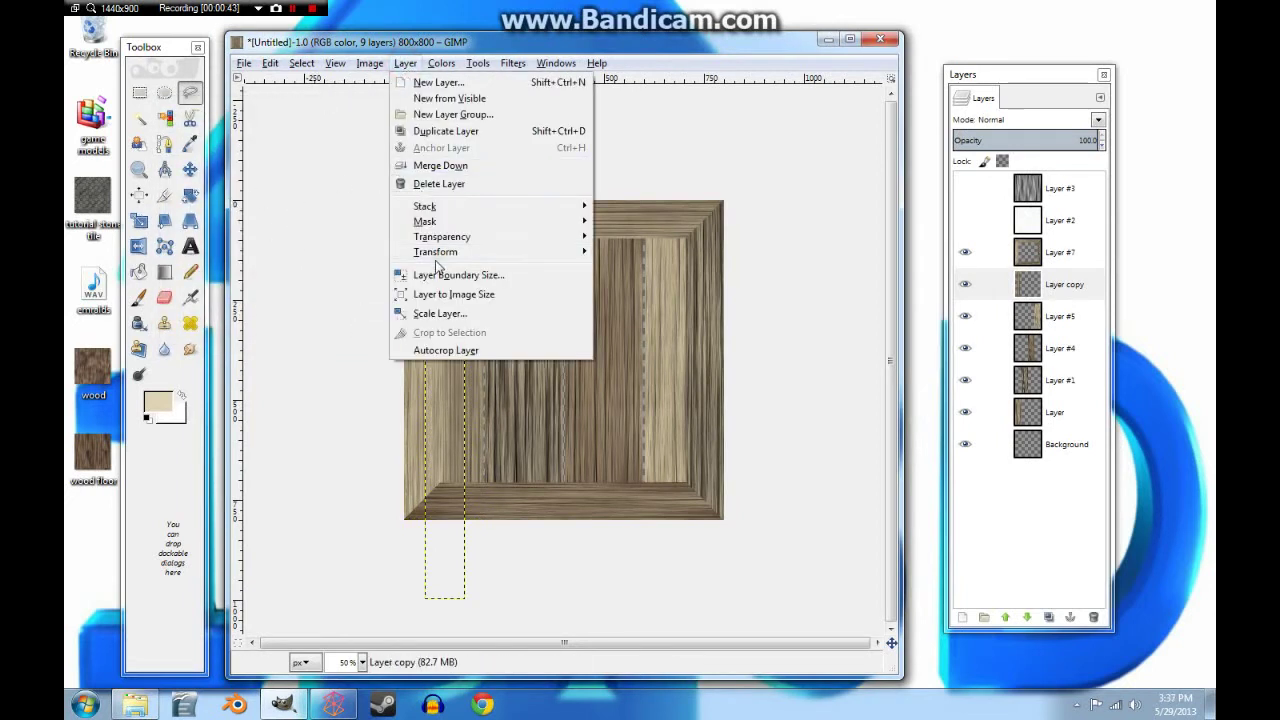
mouse_move(440, 253)
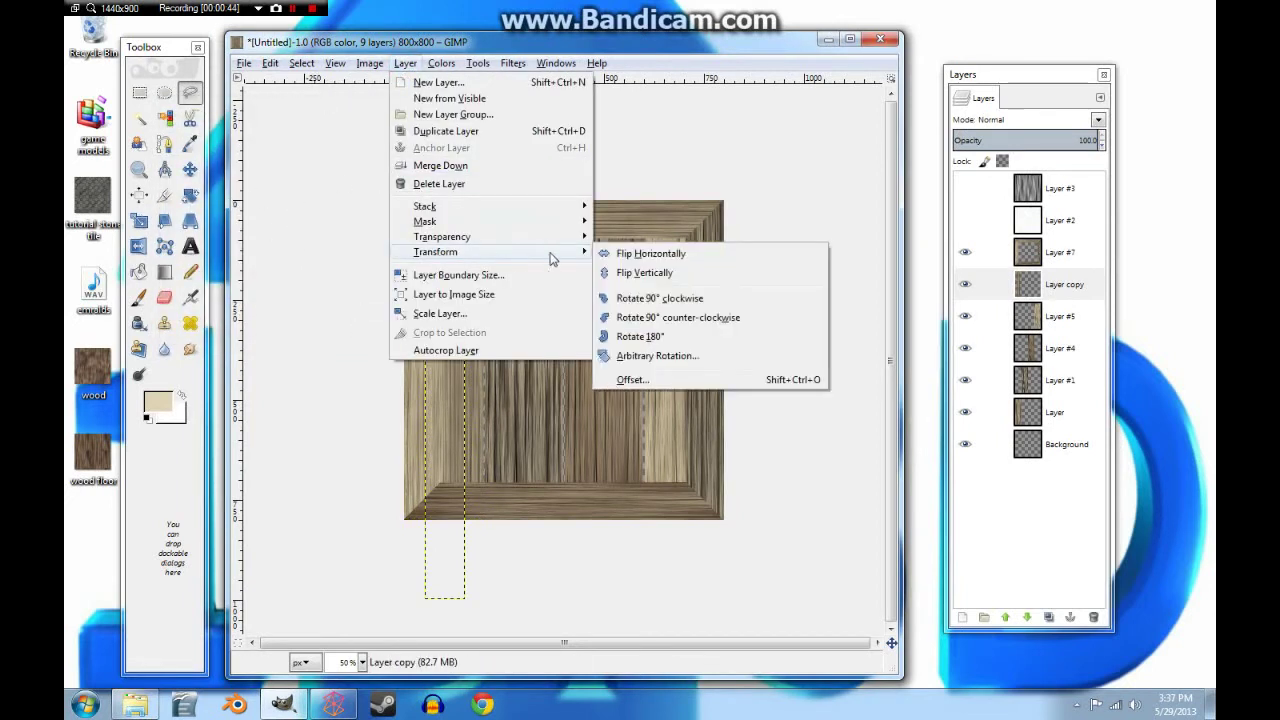
left_click(646, 362)
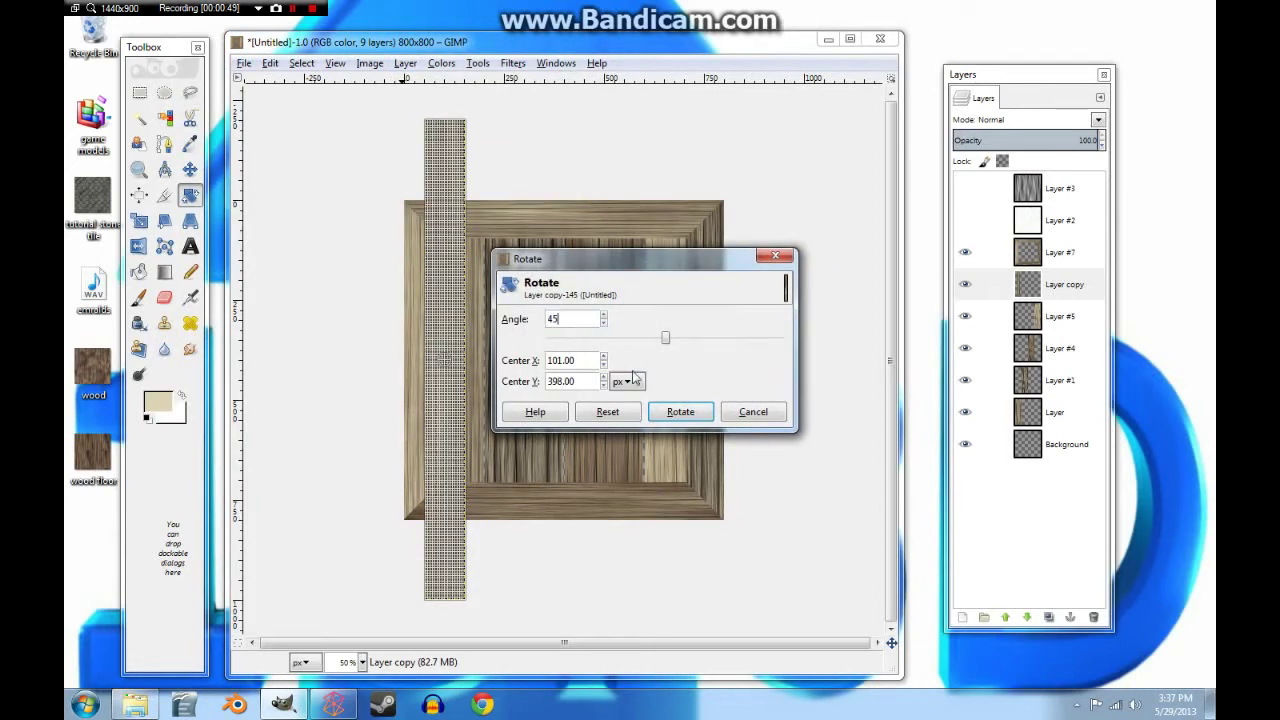
Rotate the strip 45° into a brace and slide it corner to corner inside the frame.
left_click(679, 412)
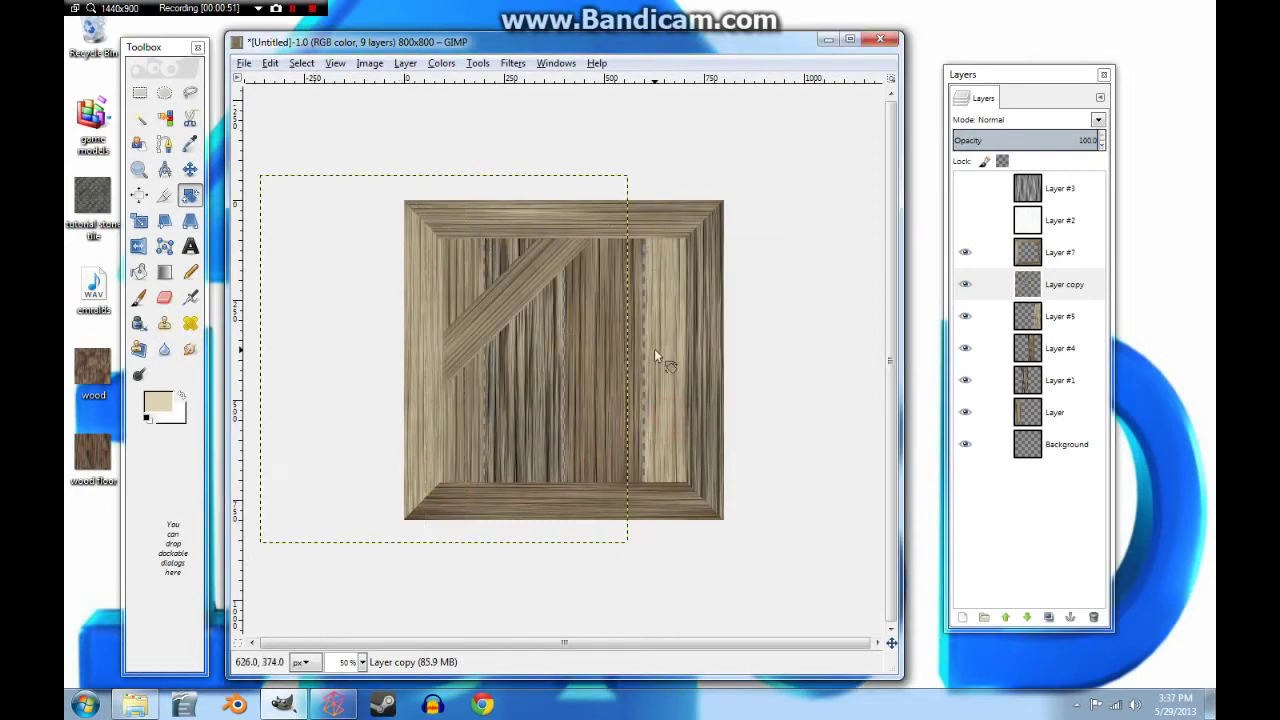
left_click(190, 169)
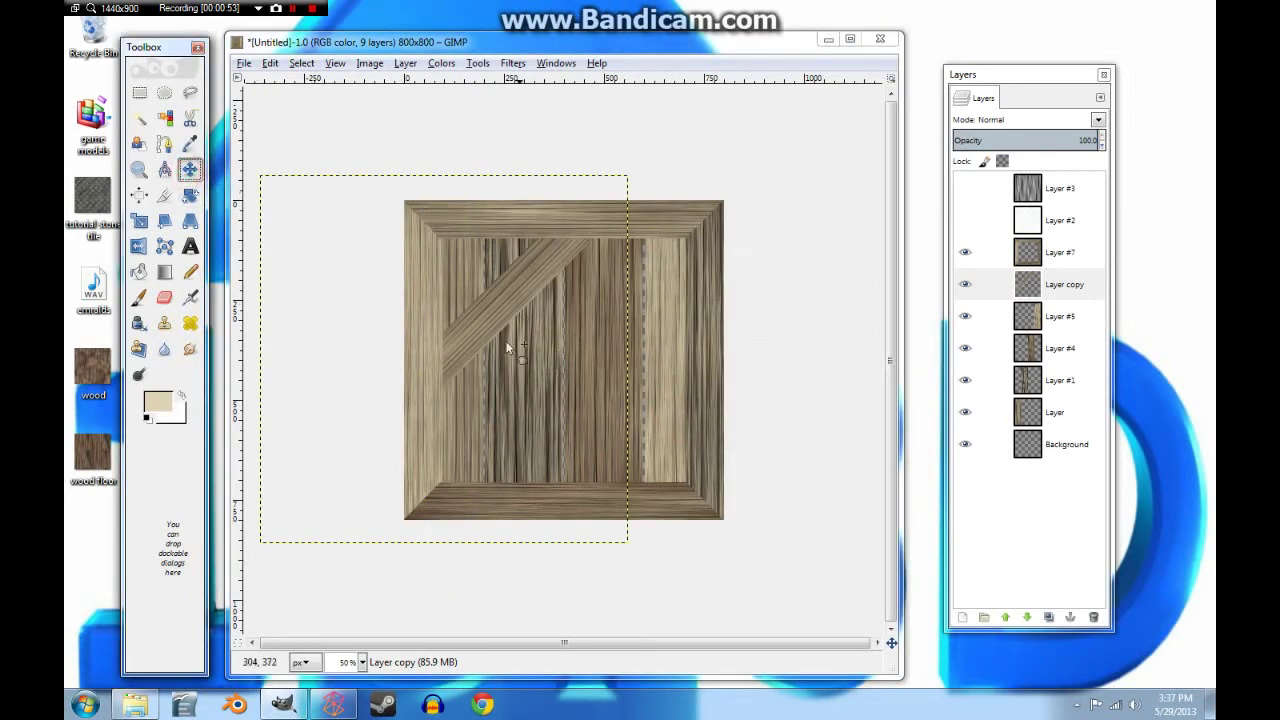
left_click_drag(489, 326, 587, 355)
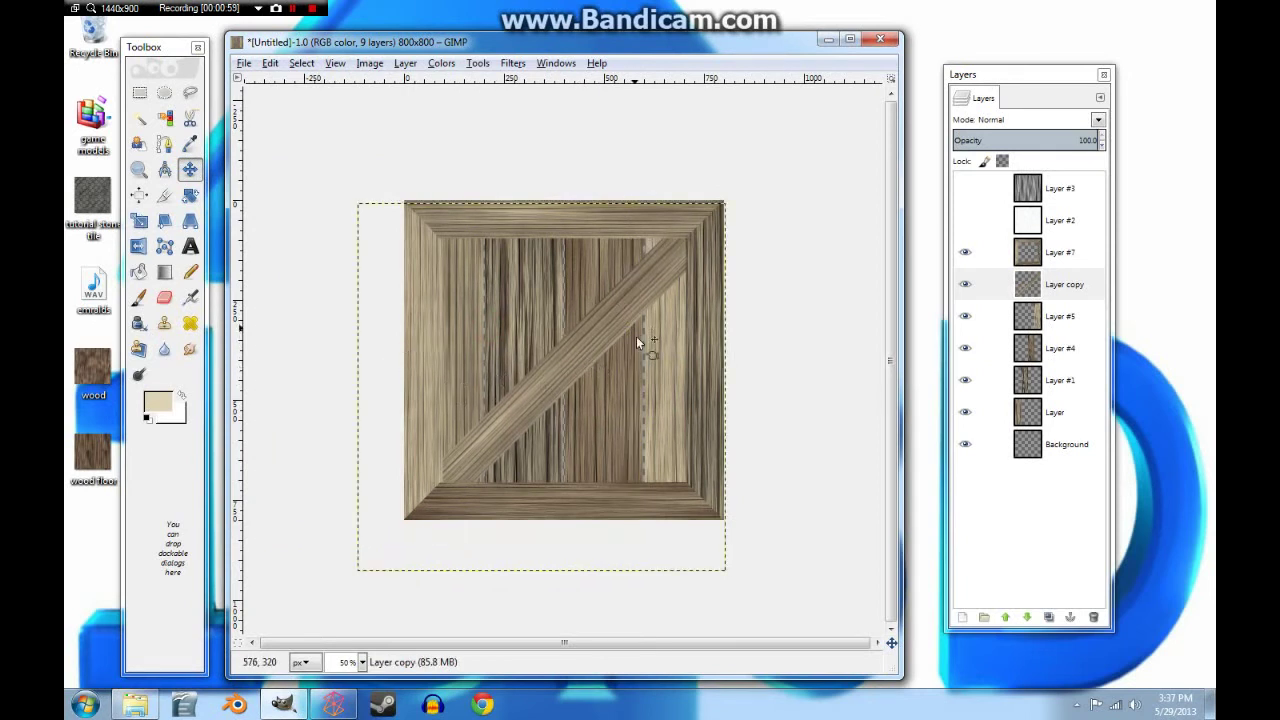
Fit the brace layer to the 800x800 canvas and make Layer #7 active.
left_click(405, 65)
left_click(450, 297)
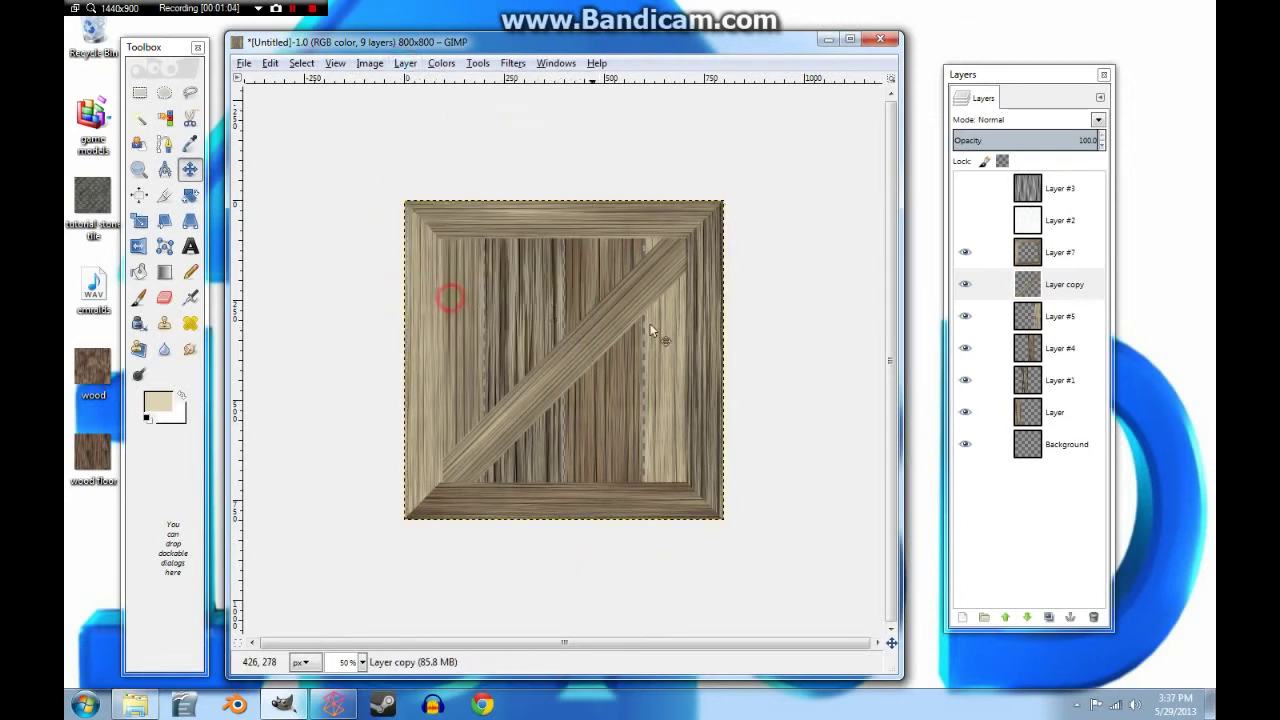
left_click(1035, 258)
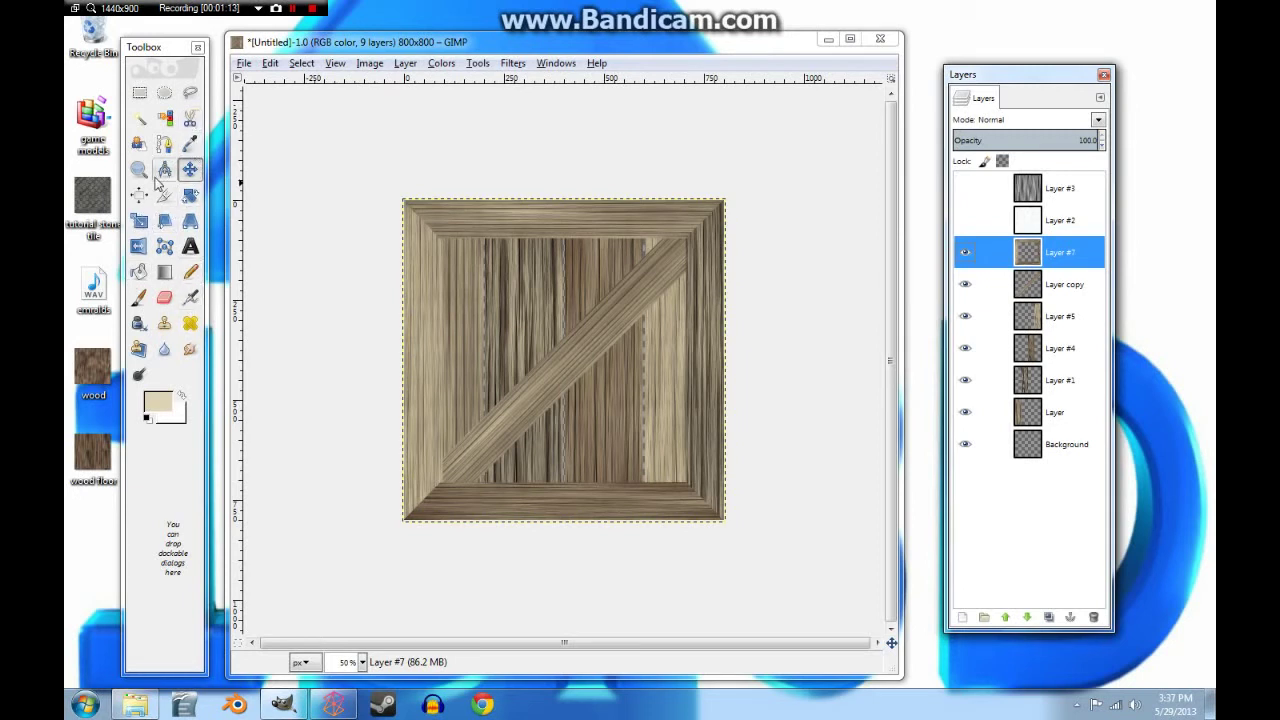
Fuzzy-select the inner panel and apply Add Bevel at thickness 10 directly, without a copy.
left_click(164, 118)
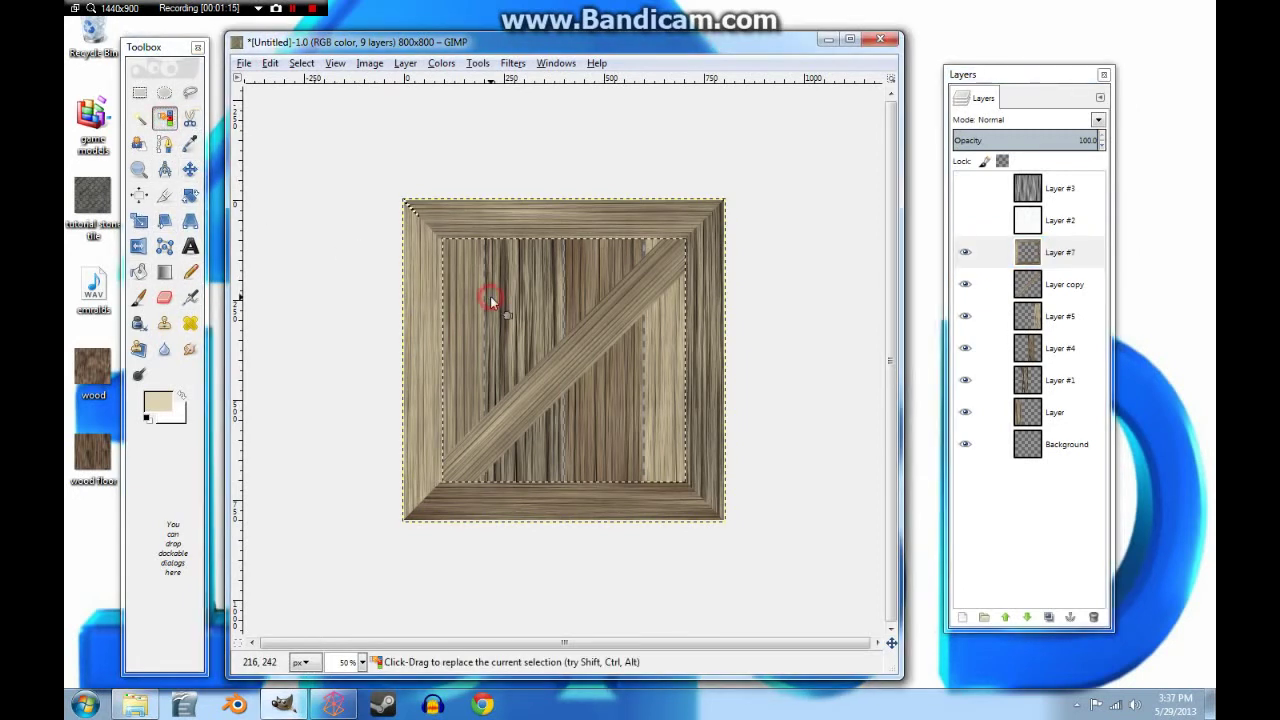
left_click(490, 296)
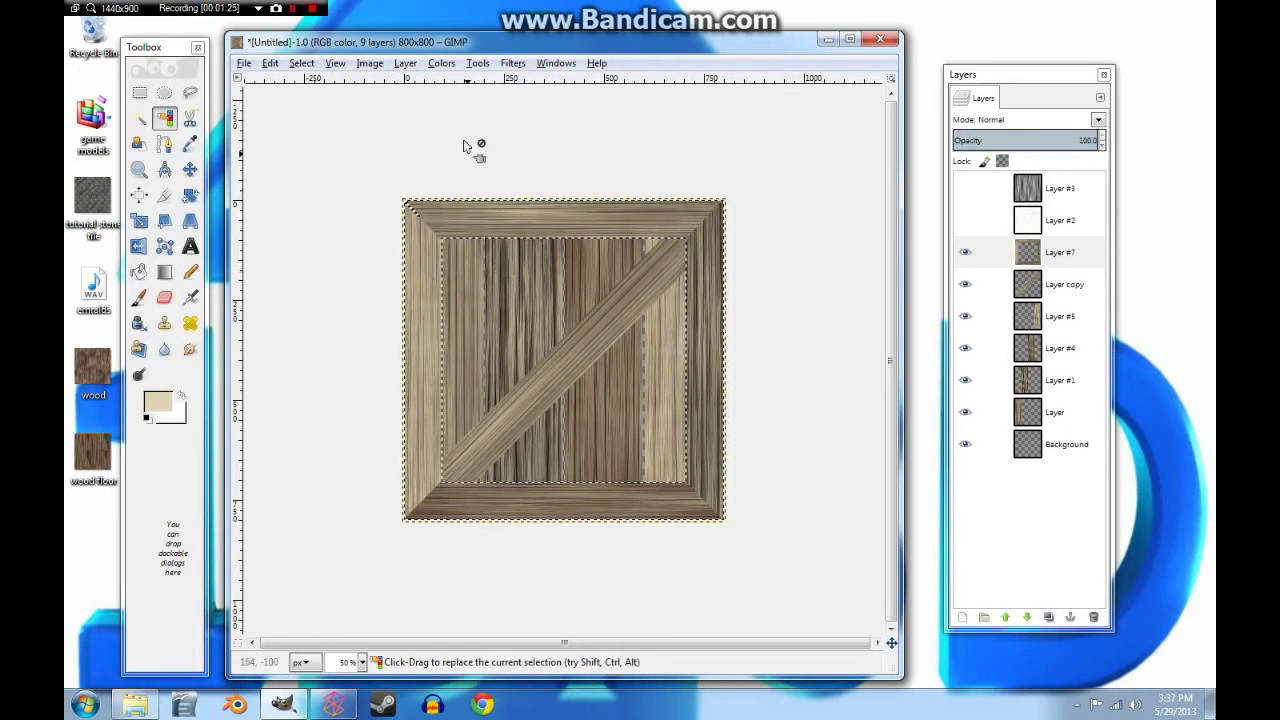
left_click(512, 63)
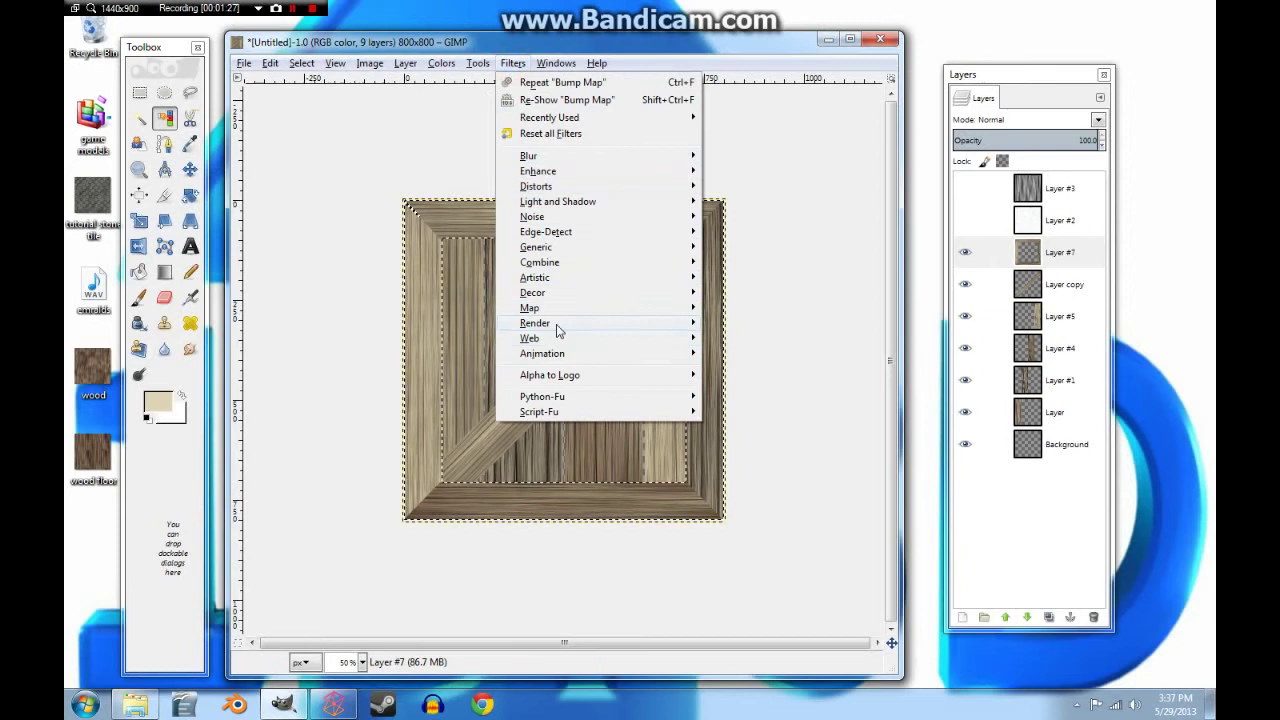
mouse_move(556, 292)
left_click(779, 301)
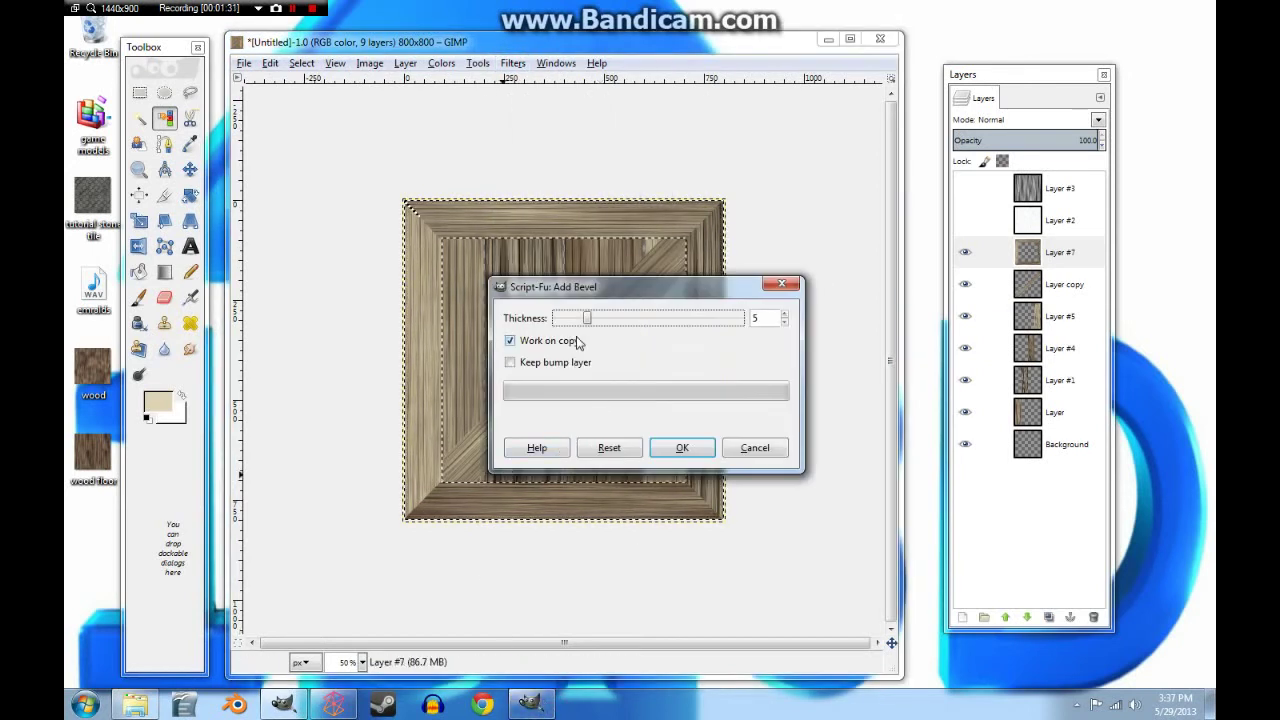
left_click(511, 341)
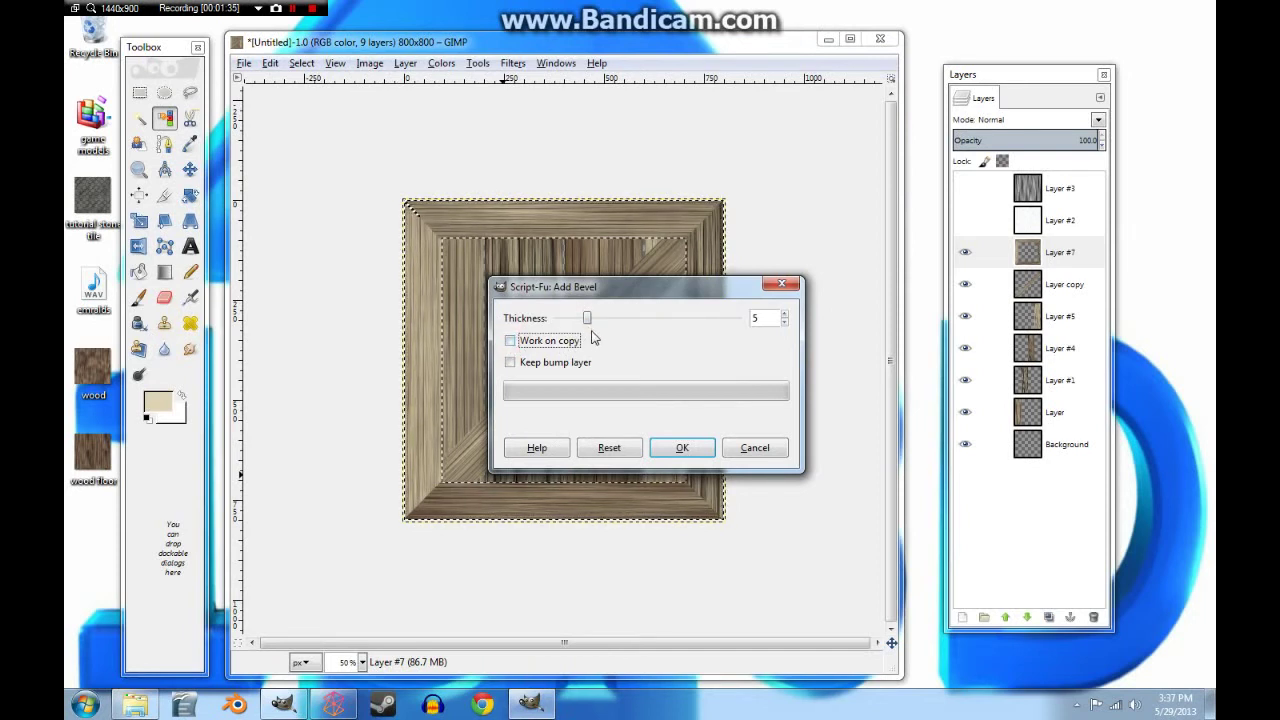
left_click_drag(587, 322, 617, 328)
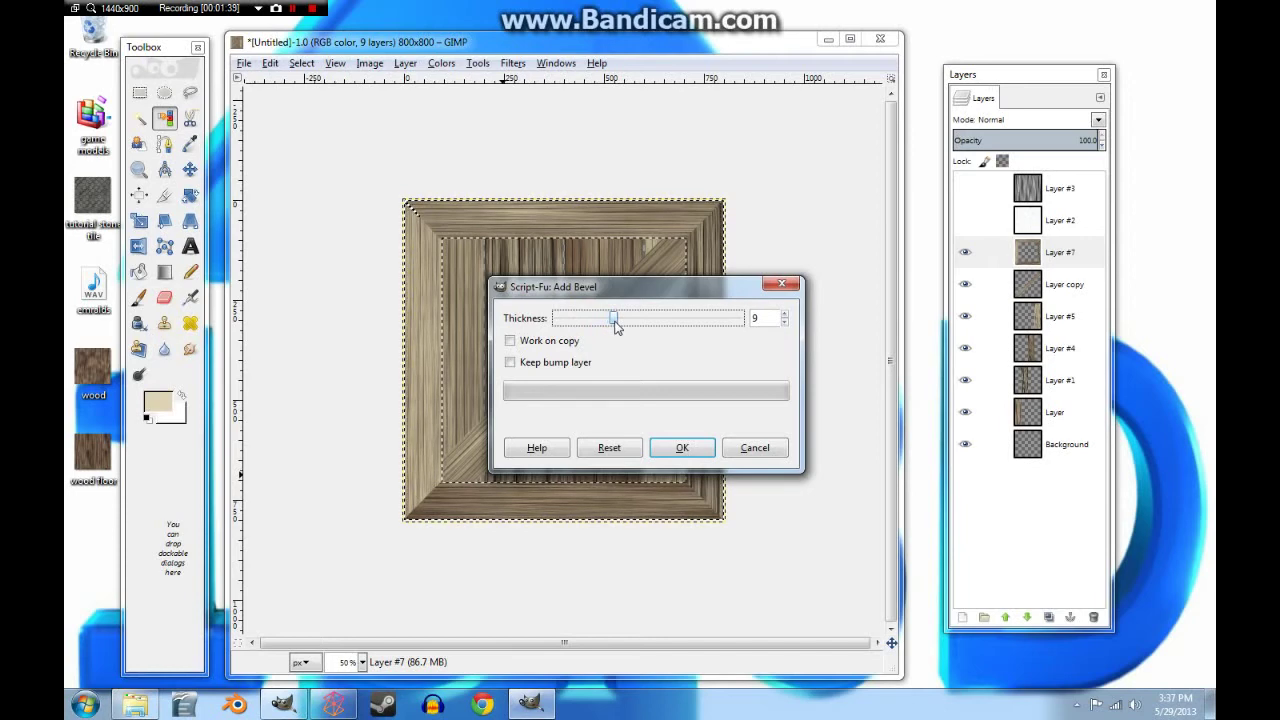
left_click(680, 447)
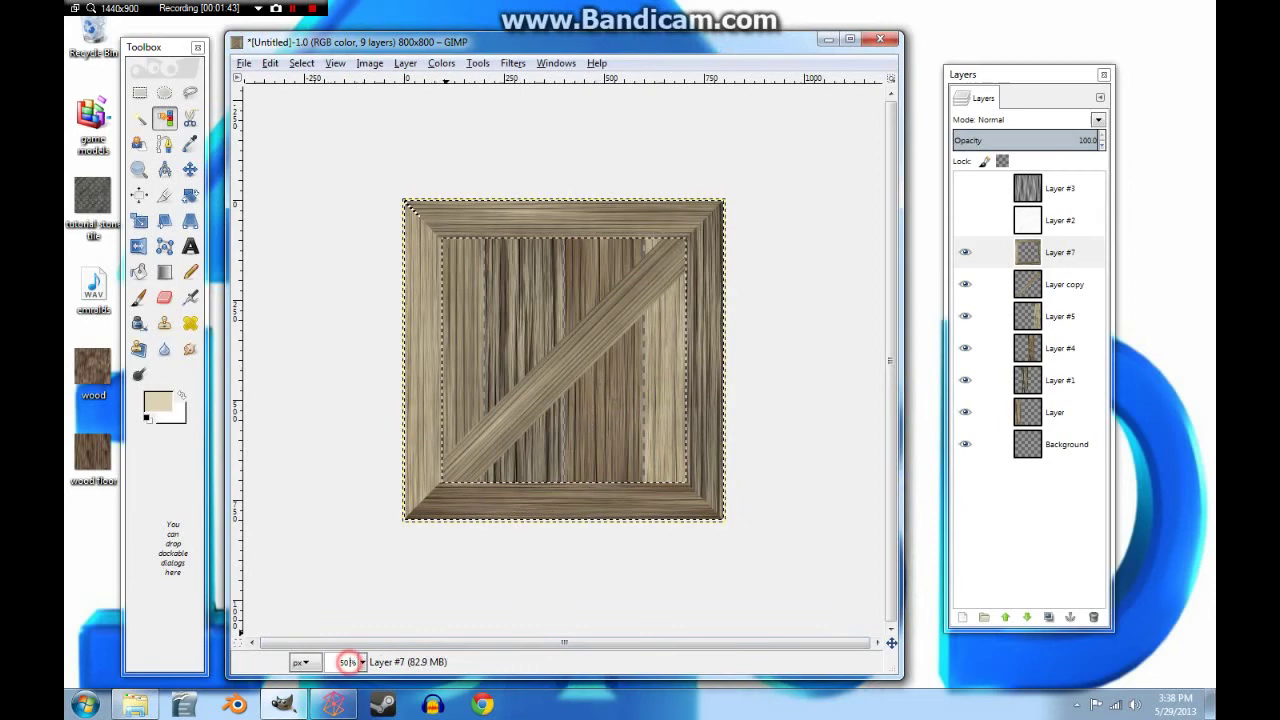
Zoom the crate to 100% and scroll to inspect the bevelled panel and brace.
left_click(362, 662)
left_click(350, 584)
scroll(490, 530, "down", 1)
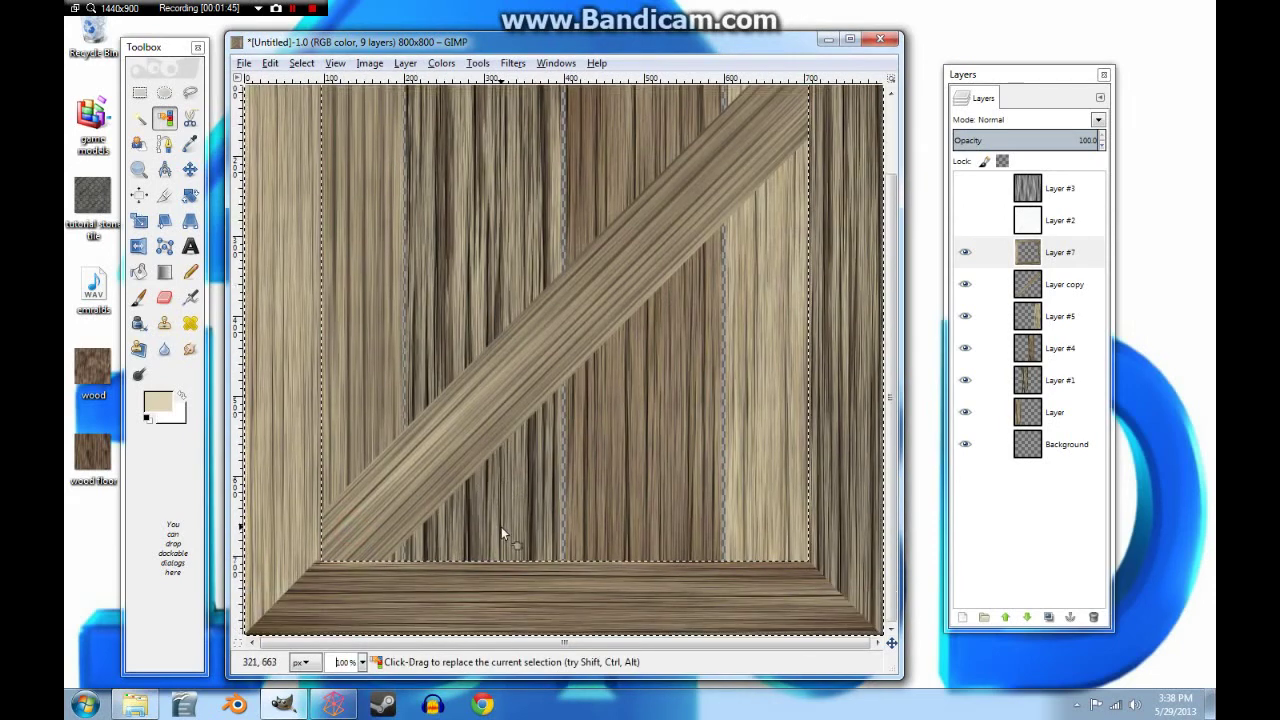
scroll(500, 530, "up", 2)
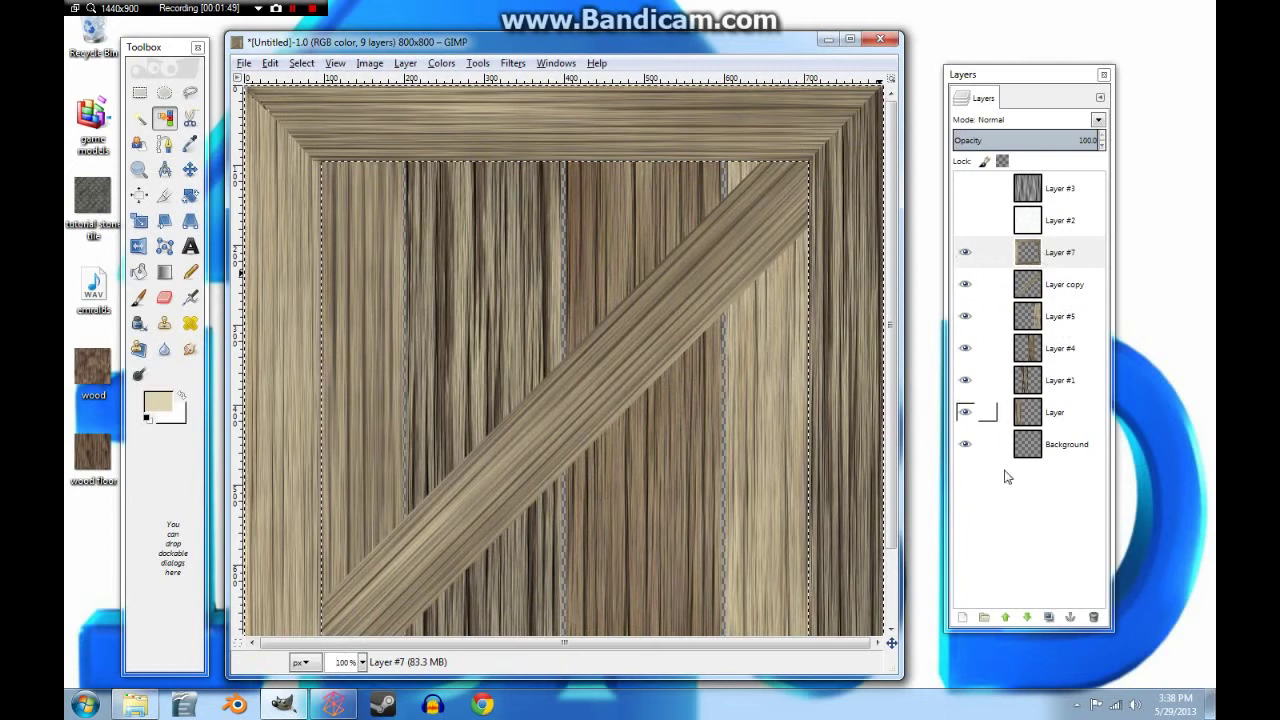
Add Layer #6 filled black outside the inner panel, move it below Layer #7, and deselect.
left_click(962, 617)
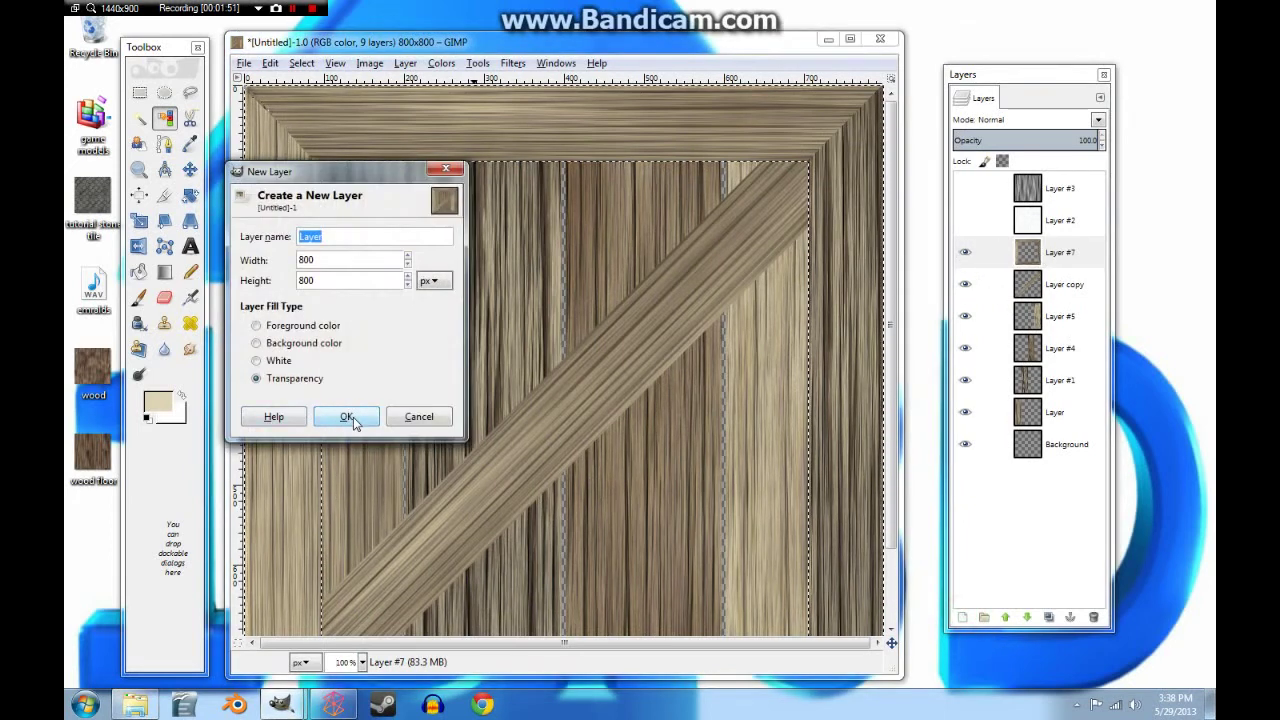
left_click(346, 417)
left_click(148, 419)
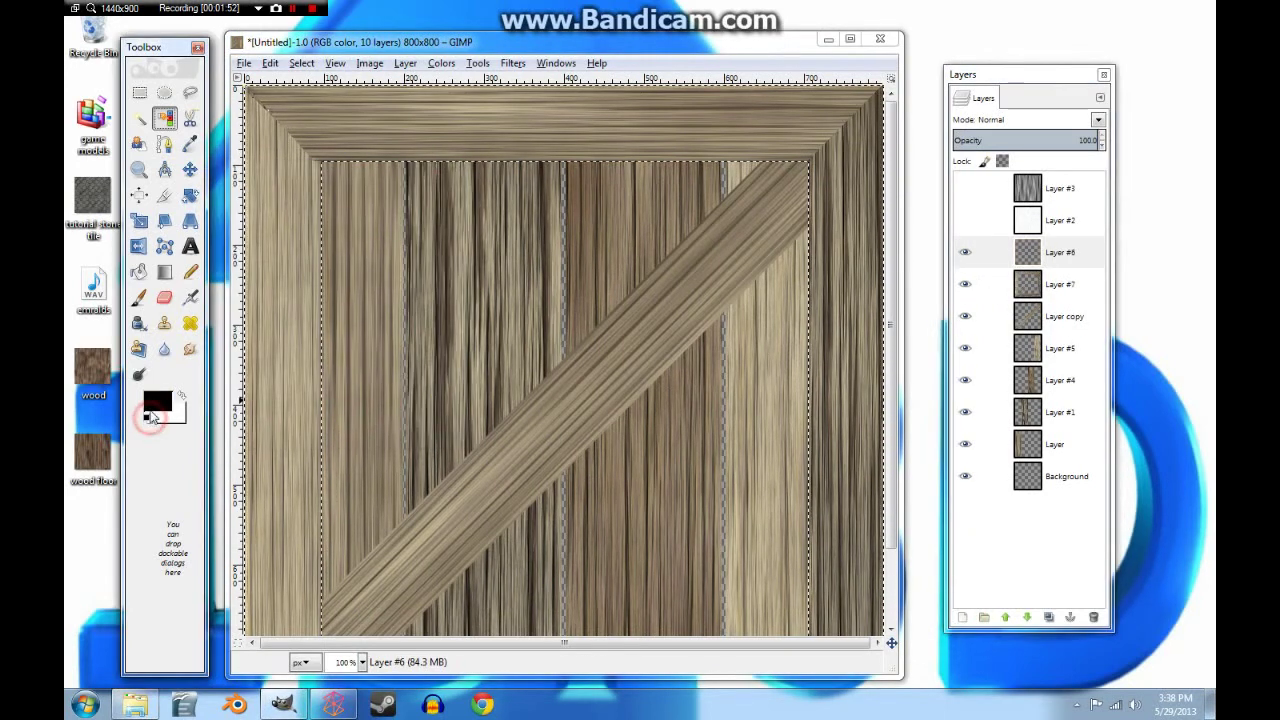
left_click(139, 271)
left_click(291, 296)
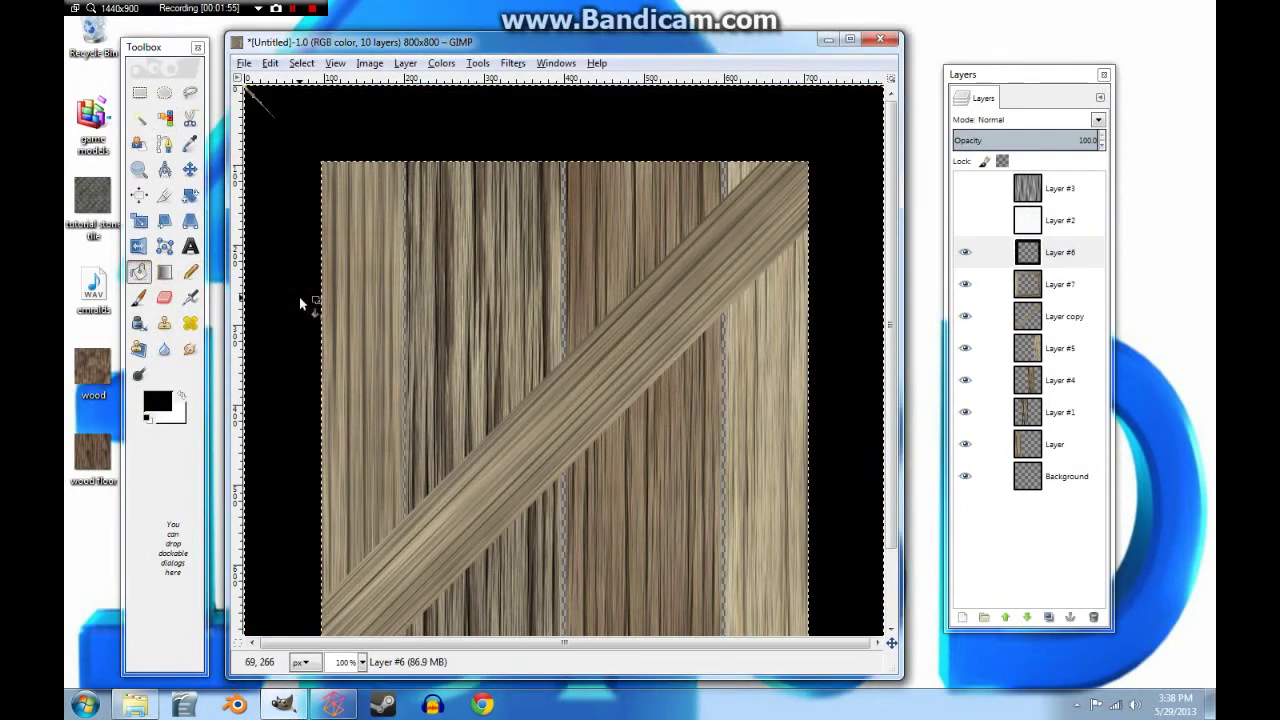
left_click_drag(1042, 262, 1052, 290)
key("shift+ctrl+a")
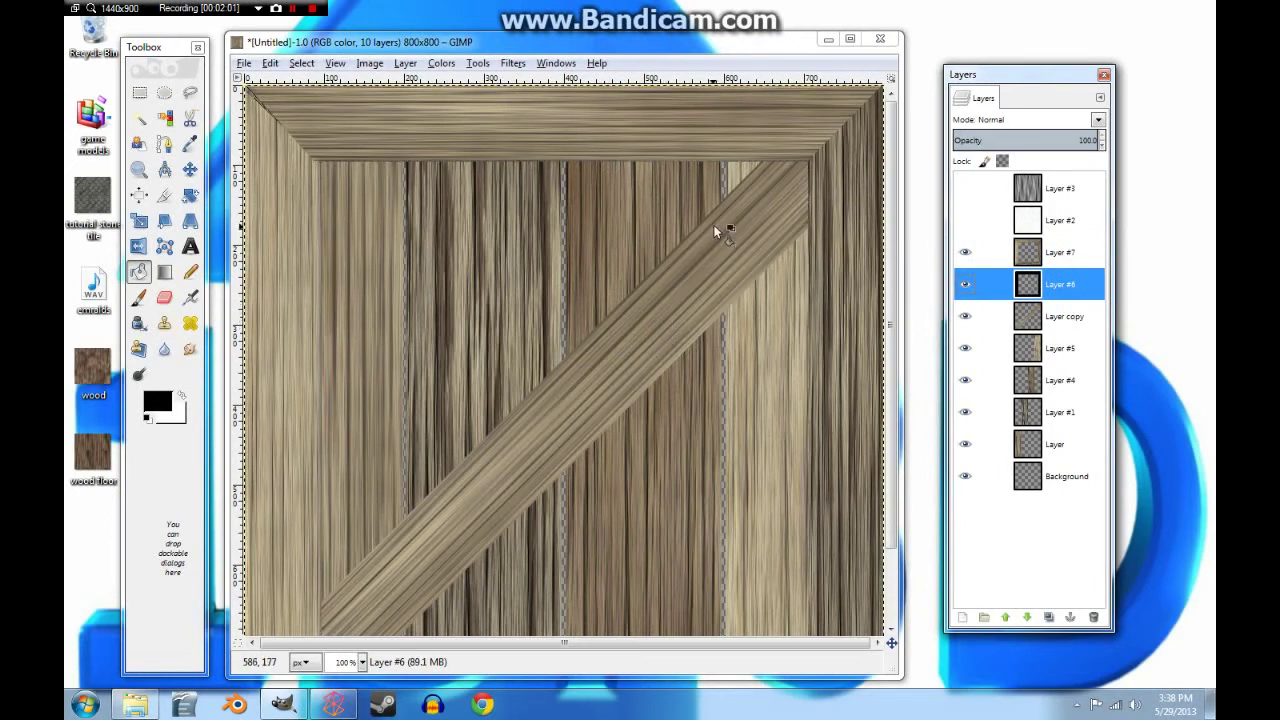
Apply a 100-pixel Gaussian Blur to the black Layer #6.
left_click(512, 62)
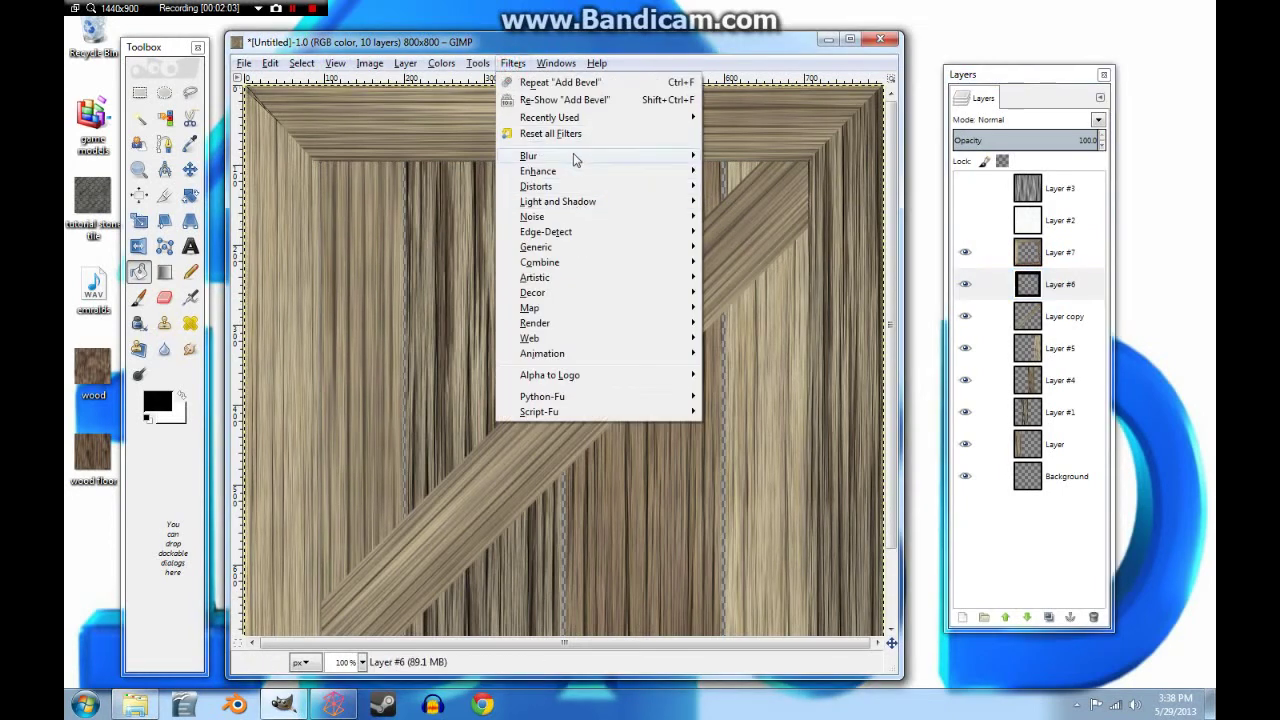
left_click(575, 155)
left_click(674, 156)
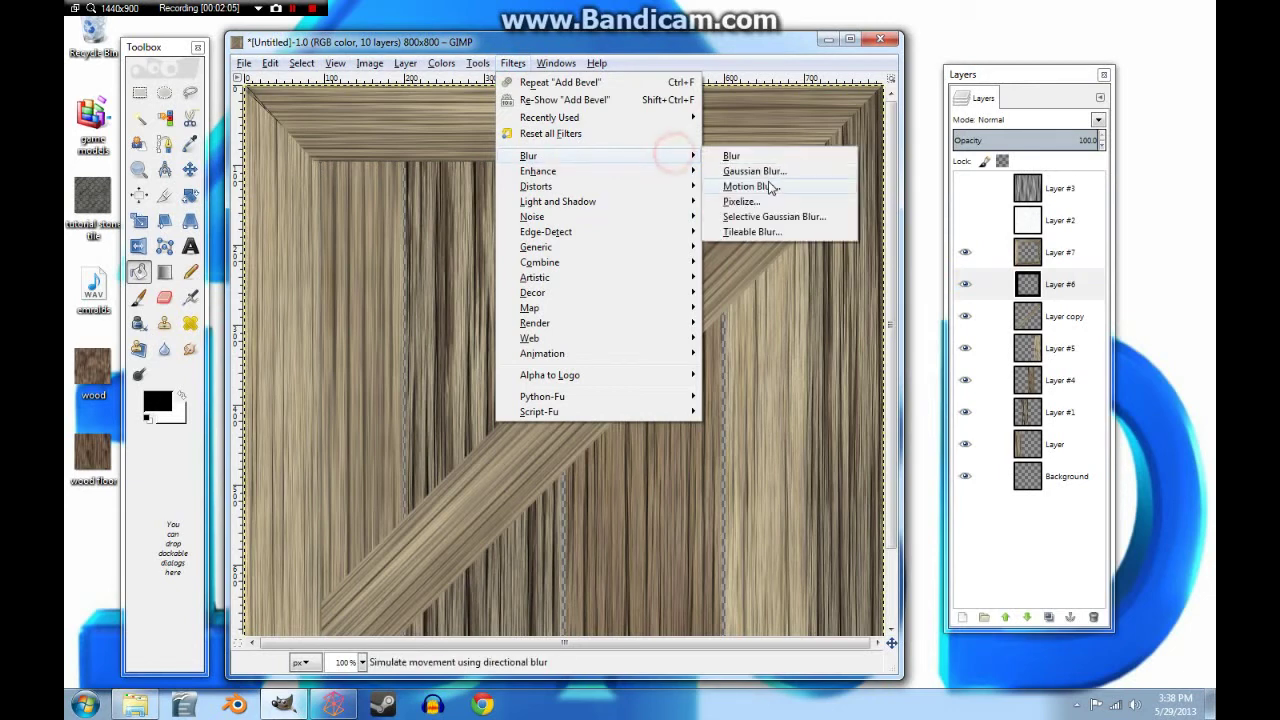
left_click(748, 171)
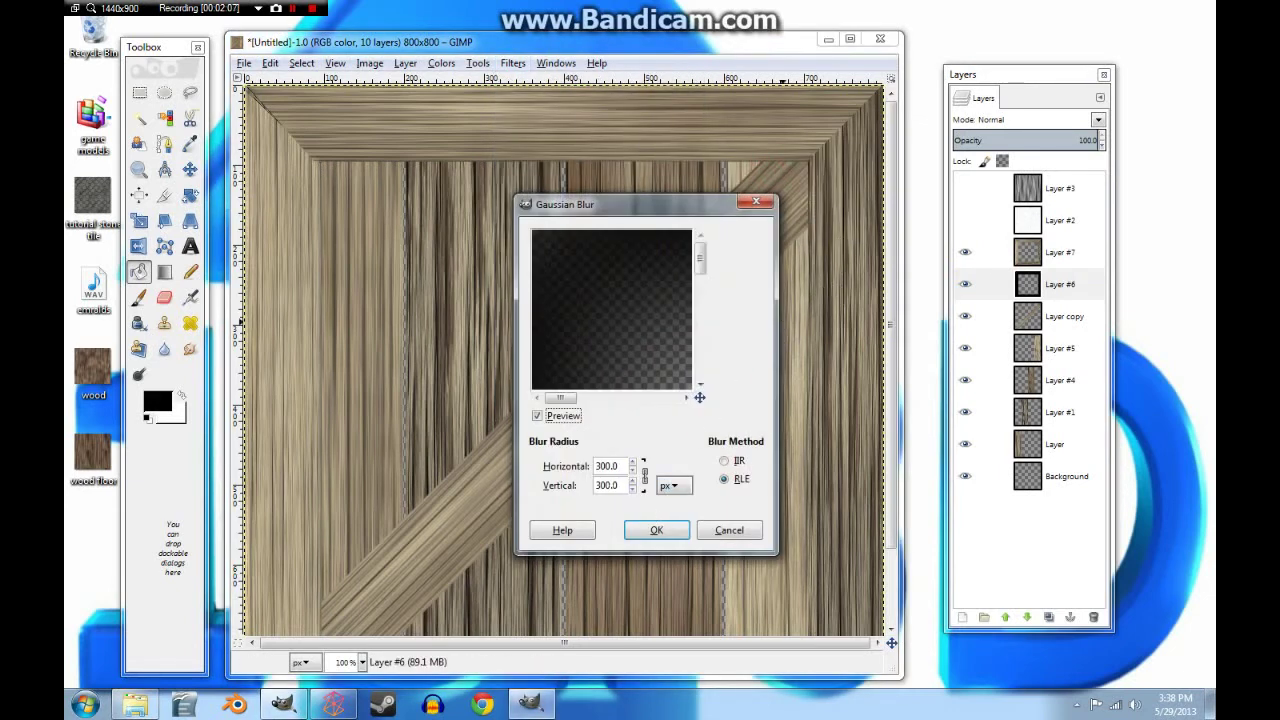
double_click(607, 466)
left_click(650, 532)
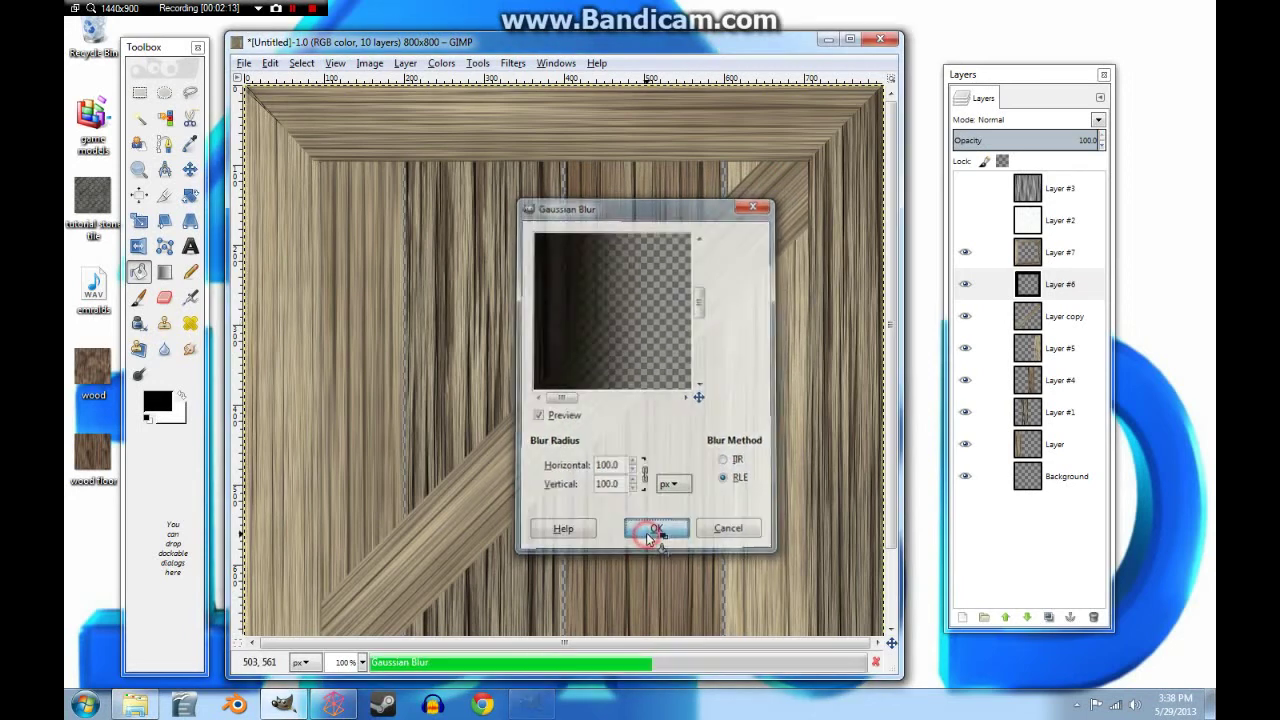
Scroll over the shadowed crate and make Layer copy the active layer.
scroll(551, 273, "down", 3)
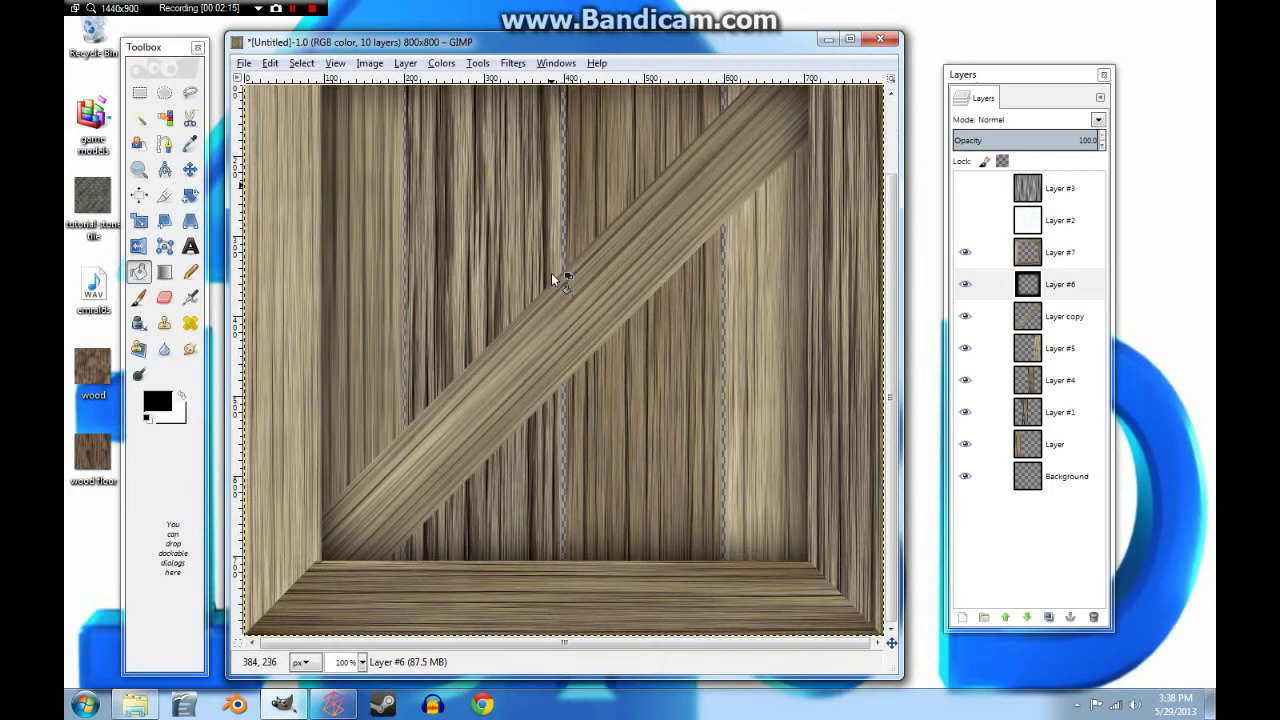
scroll(551, 273, "up", 3)
scroll(533, 290, "down", 3)
scroll(730, 300, "up", 3)
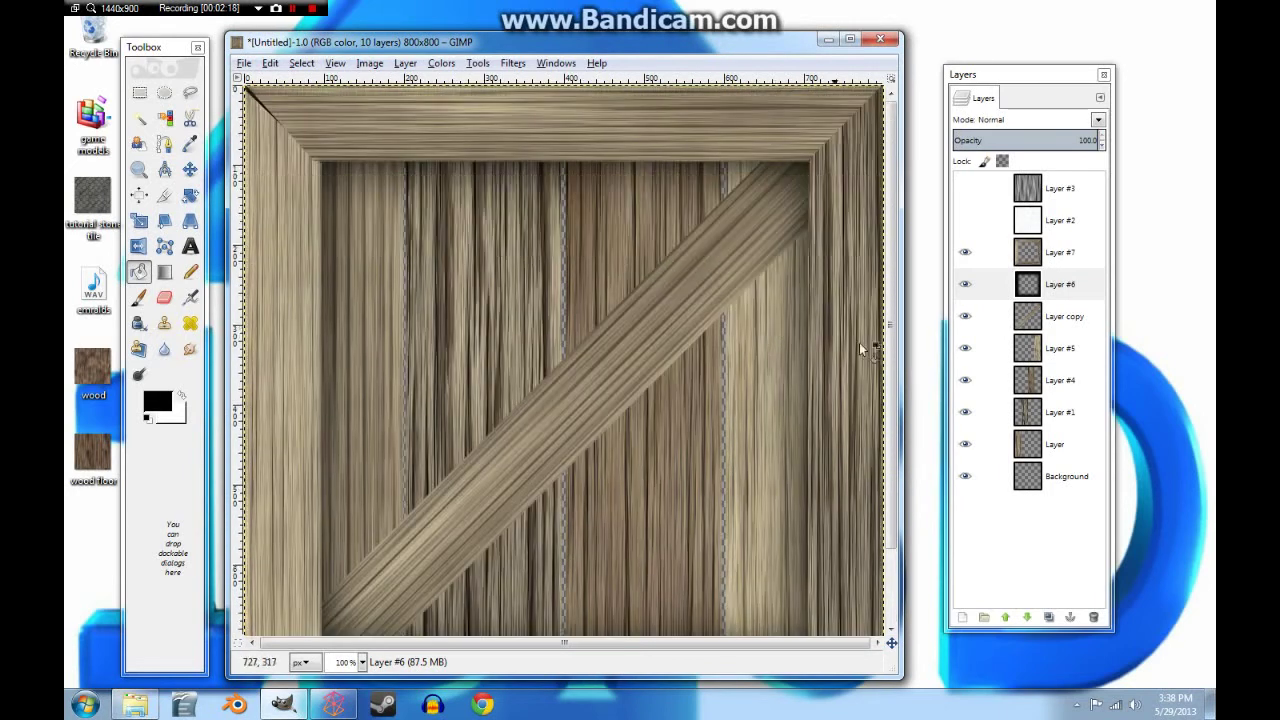
left_click(1050, 318)
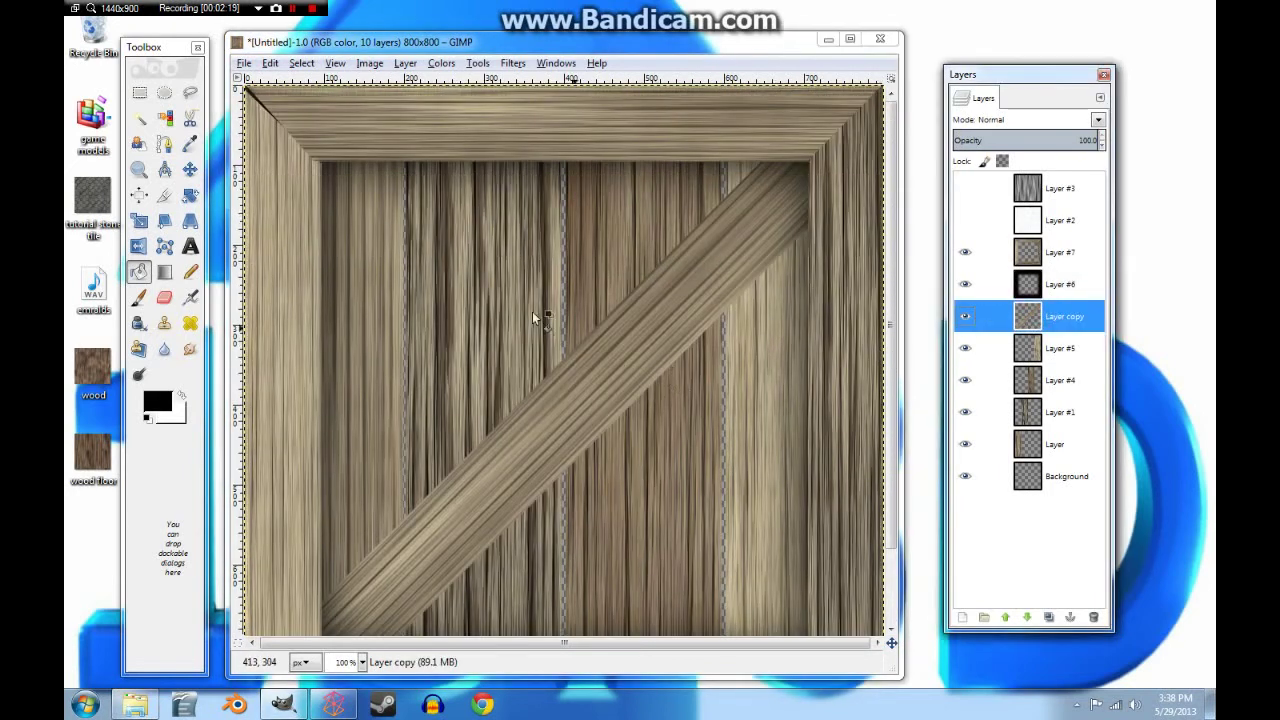
Select the diagonal brace by its colour on Layer copy.
left_click(164, 118)
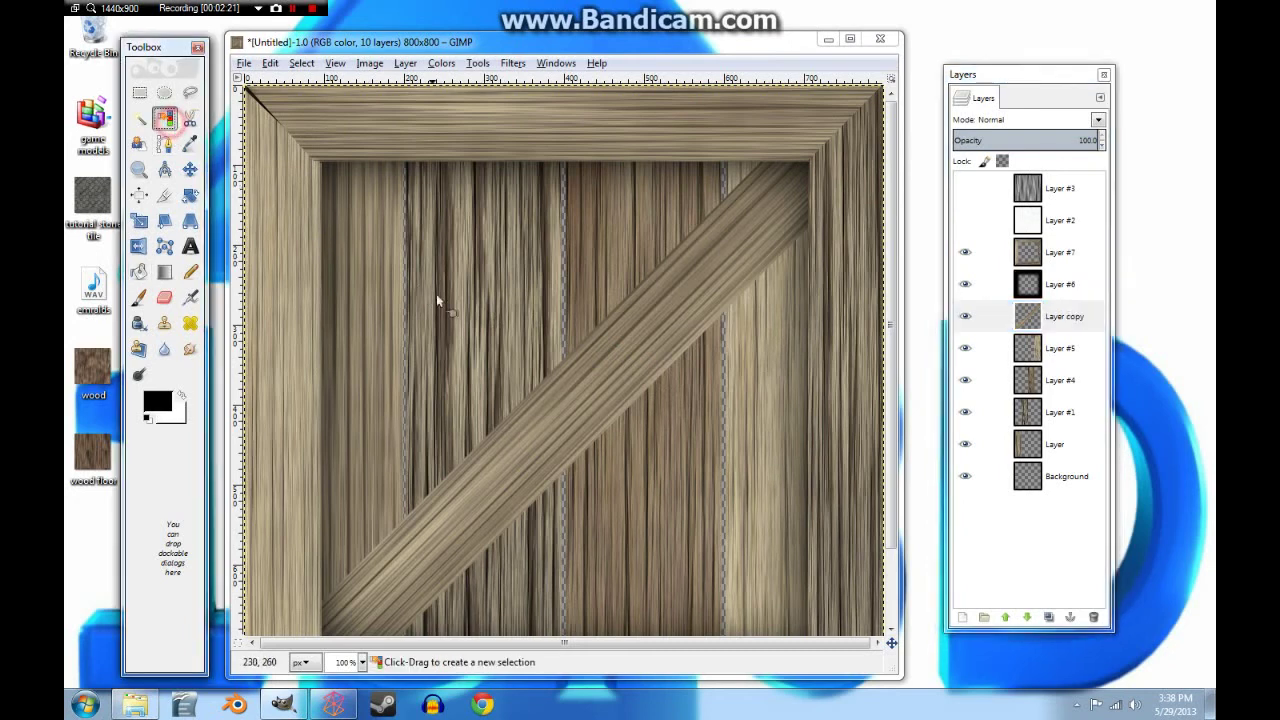
left_click(452, 296)
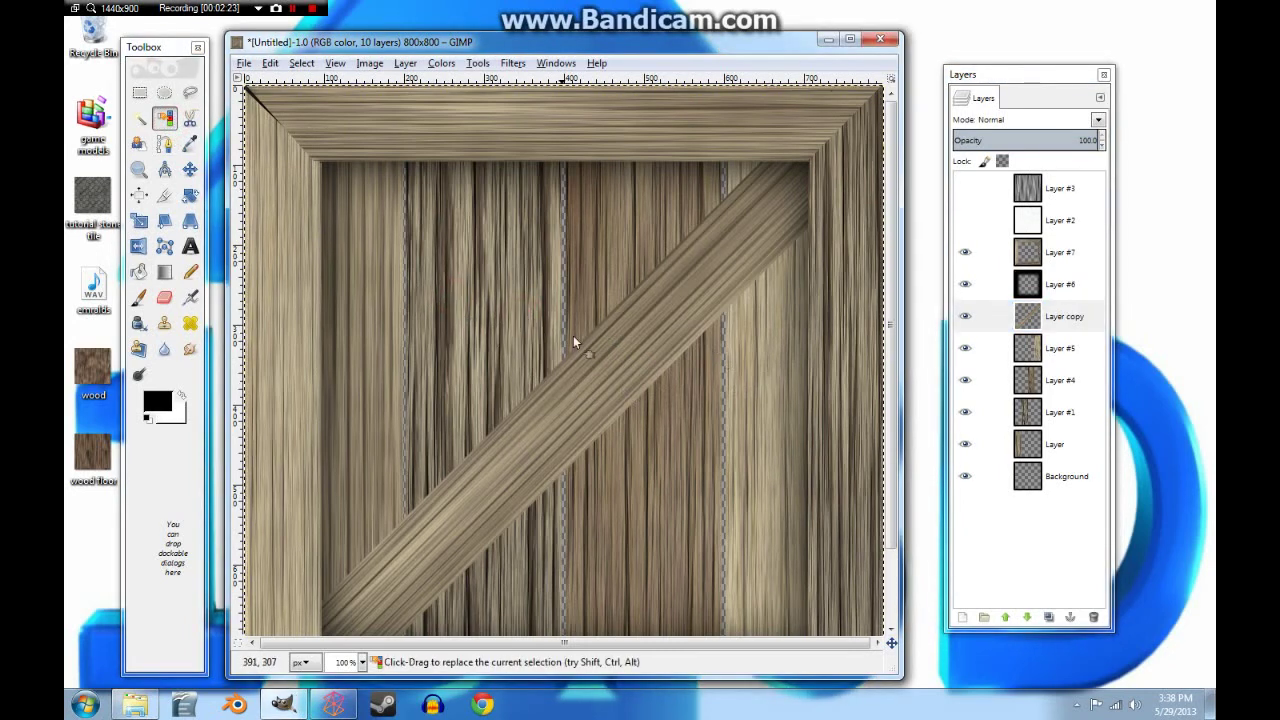
left_click(475, 366)
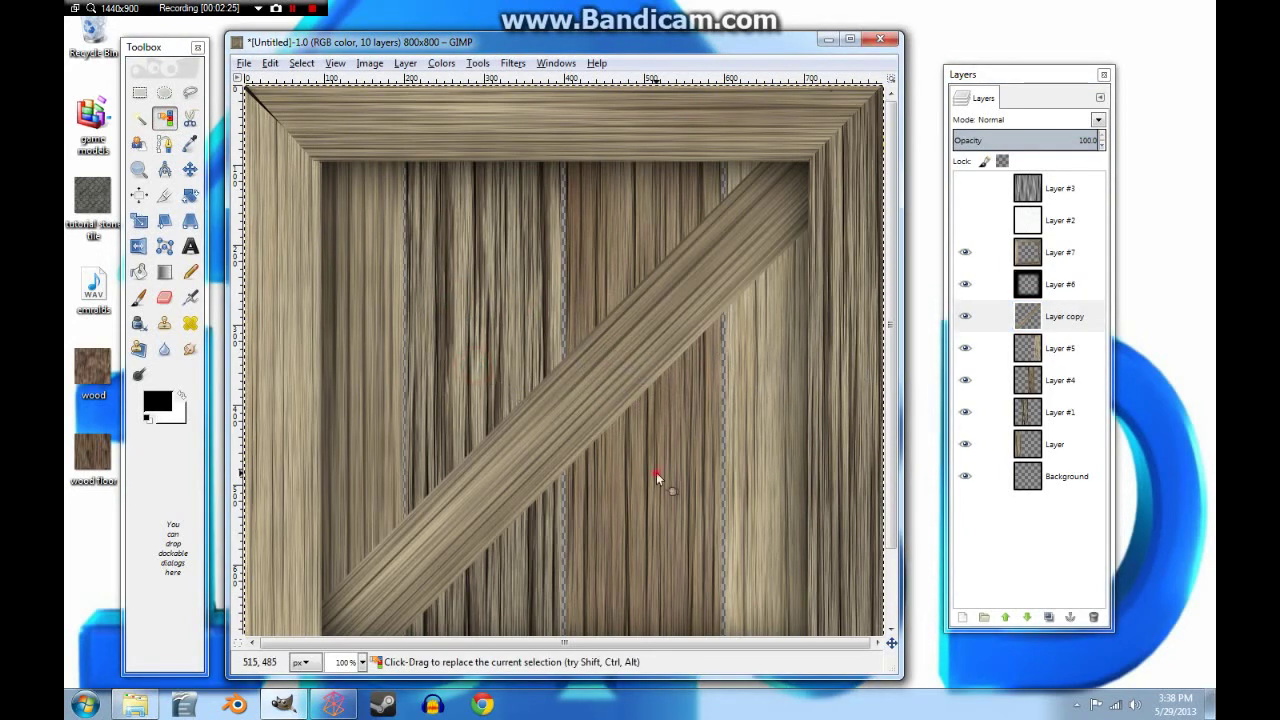
left_click(1032, 320)
left_click(526, 365)
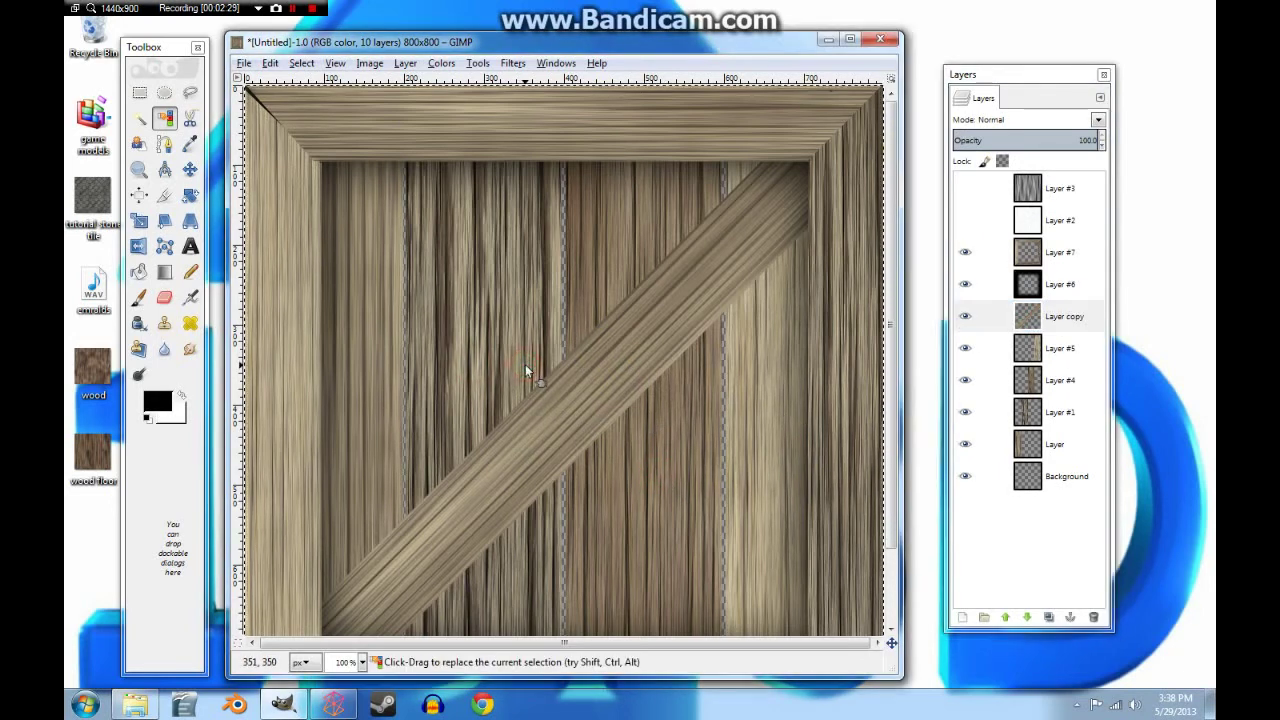
Hide and reshow Layers #7 and #6 to check the selection, then zoom to 50%.
scroll(592, 405, "down", 2)
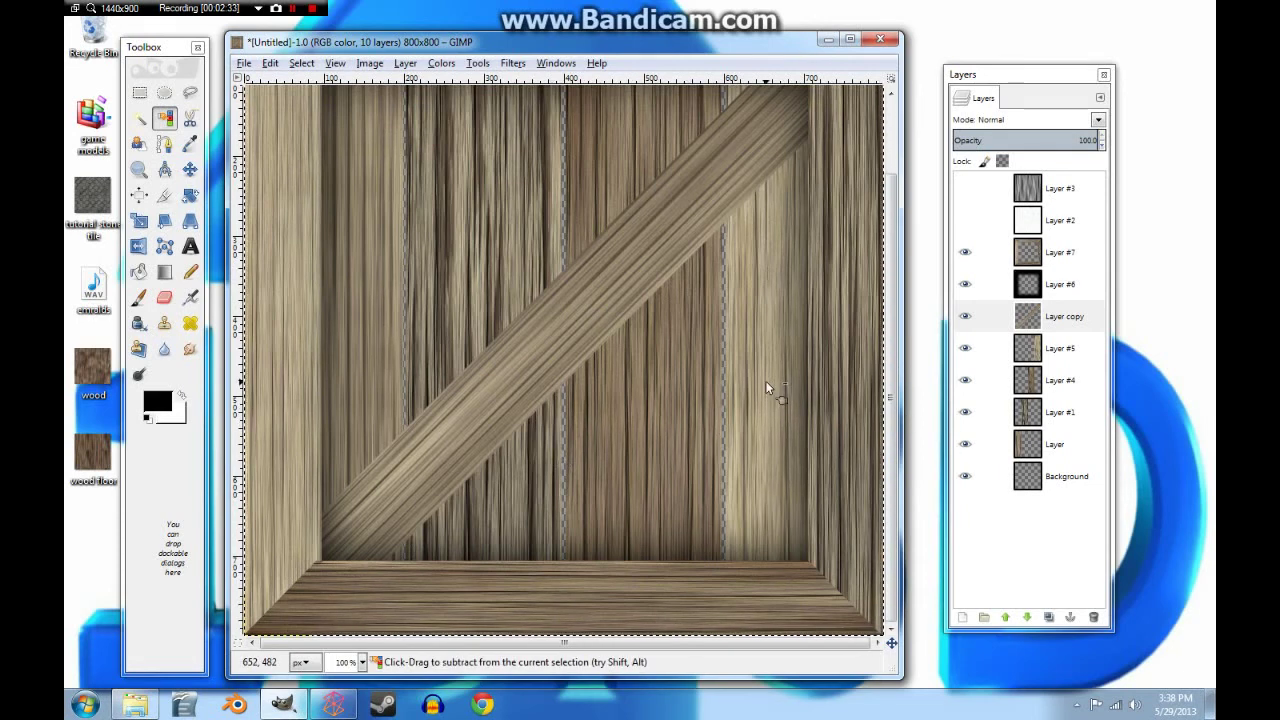
left_click(965, 252)
left_click(965, 284)
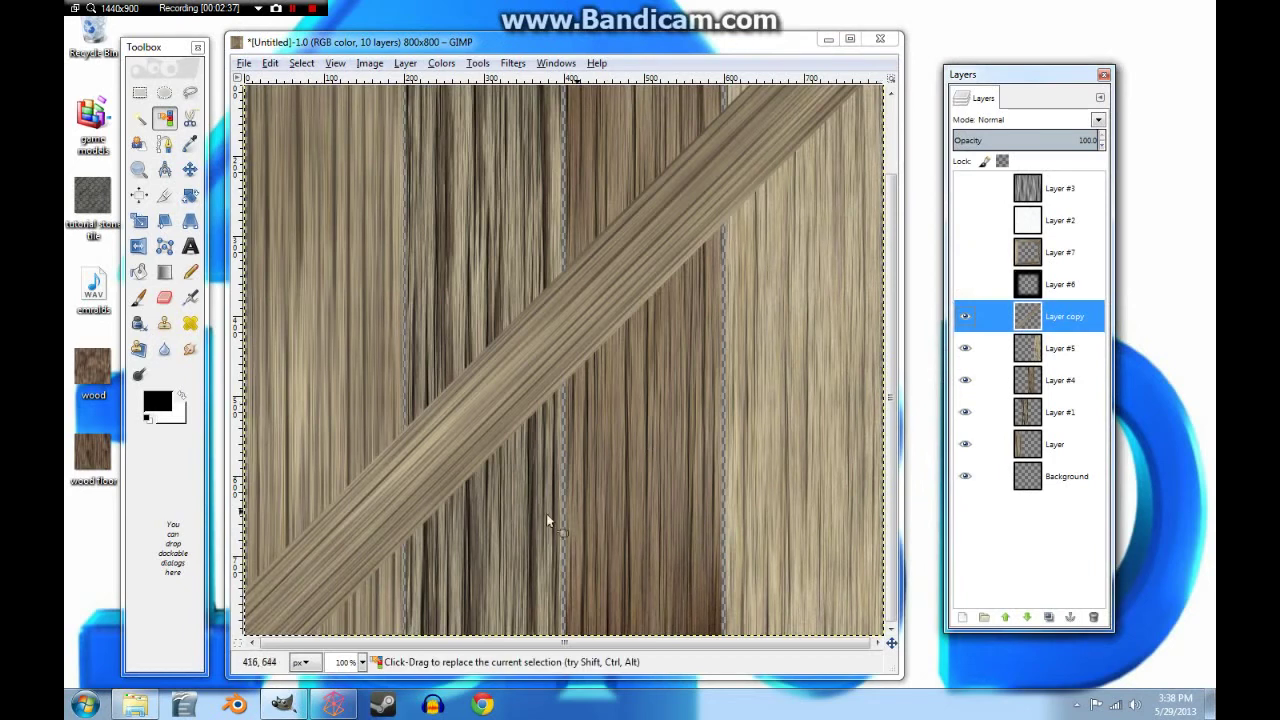
left_click(965, 252)
left_click(965, 284)
key("shift+2")
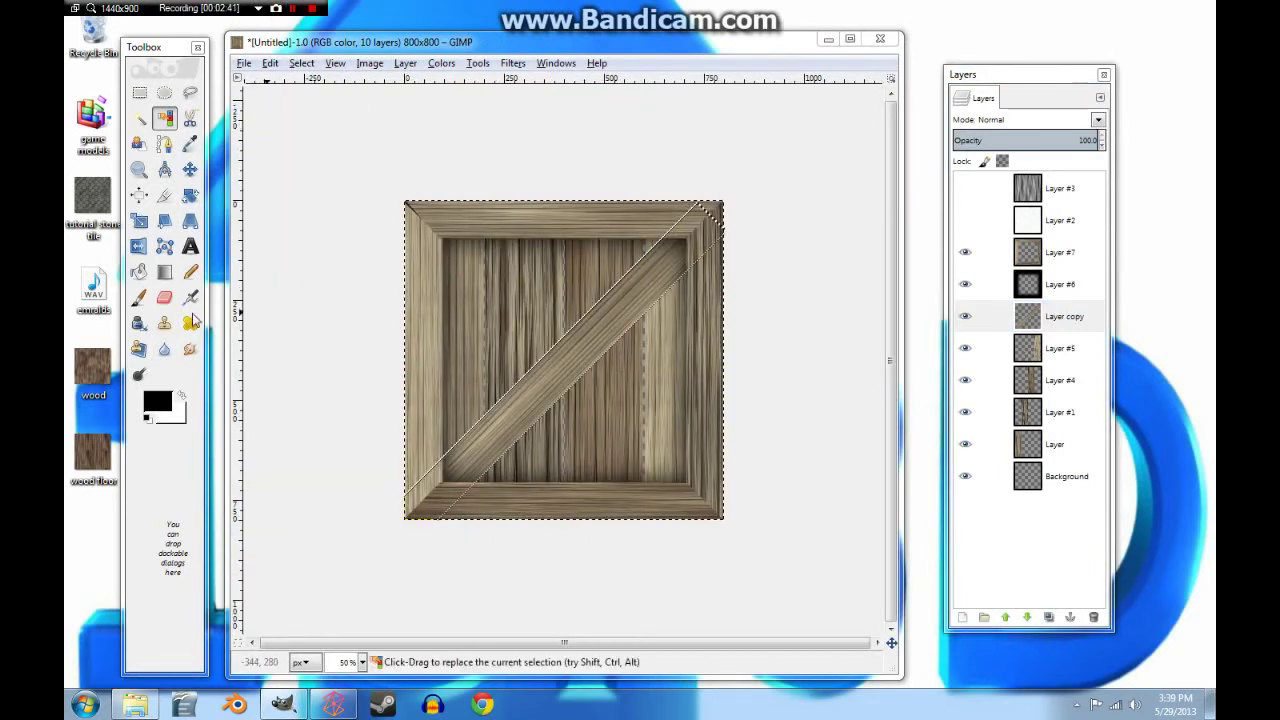
Add Layer #8, fill the brace selection with black, move it below Layer copy, and deselect.
left_click(962, 617)
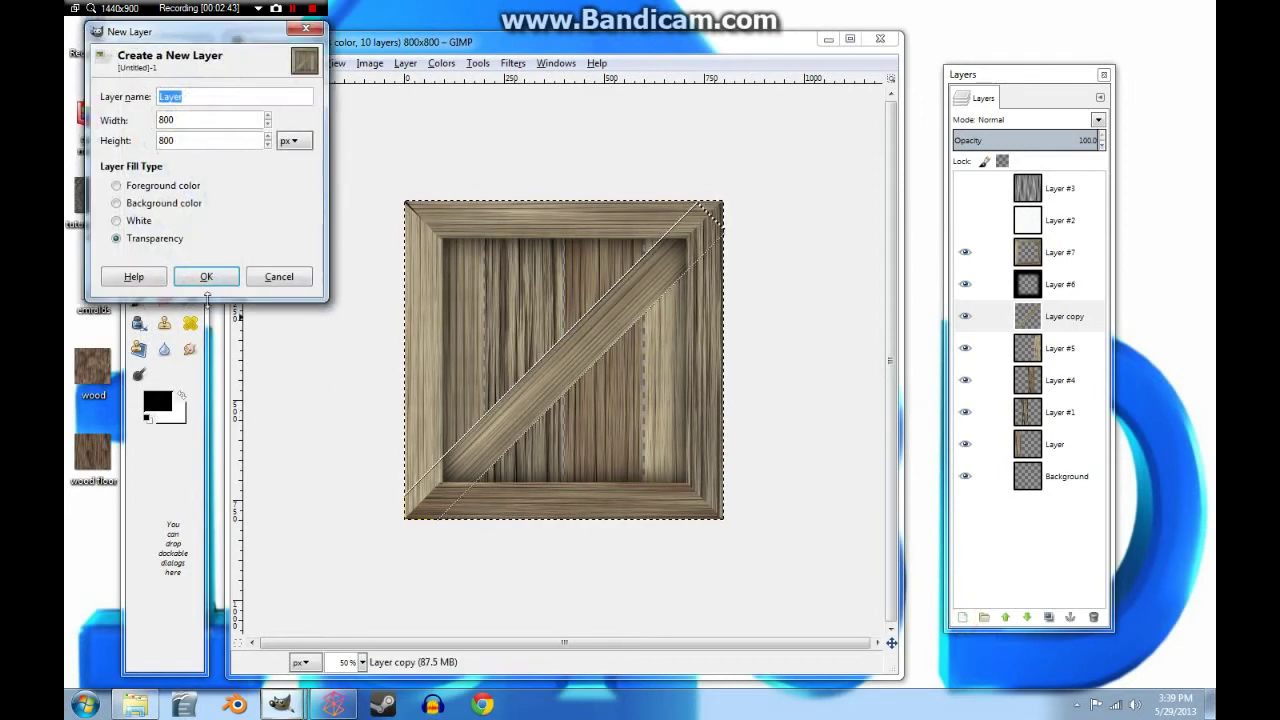
left_click(192, 278)
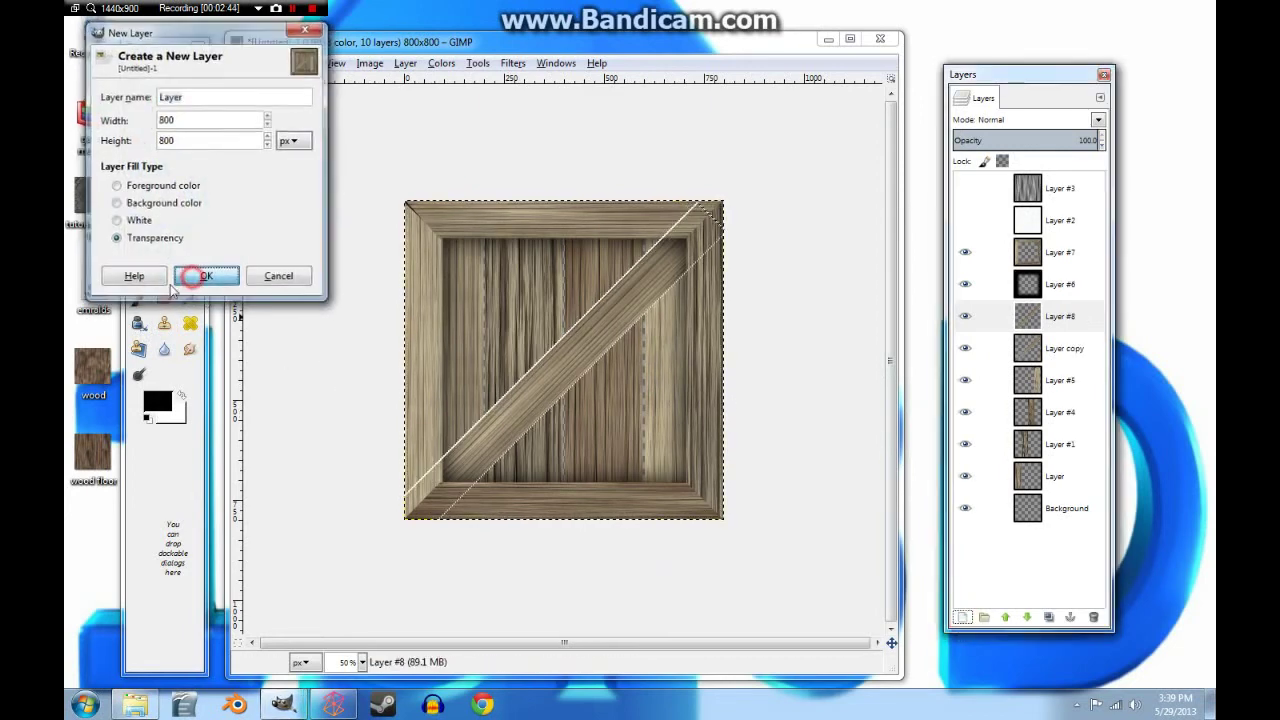
left_click(575, 351)
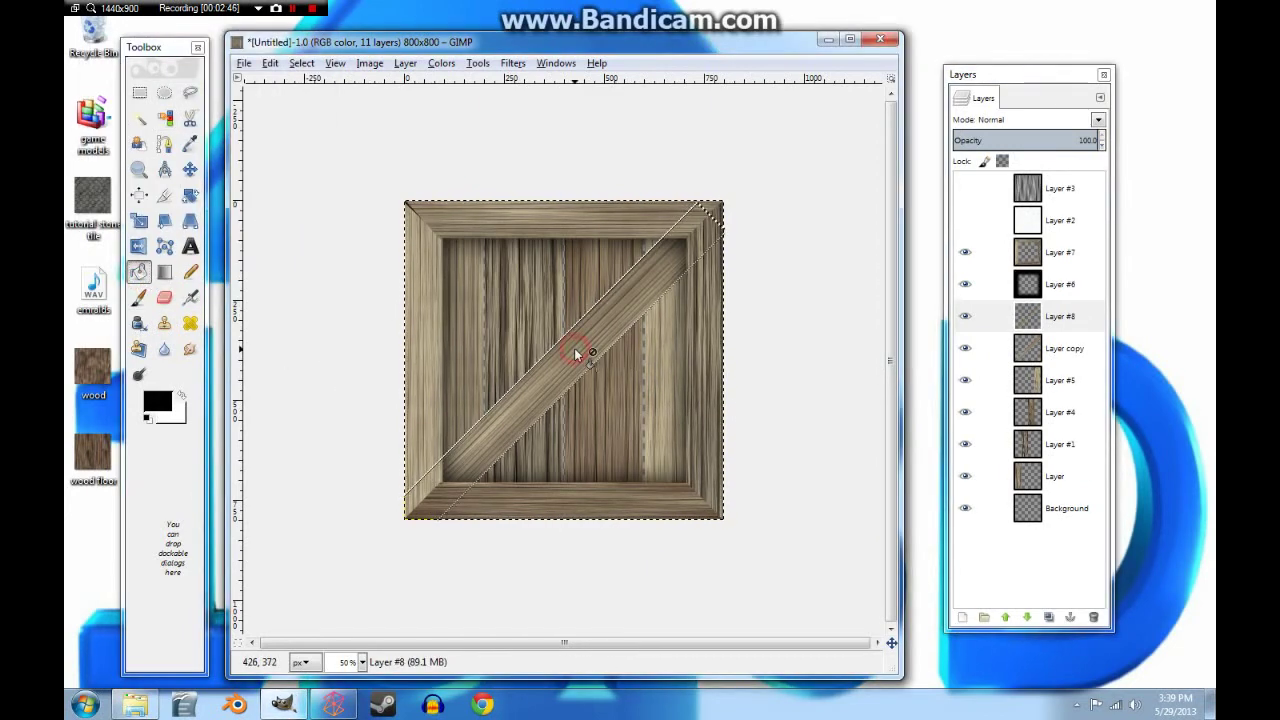
left_click(651, 350)
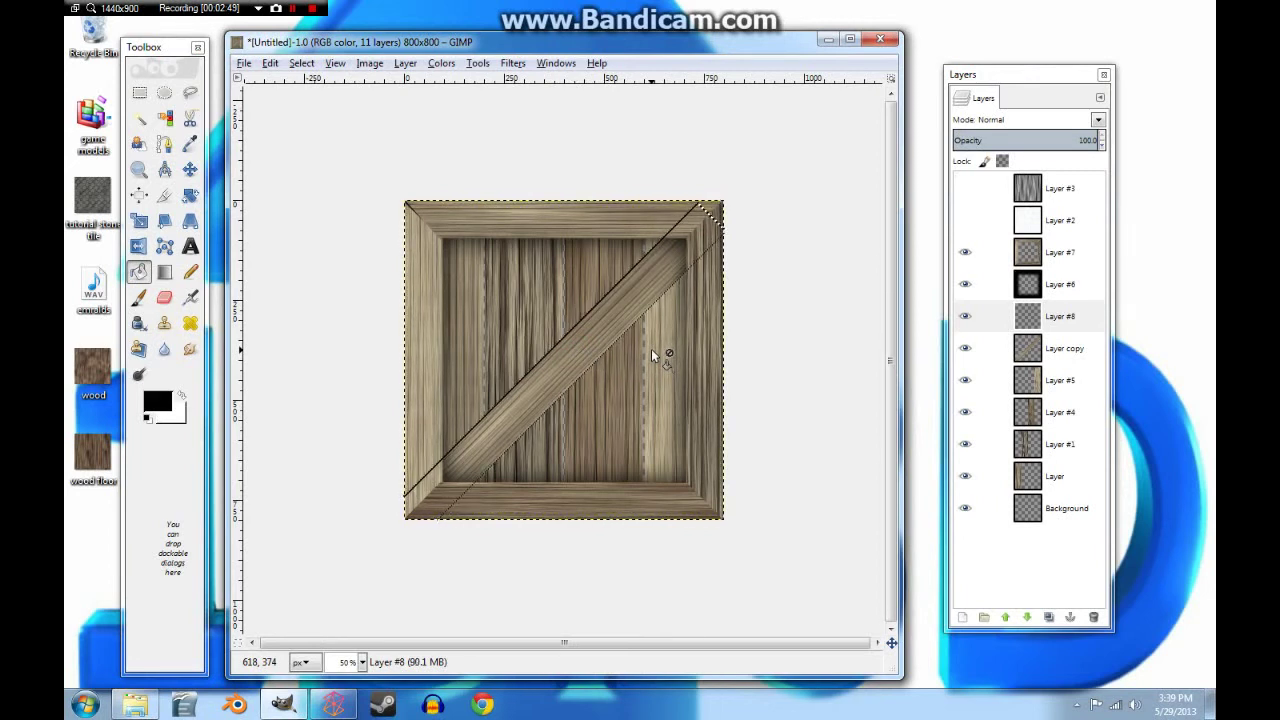
left_click(590, 330)
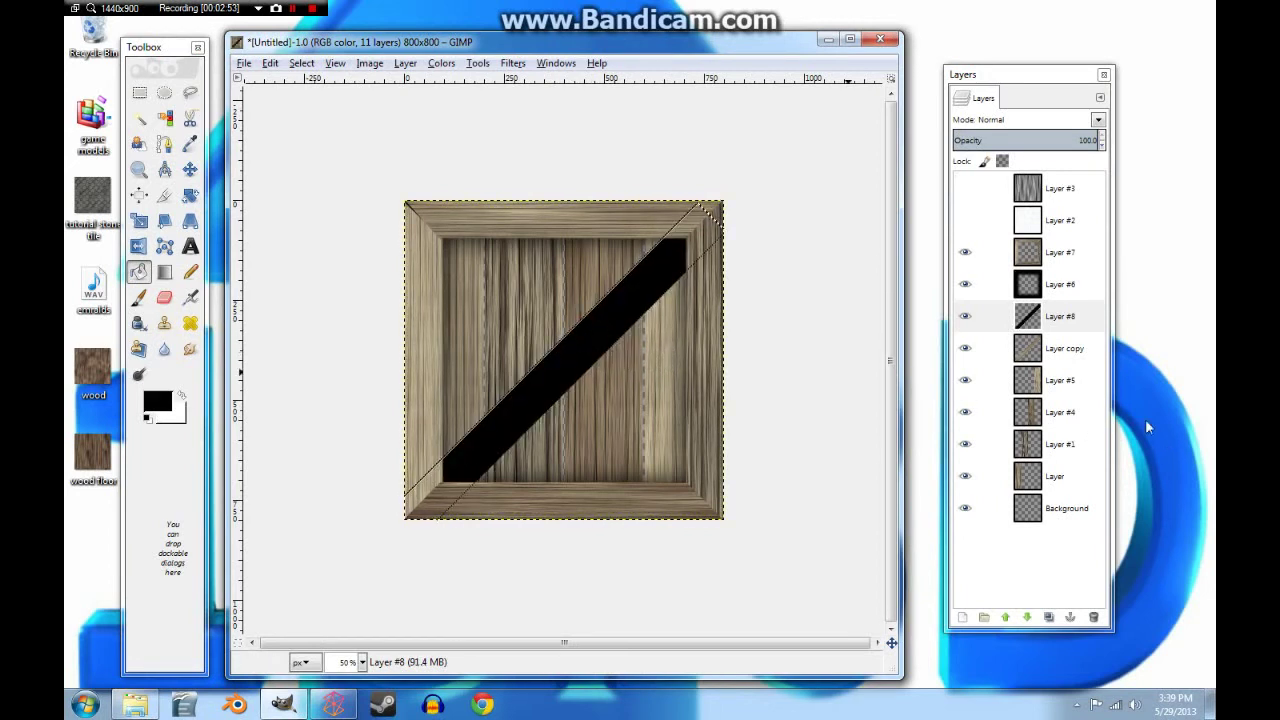
left_click_drag(1028, 316, 1035, 352)
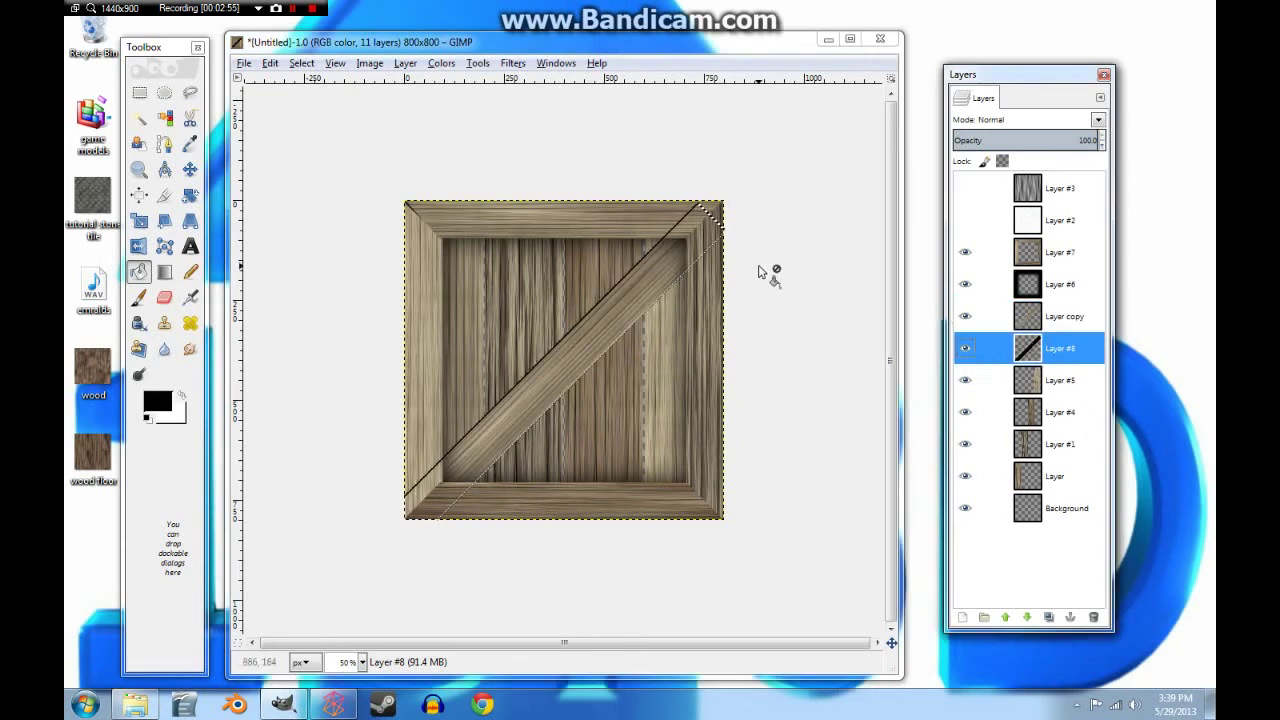
key("ctrl+shift+a")
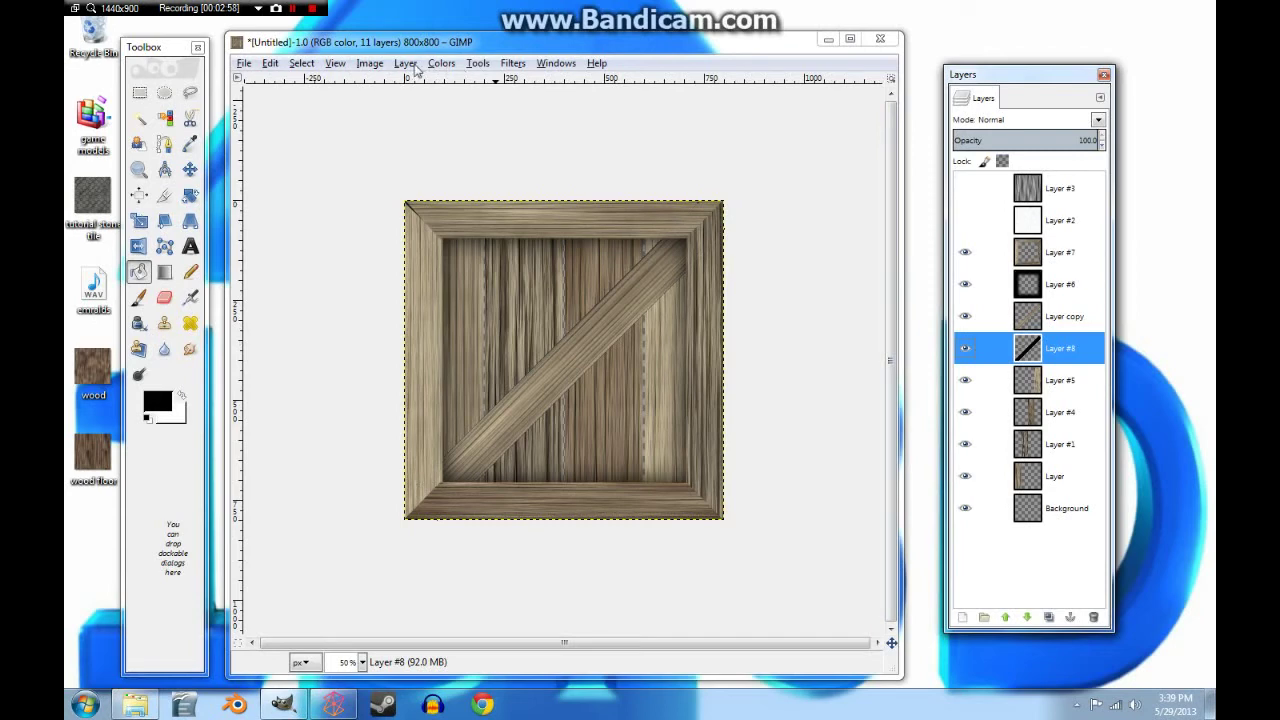
Apply a 100-pixel Gaussian Blur to the black brace Layer #8, then select Layer #7.
left_click(511, 63)
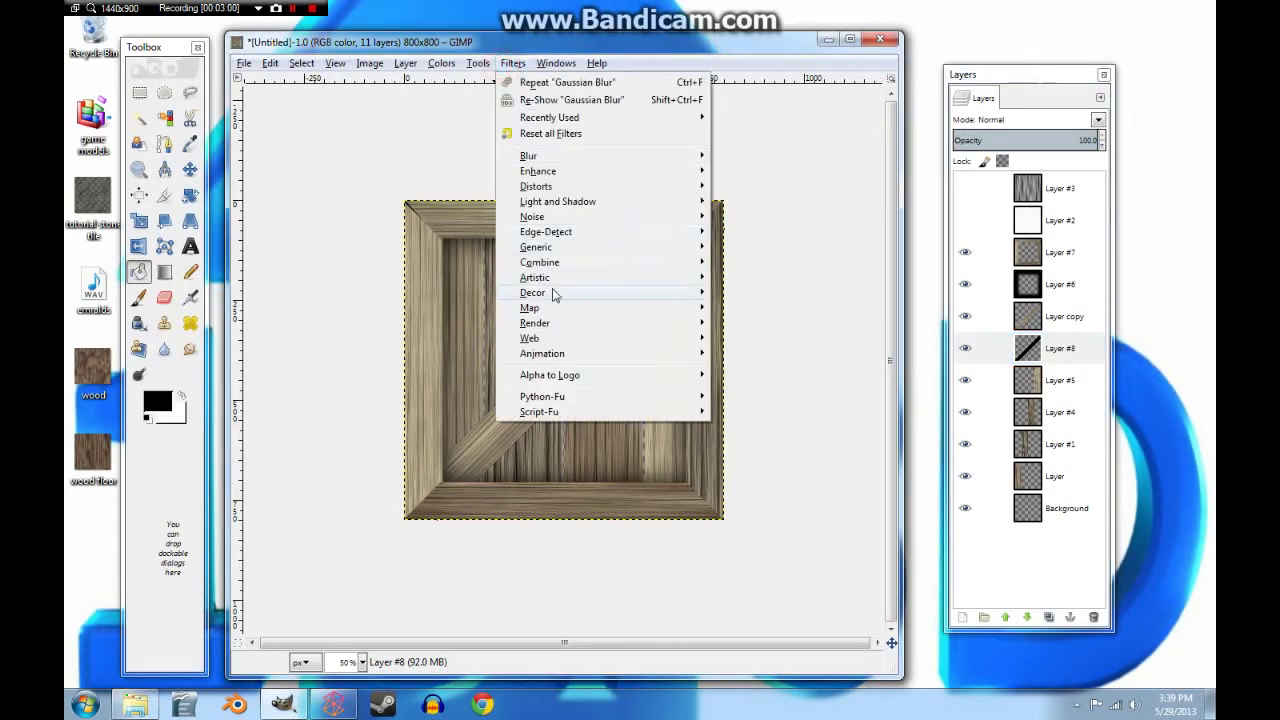
left_click(557, 163)
left_click(763, 171)
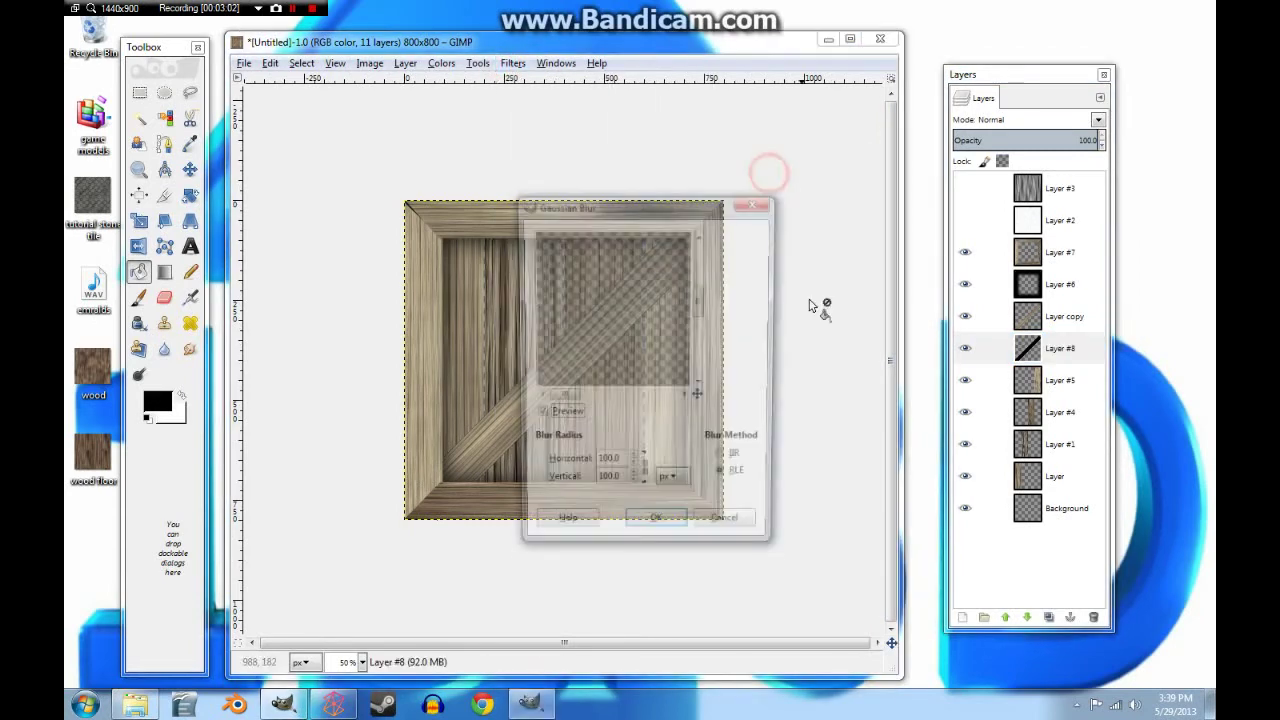
left_click_drag(705, 307, 702, 348)
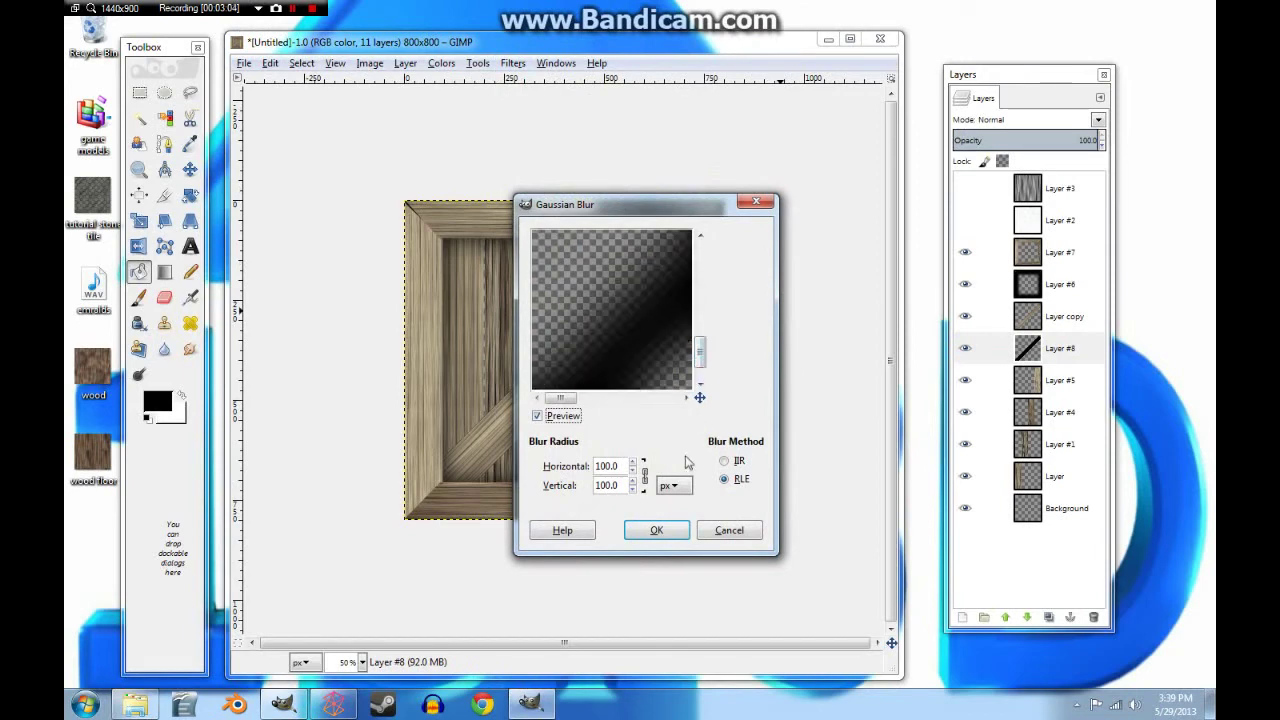
left_click(656, 529)
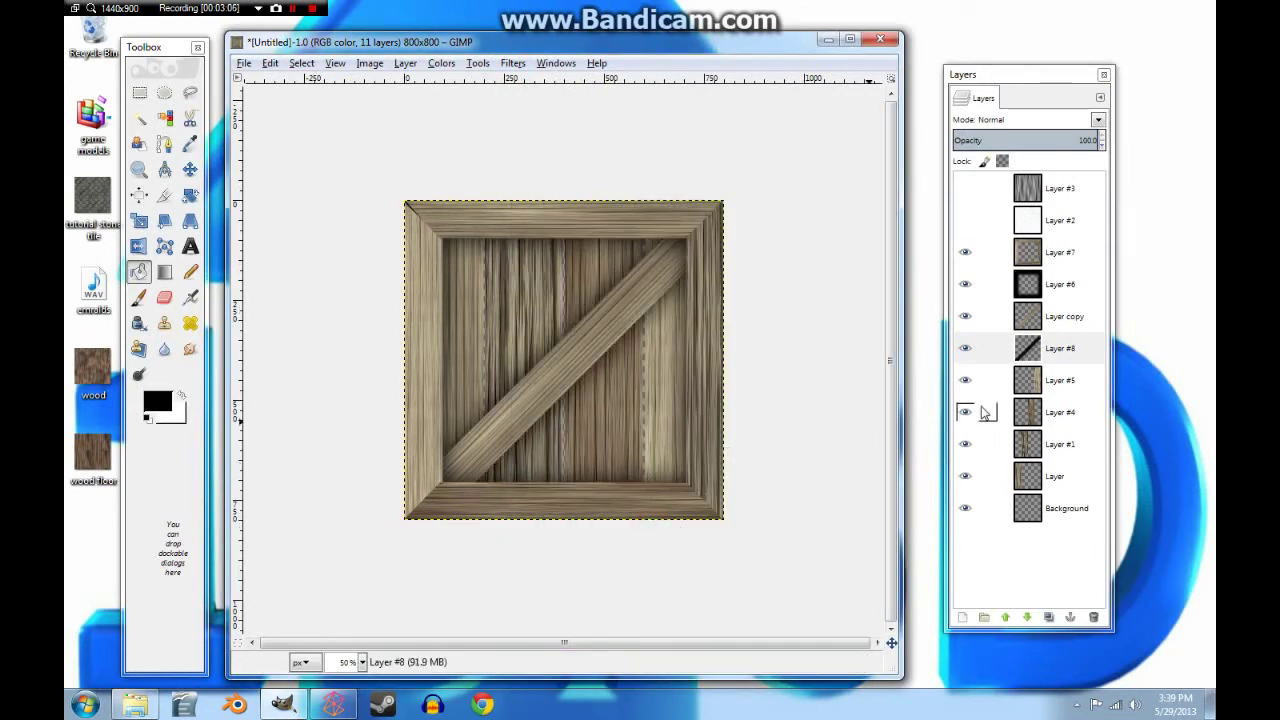
left_click(1045, 253)
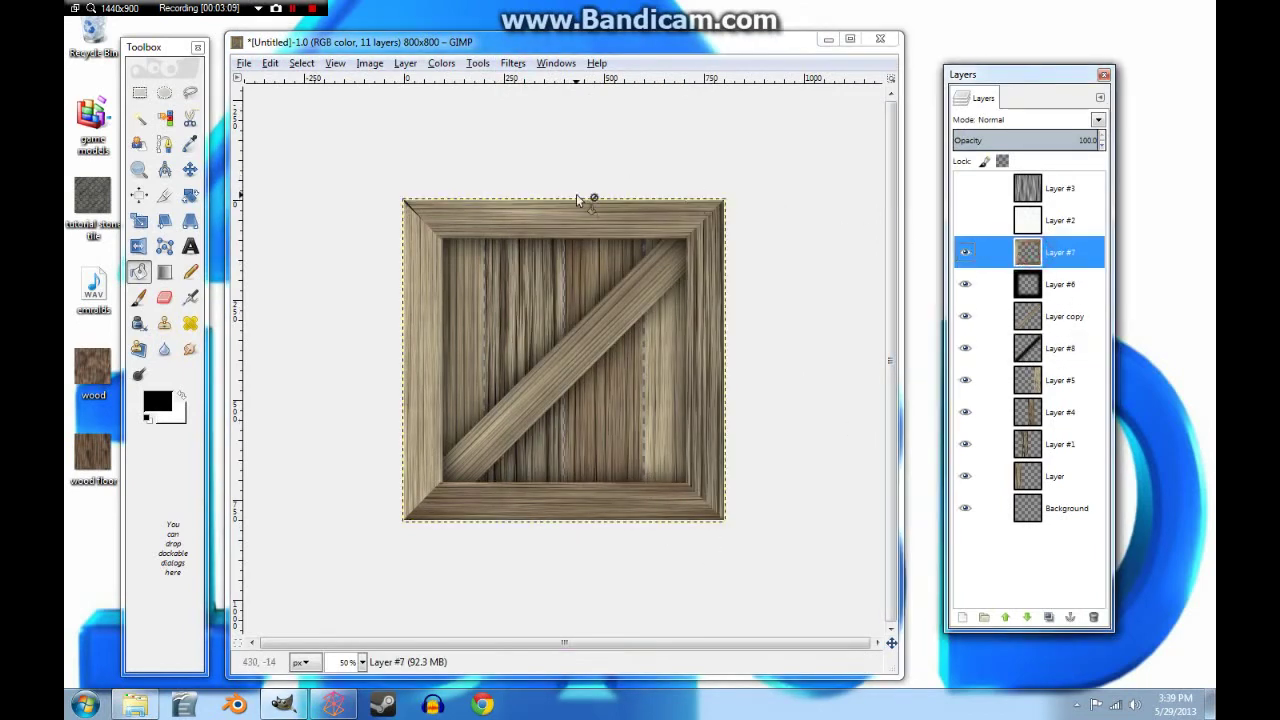
Remove Layer #7 and merge Layer #6 and Layer copy down into the layers below.
left_click(400, 63)
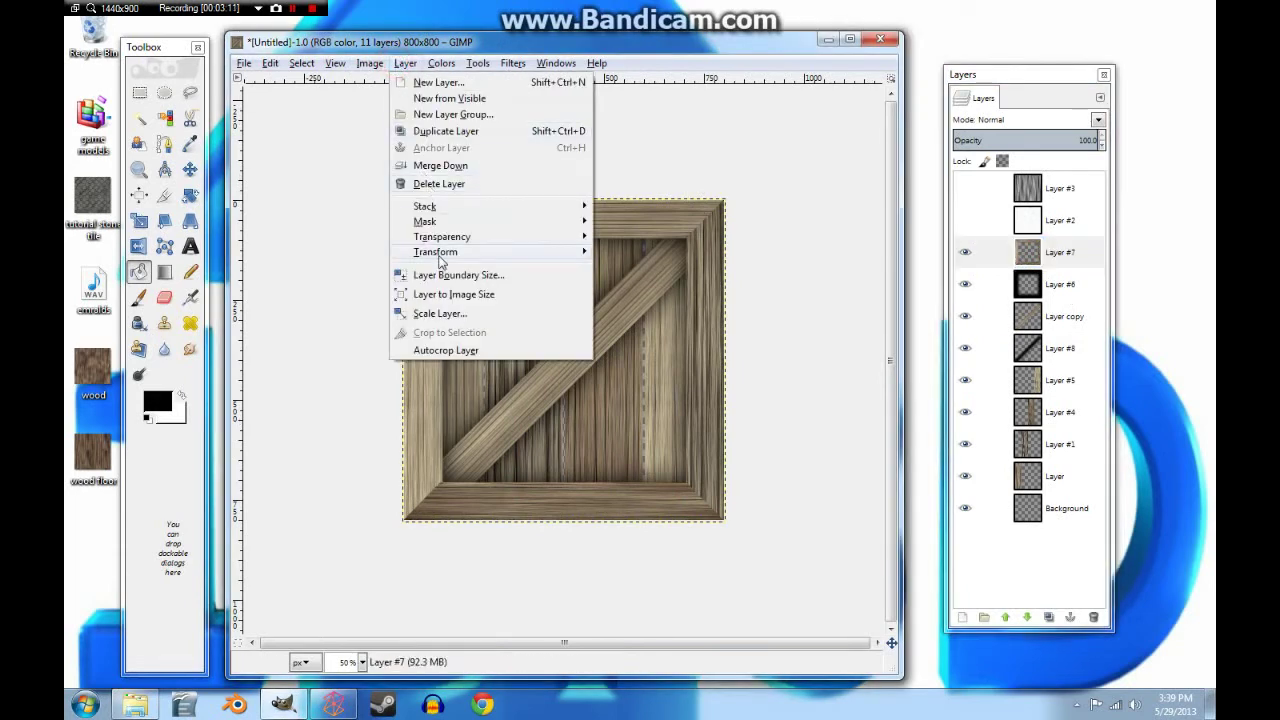
left_click(437, 180)
left_click(405, 63)
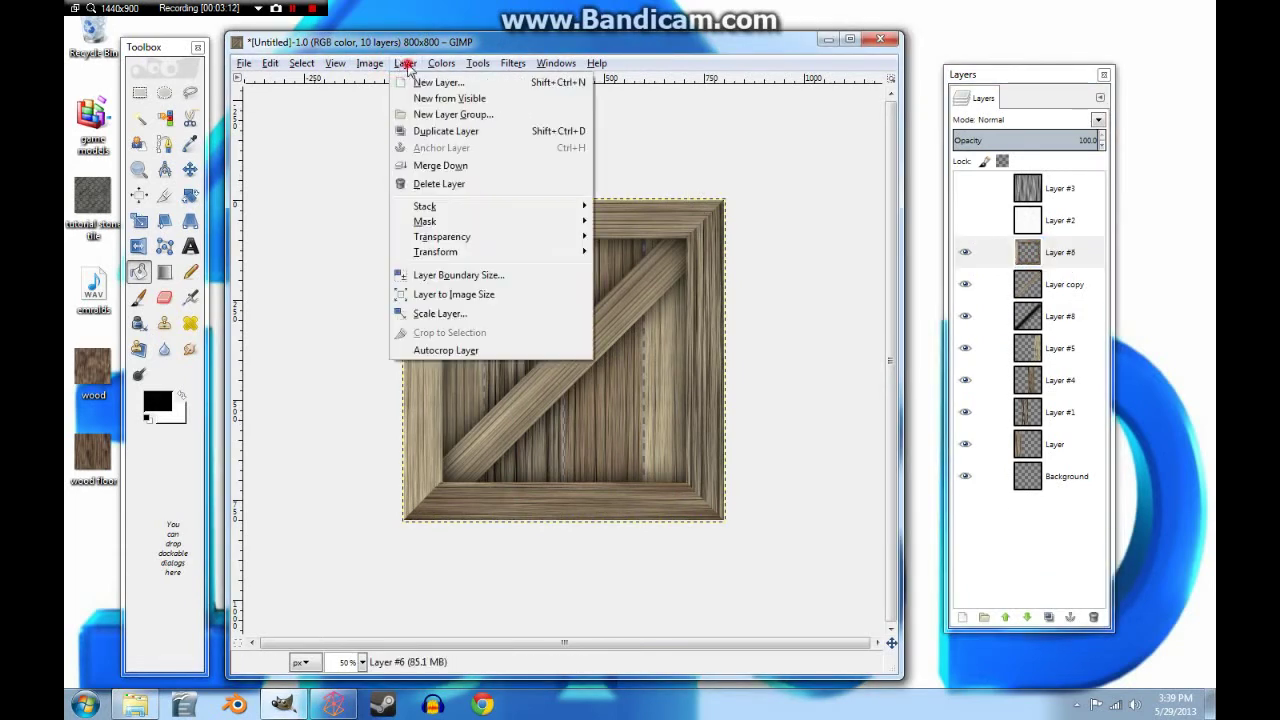
left_click(417, 165)
left_click(405, 63)
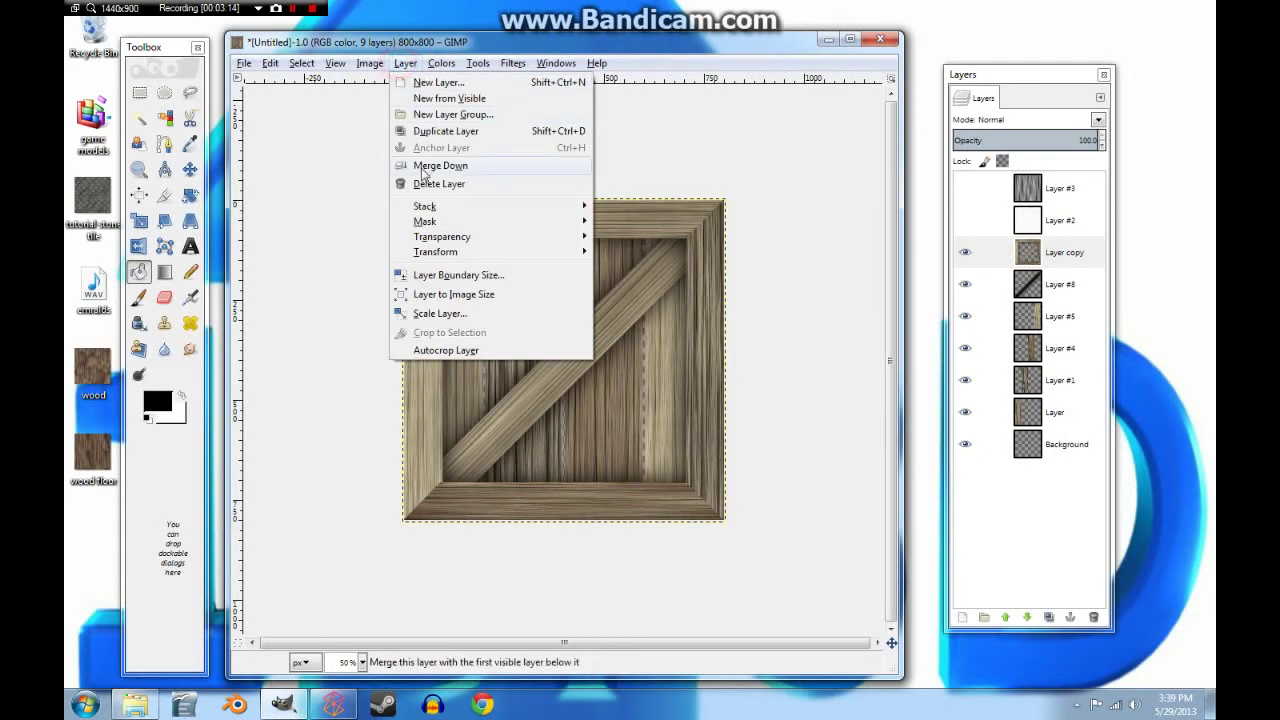
left_click(423, 168)
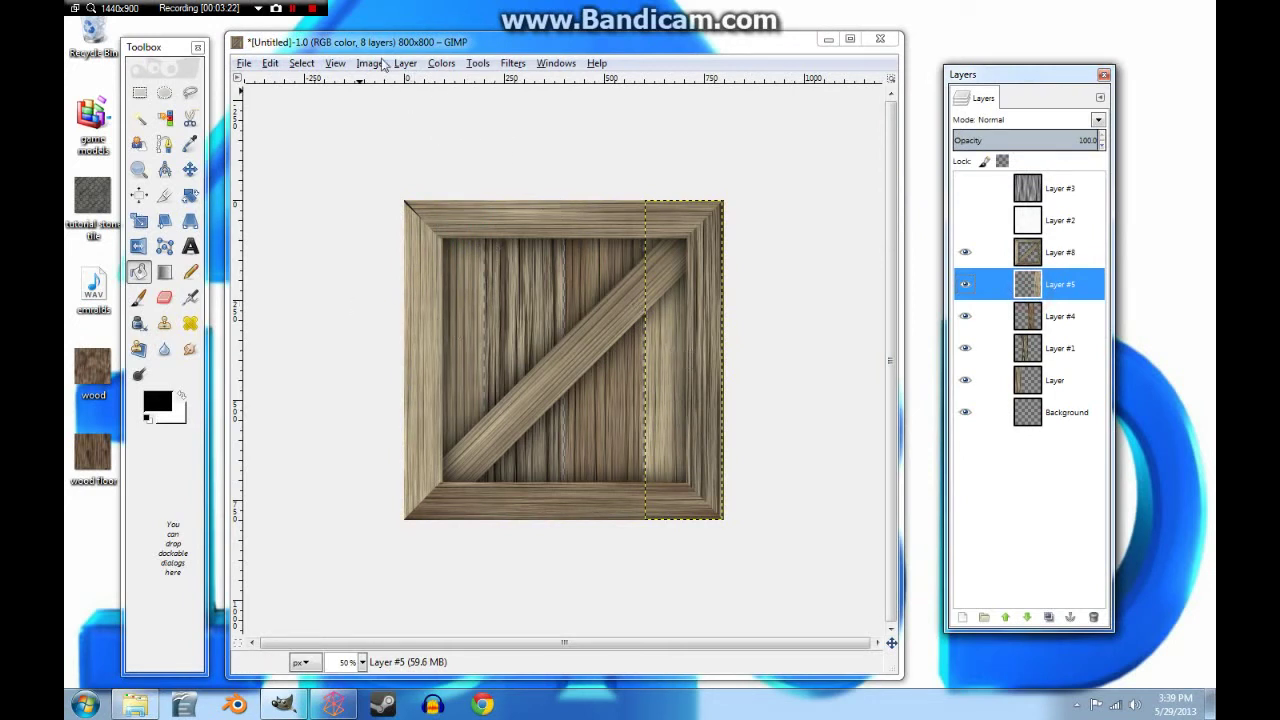
Merge plank layers #5, #4 and #1 down into the wood layer 'Layer'.
left_click(405, 63)
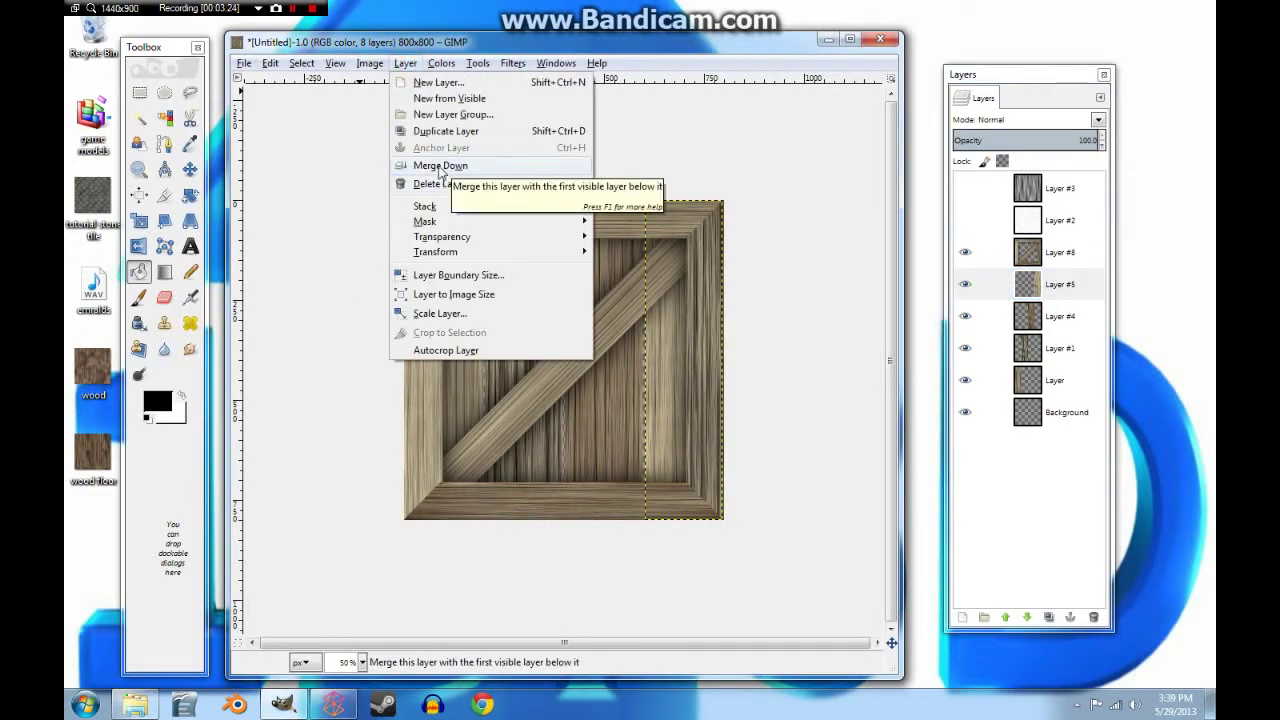
left_click(440, 166)
left_click(410, 64)
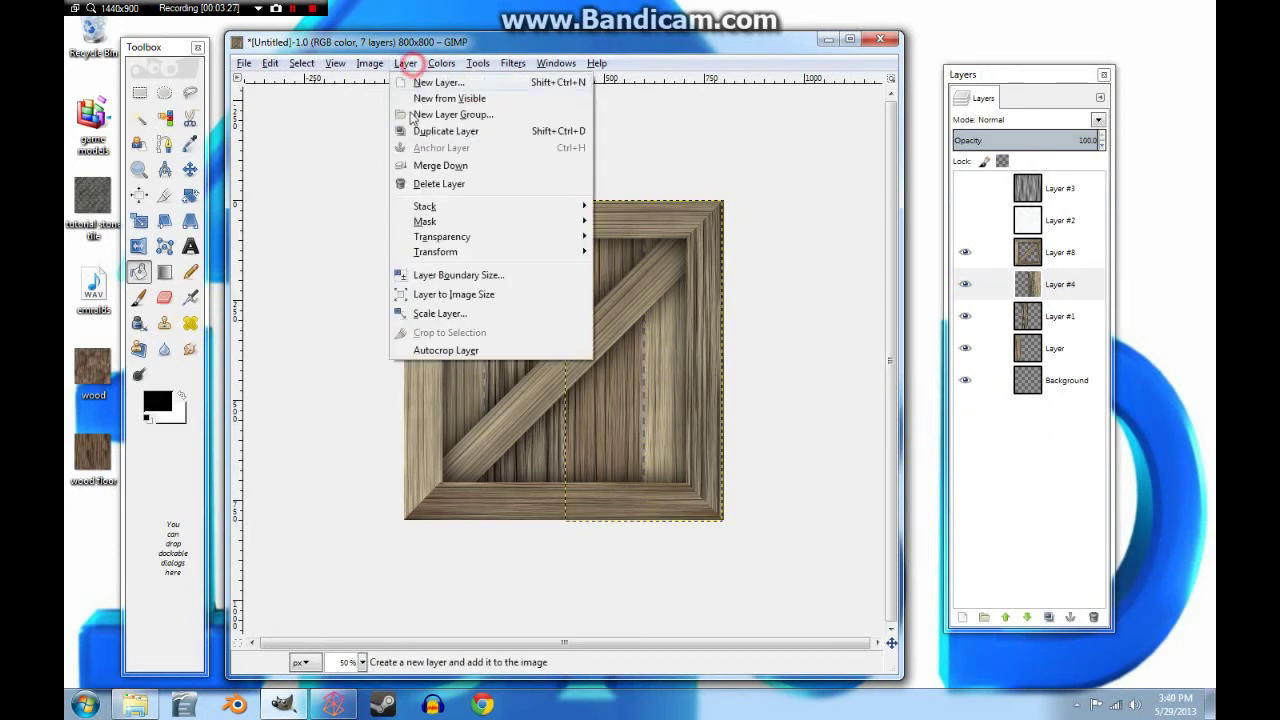
left_click(427, 166)
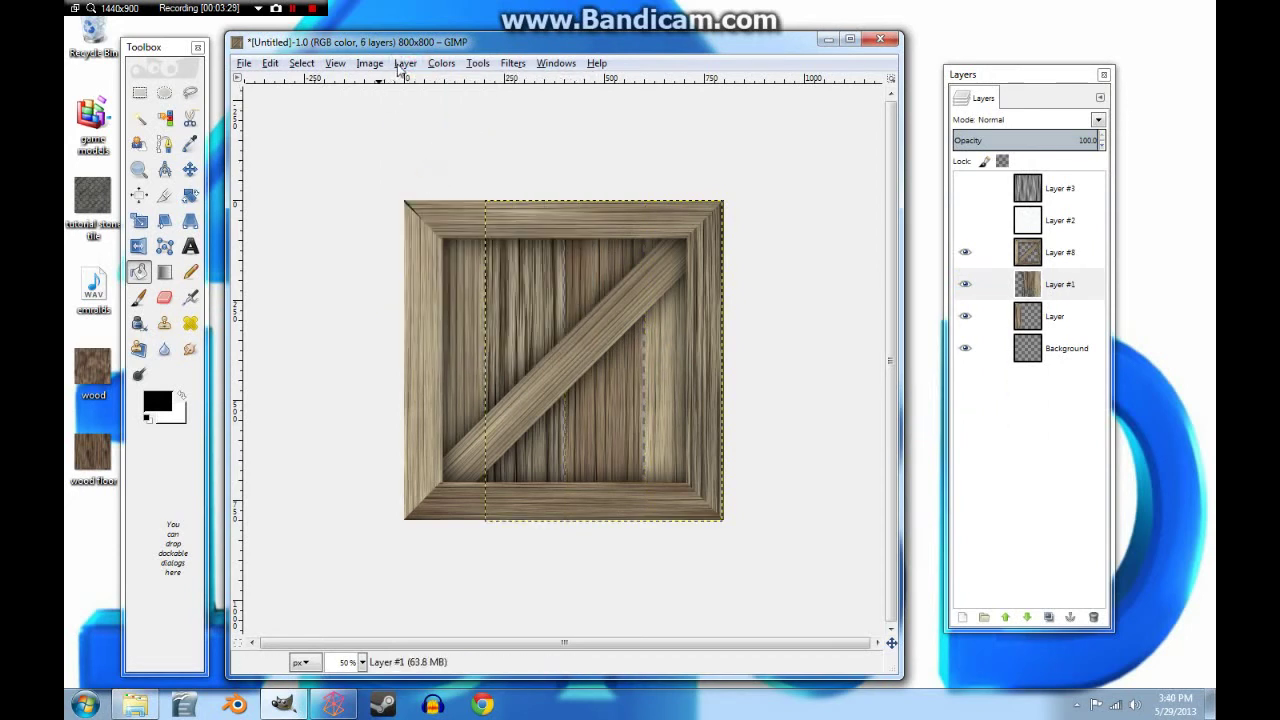
left_click(405, 64)
left_click(427, 166)
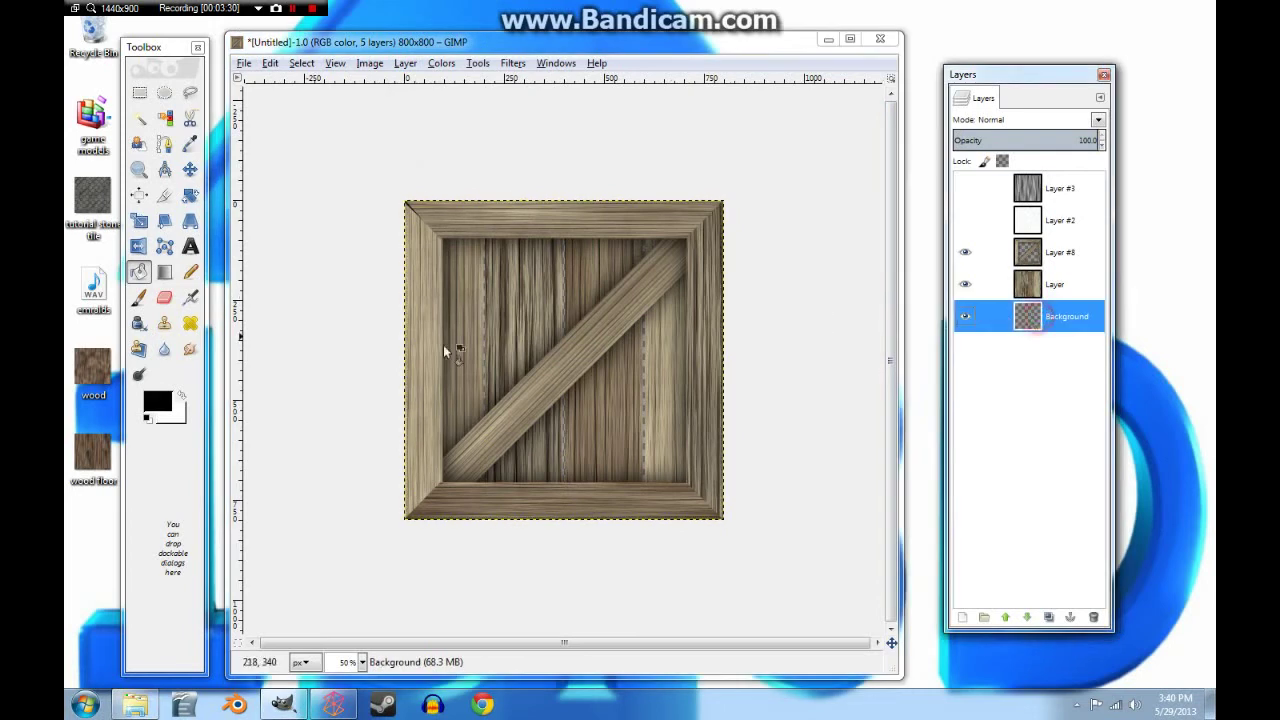
Fill the Background layer with greyish brown 806a56, then select the wood layer 'Layer'.
left_click(160, 403)
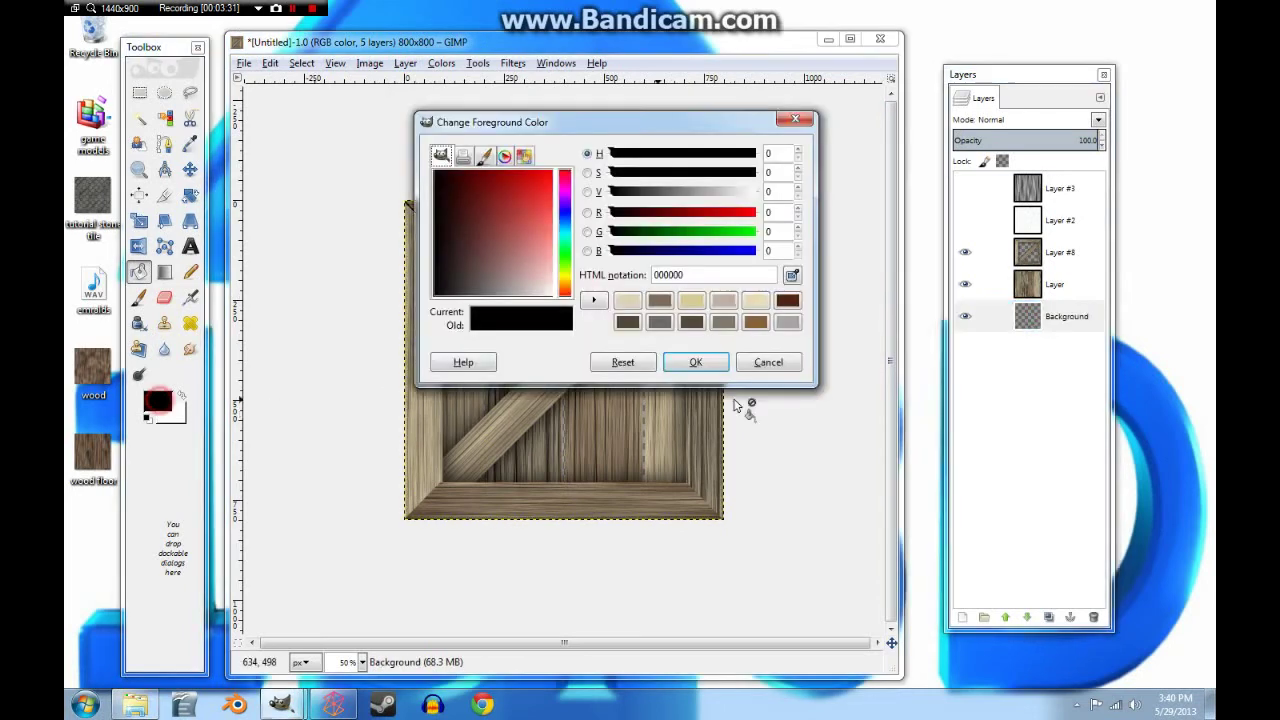
left_click(756, 322)
left_click(695, 362)
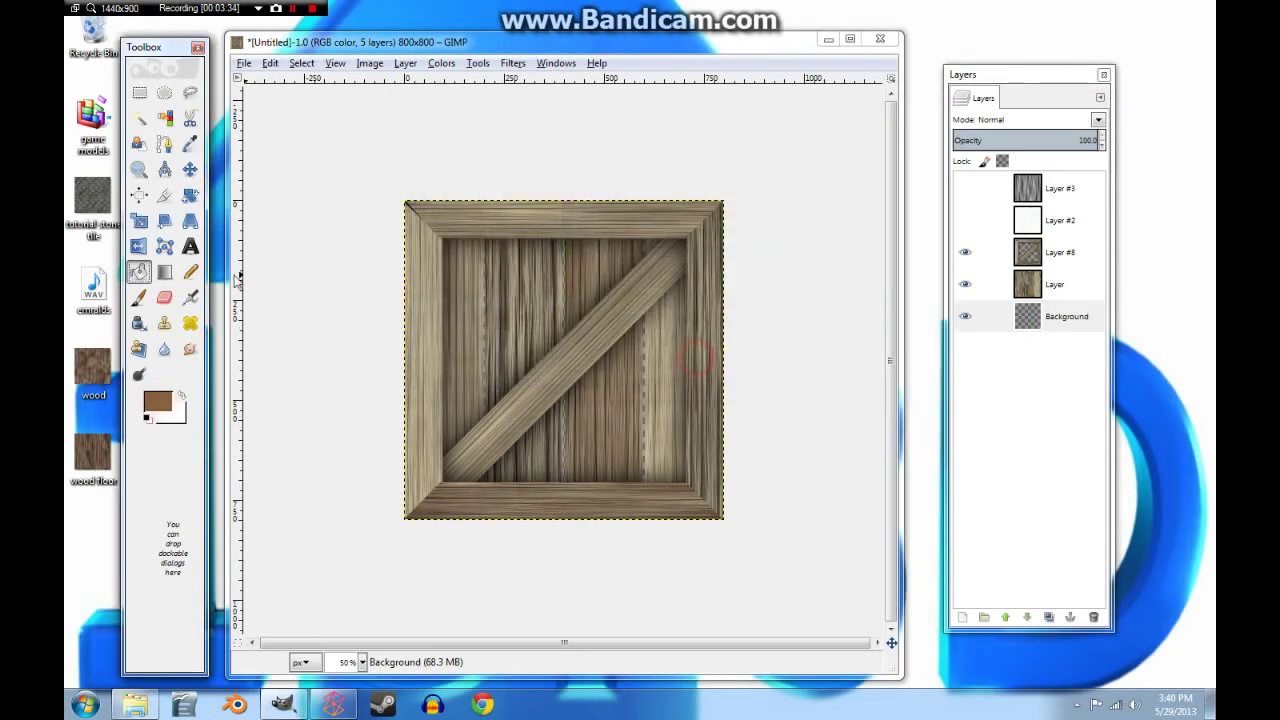
left_click(540, 444)
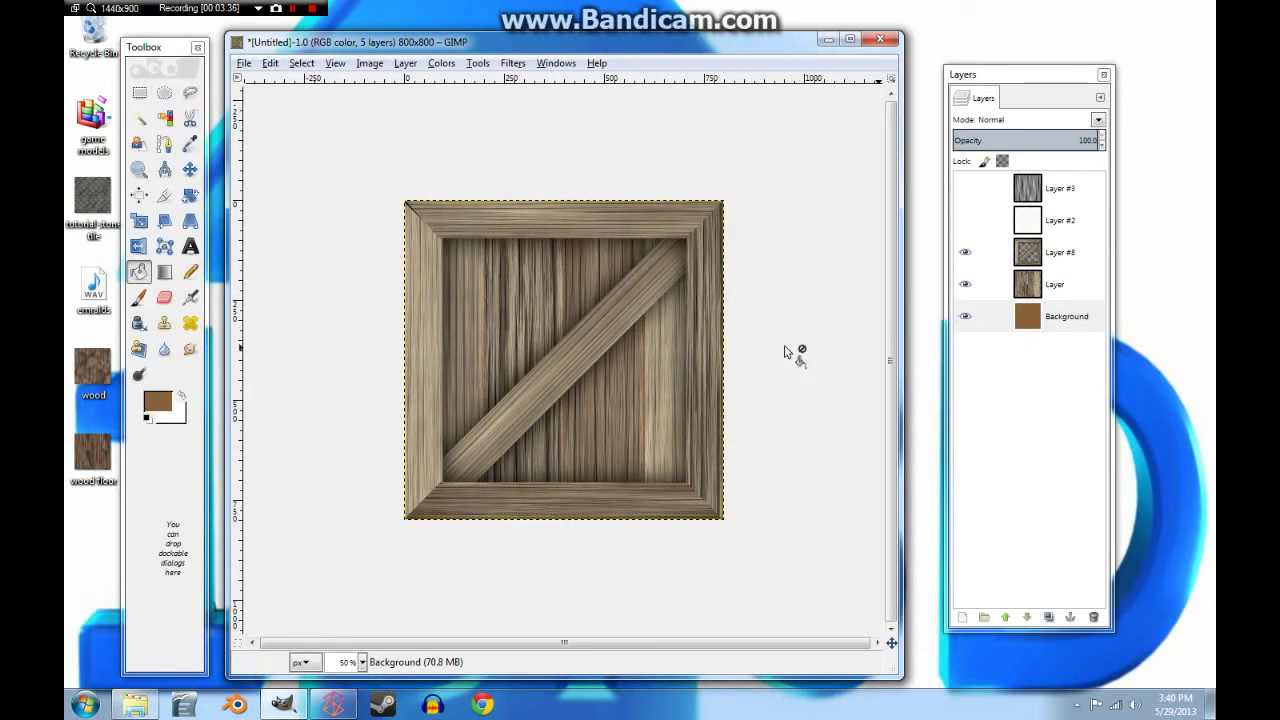
left_click(155, 404)
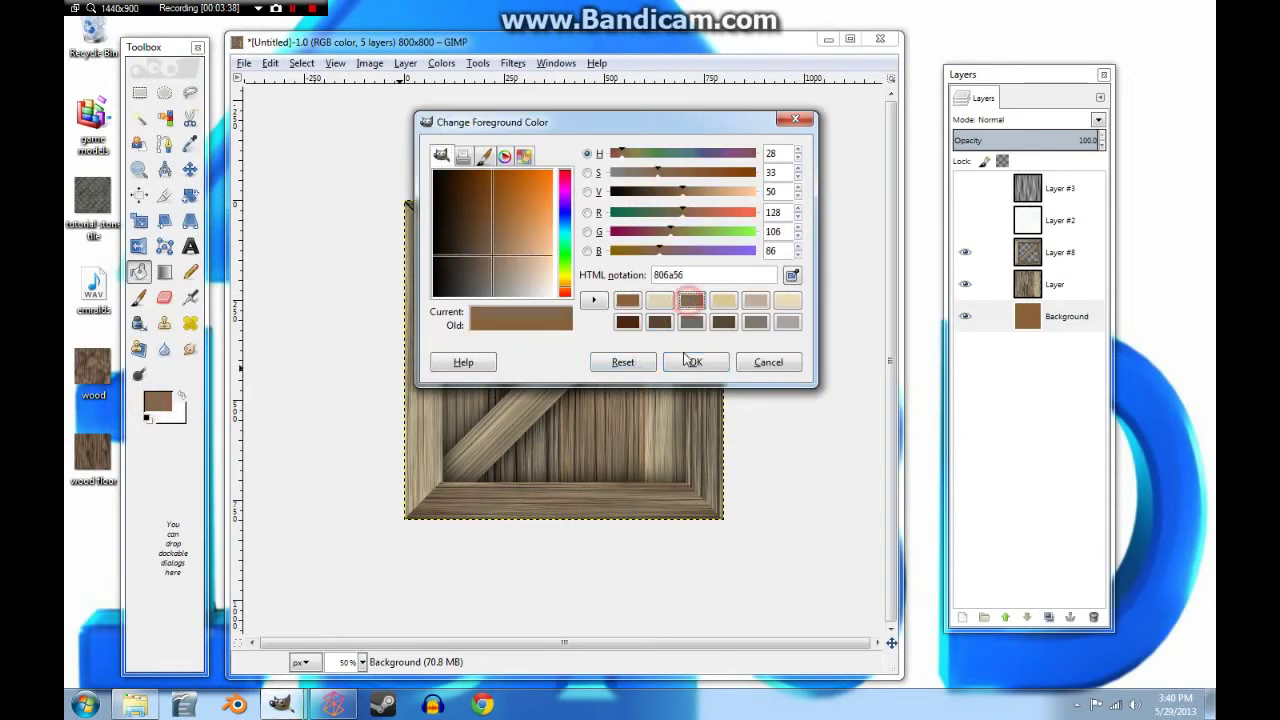
left_click(693, 362)
left_click(614, 401)
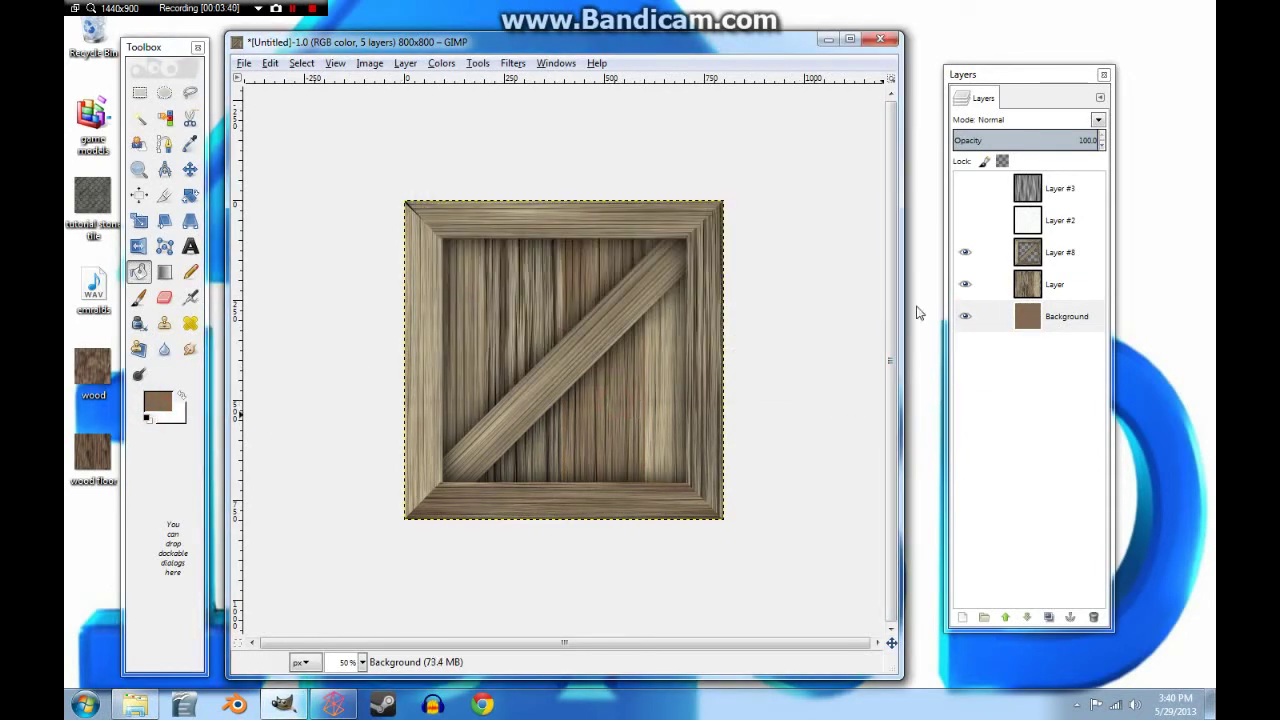
left_click(1015, 289)
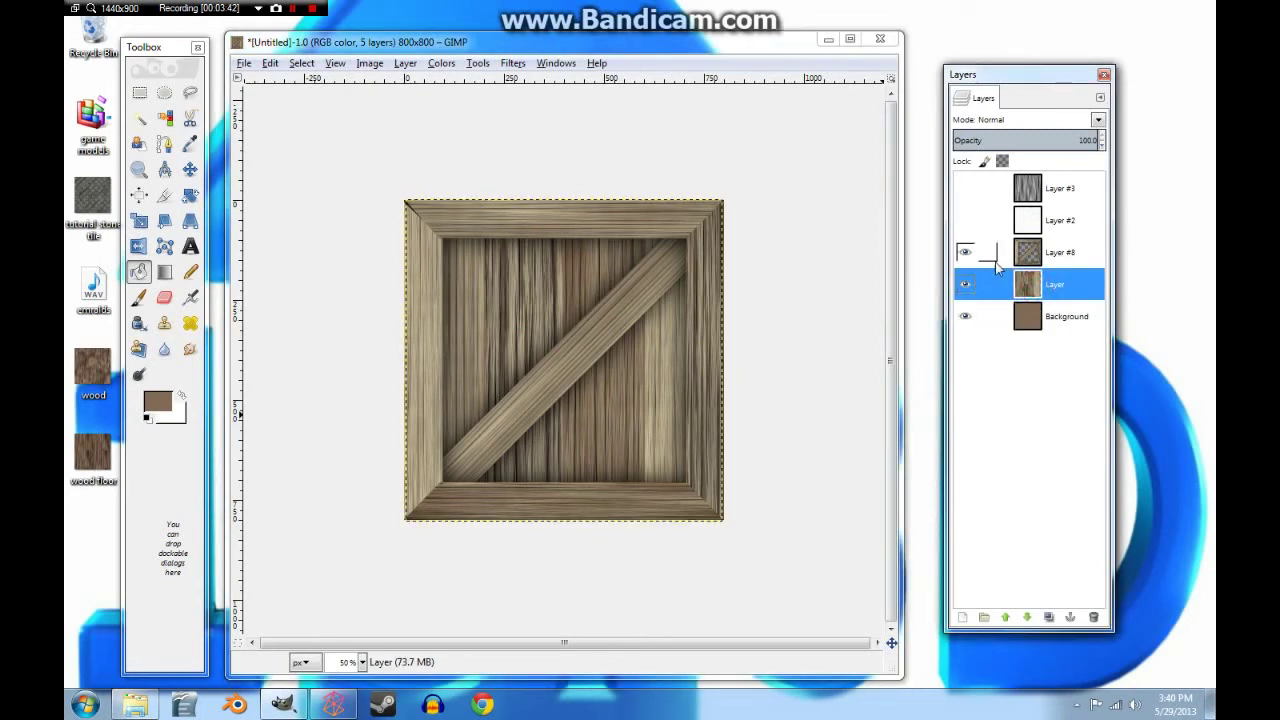
At 200% zoom, hide the Background layer and Fuzzy Select the transparent plank gaps, then return to 50%.
left_click(361, 662)
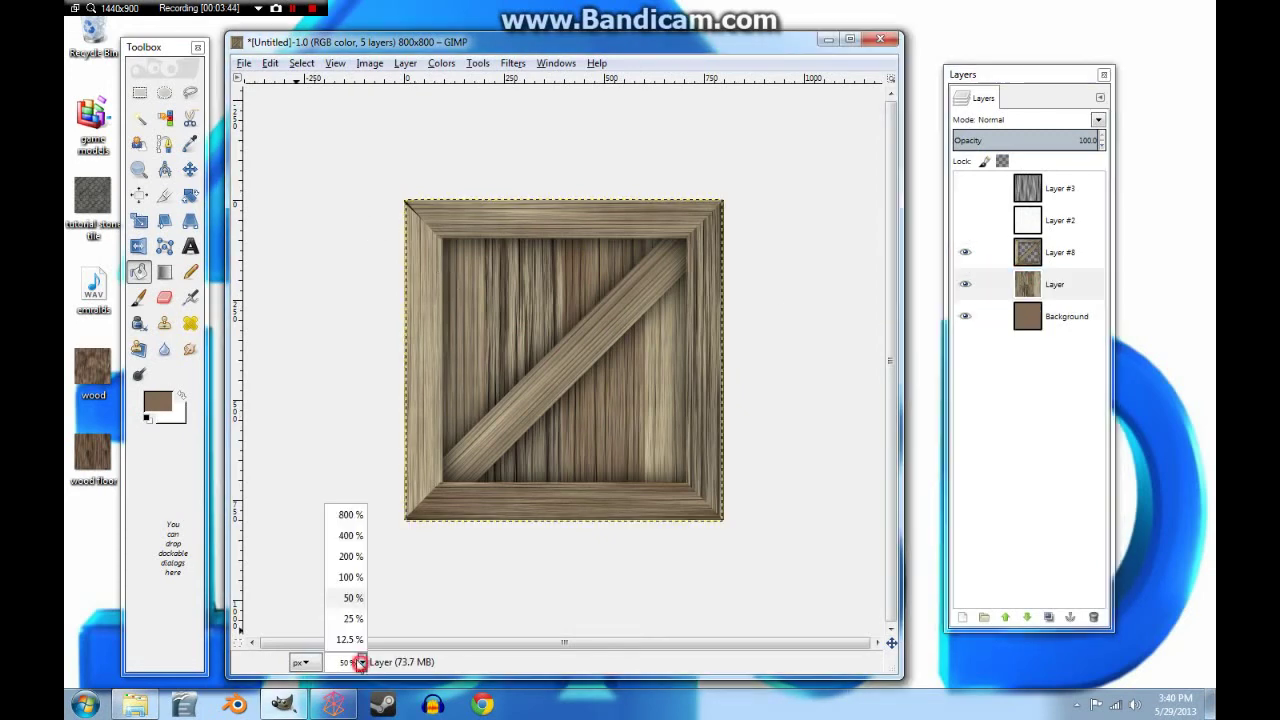
left_click(351, 568)
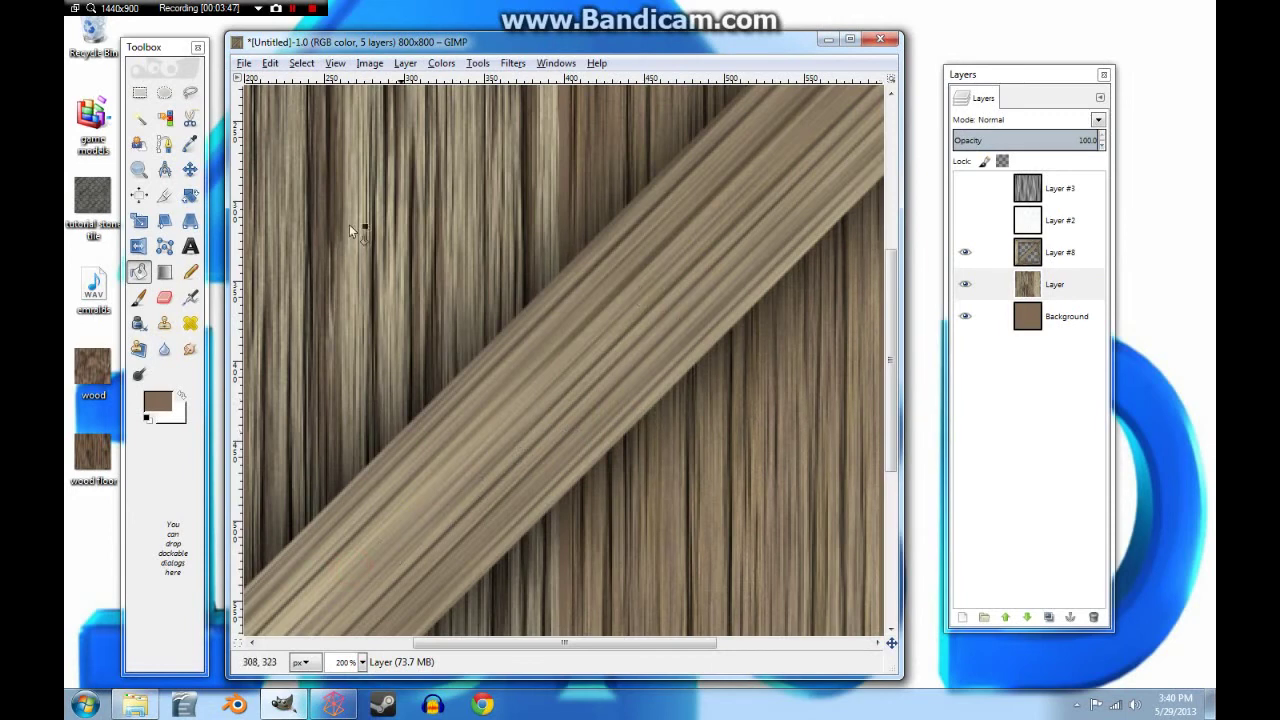
left_click(164, 117)
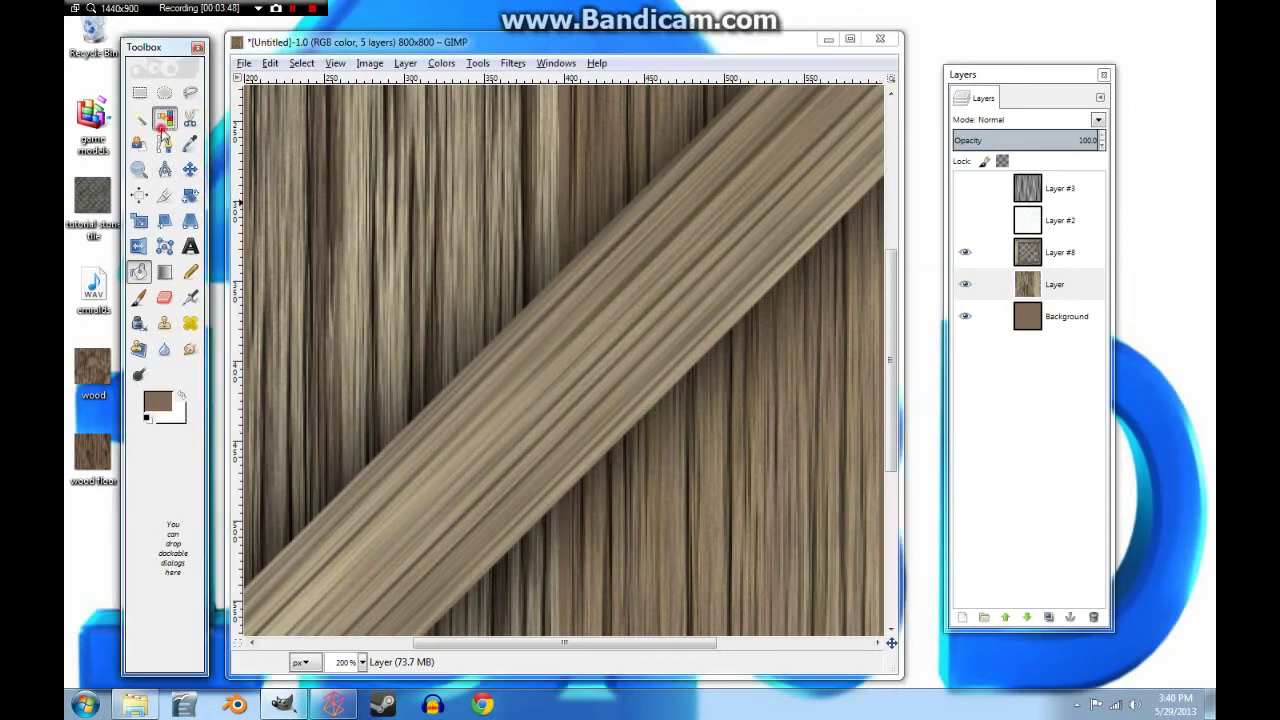
left_click(966, 317)
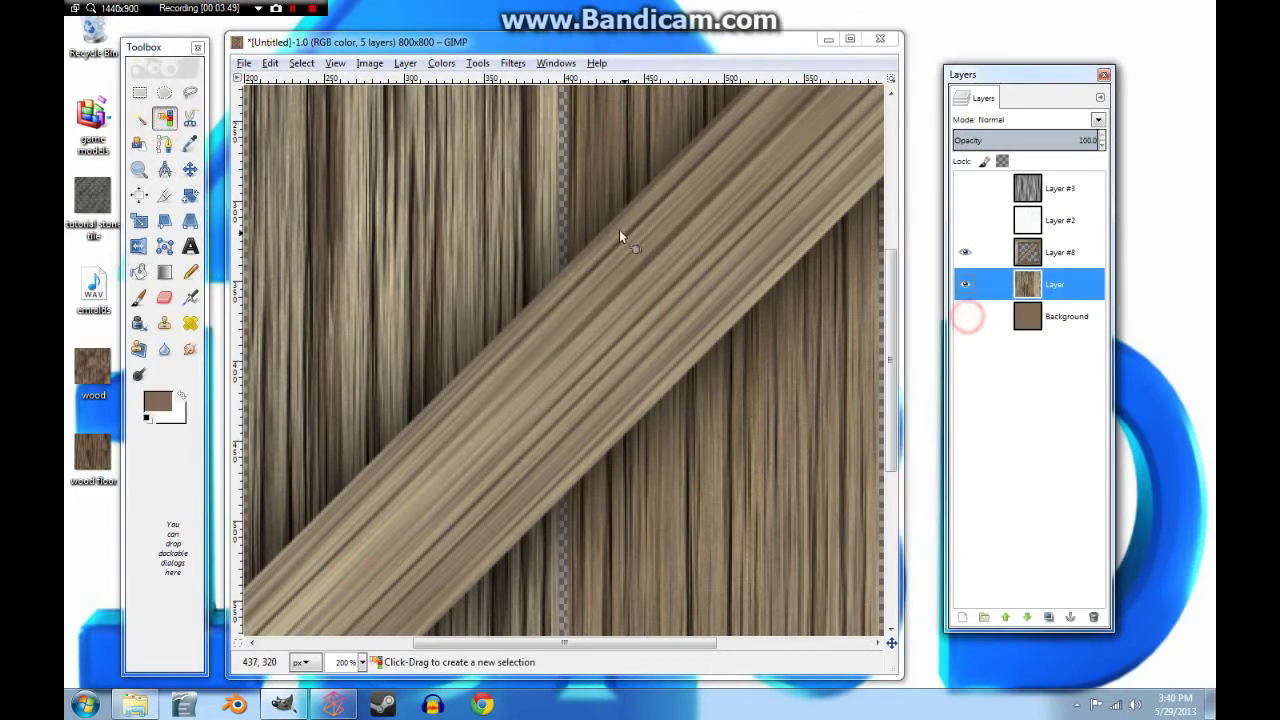
left_click(562, 226)
left_click(363, 663)
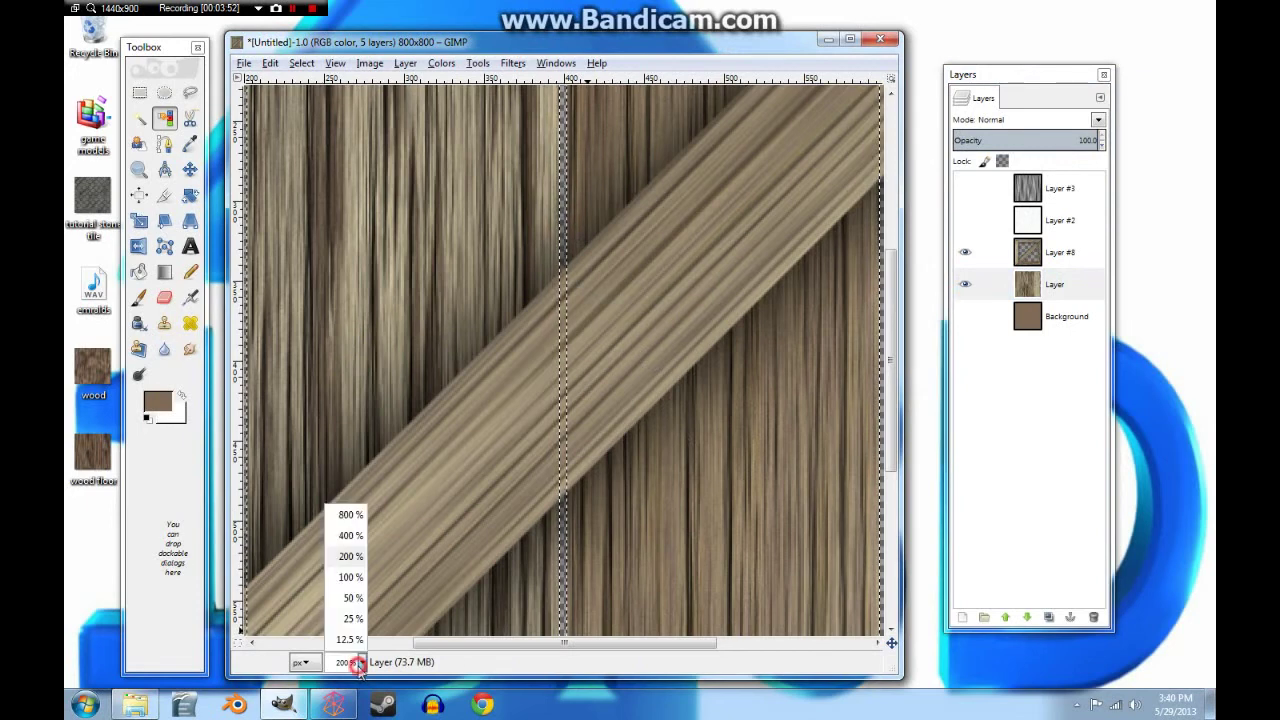
left_click(349, 588)
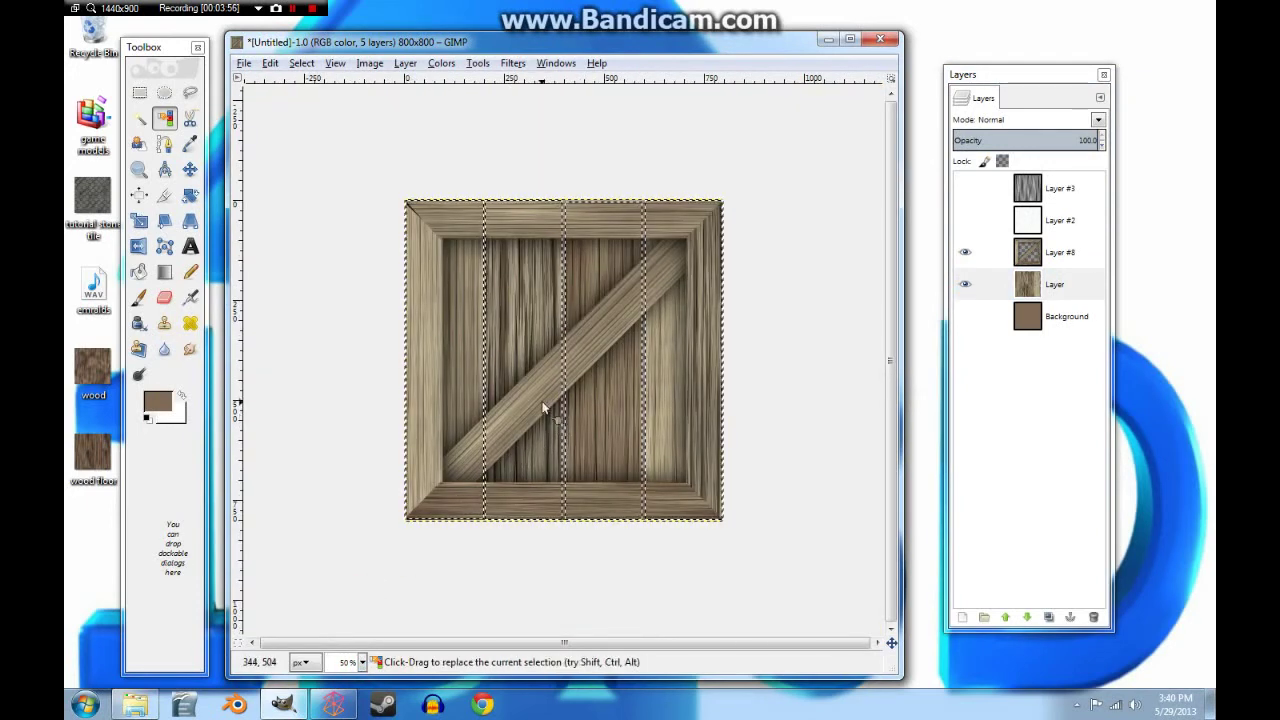
Add Layer #1, fill the gap selection black, move it below the wood layer, and deselect.
left_click(962, 617)
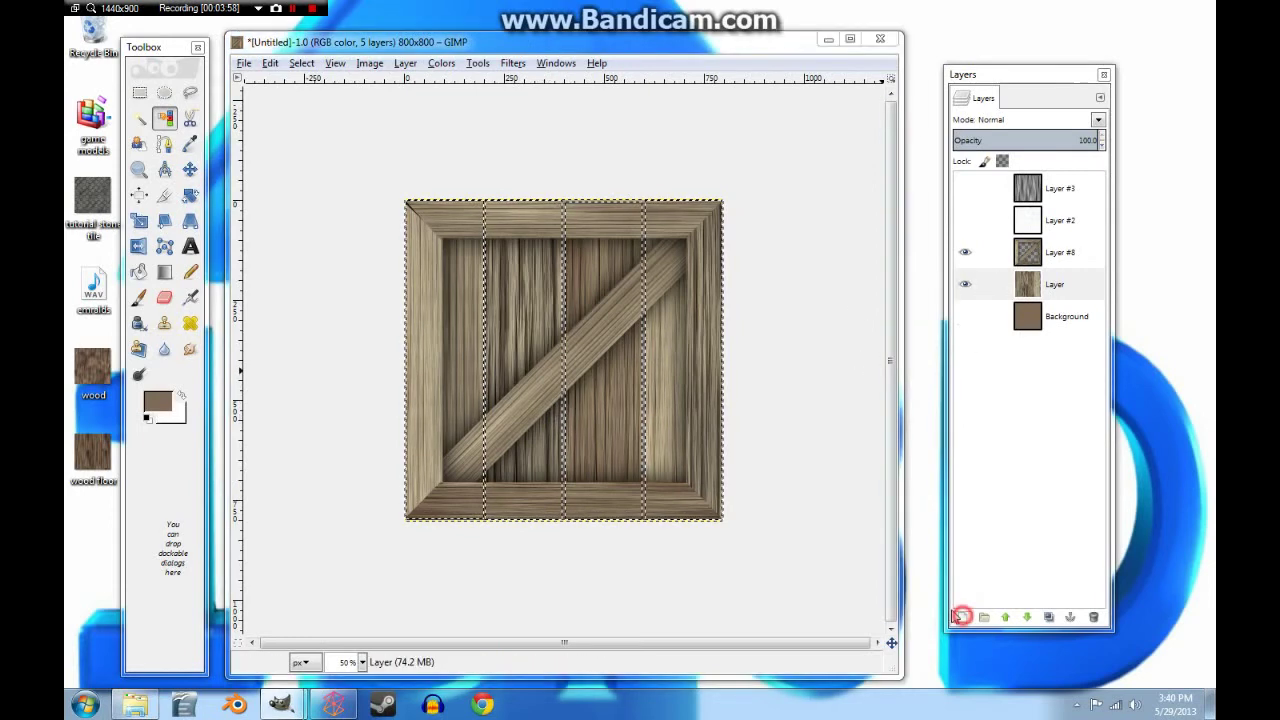
left_click(247, 317)
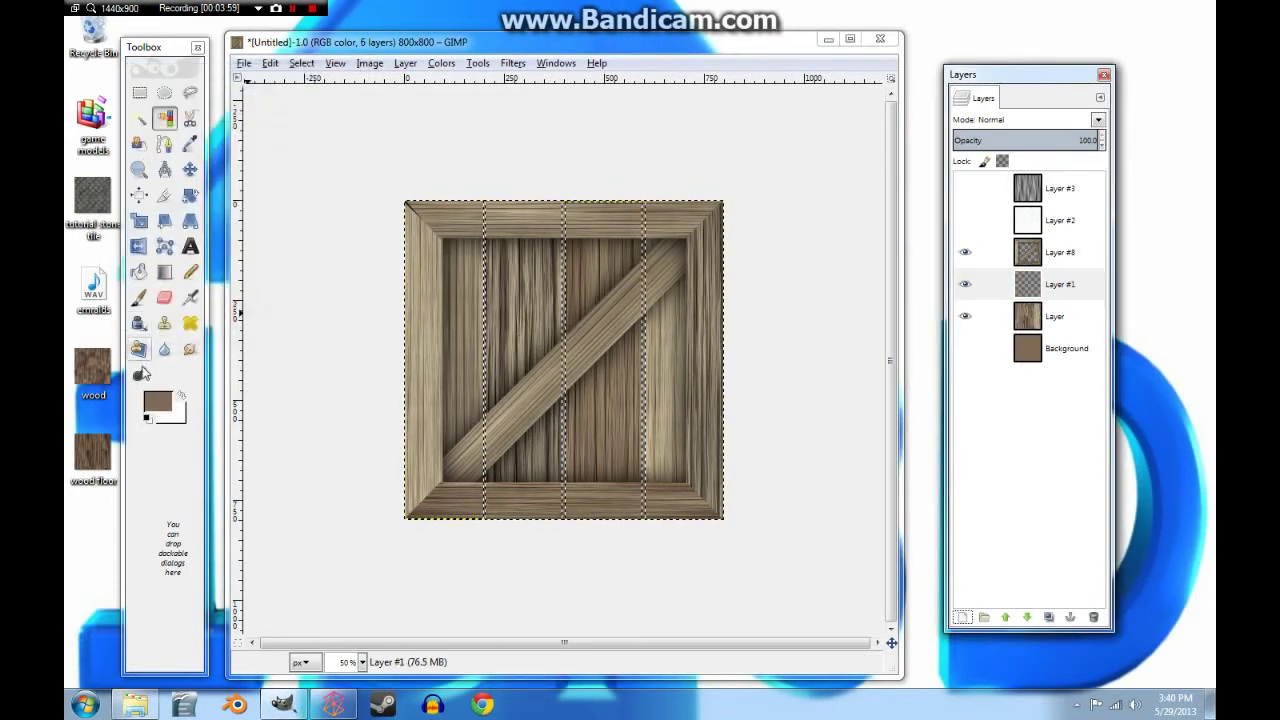
left_click(147, 418)
key("shift+b")
left_click(538, 380)
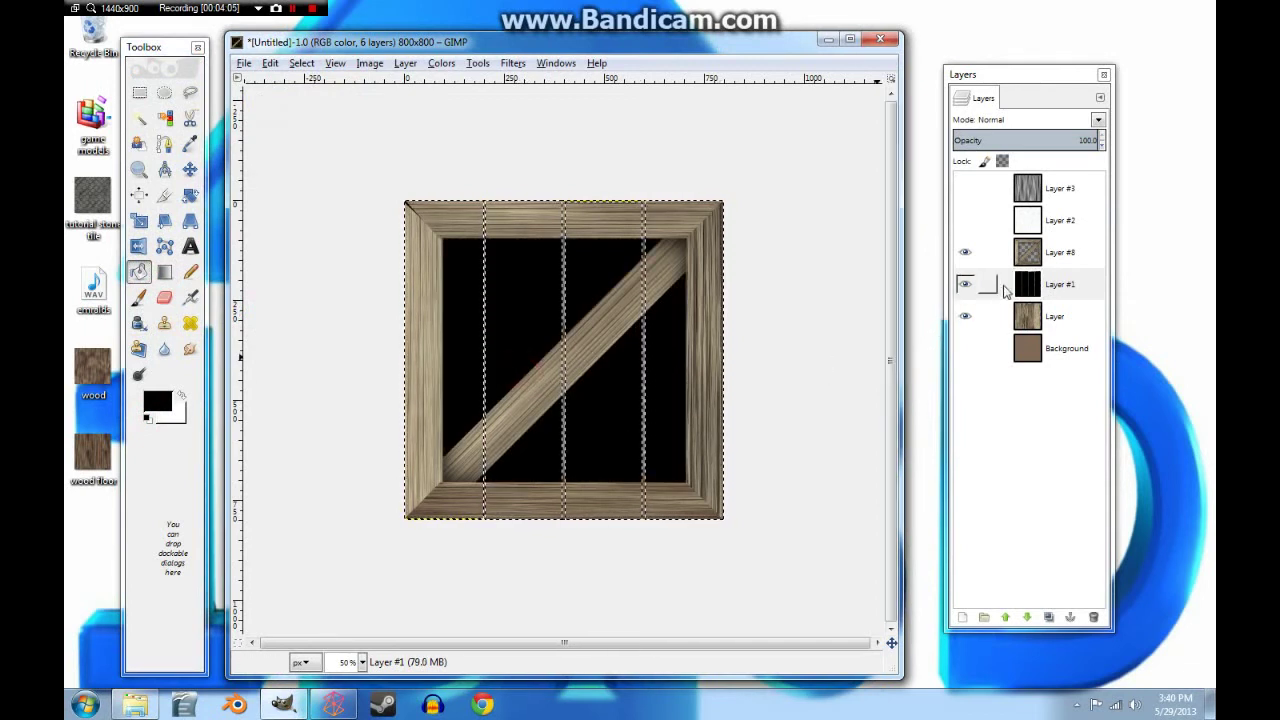
left_click_drag(1028, 284, 1040, 334)
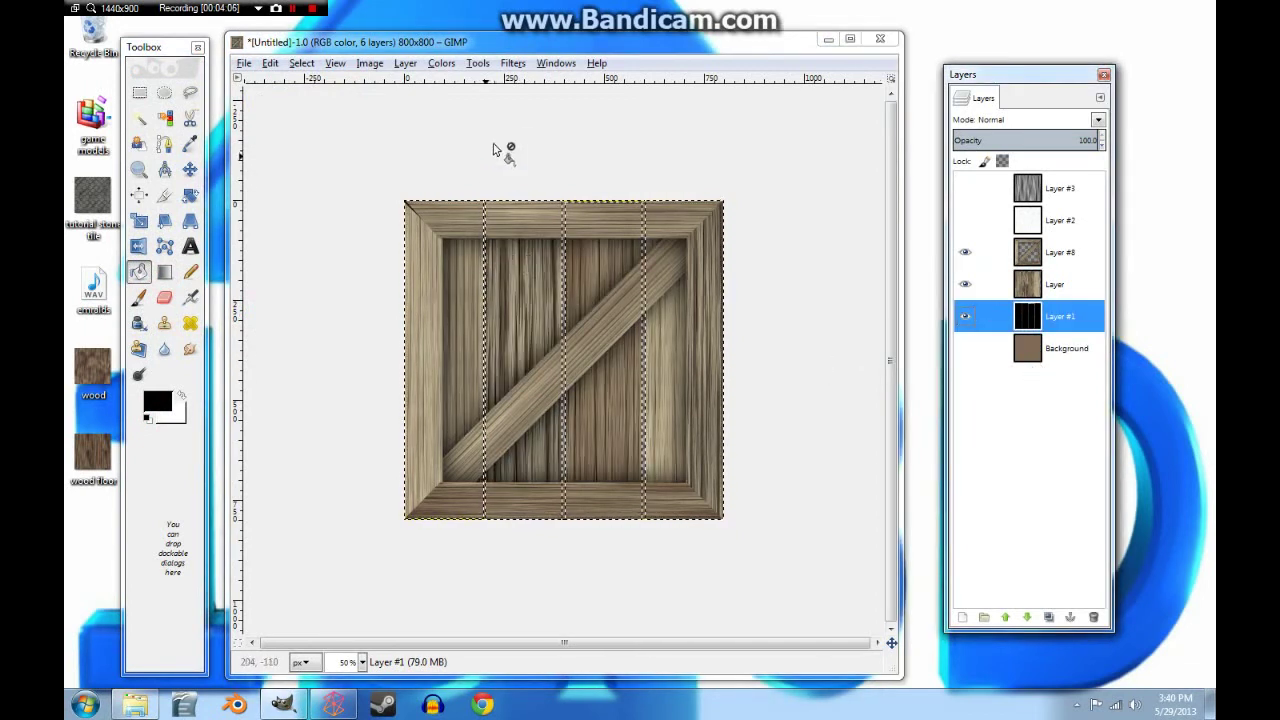
left_click(571, 238)
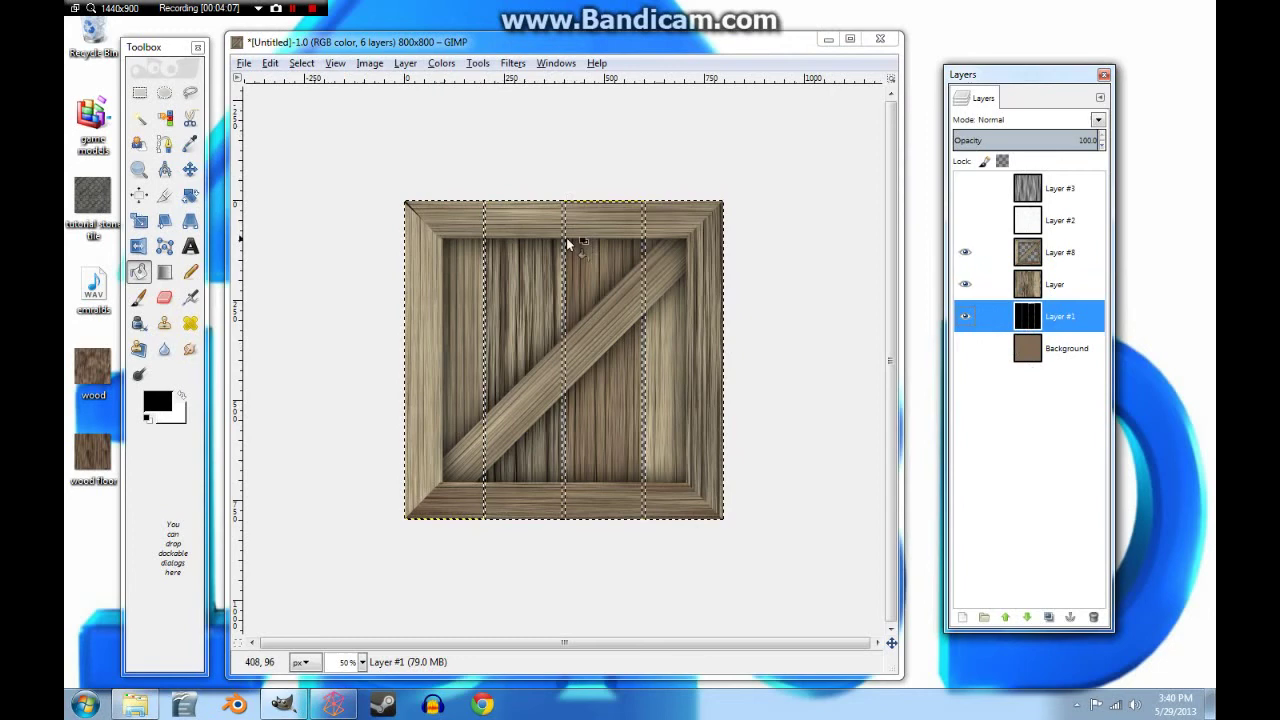
Soften the black shadow layer with a 15-pixel Gaussian Blur and show the Background layer again.
left_click(517, 63)
left_click(511, 160)
left_click(791, 175)
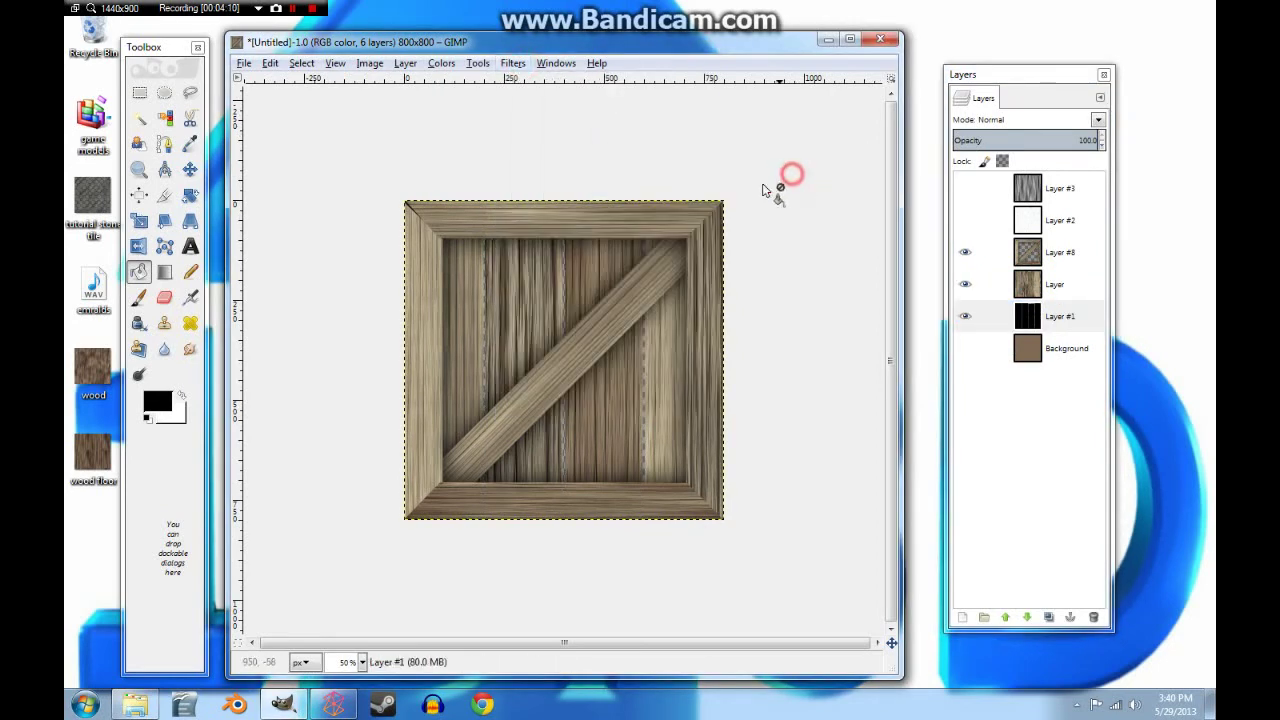
double_click(607, 466)
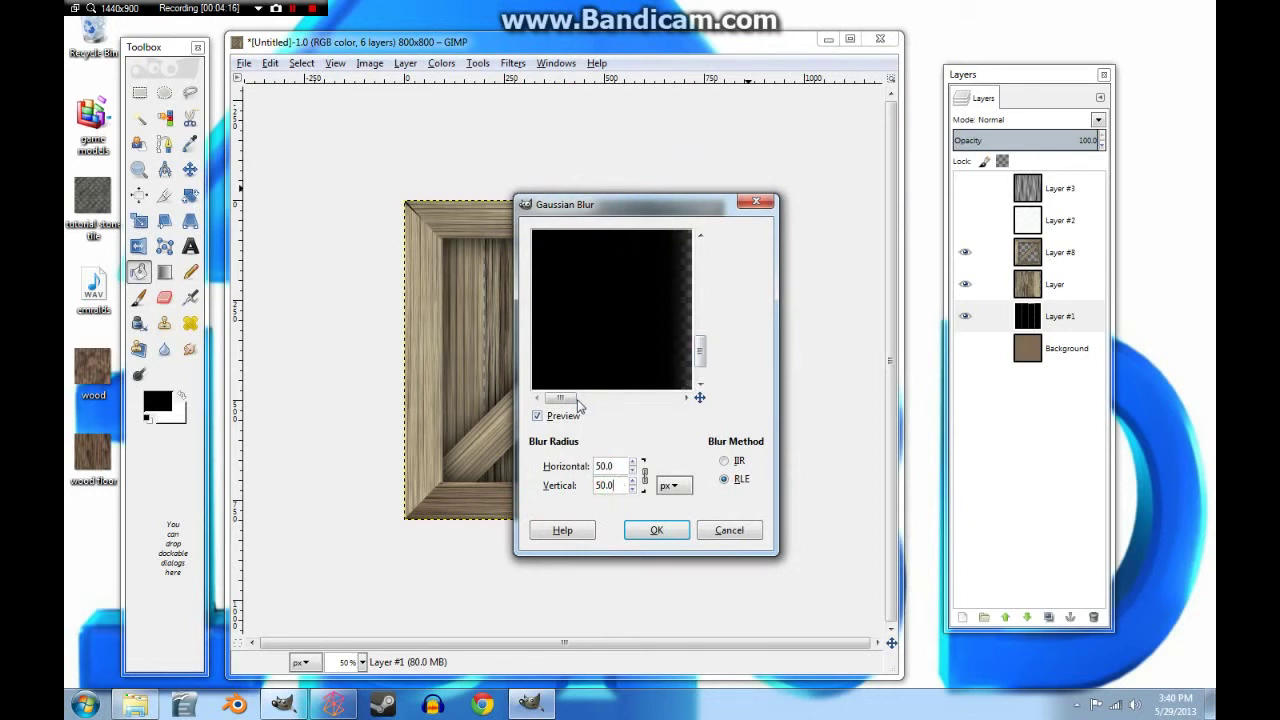
left_click_drag(562, 399, 595, 410)
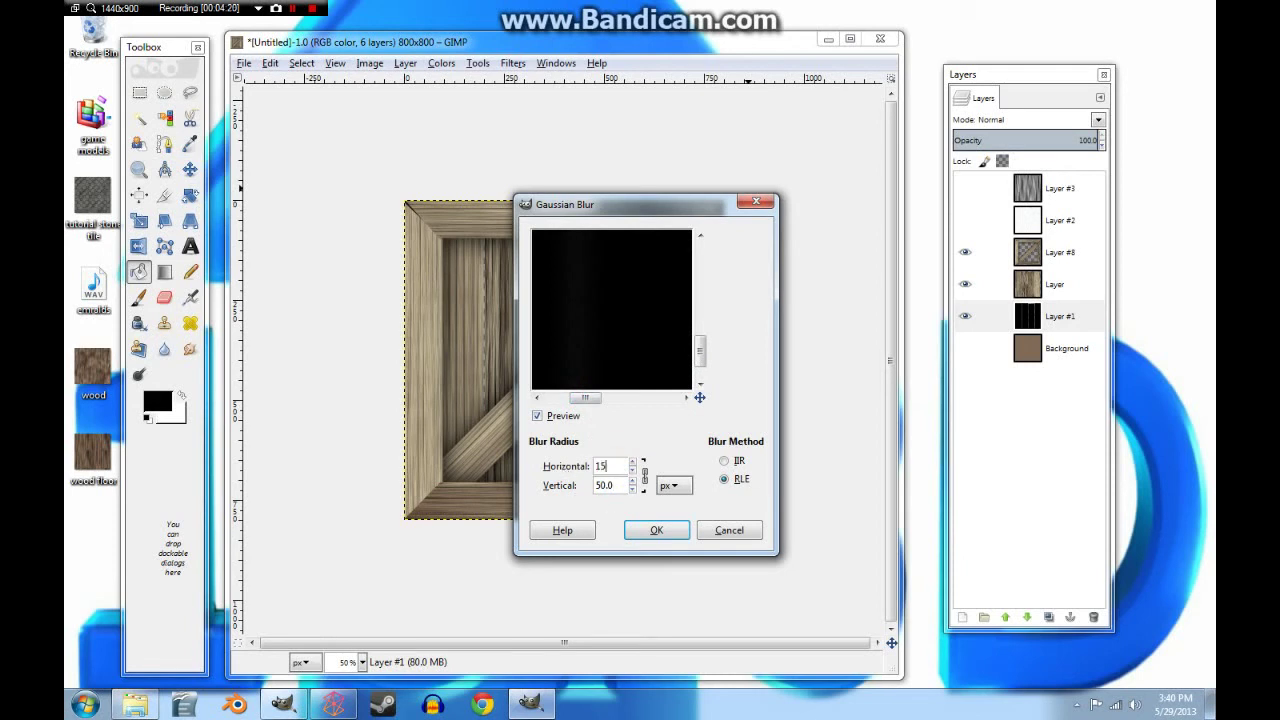
left_click(608, 485)
left_click(655, 530)
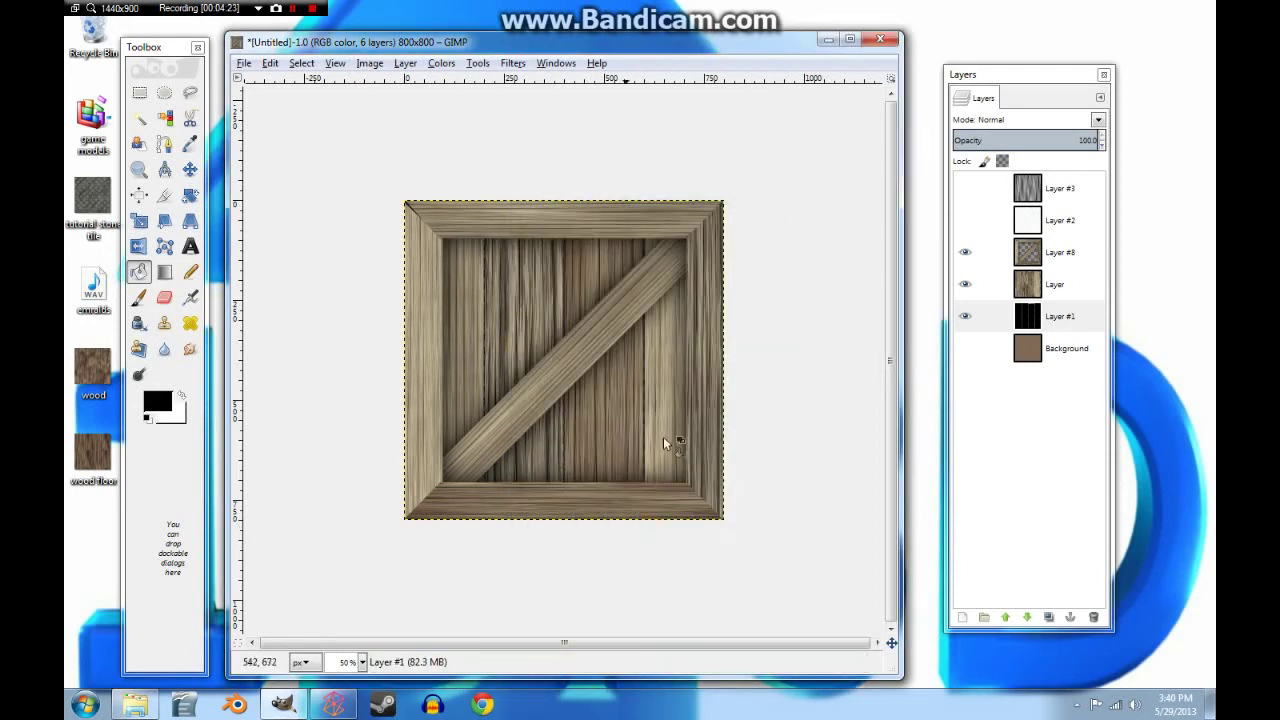
left_click(963, 350)
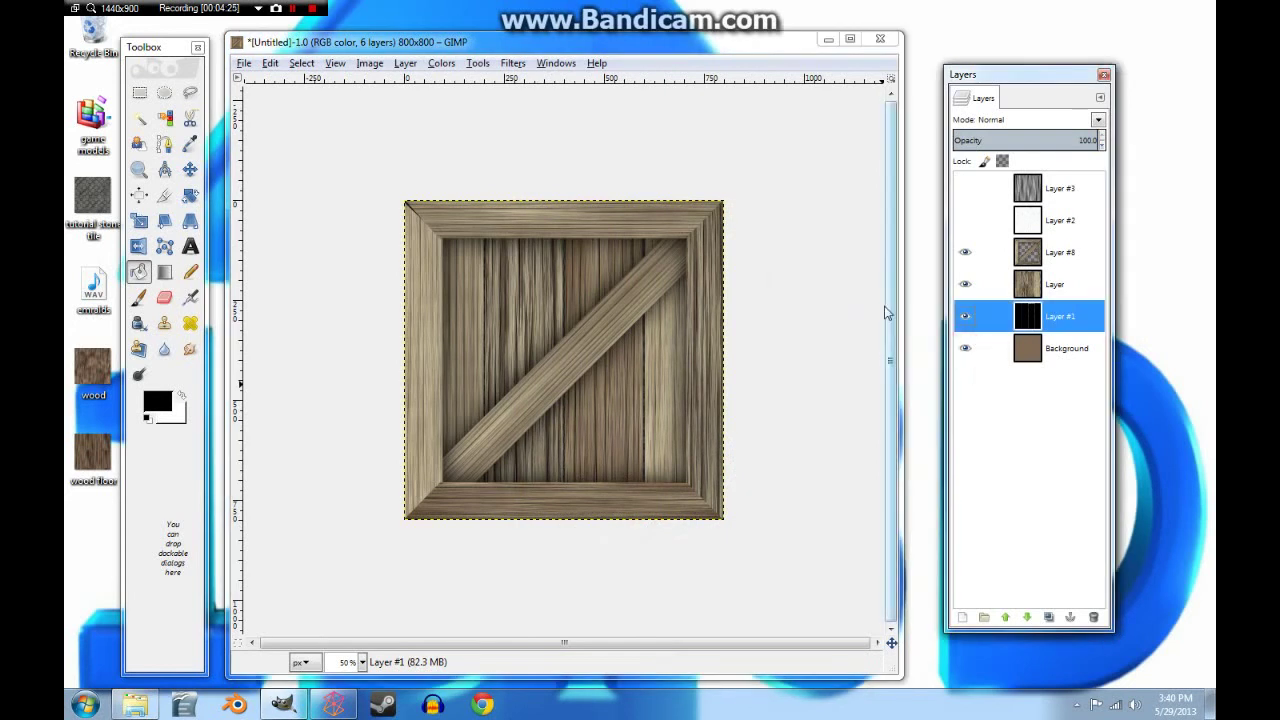
Delete the unused Layer #3 and Layer #2.
left_click(1025, 258)
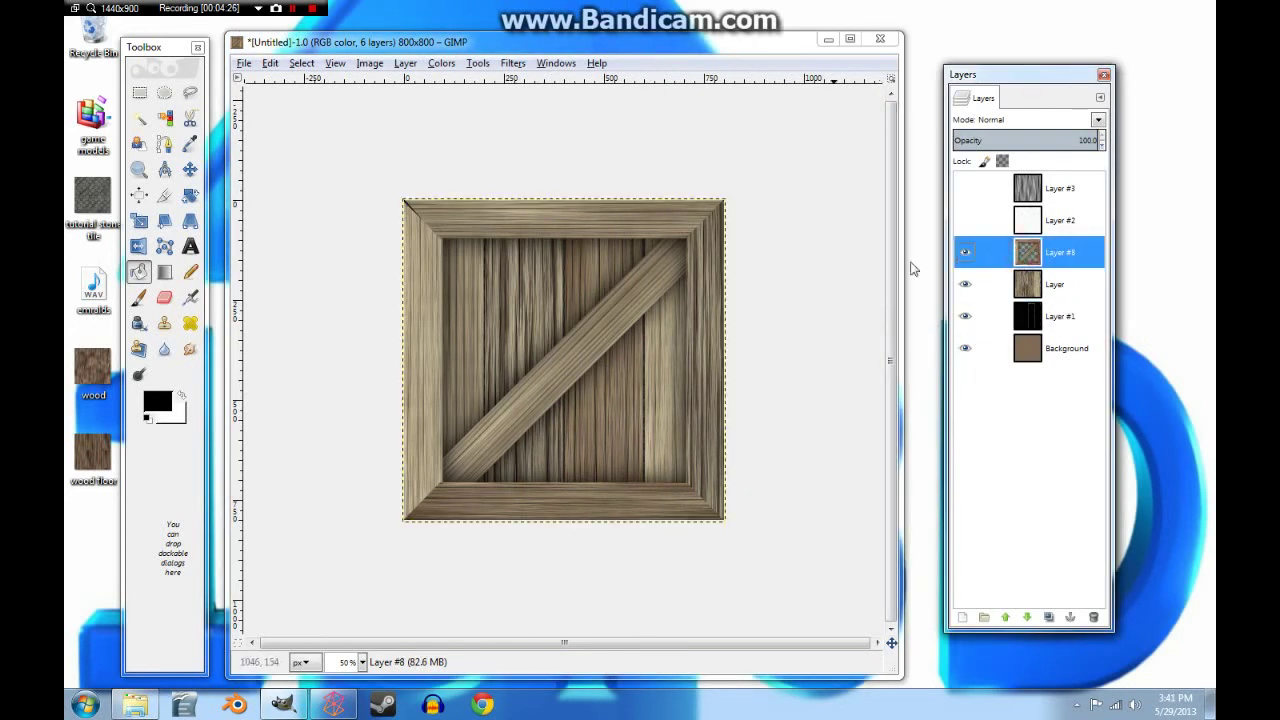
left_click(1030, 190)
left_click(1094, 618)
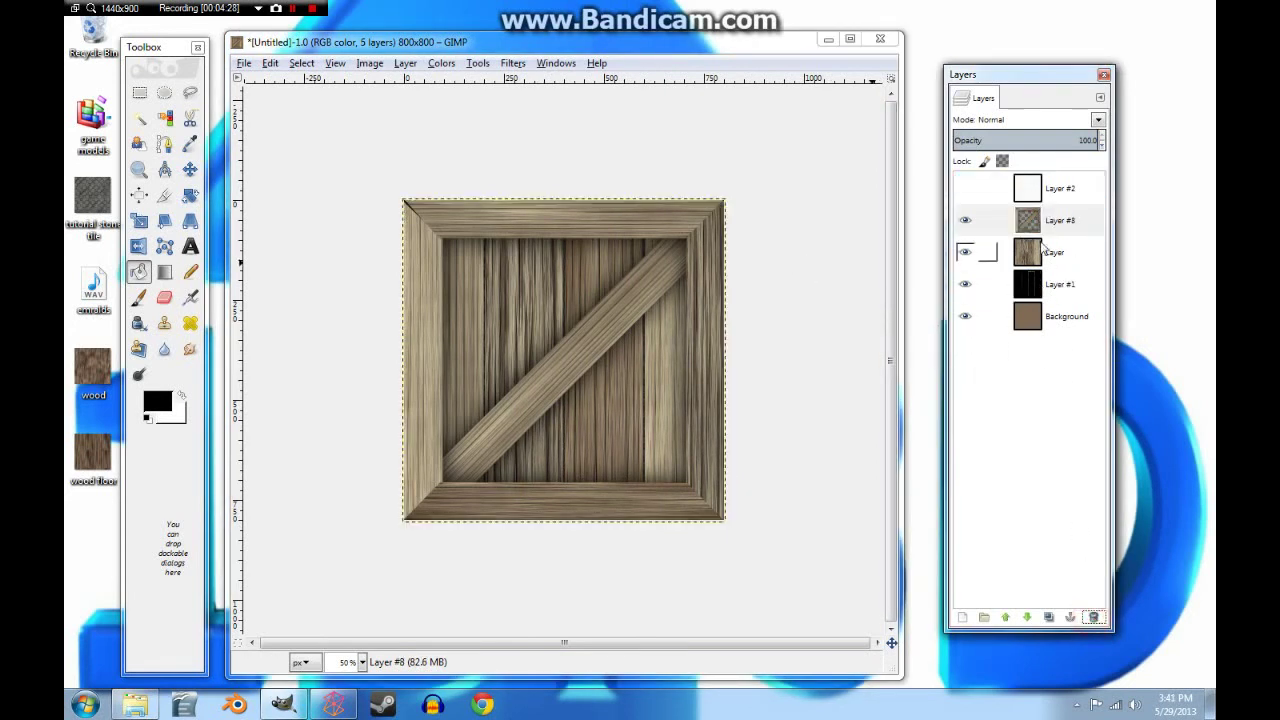
left_click(1094, 618)
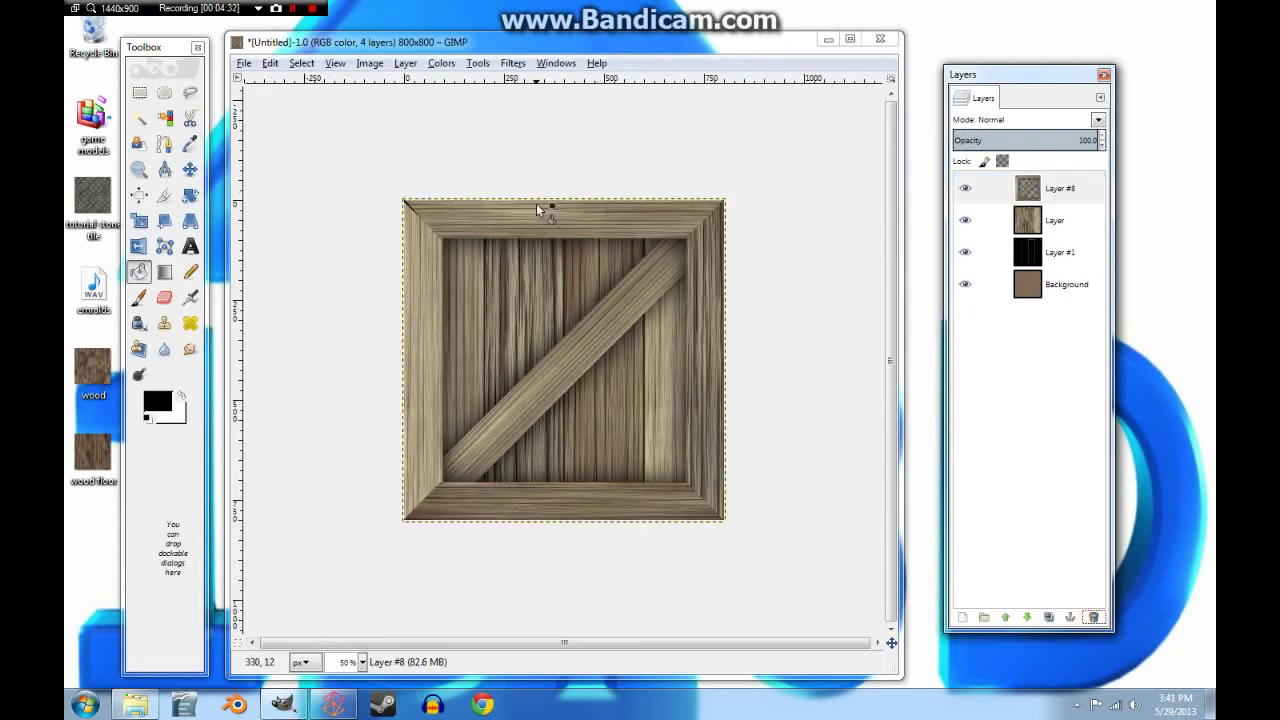
Flatten the image into one Background layer and add a new transparent layer above it.
left_click(372, 64)
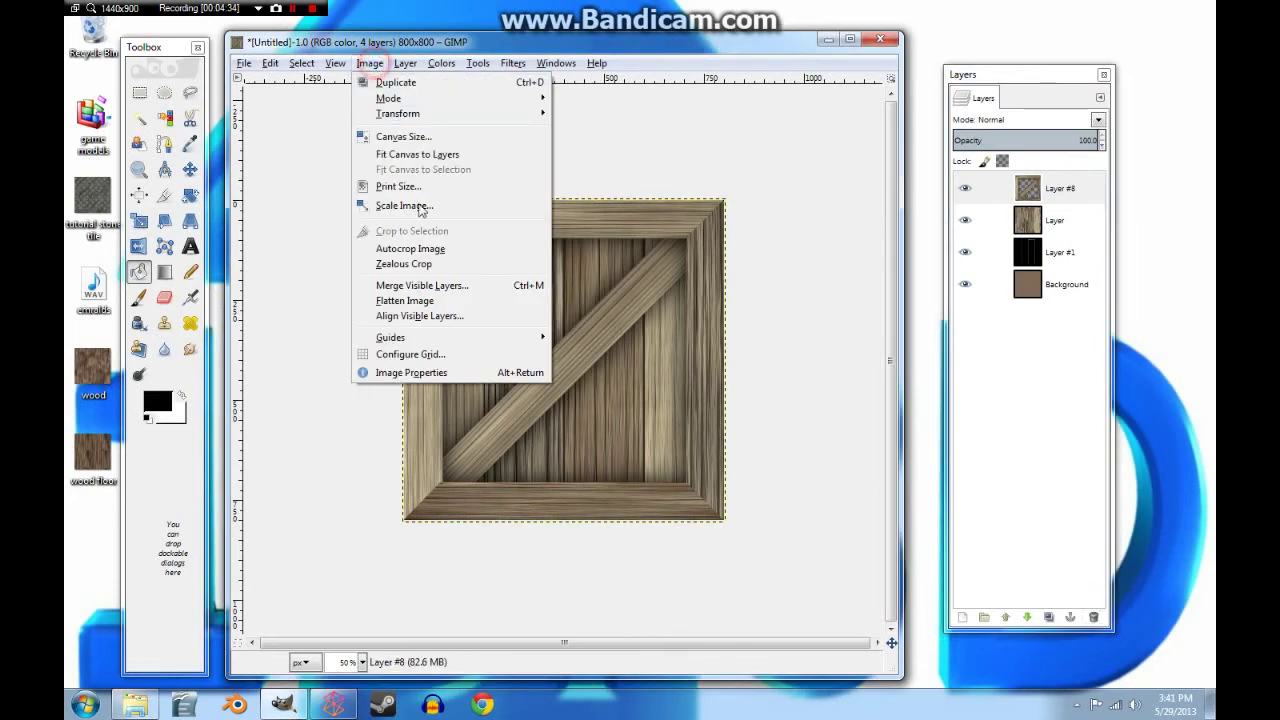
left_click(405, 300)
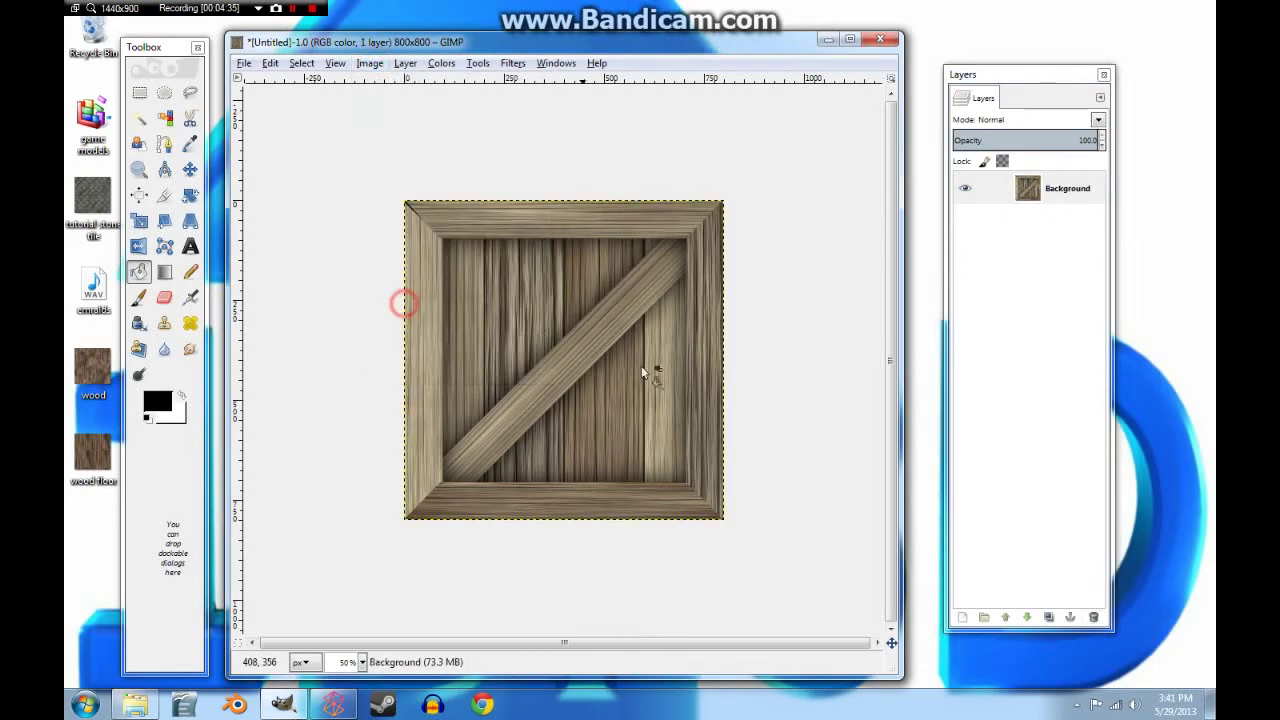
left_click(962, 618)
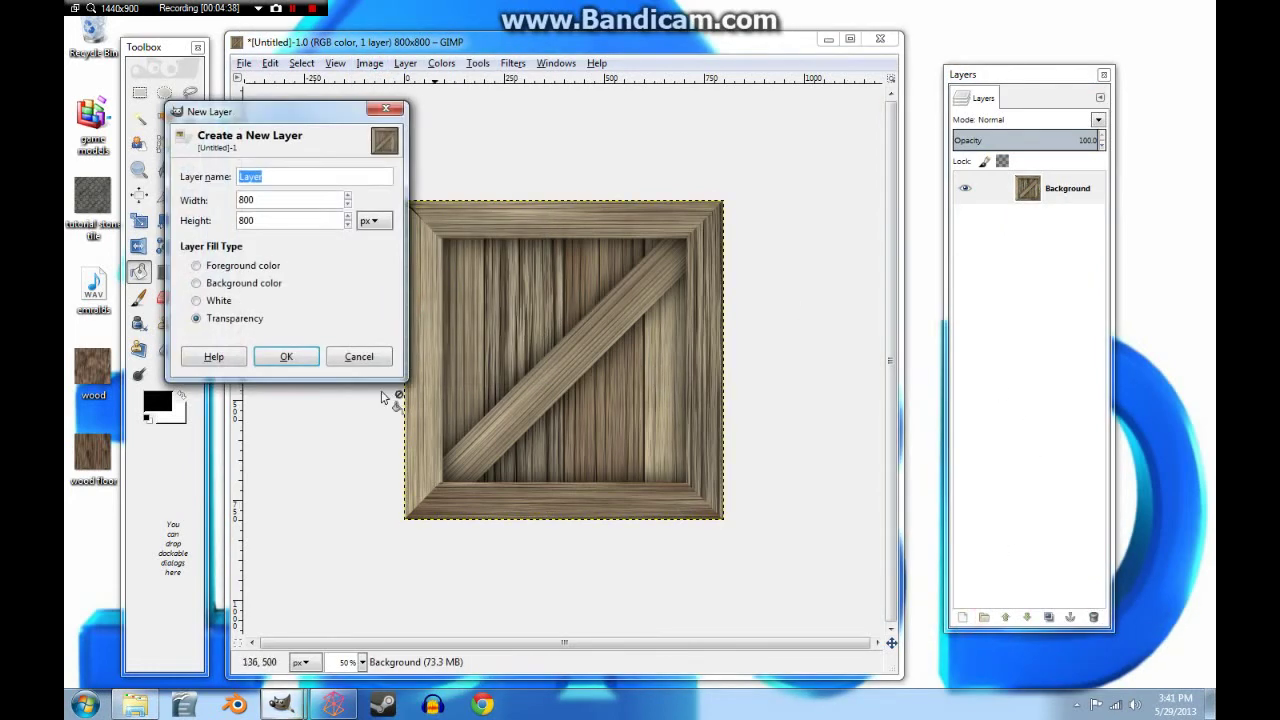
left_click(287, 358)
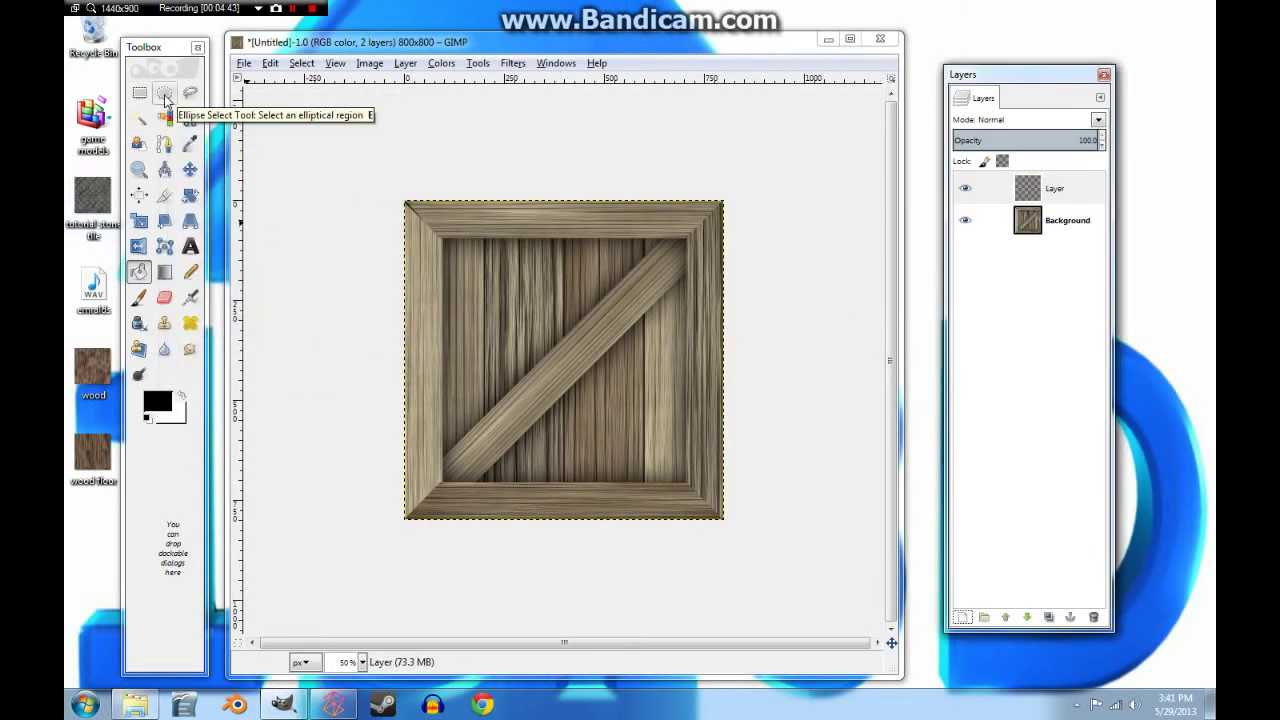
Zoom to 200% on the crate's top-left frame and set the foreground colour to light grey.
left_click(362, 662)
left_click(352, 557)
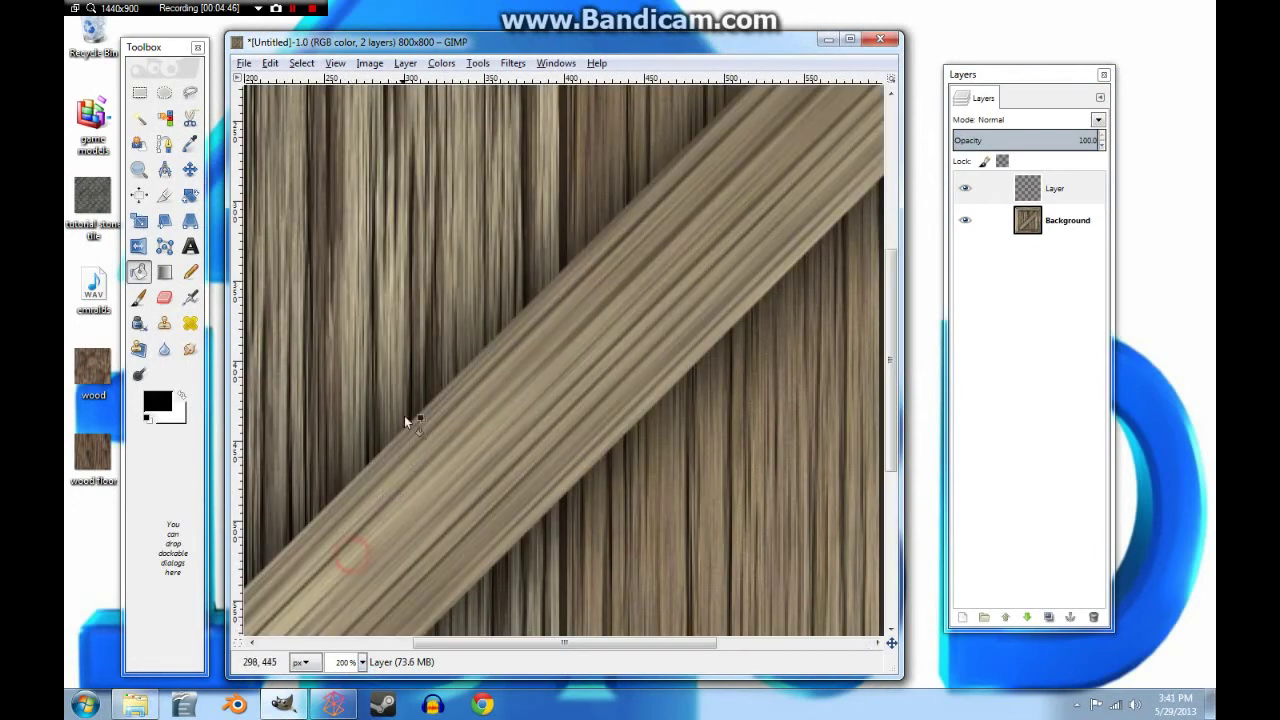
scroll(406, 410, "down", 5)
scroll(400, 415, "up", 10)
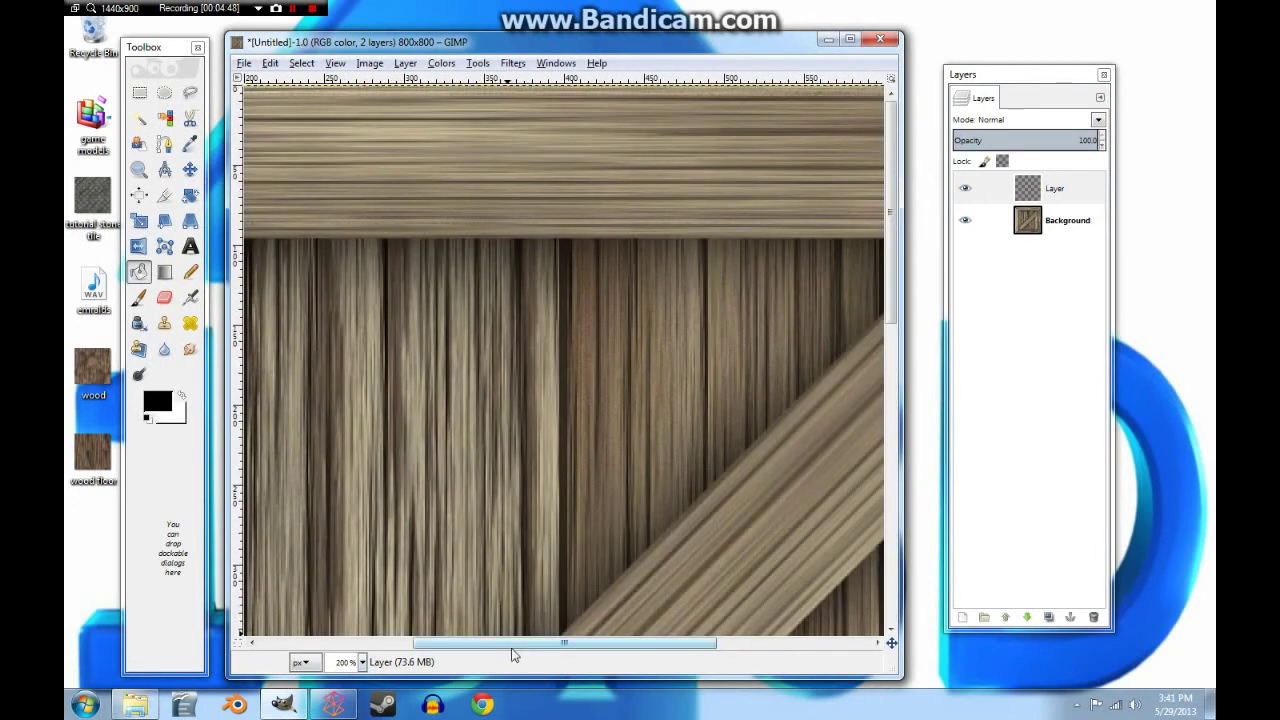
left_click_drag(516, 644, 355, 644)
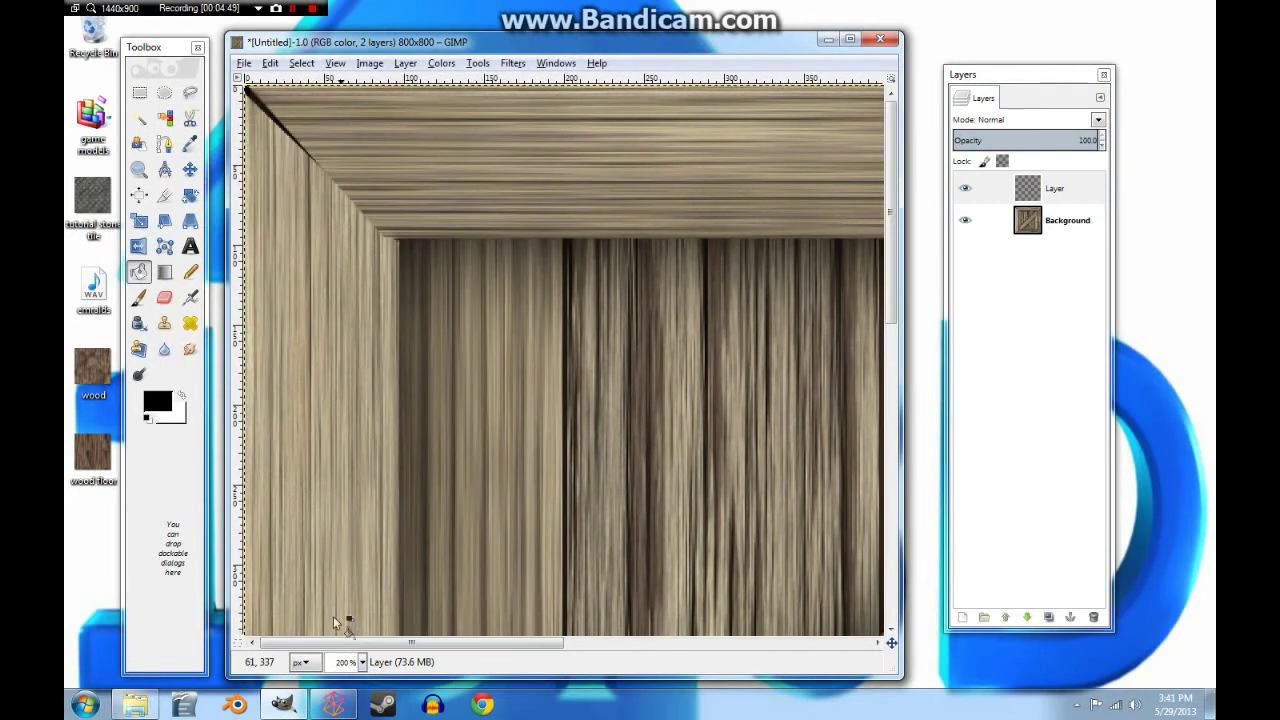
left_click(164, 94)
left_click_drag(293, 166, 283, 178)
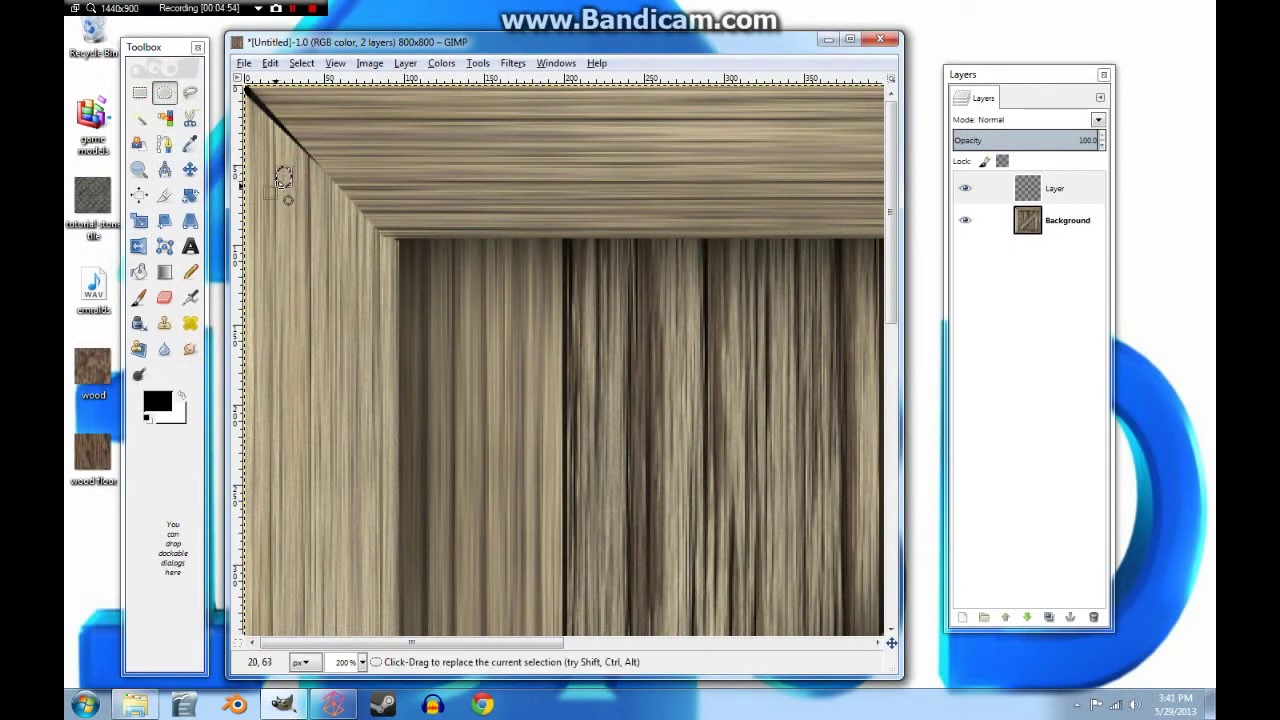
left_click(140, 278)
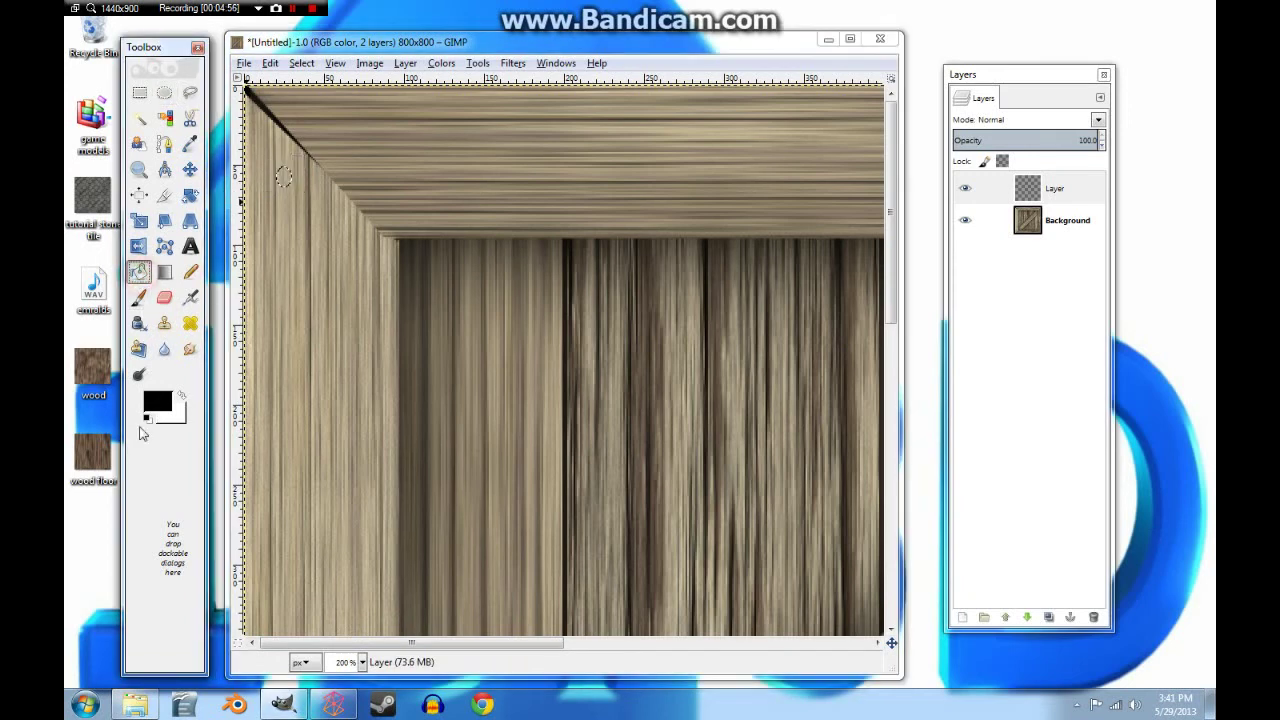
left_click(157, 402)
left_click(786, 322)
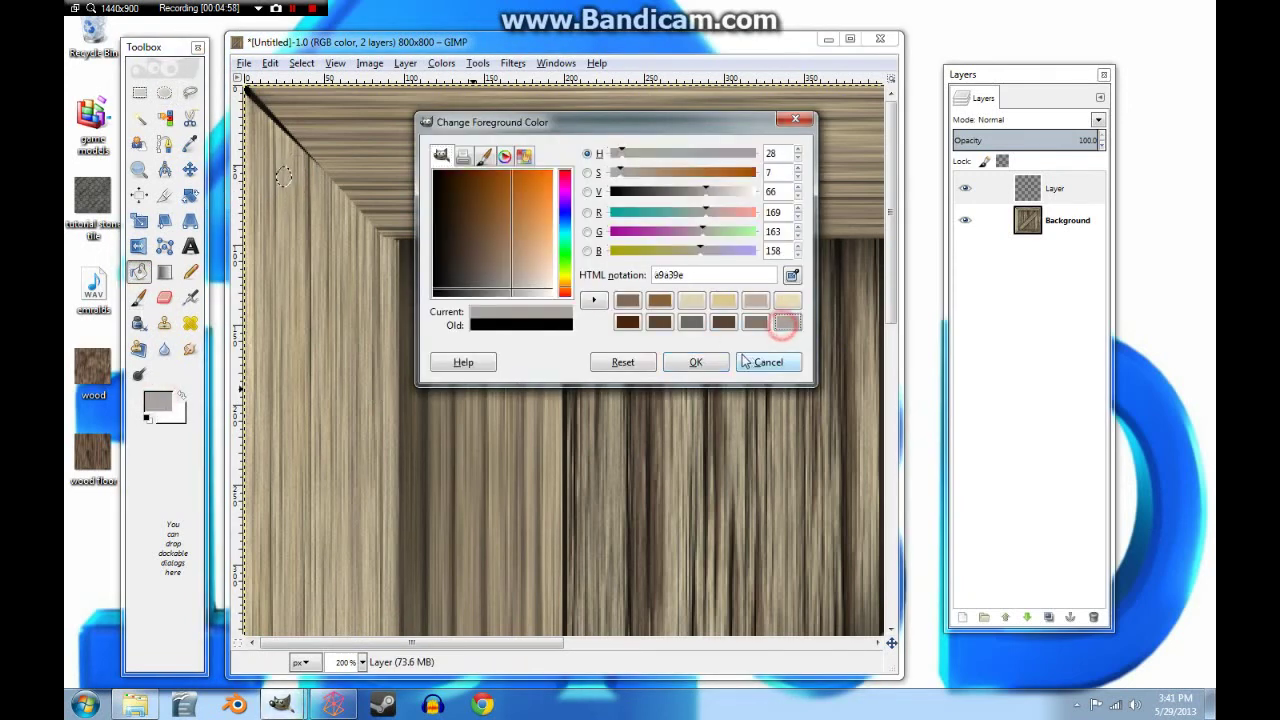
left_click(696, 362)
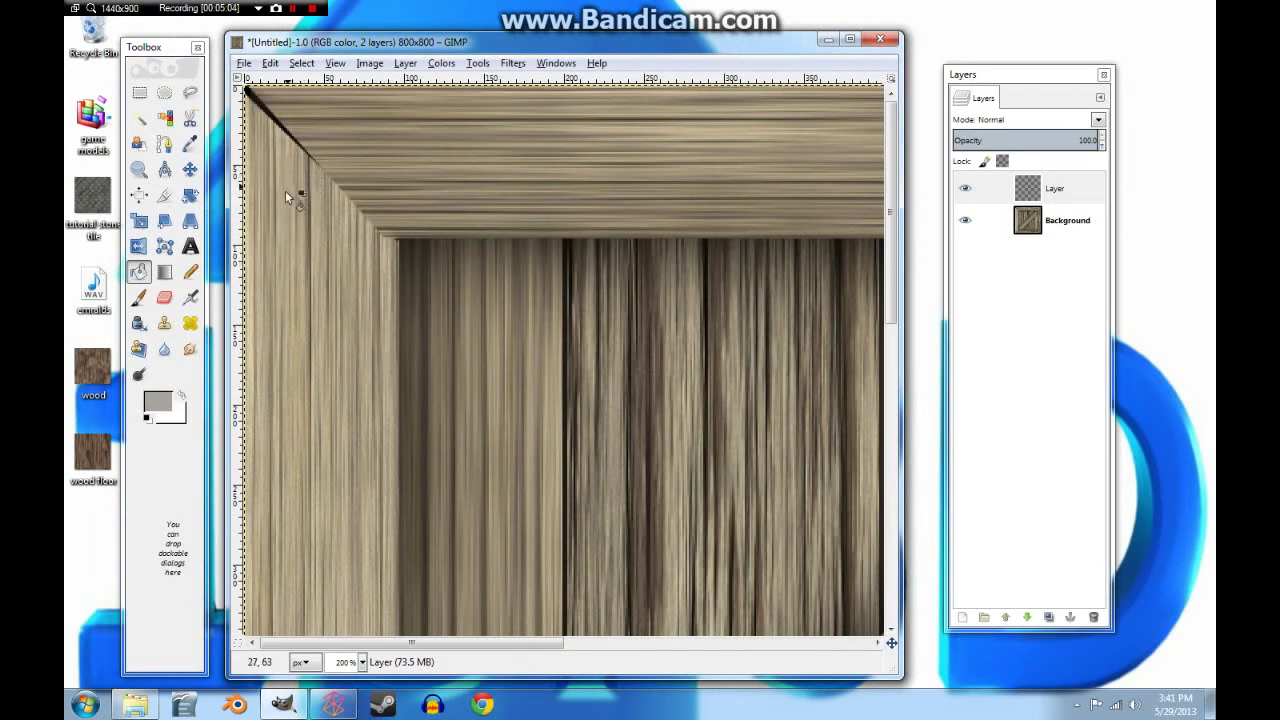
Select two small elliptical circles on the frame corner and fill them grey as nail heads.
left_click(164, 92)
left_click_drag(283, 170, 307, 194)
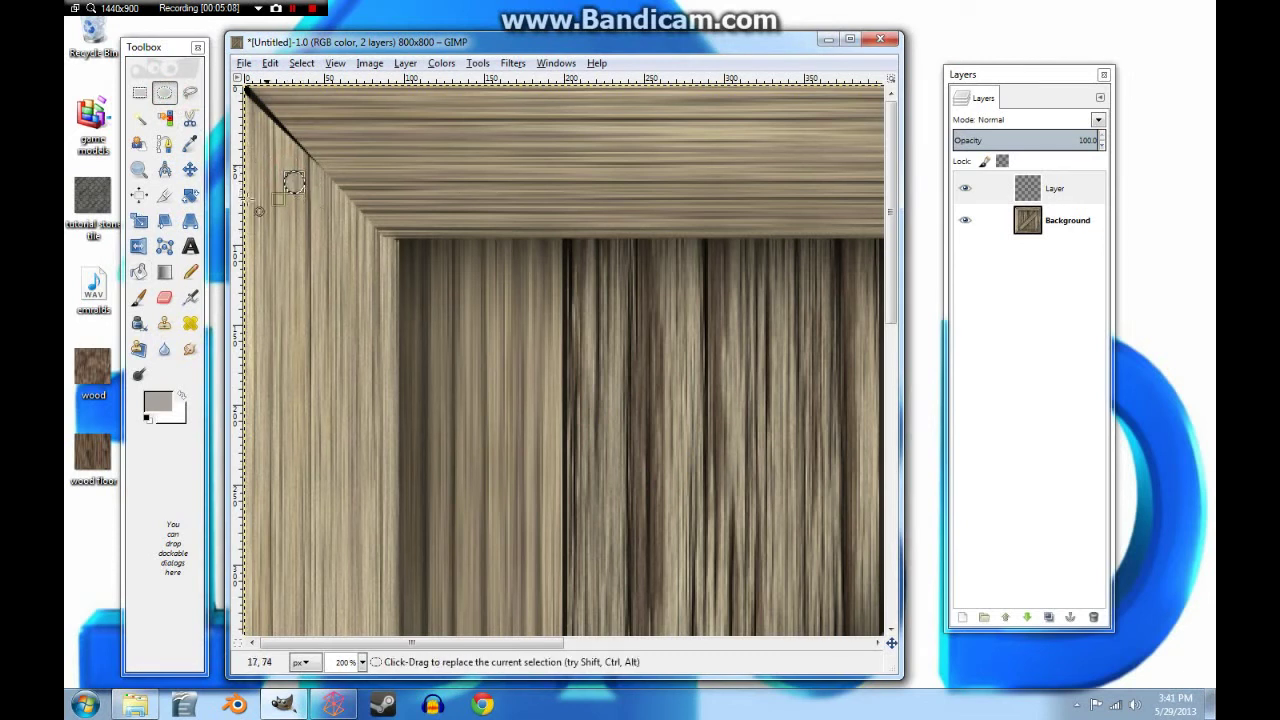
left_click(139, 271)
left_click(294, 180)
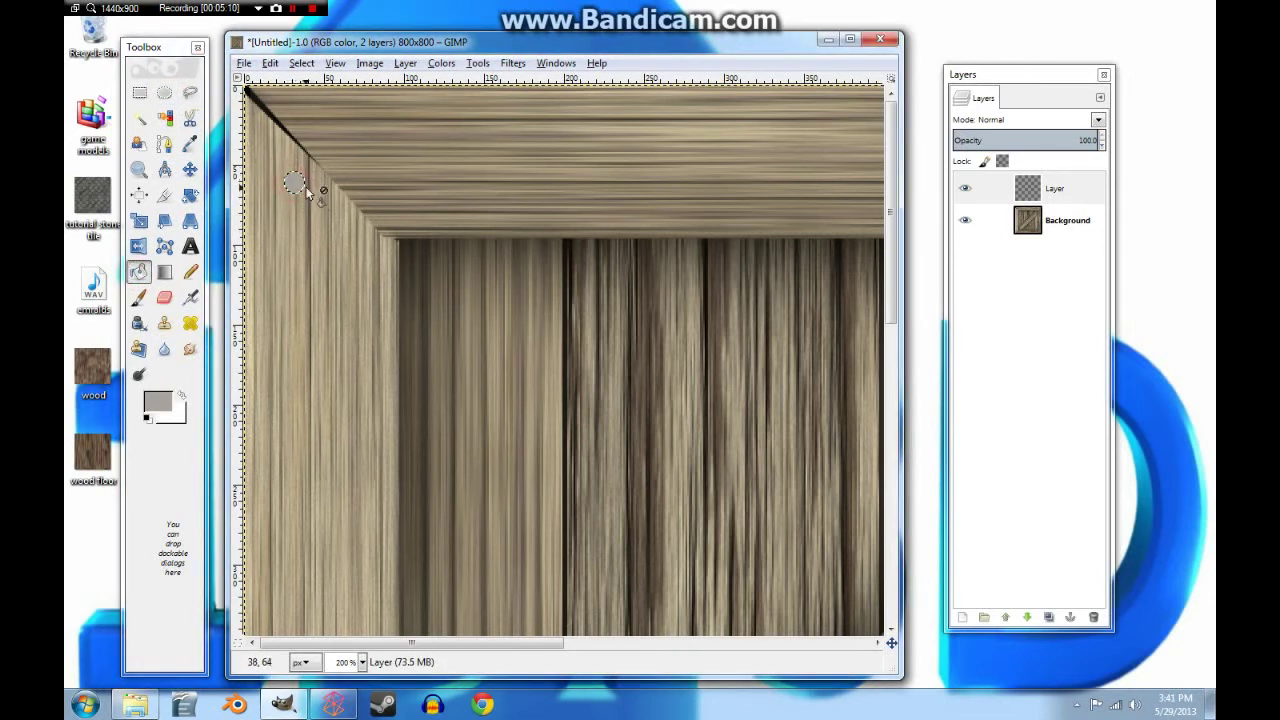
left_click(164, 92)
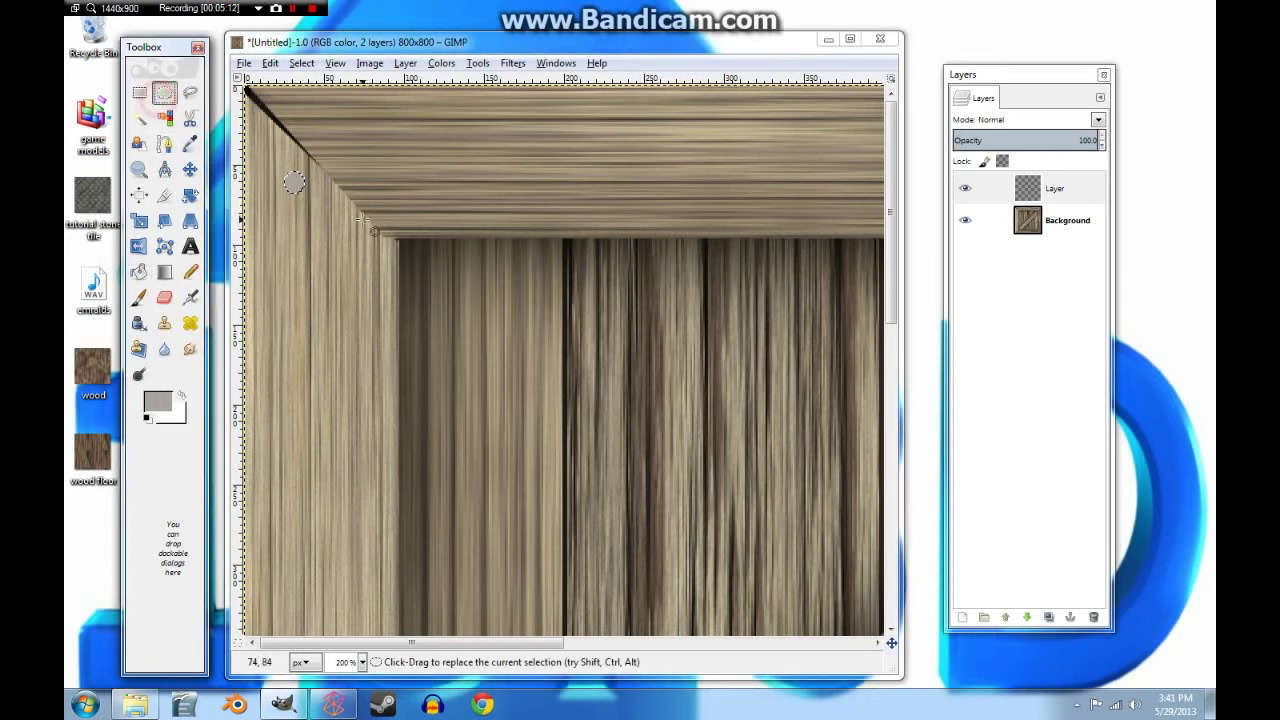
left_click_drag(323, 208, 343, 230)
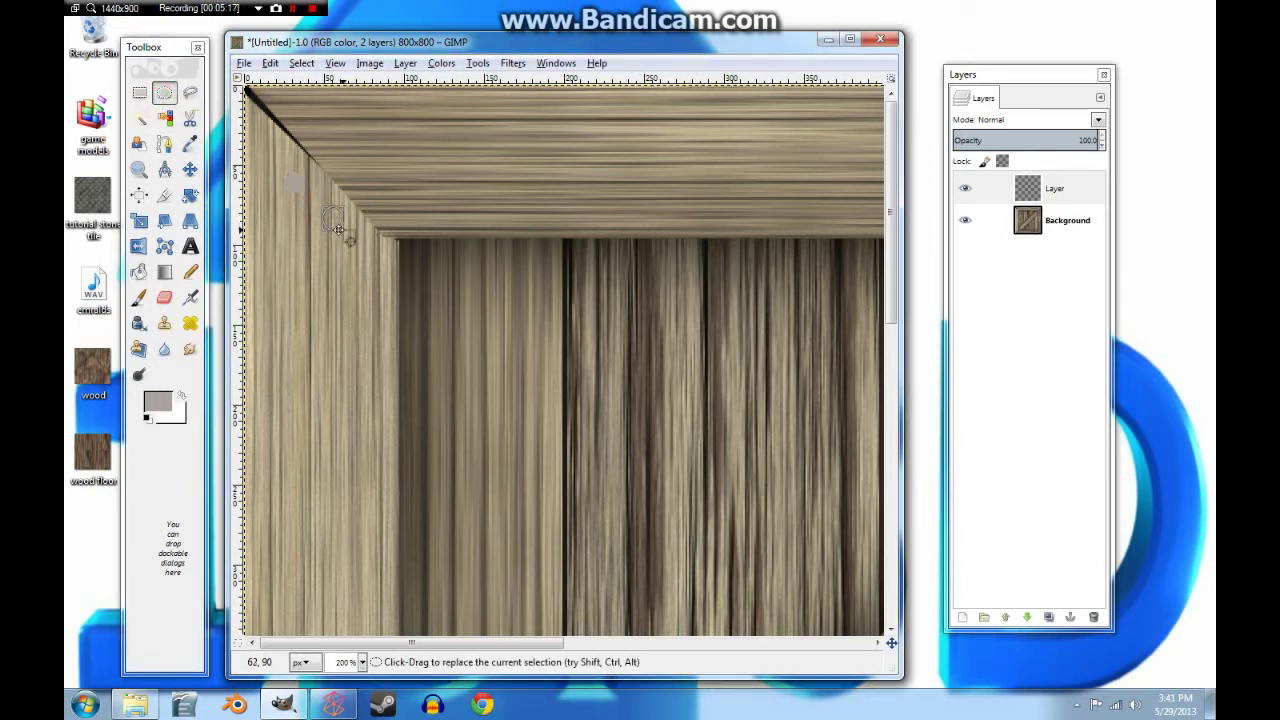
left_click(139, 271)
left_click(330, 216)
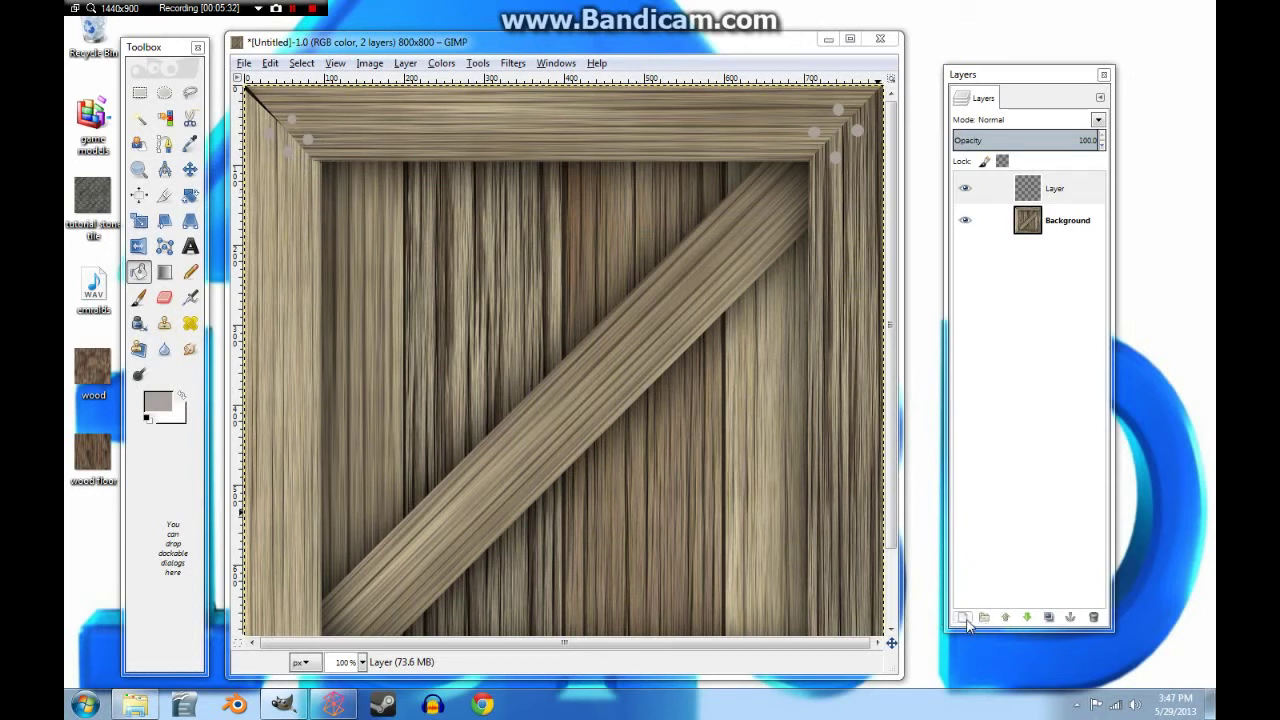
Add Layer #1 and fill it entirely with dark grey.
left_click(963, 619)
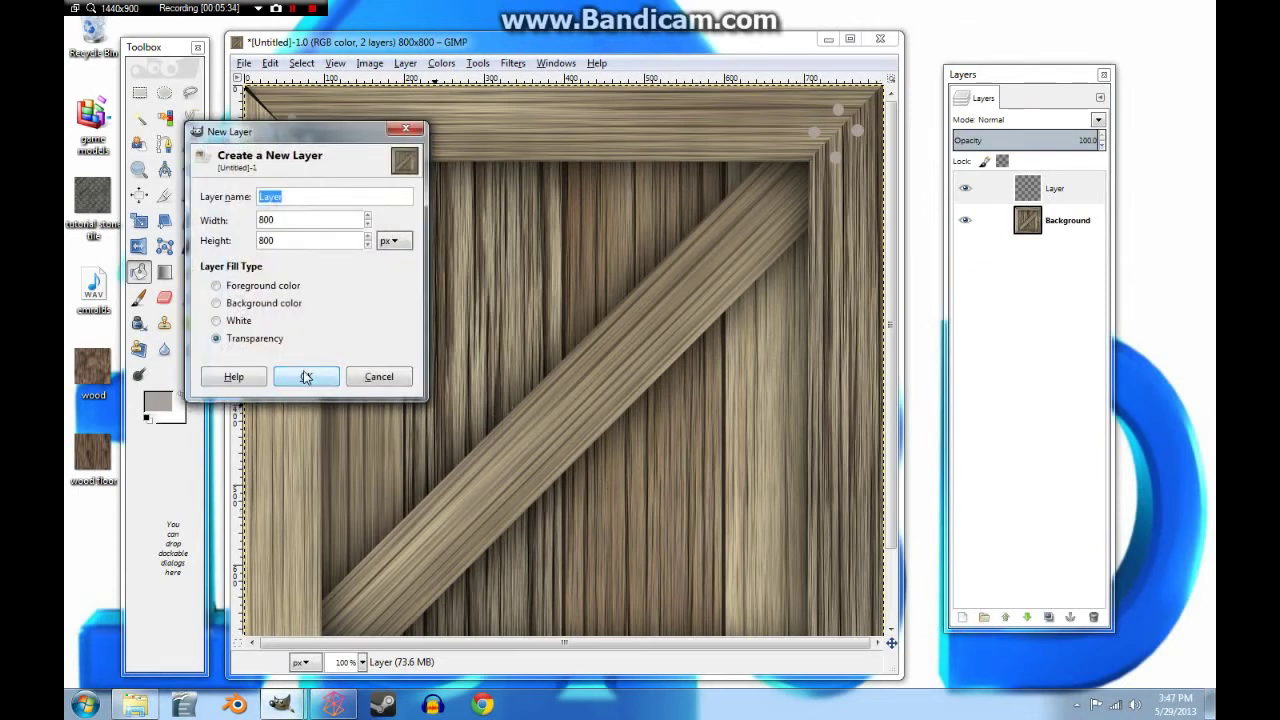
left_click(306, 377)
left_click(158, 405)
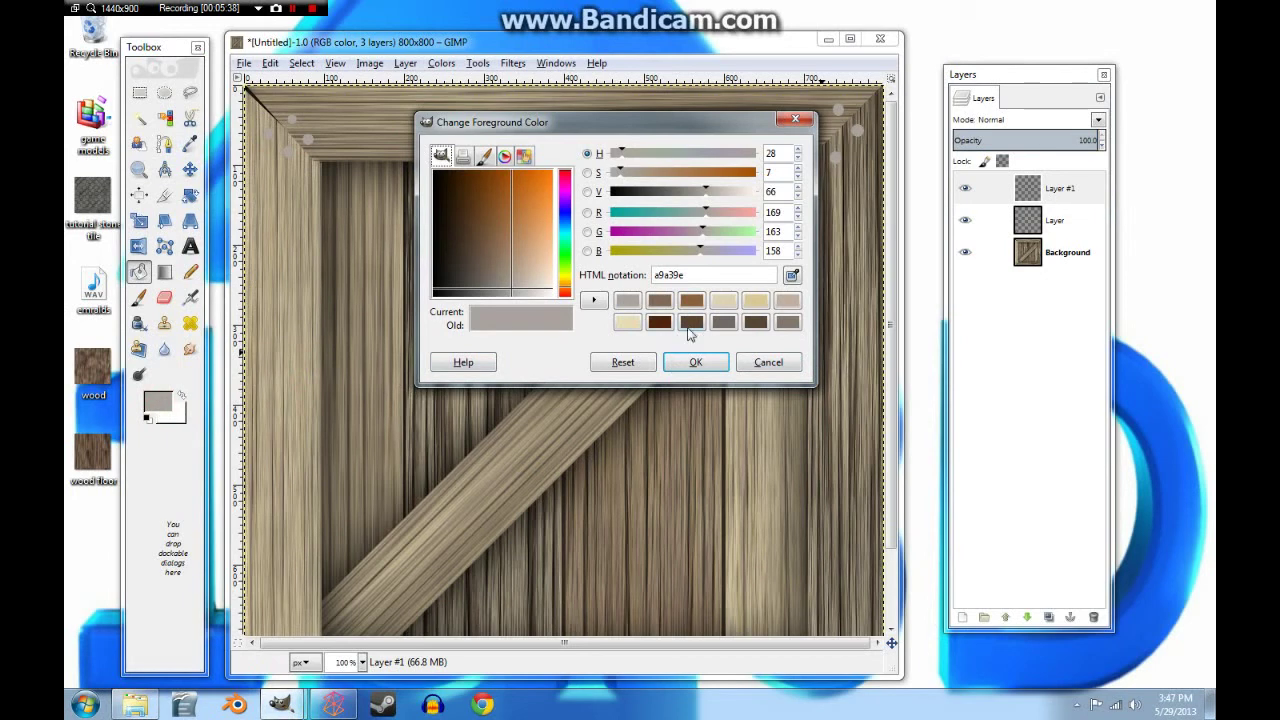
left_click(723, 322)
left_click(695, 362)
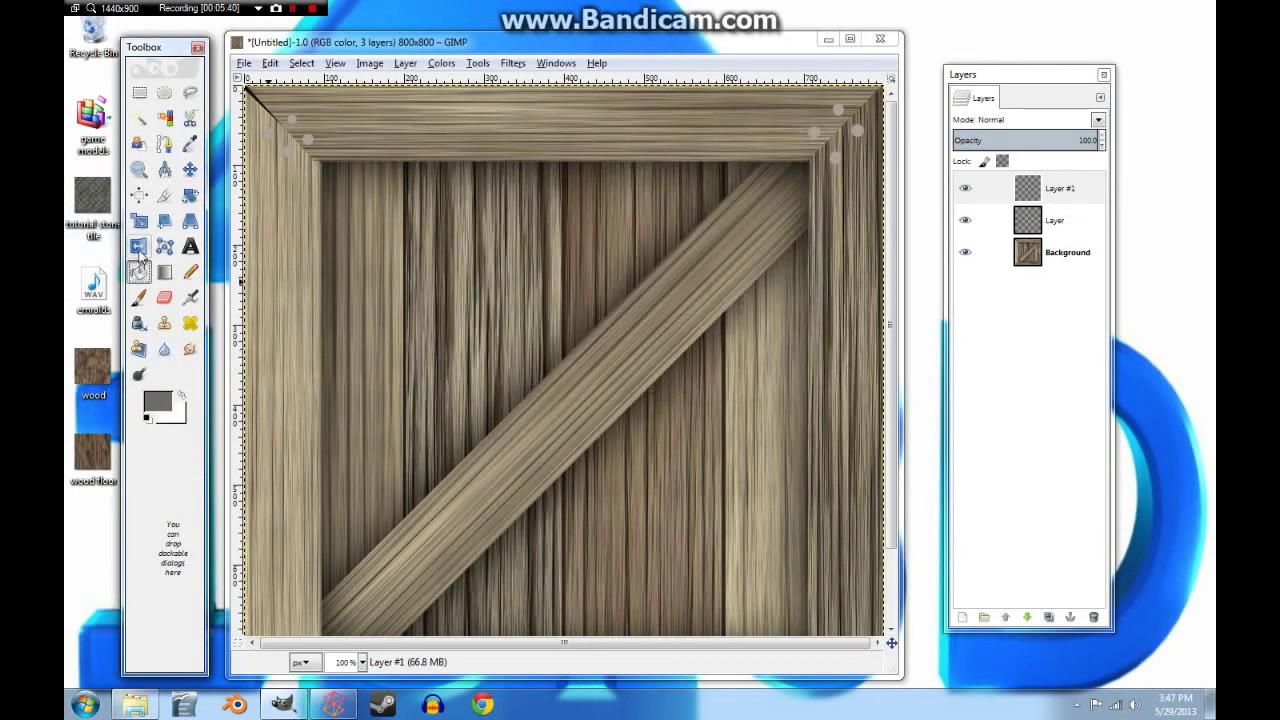
left_click(504, 393)
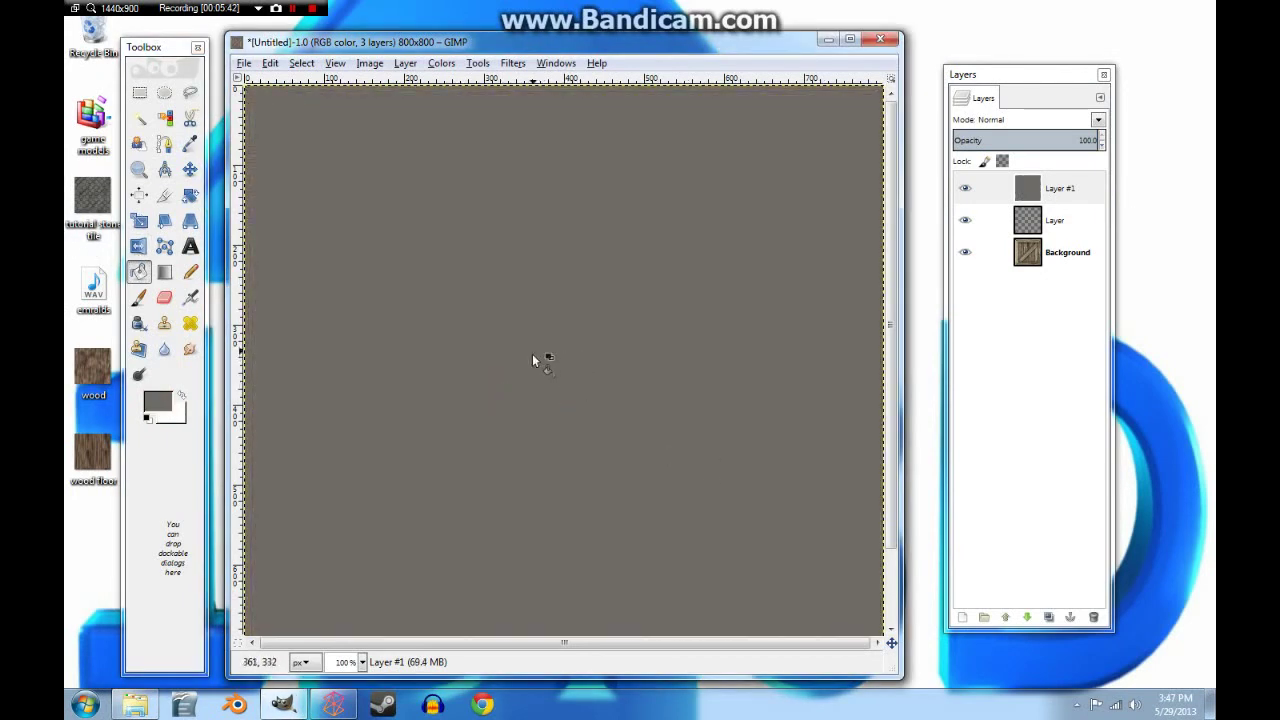
Add Layer #2, fill it with brown, and move it below Layer #1.
left_click(960, 618)
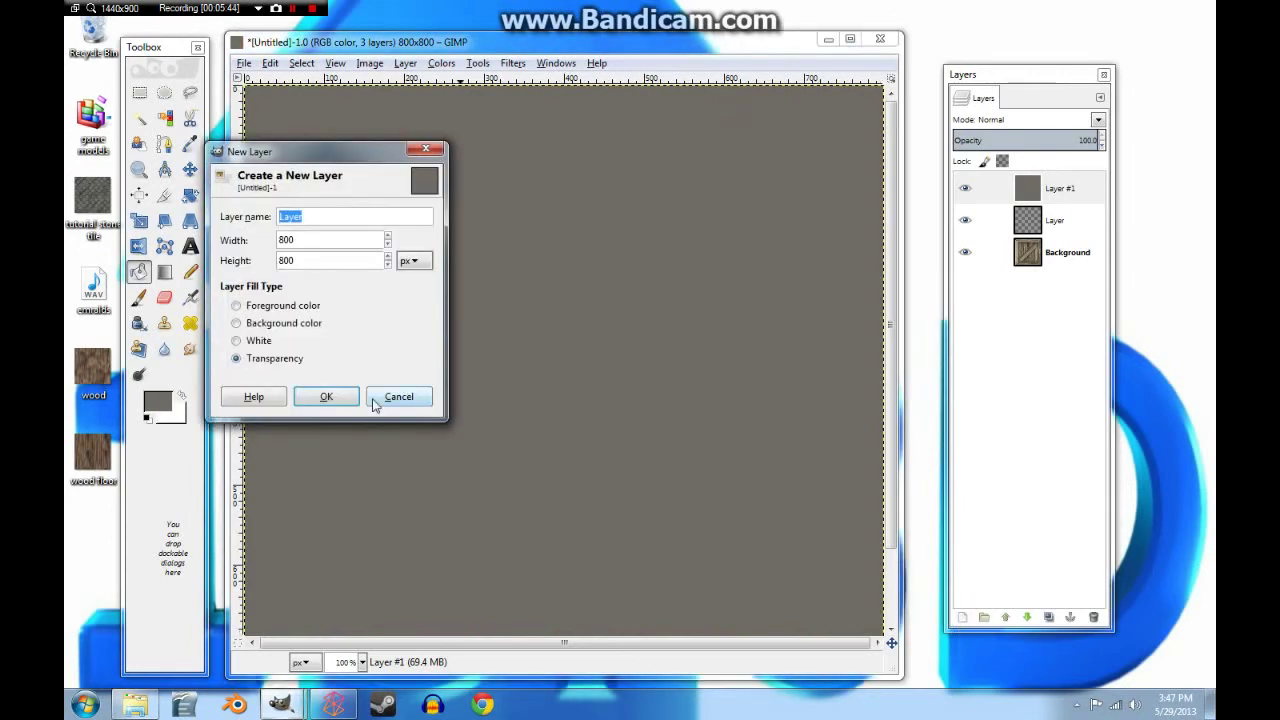
left_click(327, 397)
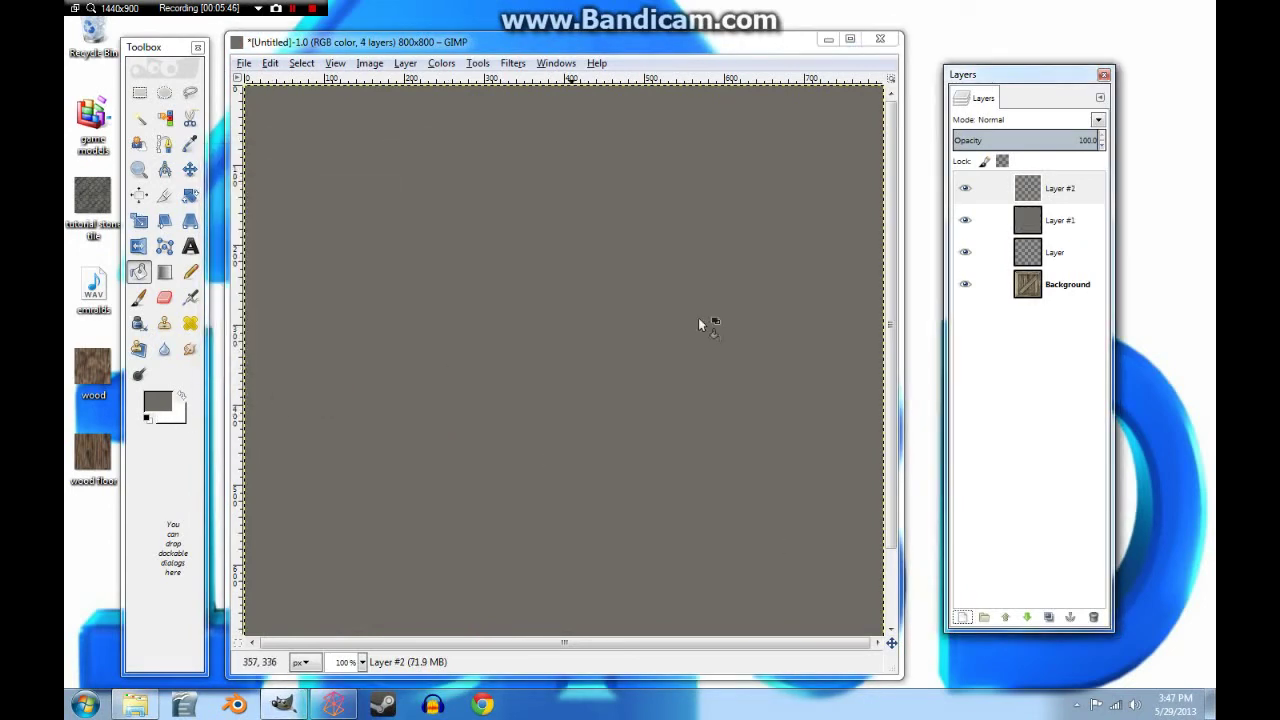
left_click(166, 400)
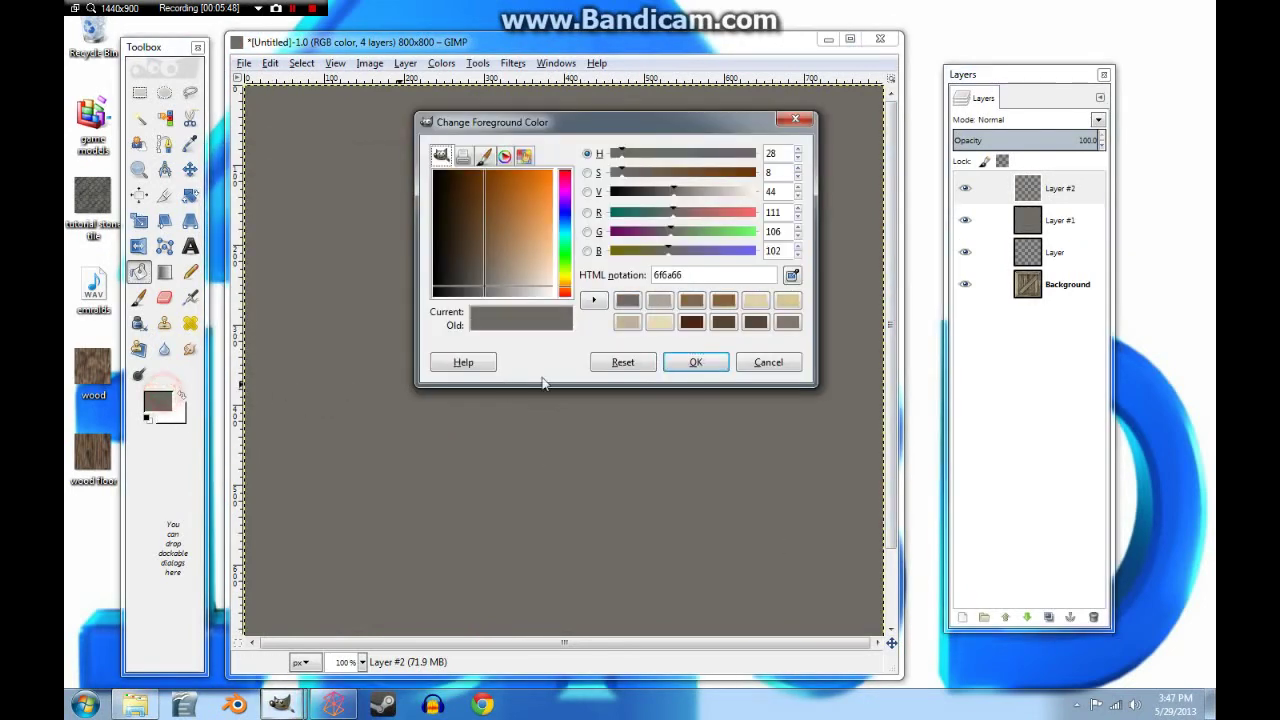
left_click(725, 302)
left_click(695, 362)
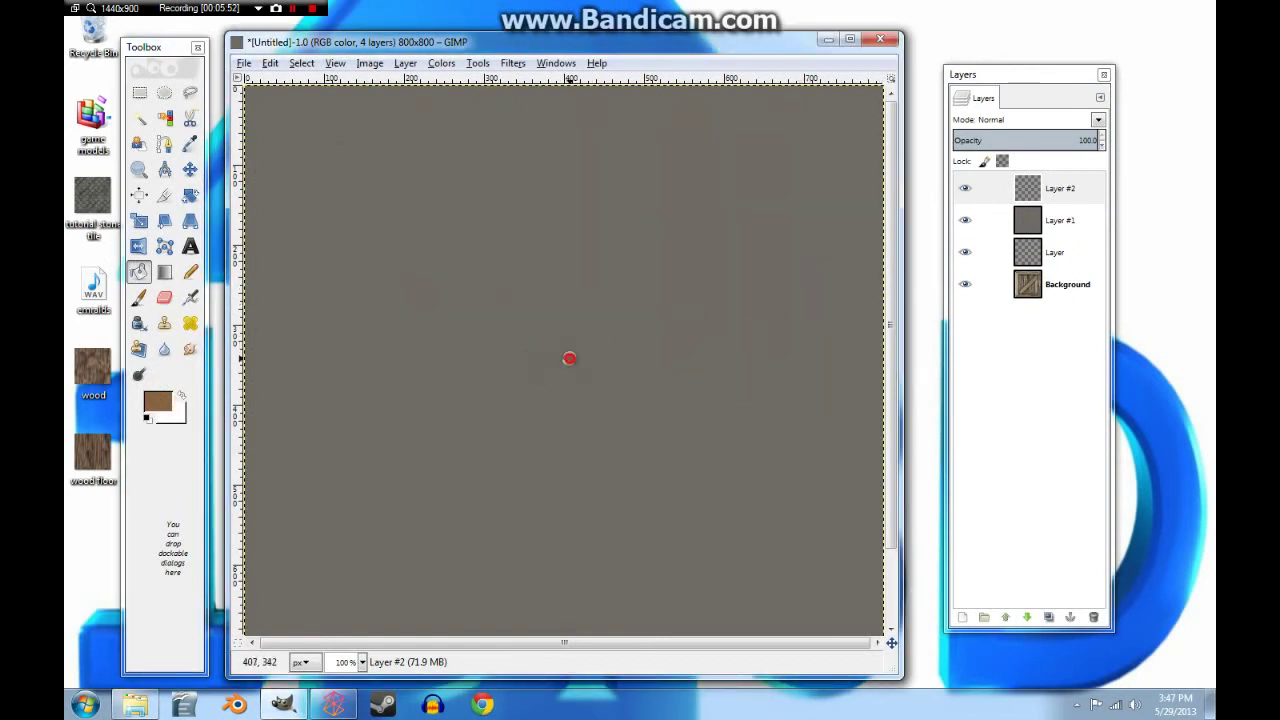
left_click(569, 358)
left_click_drag(1033, 193, 1042, 240)
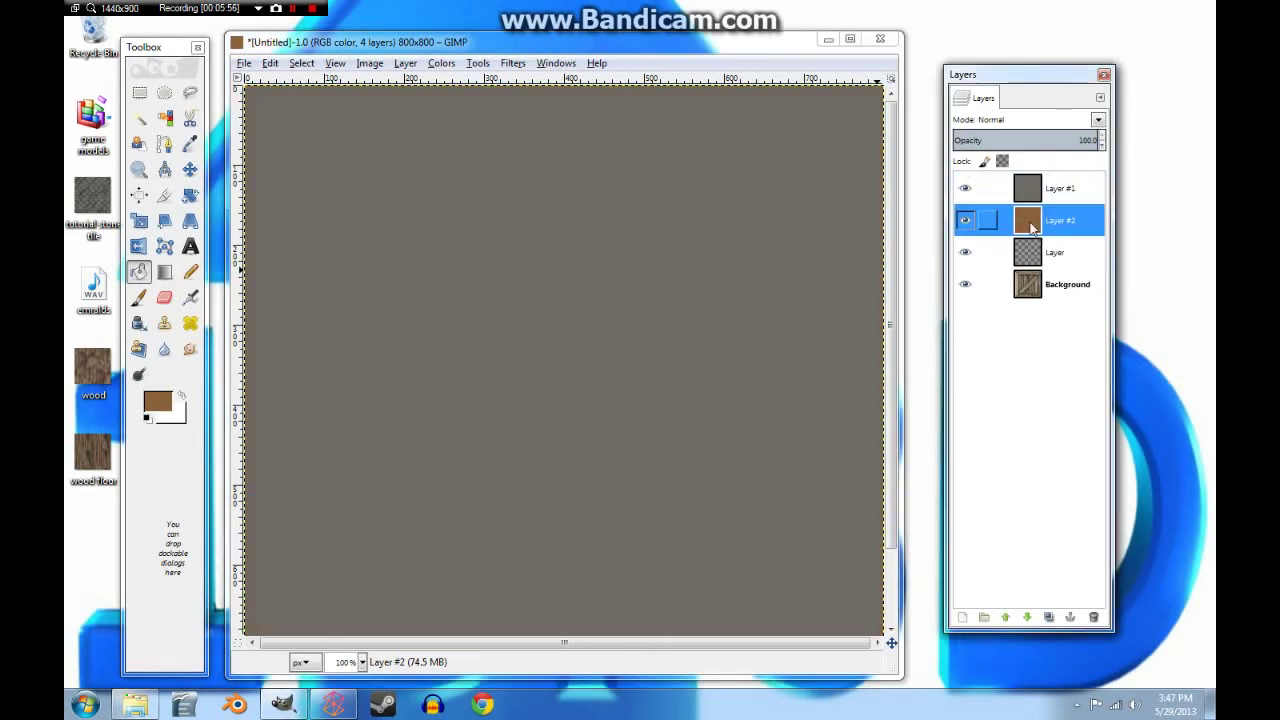
Hide Layer #1 and apply HSV Noise (holdness 1, hue 47, saturation 56, value 46) to Layer #2.
left_click(967, 189)
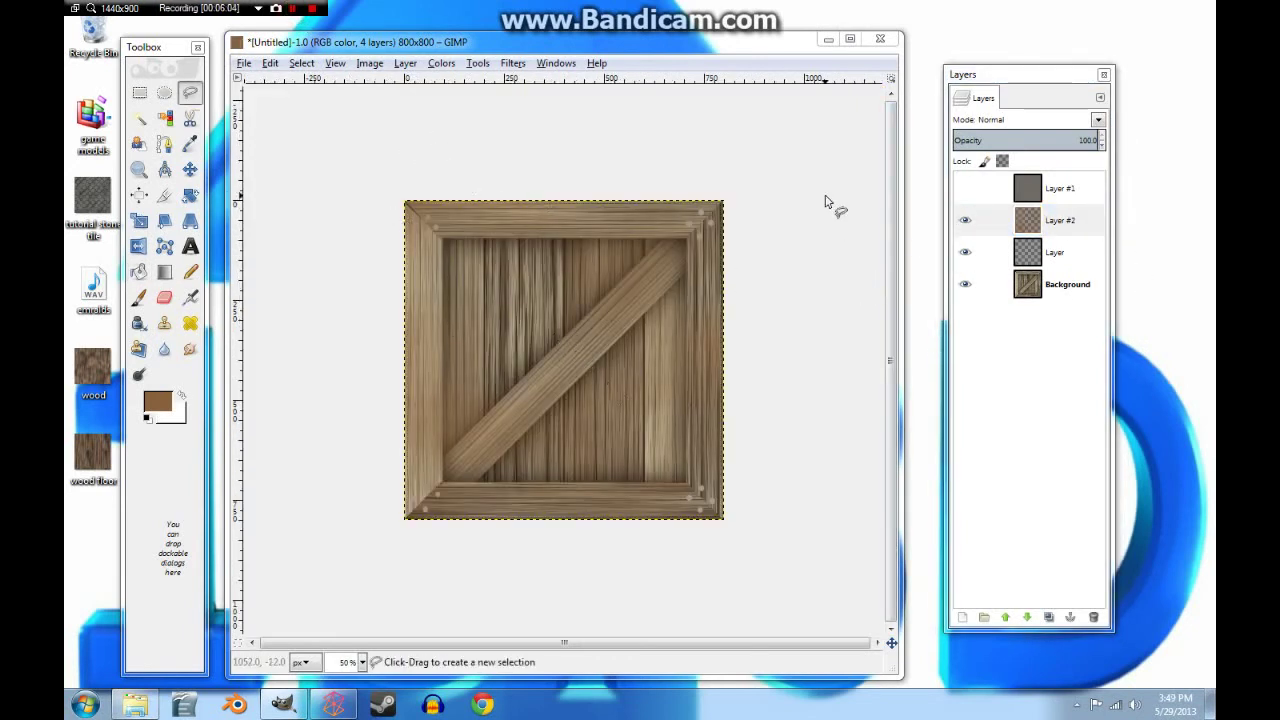
left_click(510, 64)
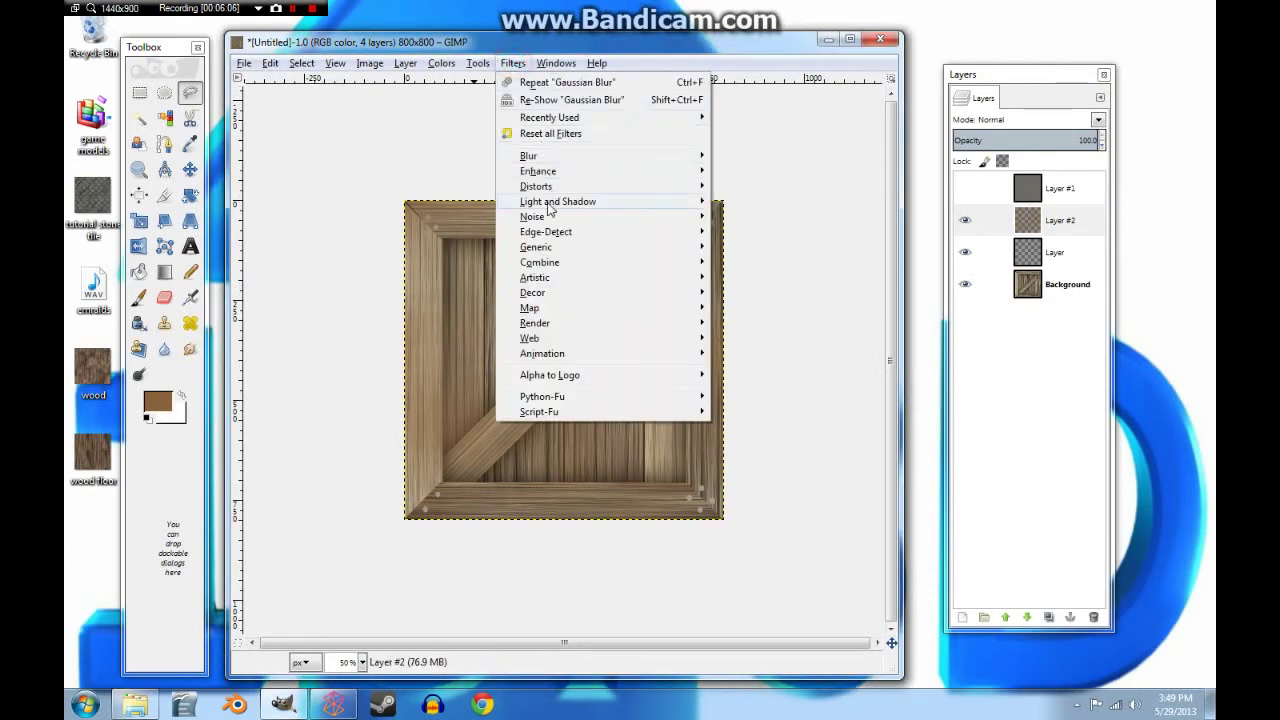
mouse_move(545, 218)
left_click(740, 216)
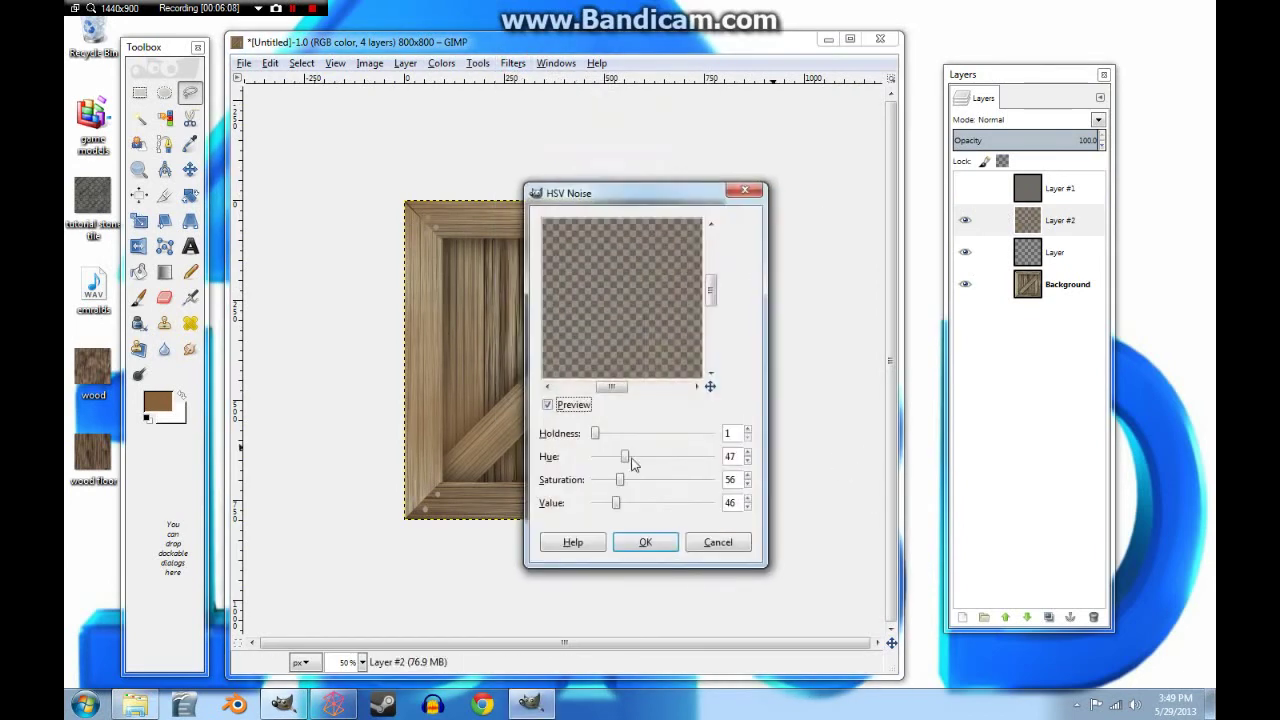
left_click(654, 547)
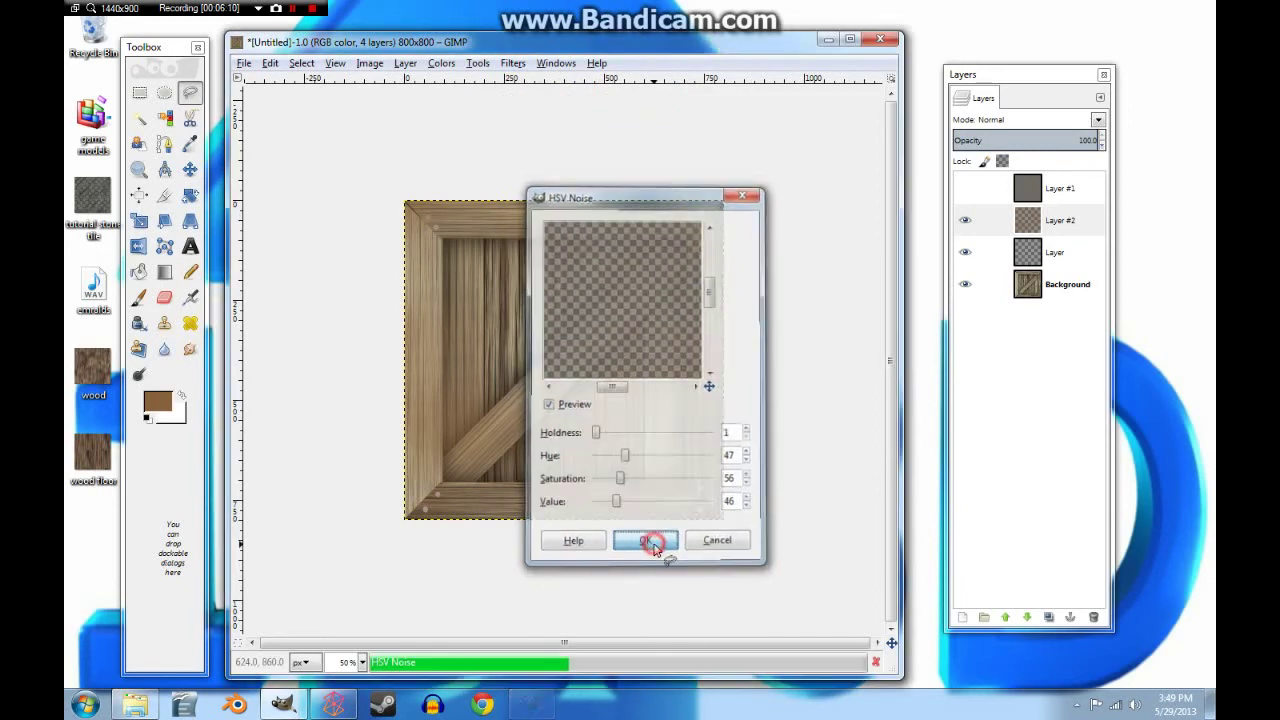
left_click(1040, 254)
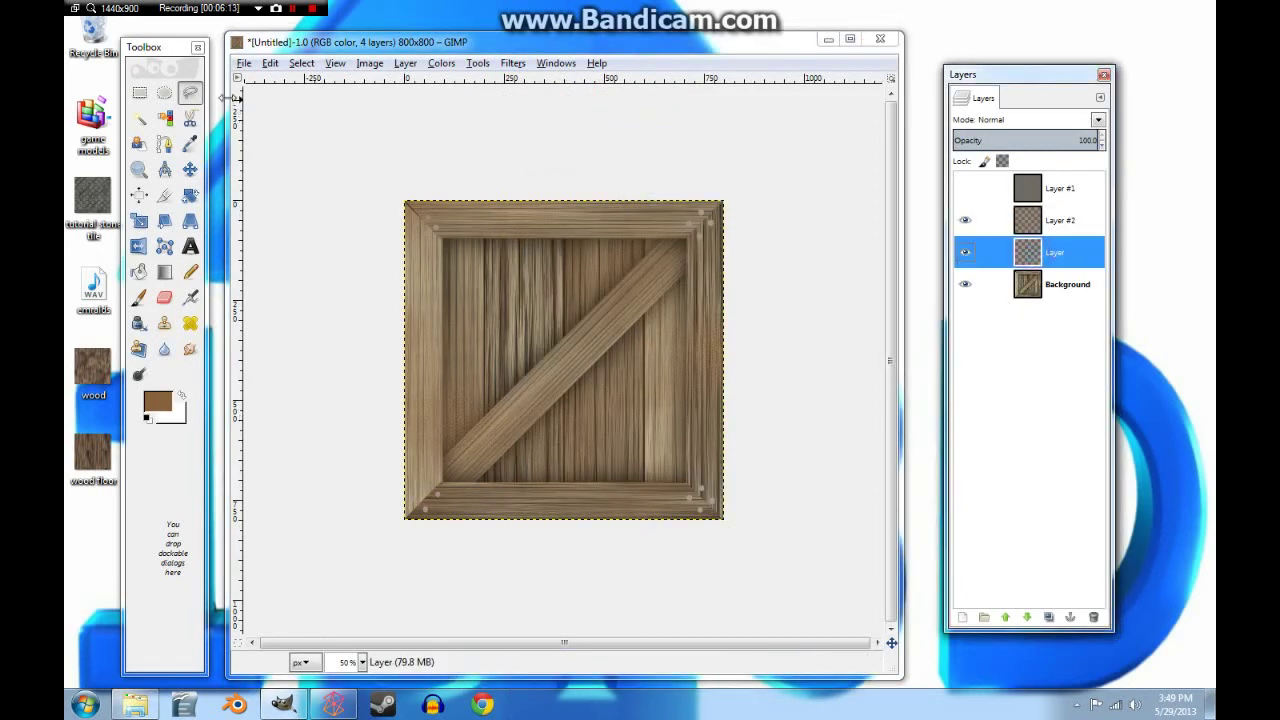
left_click(164, 119)
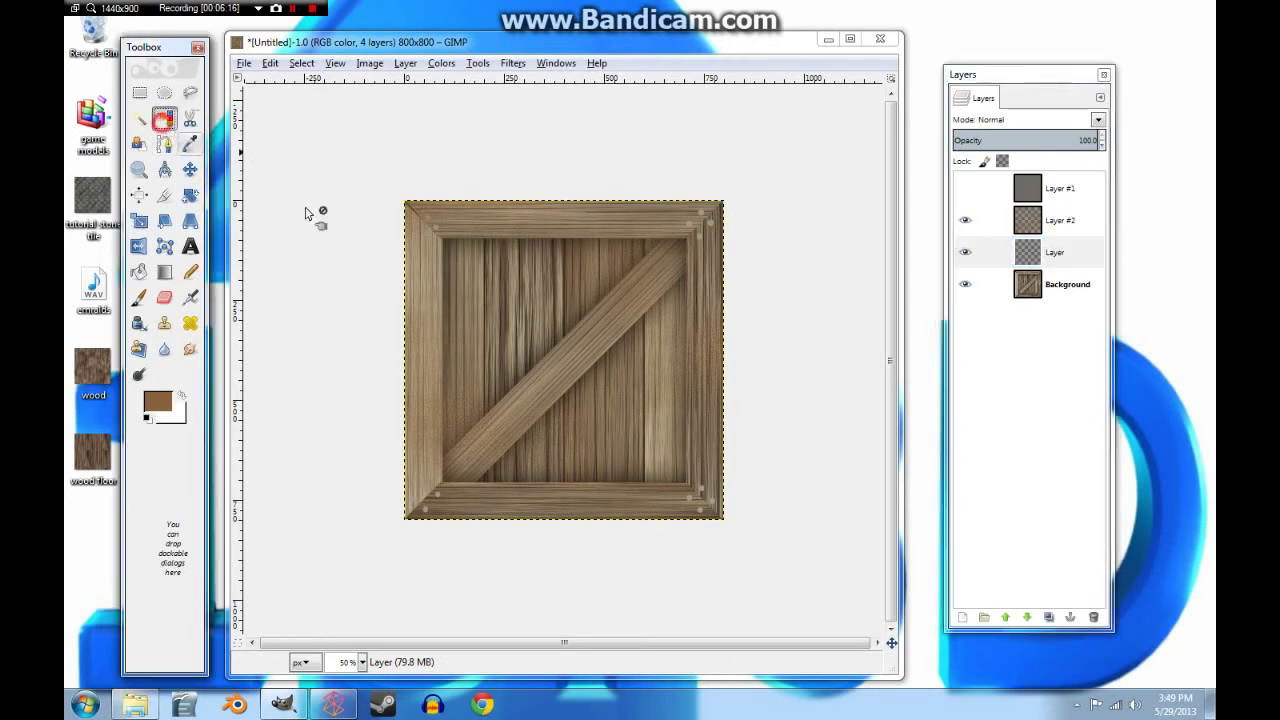
left_click(538, 347)
left_click(1031, 224)
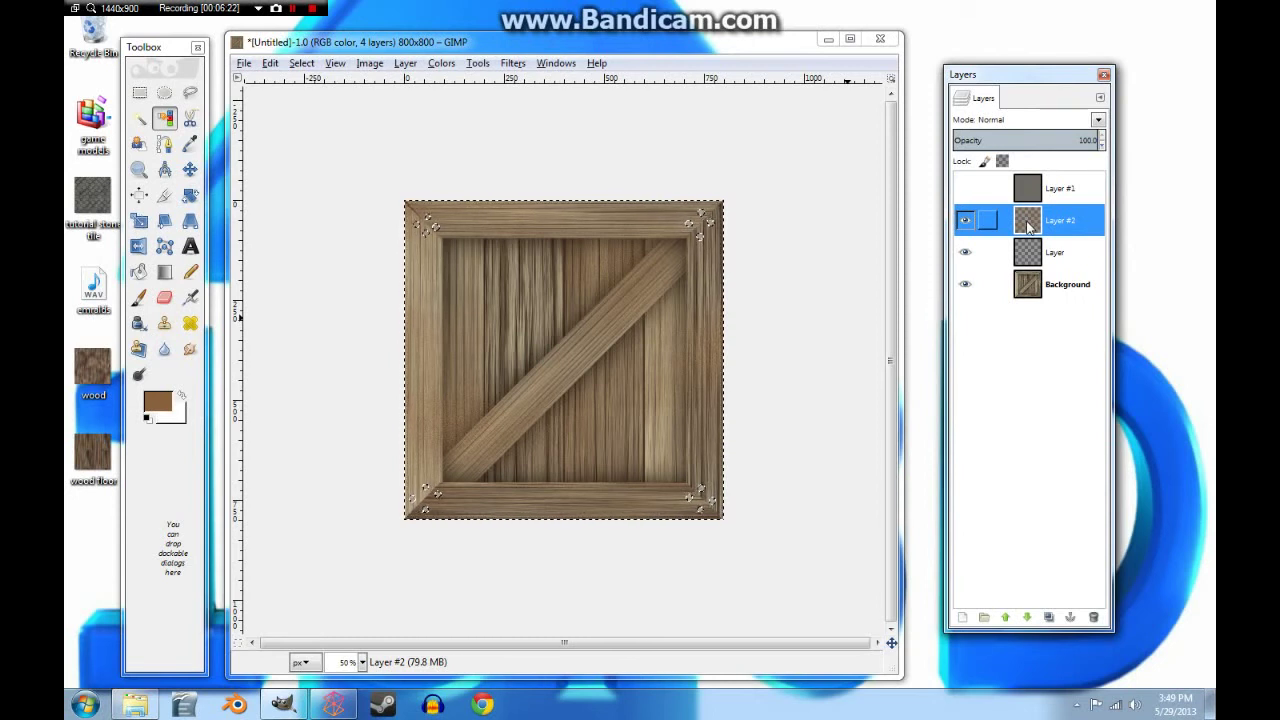
key("ctrl+z")
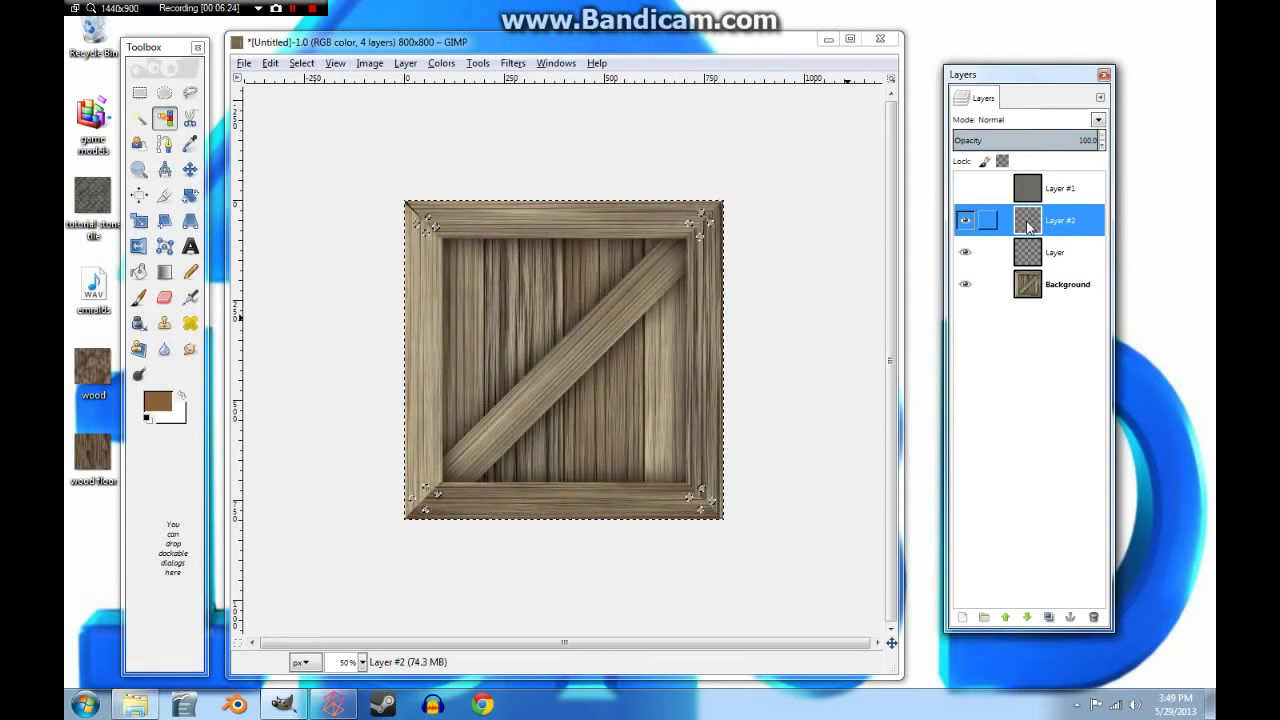
left_click(361, 662)
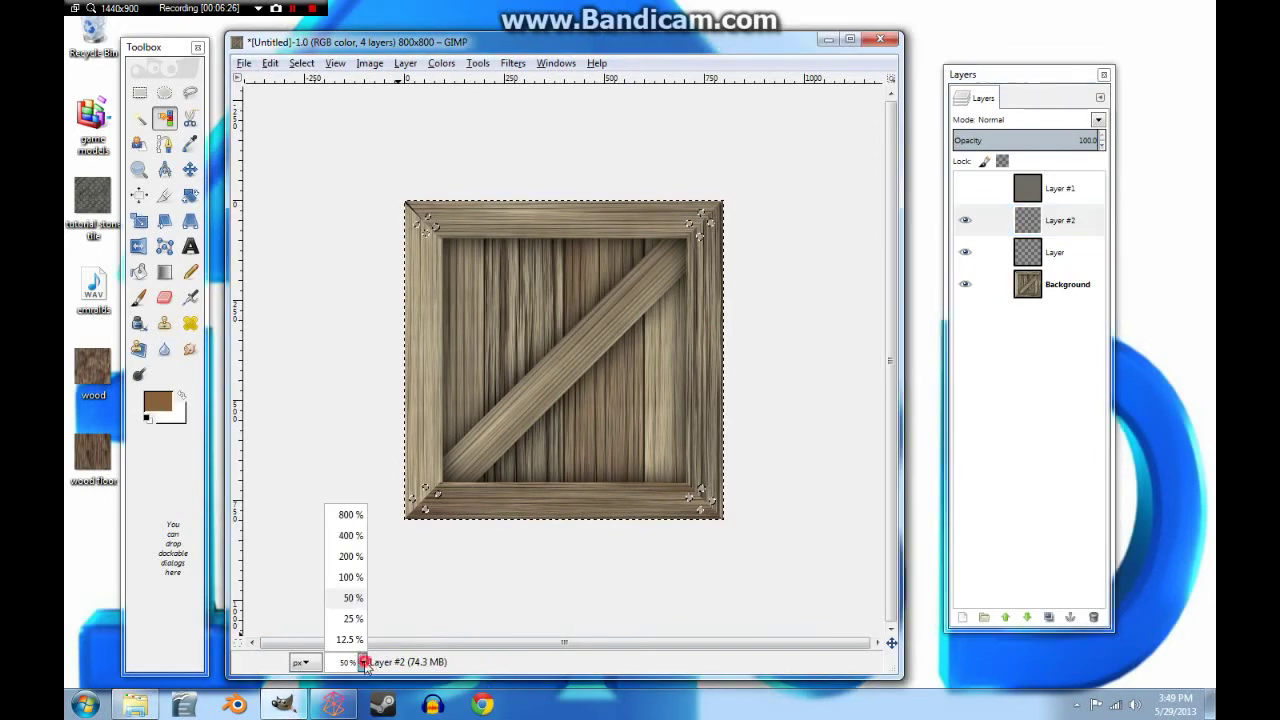
left_click(363, 573)
scroll(390, 560, "down", 1)
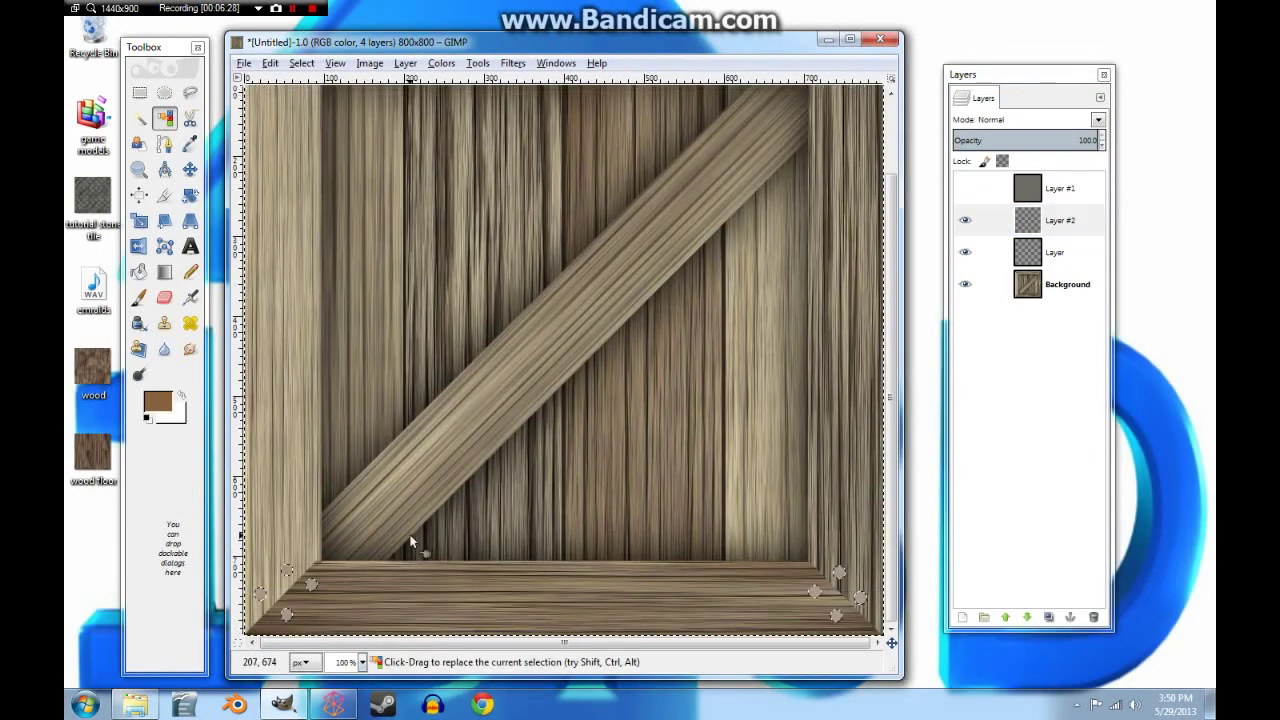
scroll(410, 541, "up", 2)
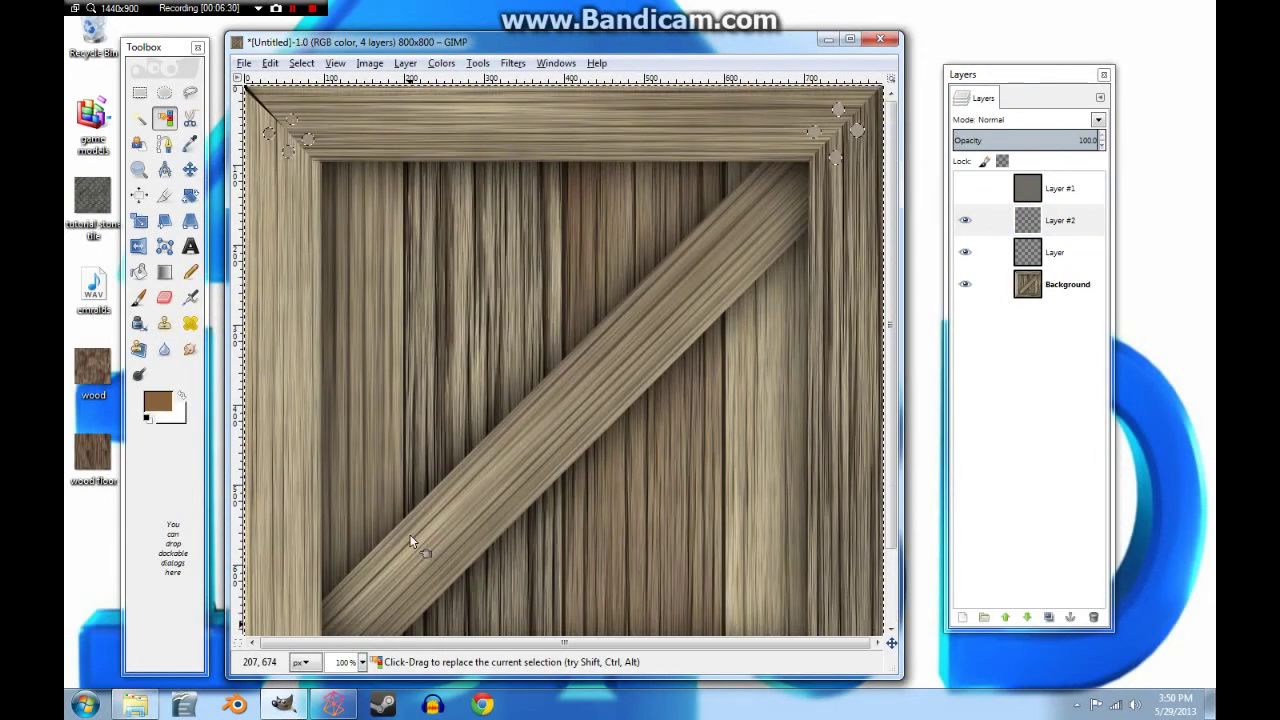
left_click(361, 662)
left_click(356, 601)
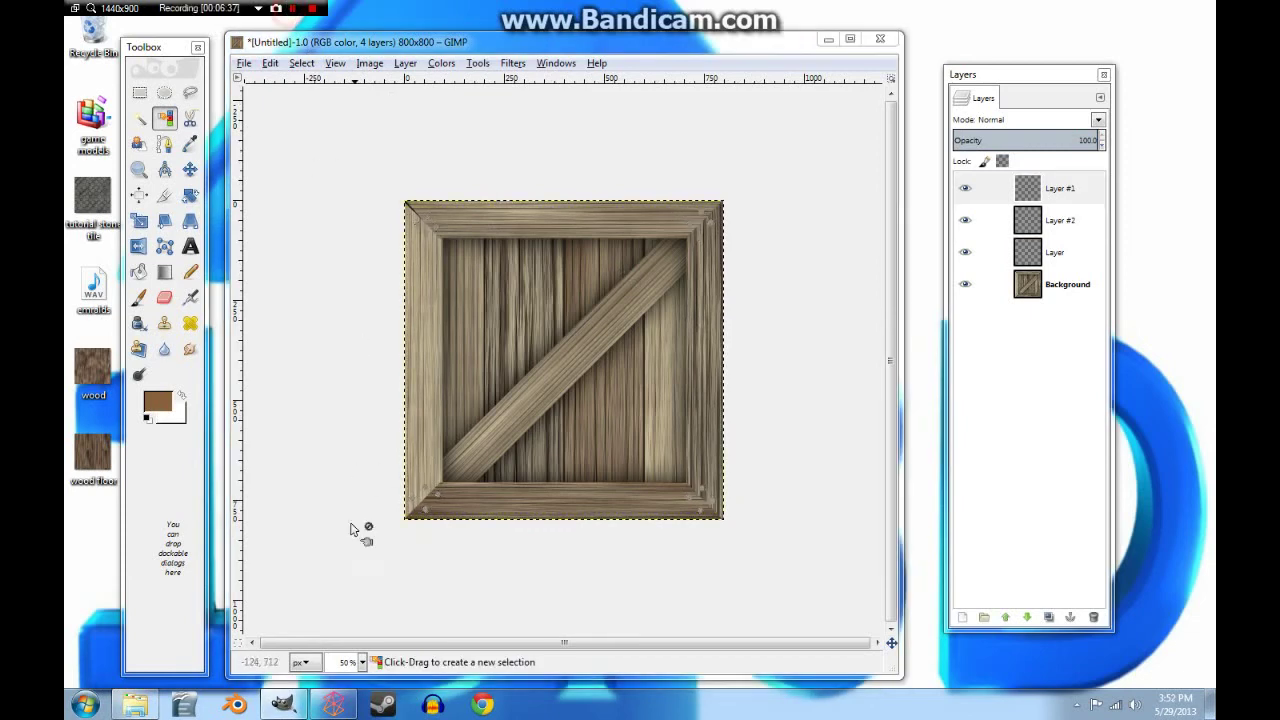
At 100% zoom, select the nail heads on Layer, apply Add Bevel at thickness 2, then deselect.
left_click(363, 662)
left_click(357, 578)
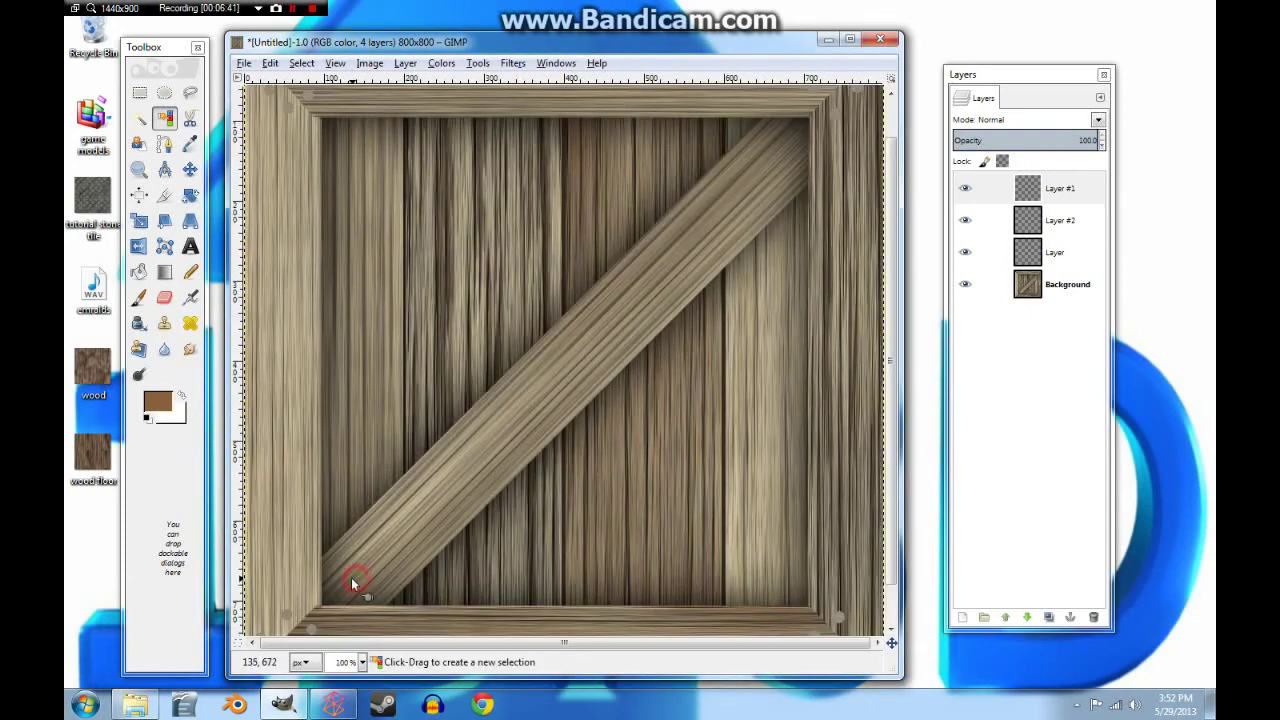
scroll(379, 517, "down", 1)
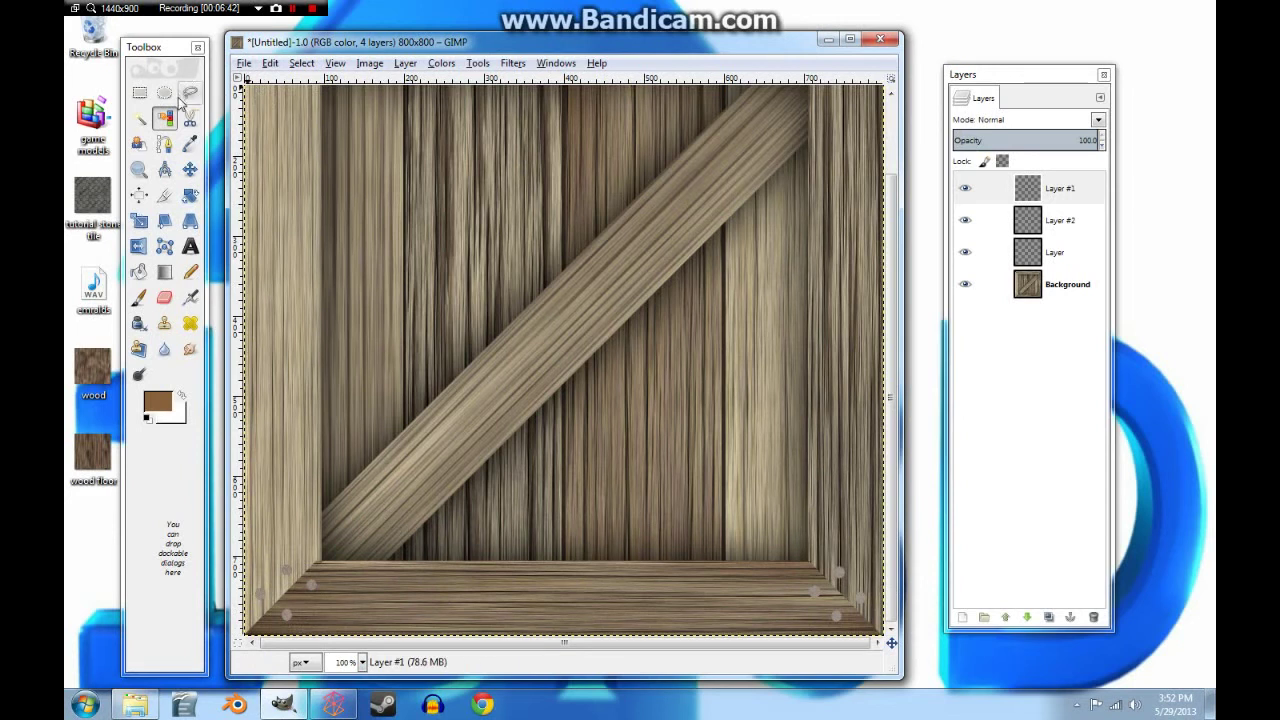
left_click(705, 604)
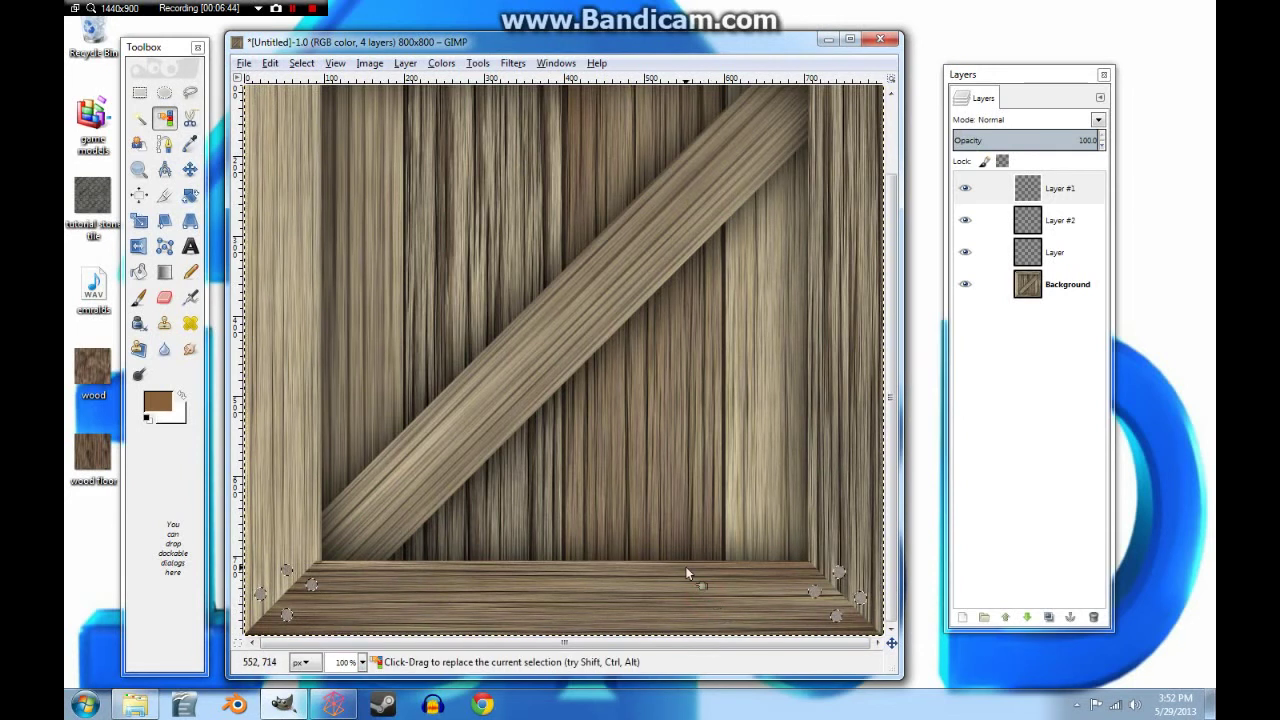
left_click(1050, 256)
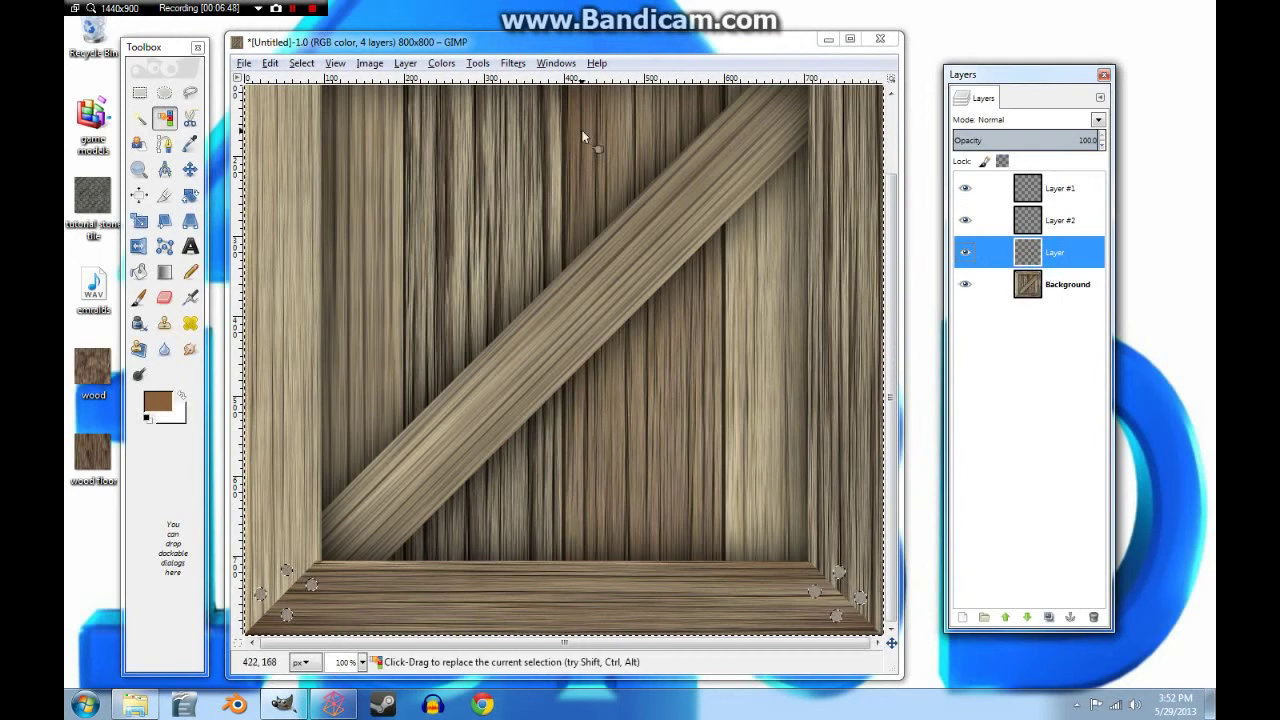
left_click(512, 63)
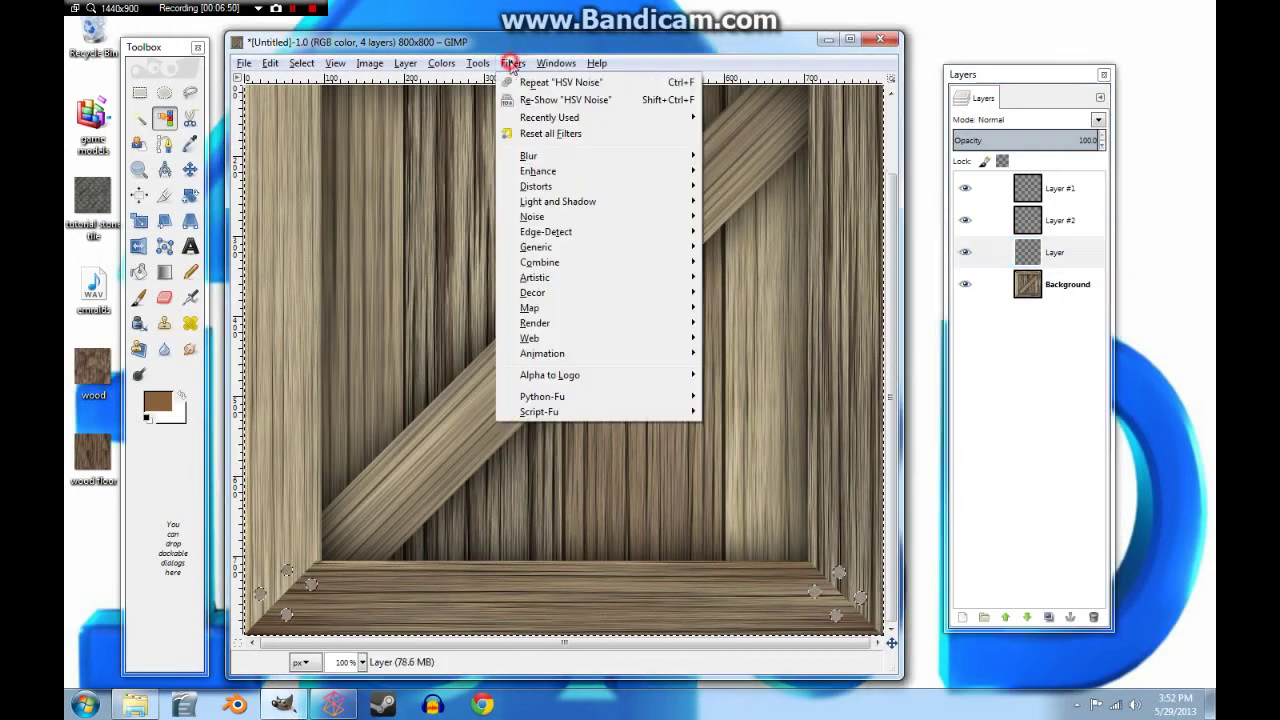
mouse_move(536, 293)
left_click(755, 291)
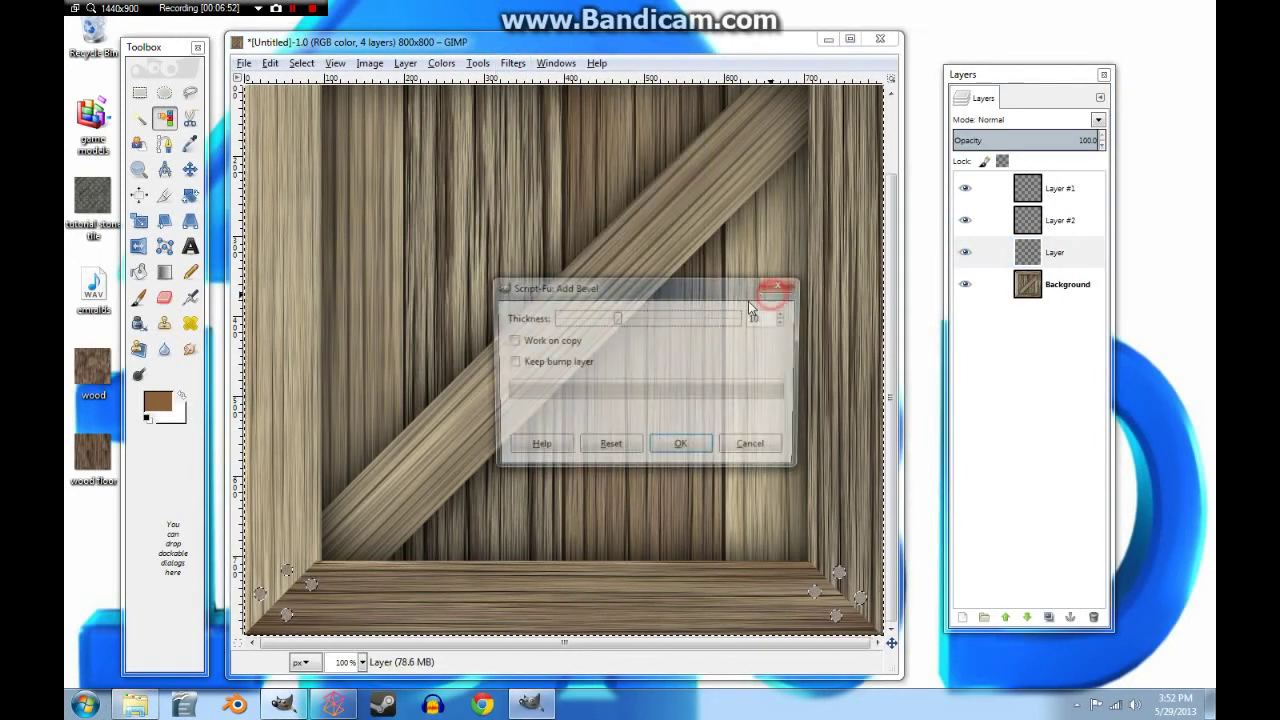
left_click_drag(617, 318, 571, 328)
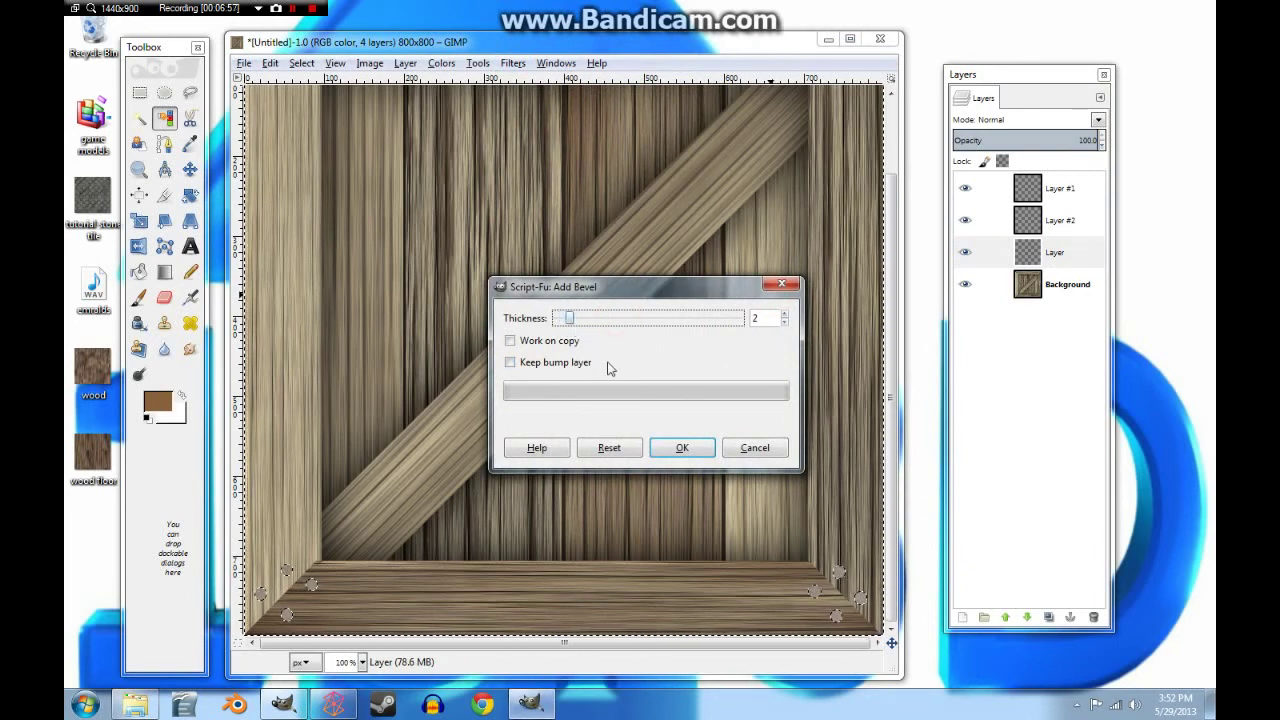
left_click(677, 448)
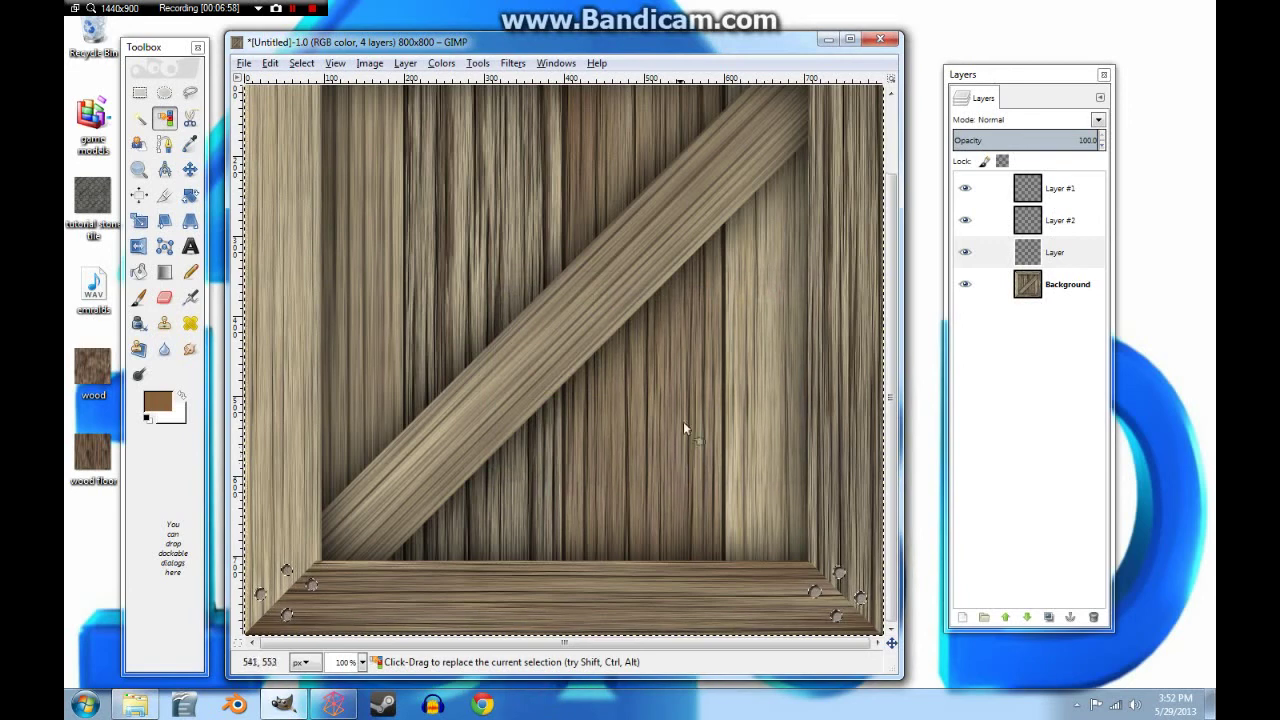
key("ctrl+shift+a")
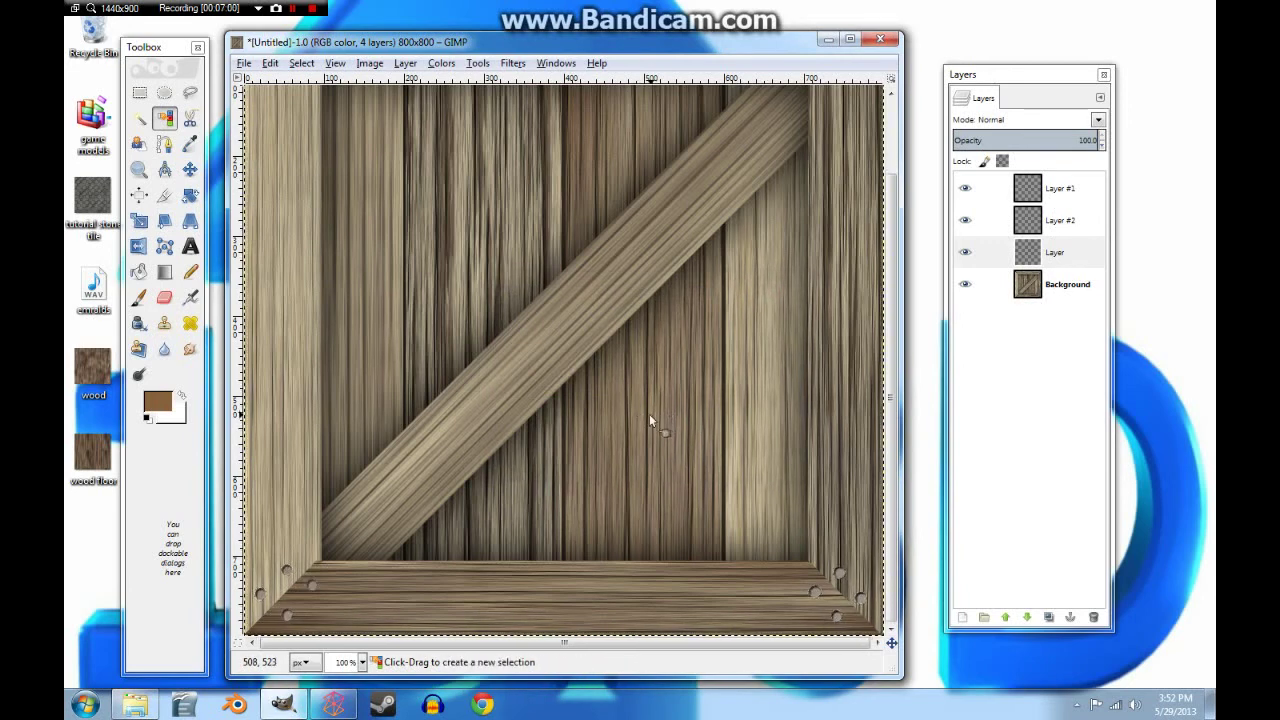
scroll(700, 420, "up", 5)
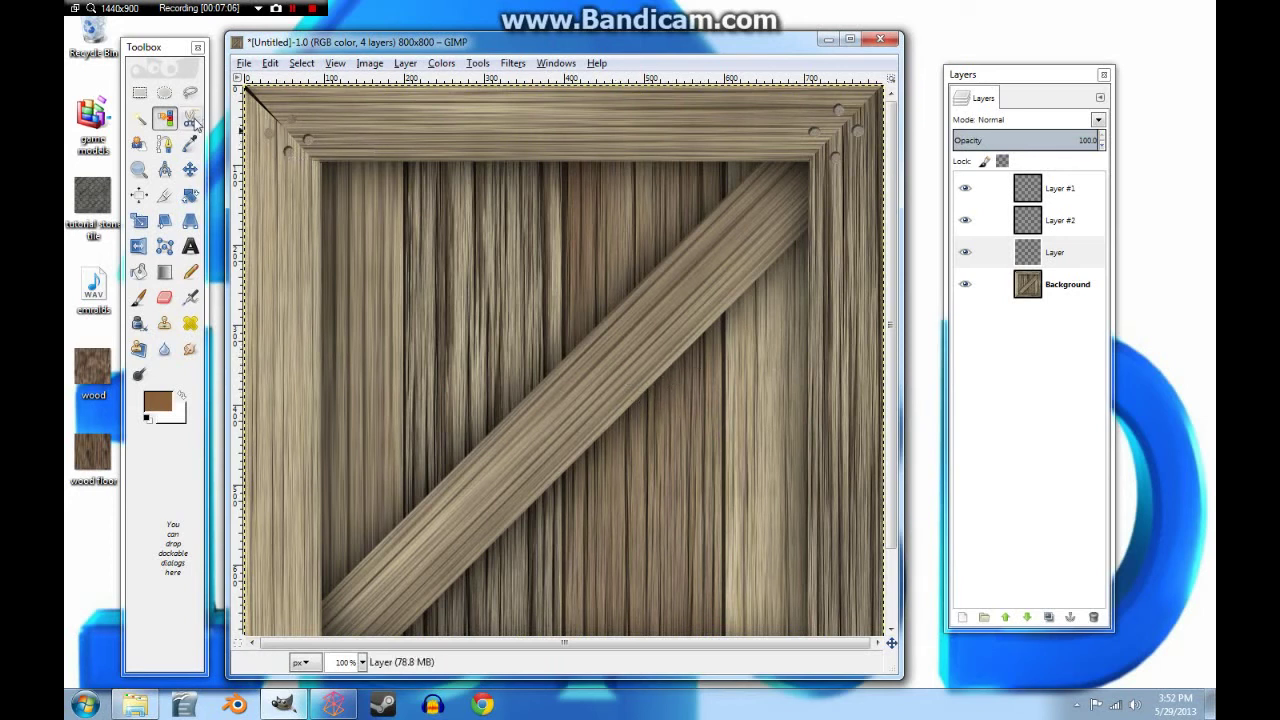
Select the nails and merge Layer #1 down twice into a single nail layer.
left_click(528, 313)
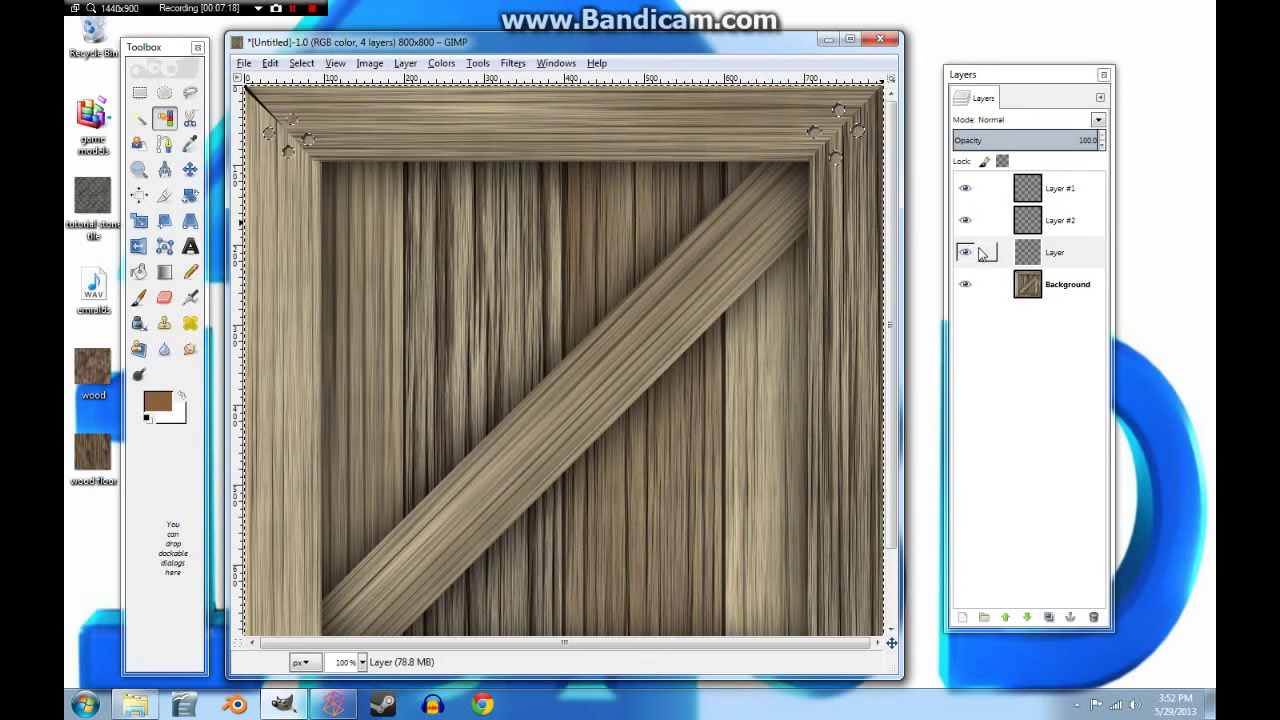
left_click(998, 188)
left_click(405, 63)
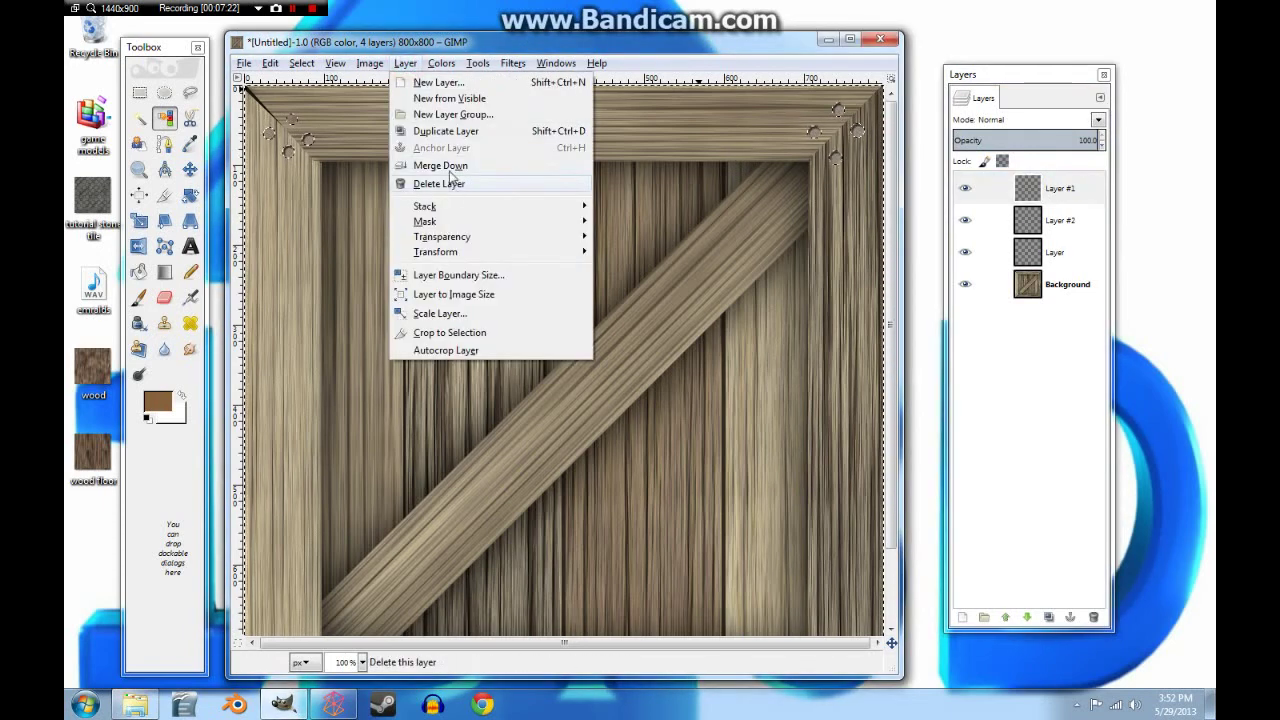
left_click(440, 165)
left_click(405, 63)
left_click(440, 165)
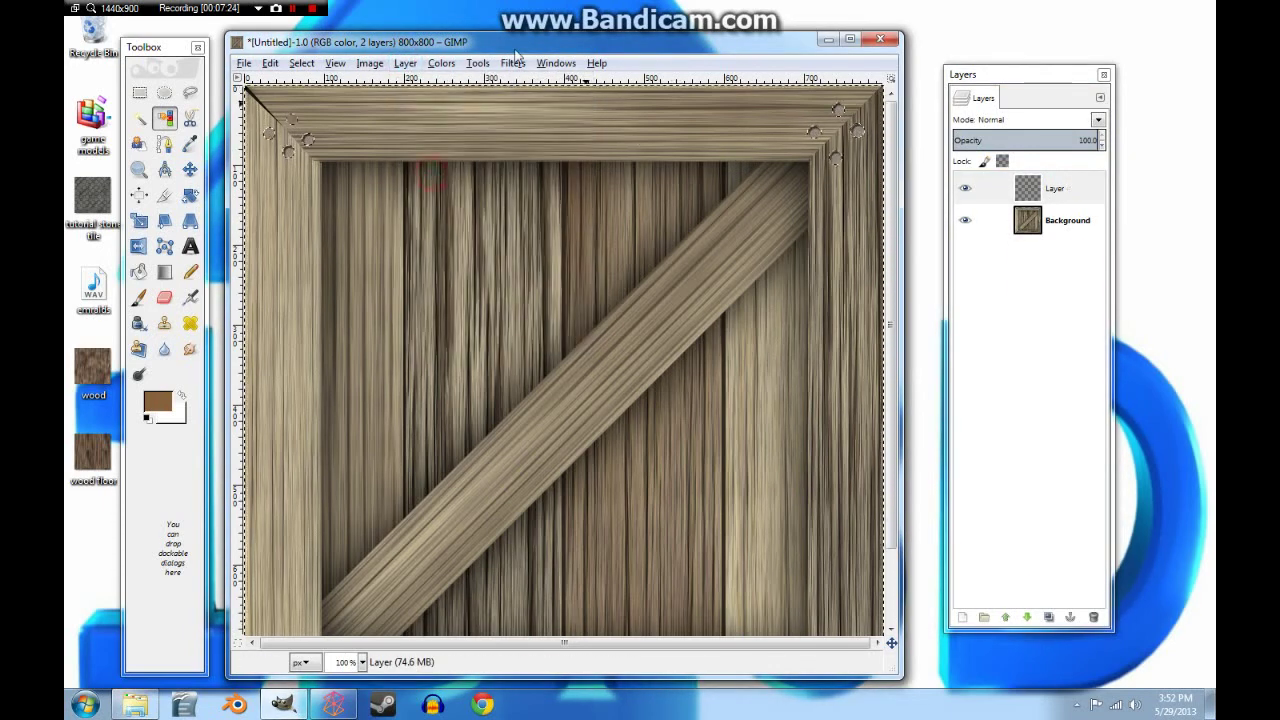
Soften the merged nails with a Gaussian Blur of radius 1.
left_click(513, 64)
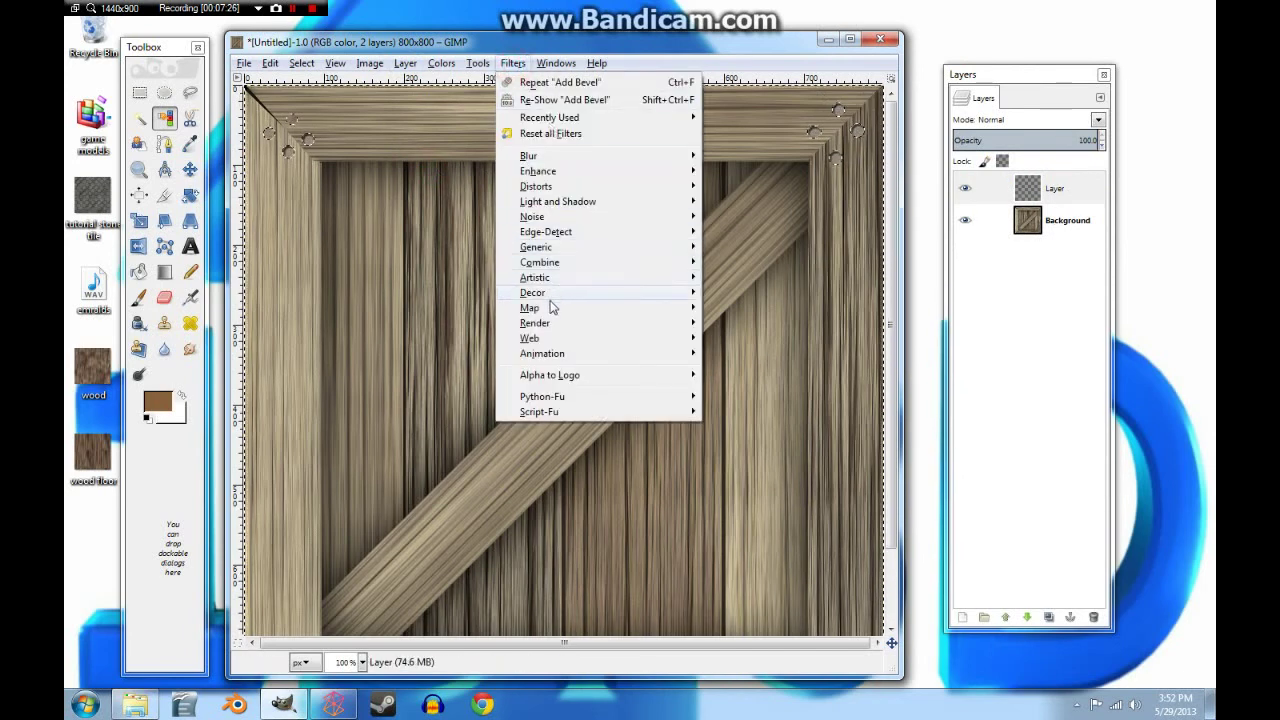
left_click(561, 154)
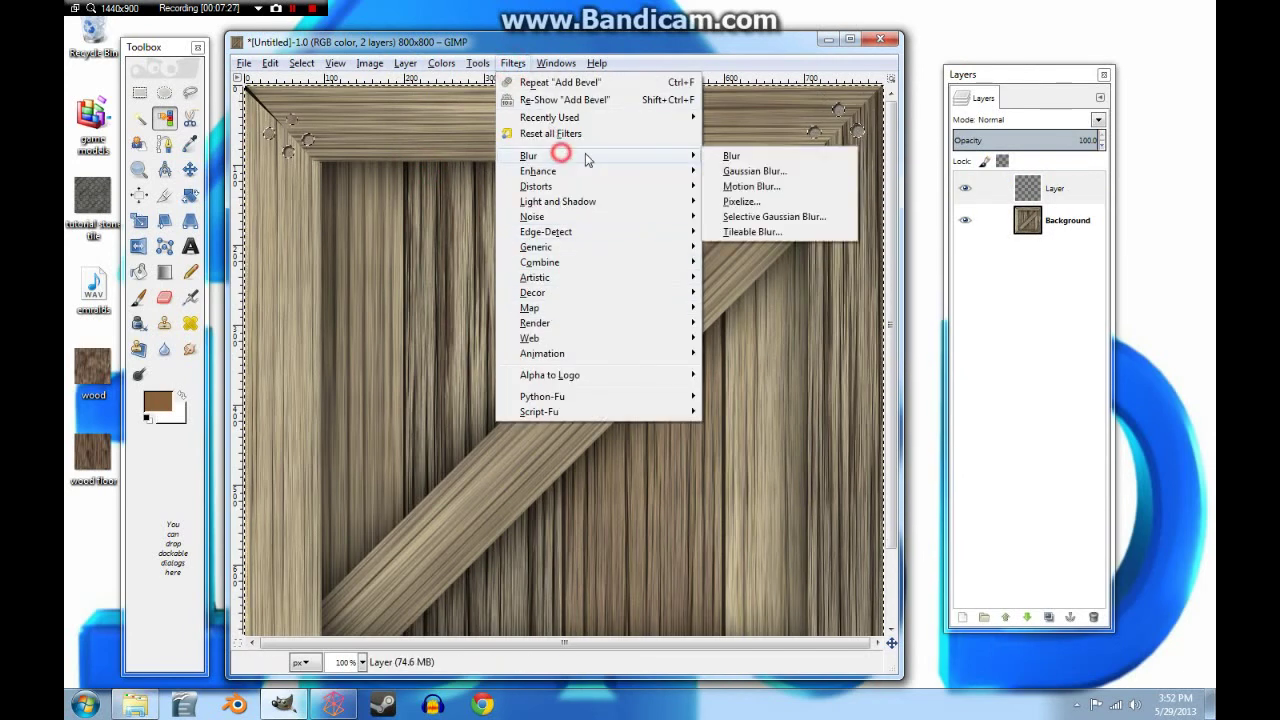
left_click(745, 171)
left_click_drag(702, 355, 711, 252)
left_click(587, 398)
left_click_drag(587, 398, 706, 397)
double_click(612, 466)
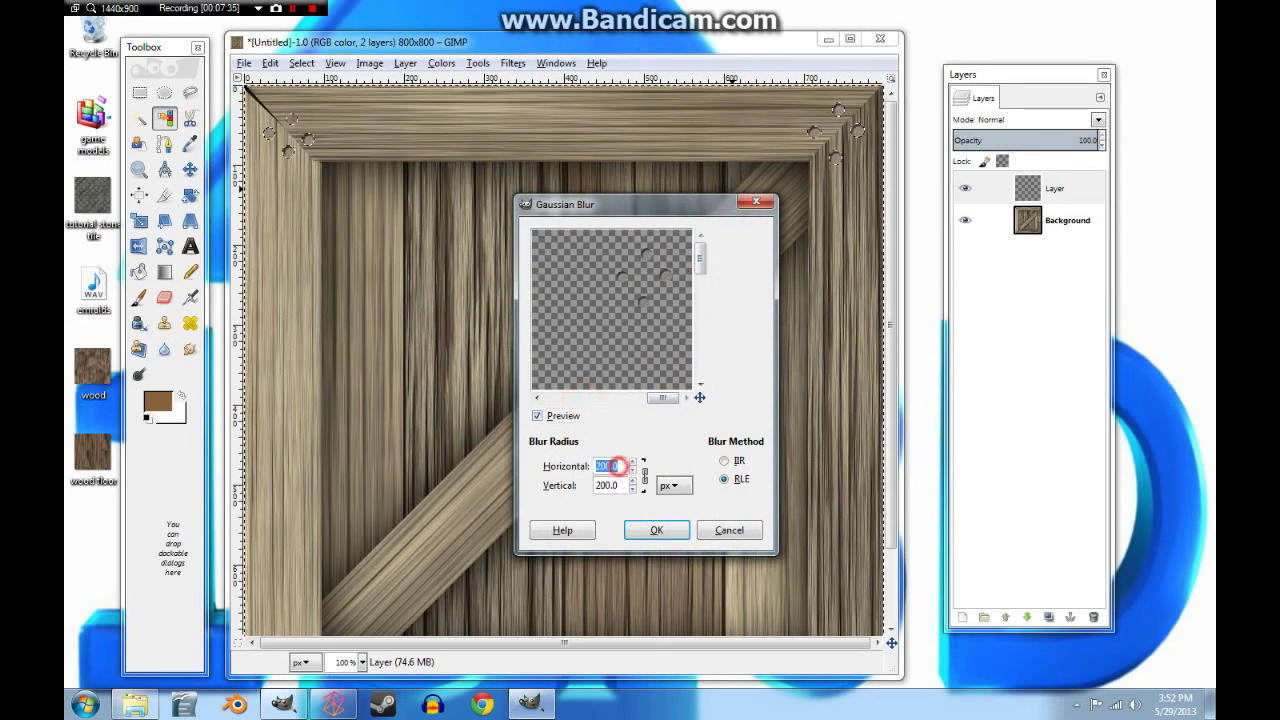
type("1")
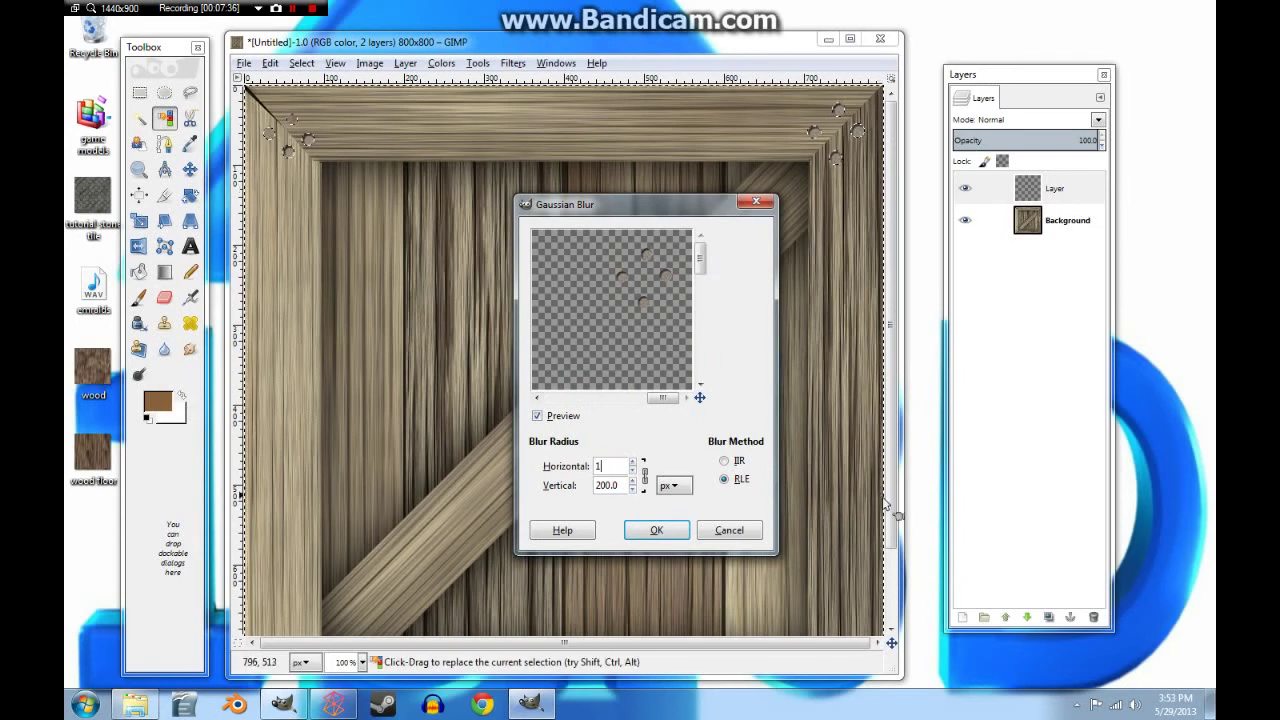
left_click(612, 485)
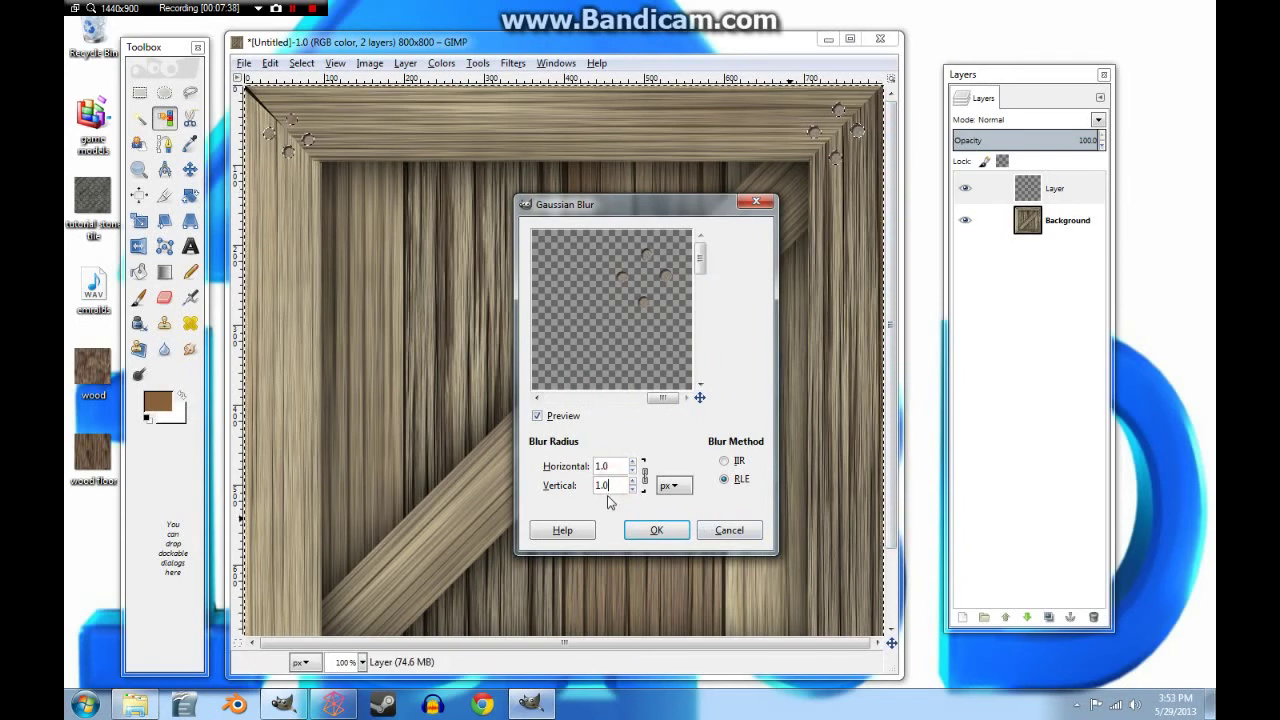
left_click(657, 529)
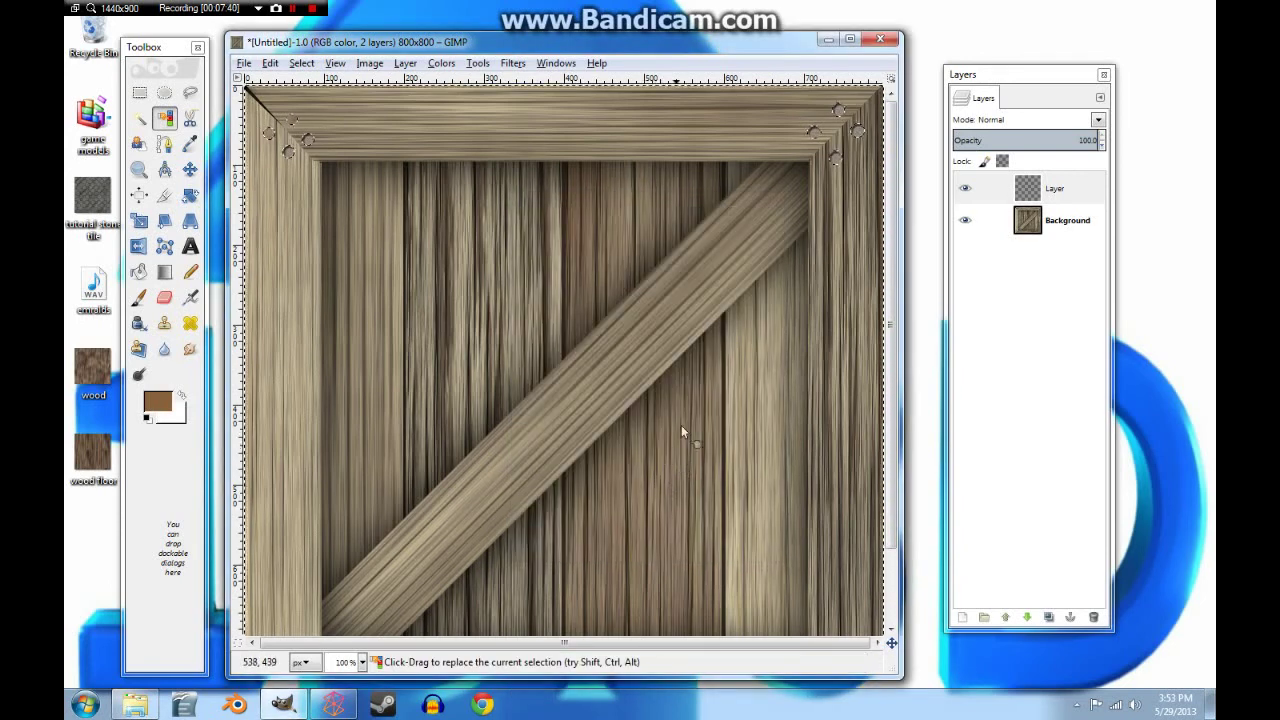
Deselect and add a new Layer #1 positioned below the nail layer.
key("ctrl+shift+a")
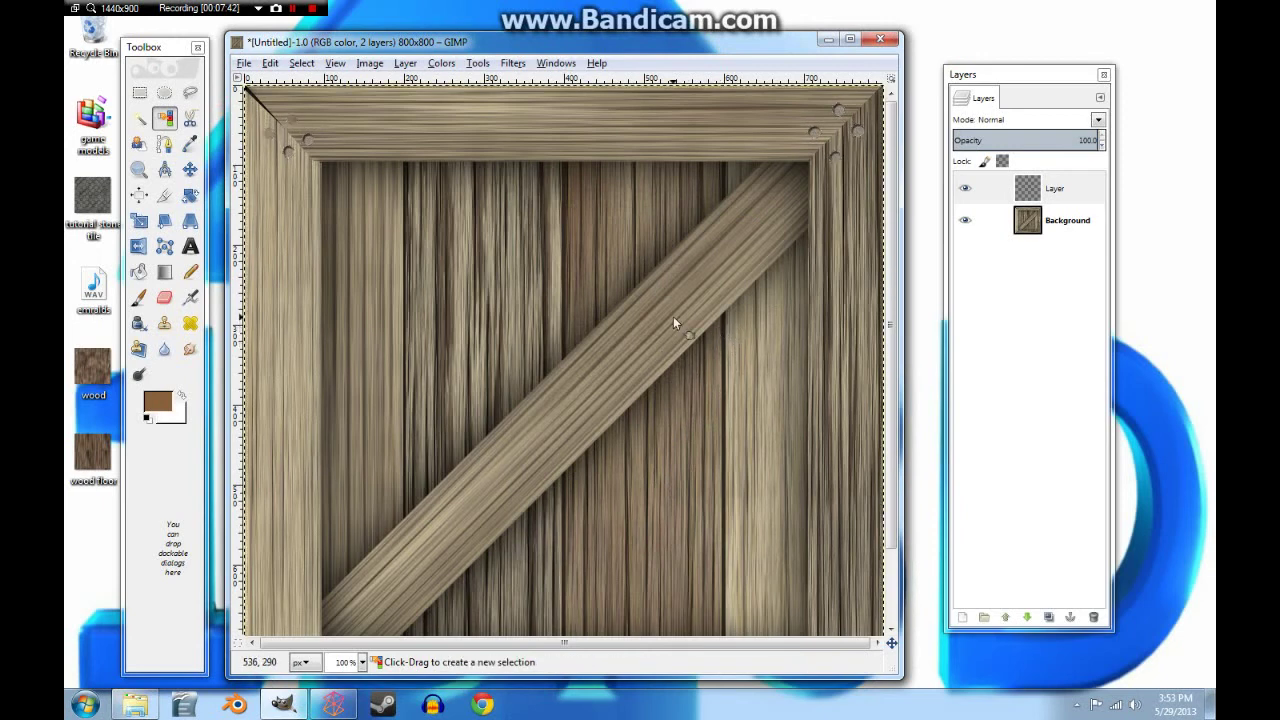
left_click(966, 620)
left_click(296, 360)
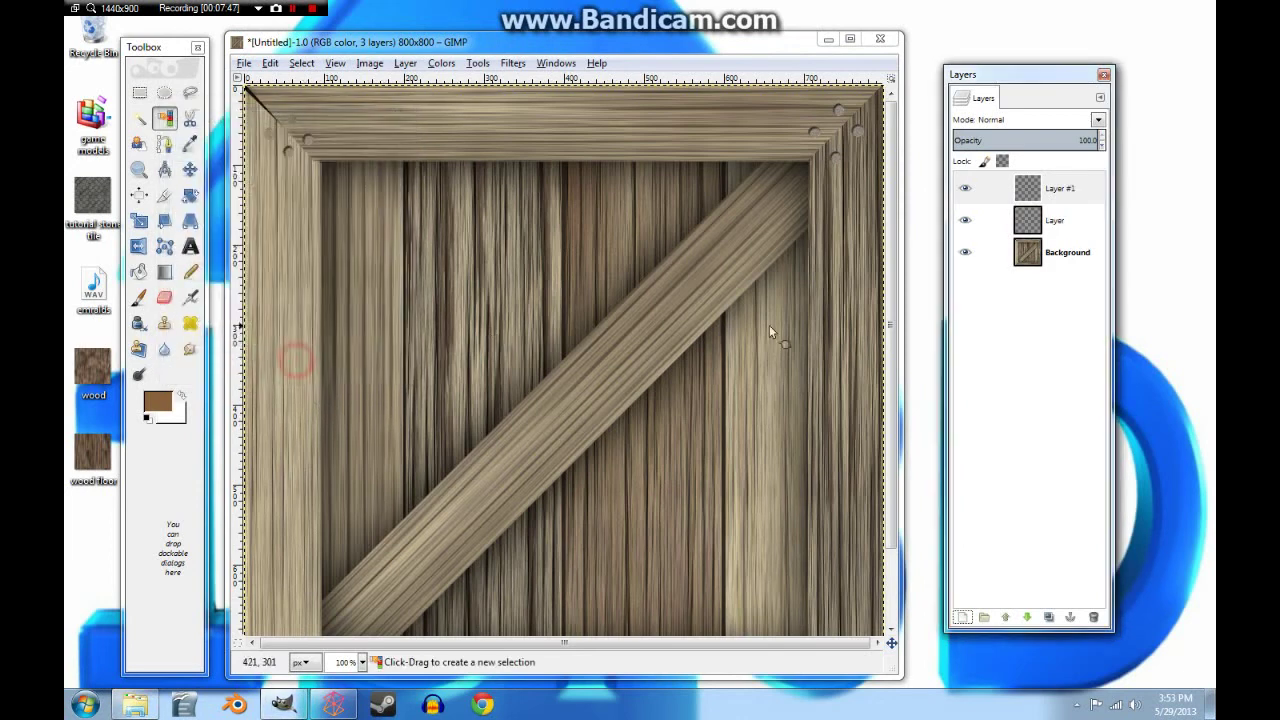
left_click_drag(1035, 196, 1030, 235)
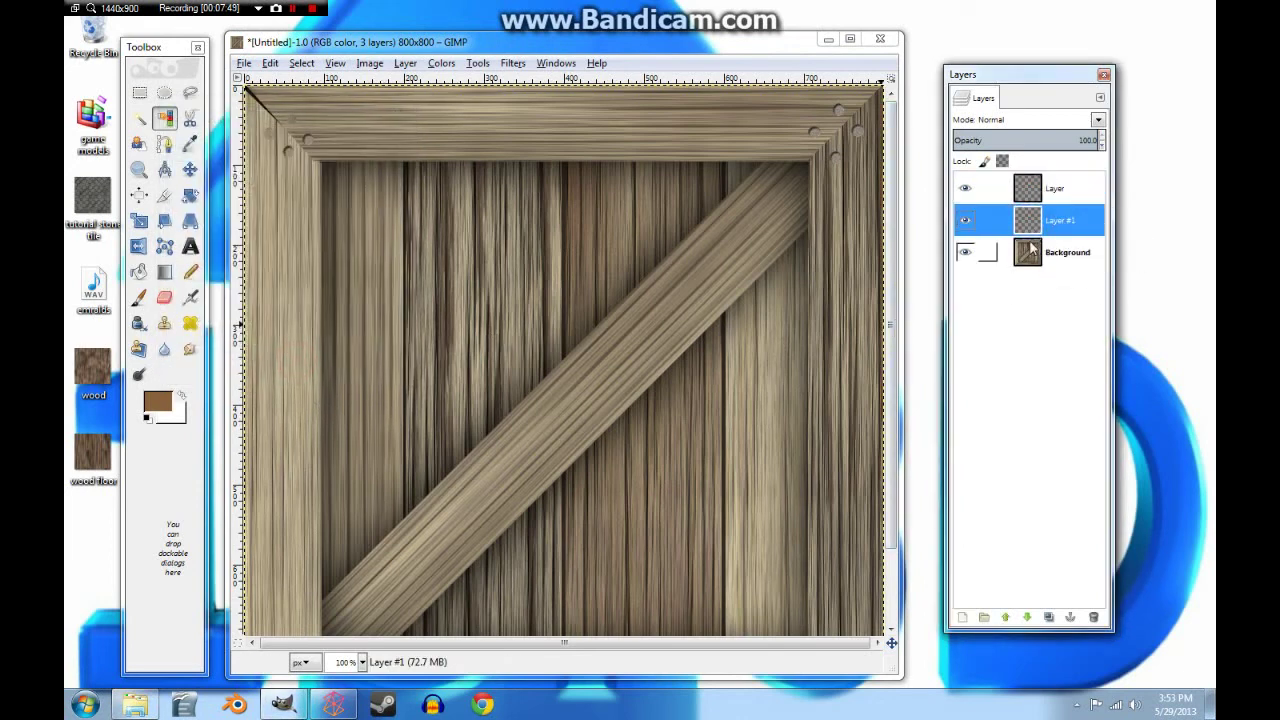
Free Select around the top-right corner nails and bucket-fill the area brown as rust.
left_click(188, 95)
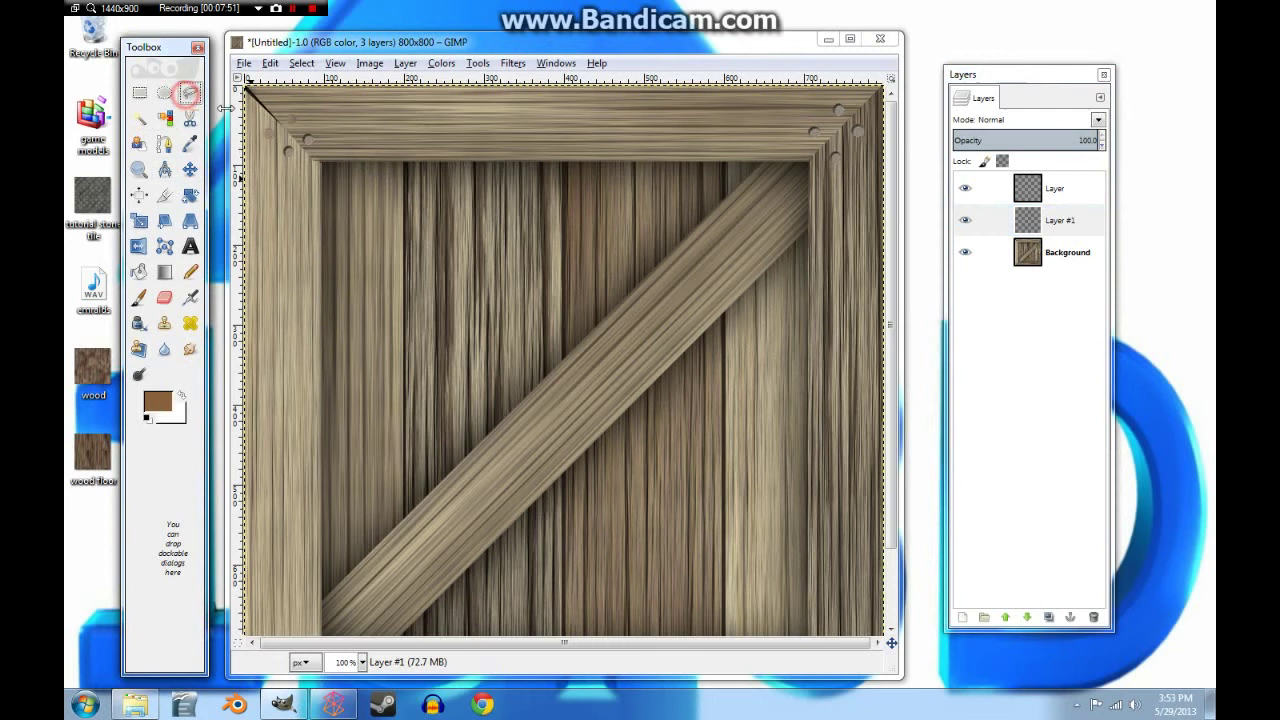
left_click(835, 105)
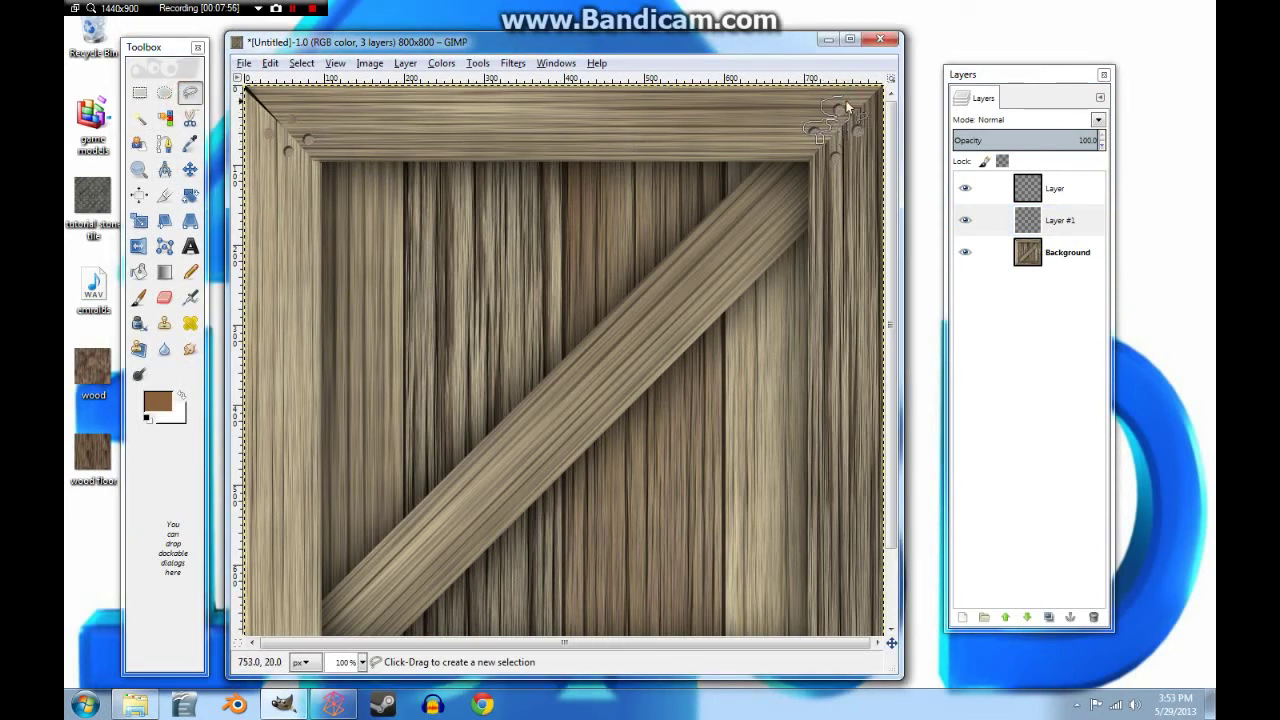
left_click(843, 103)
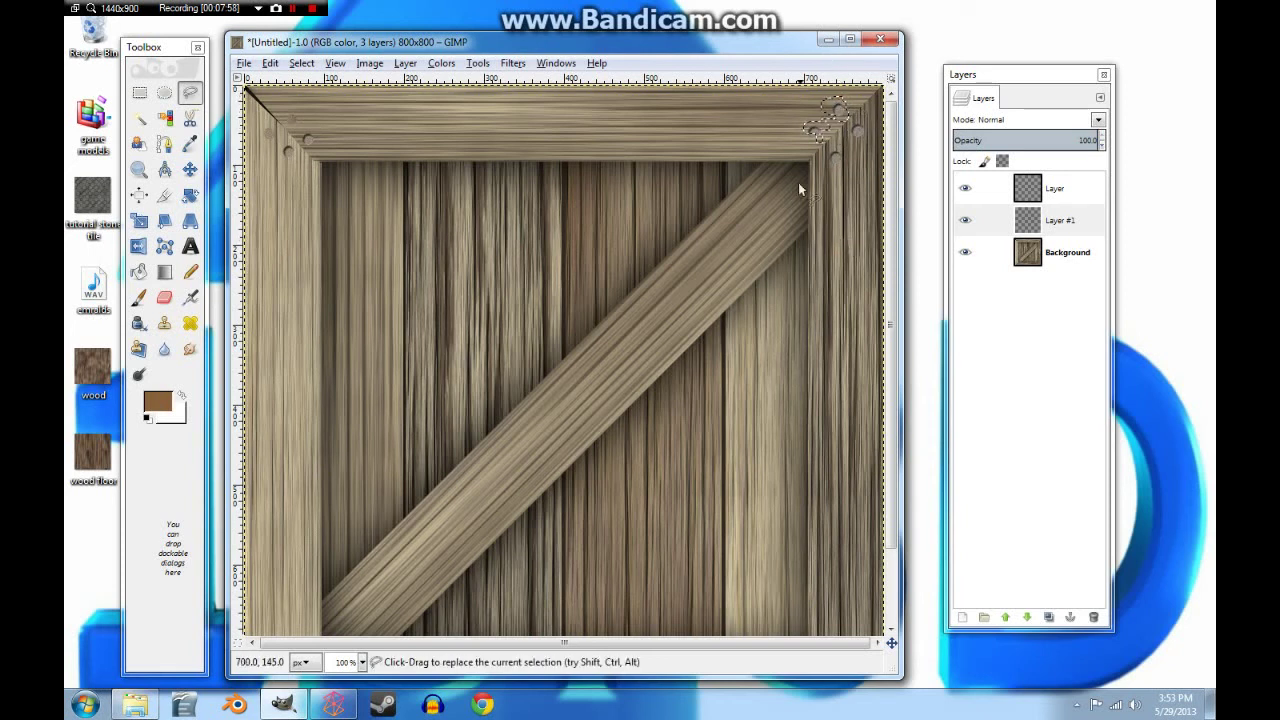
left_click(139, 272)
left_click(833, 112)
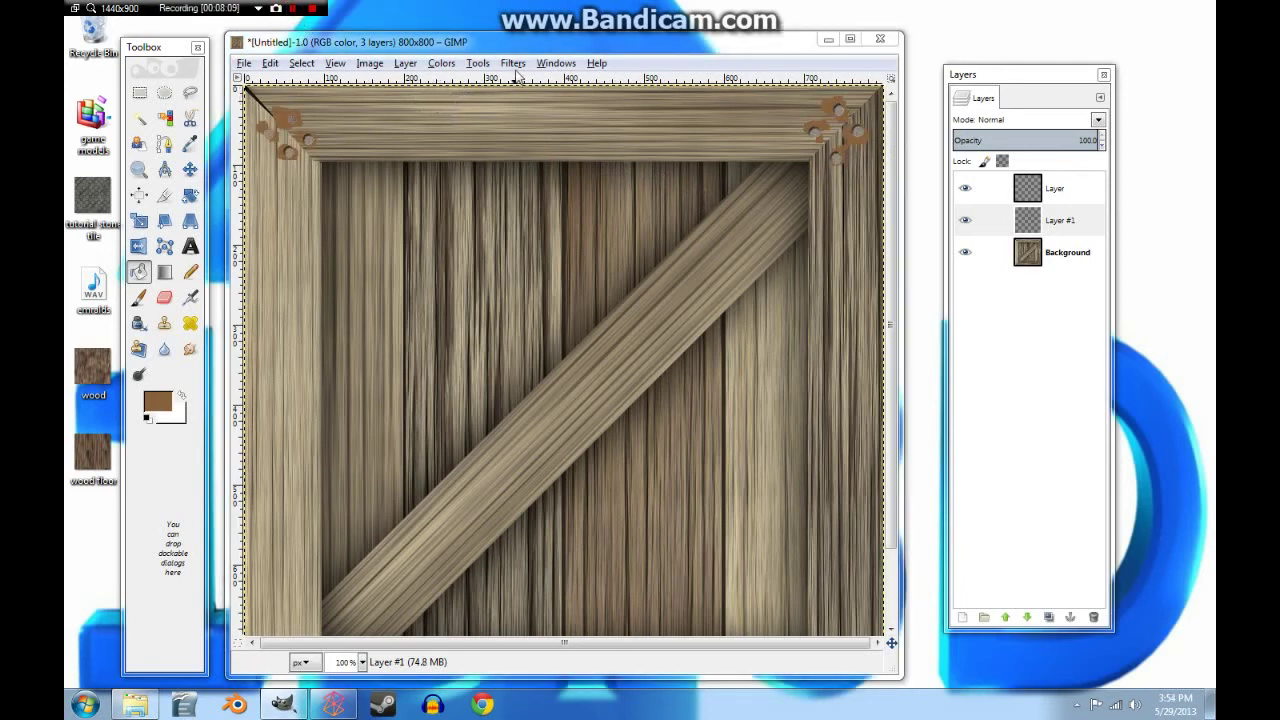
Open the Gaussian Blur settings and cancel without applying any blur.
left_click(513, 63)
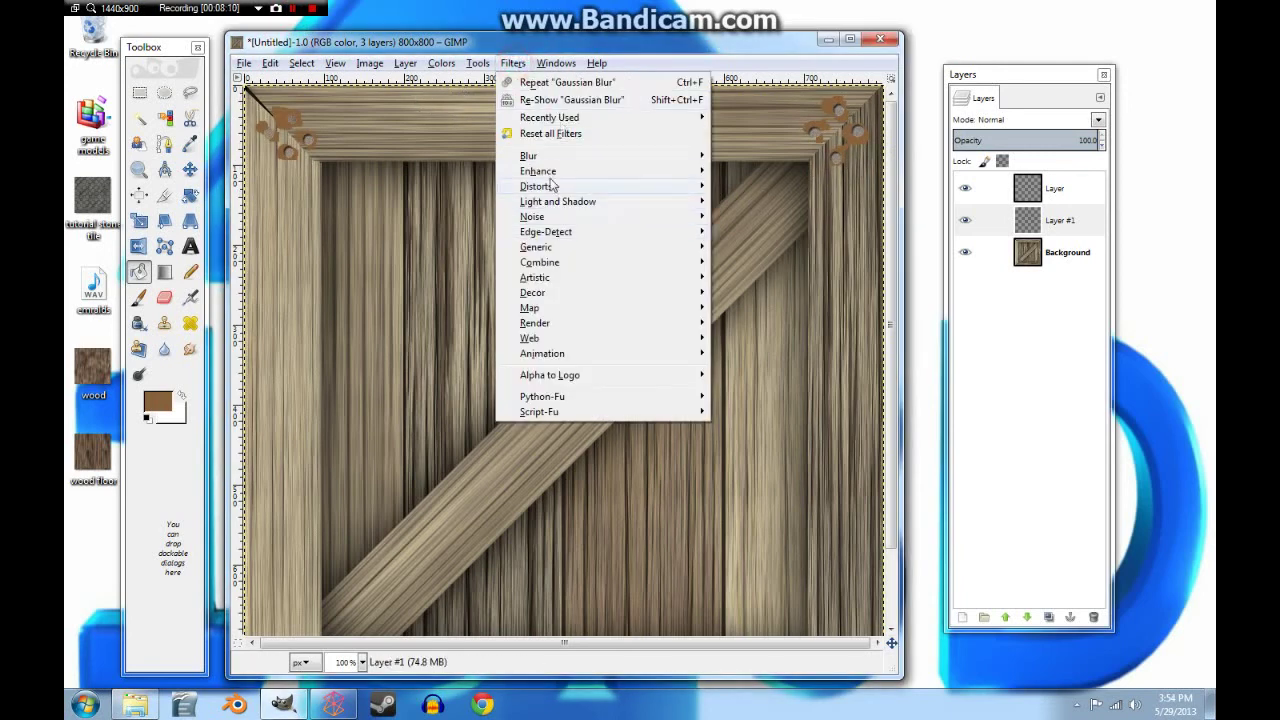
left_click(545, 157)
left_click(779, 172)
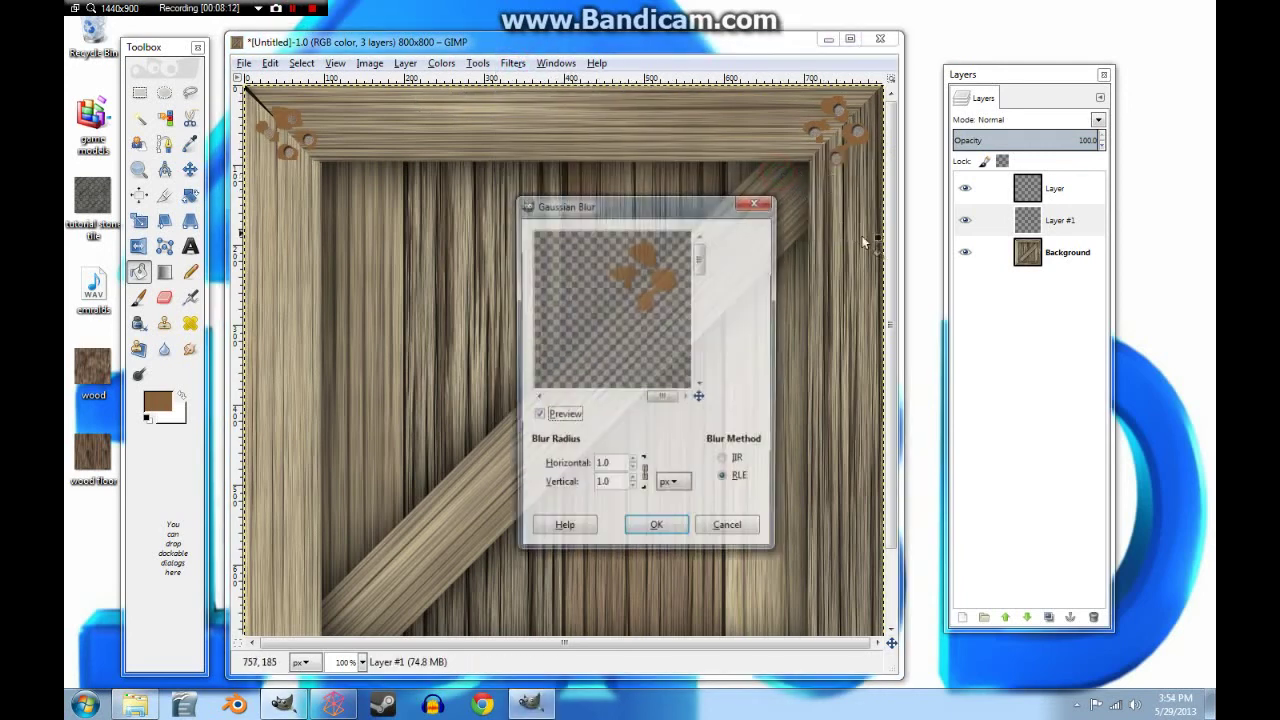
left_click(728, 530)
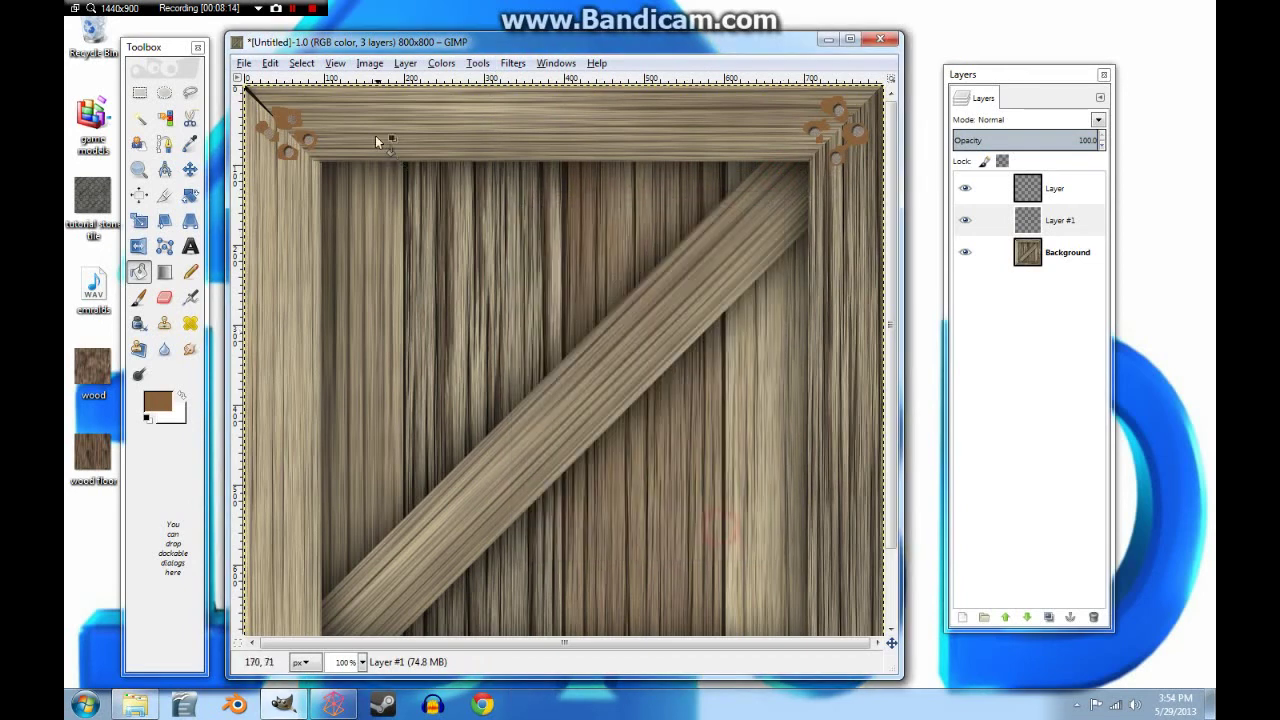
Add a new Layer #2, choose a grey foreground colour, and view the image at 50%.
left_click(962, 619)
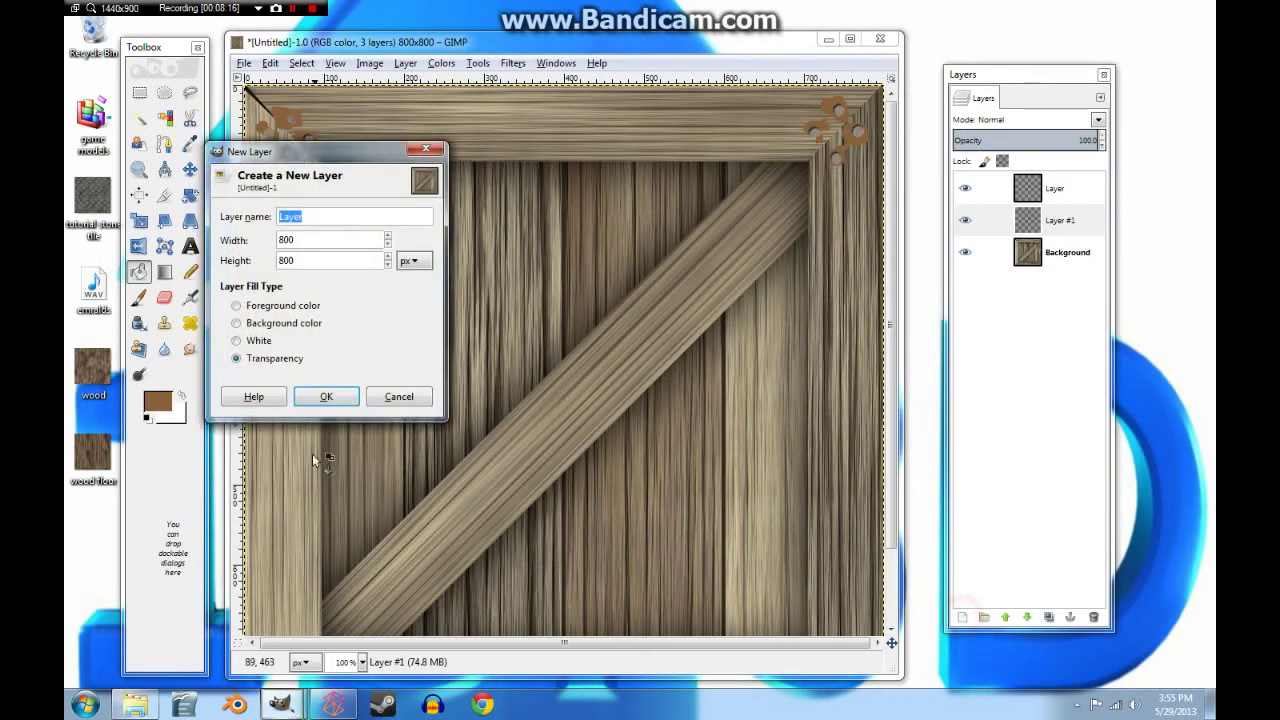
left_click(331, 394)
left_click(170, 412)
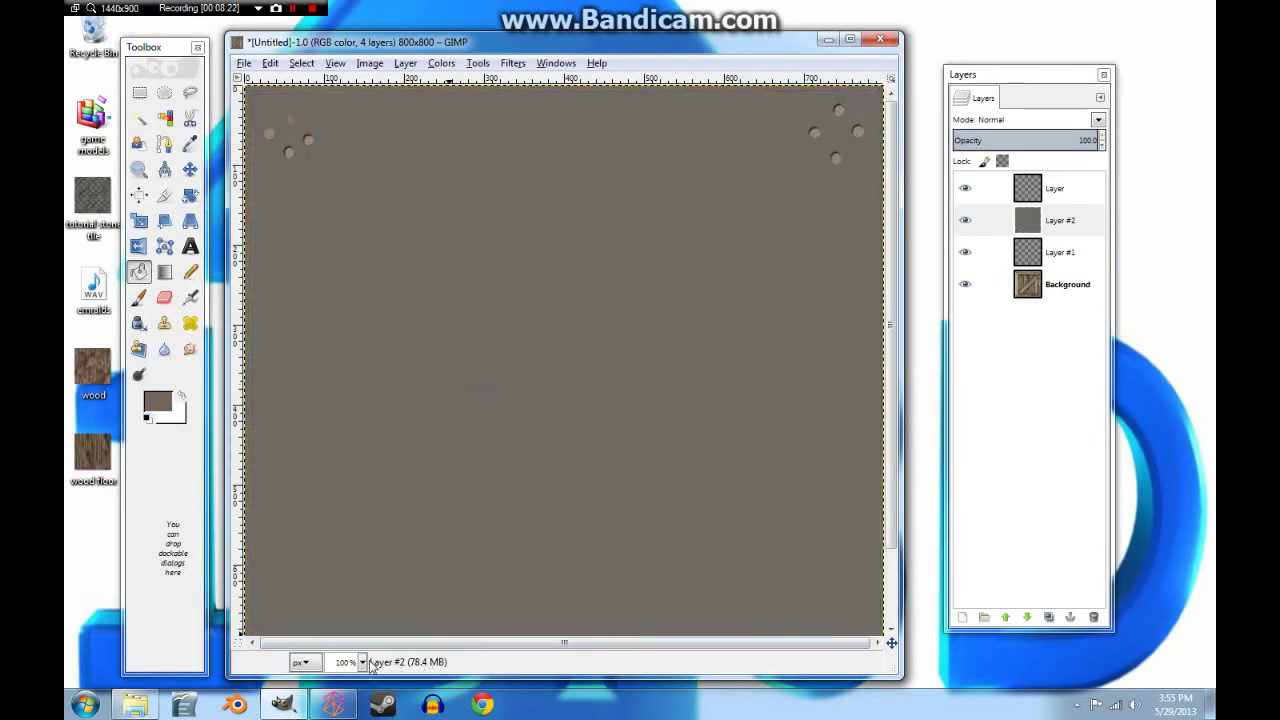
left_click(362, 662)
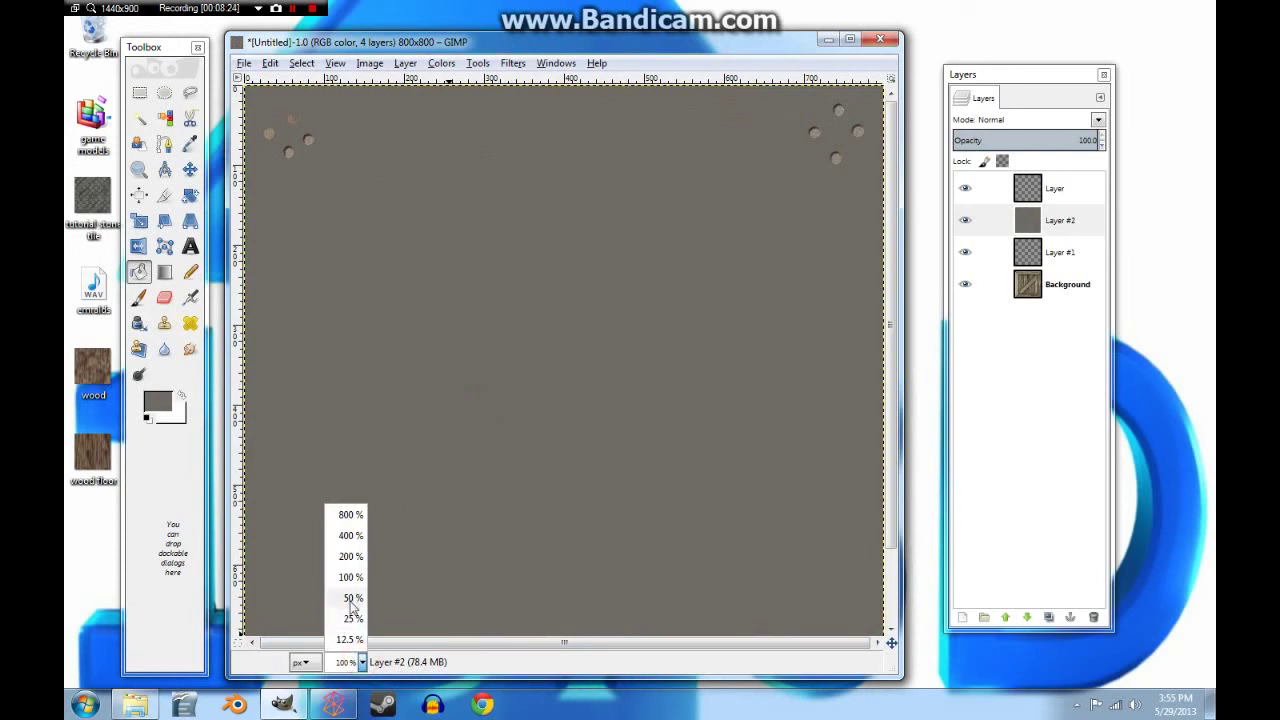
left_click(352, 600)
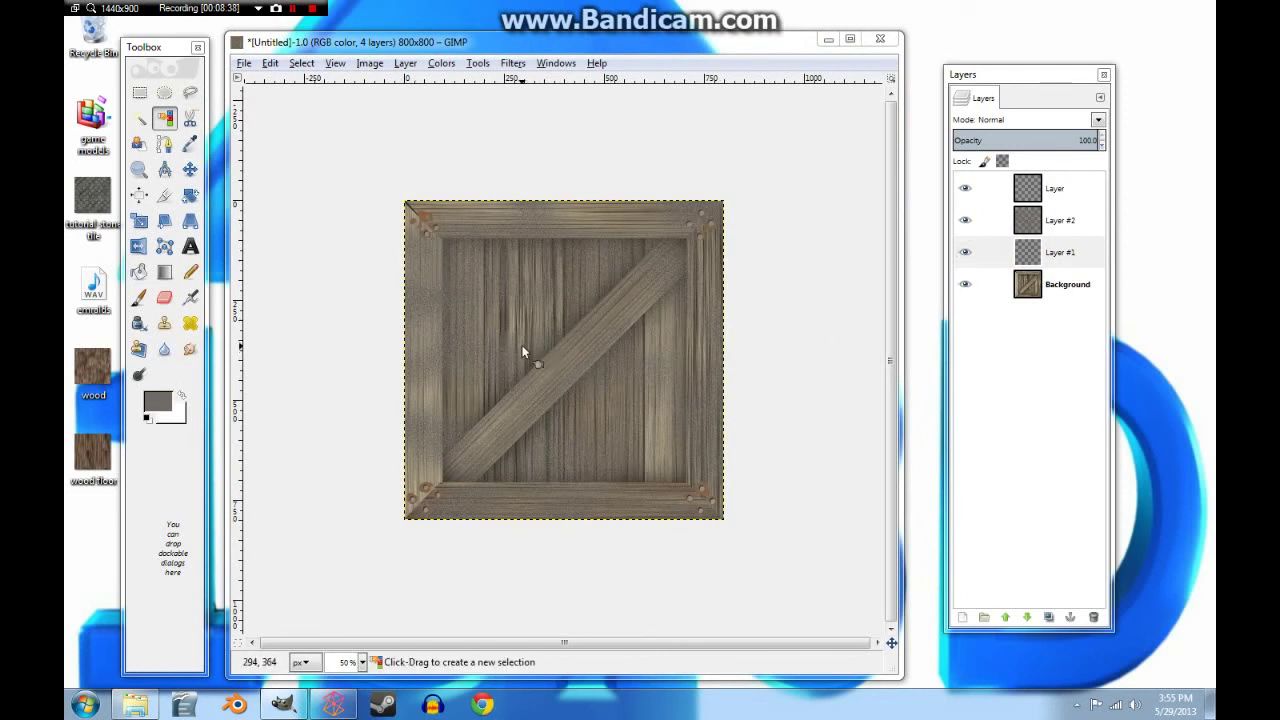
Fuzzy-select the corner nail clusters, tidy Layer #2, and start a Gaussian Blur on Layer #1.
left_click(523, 347)
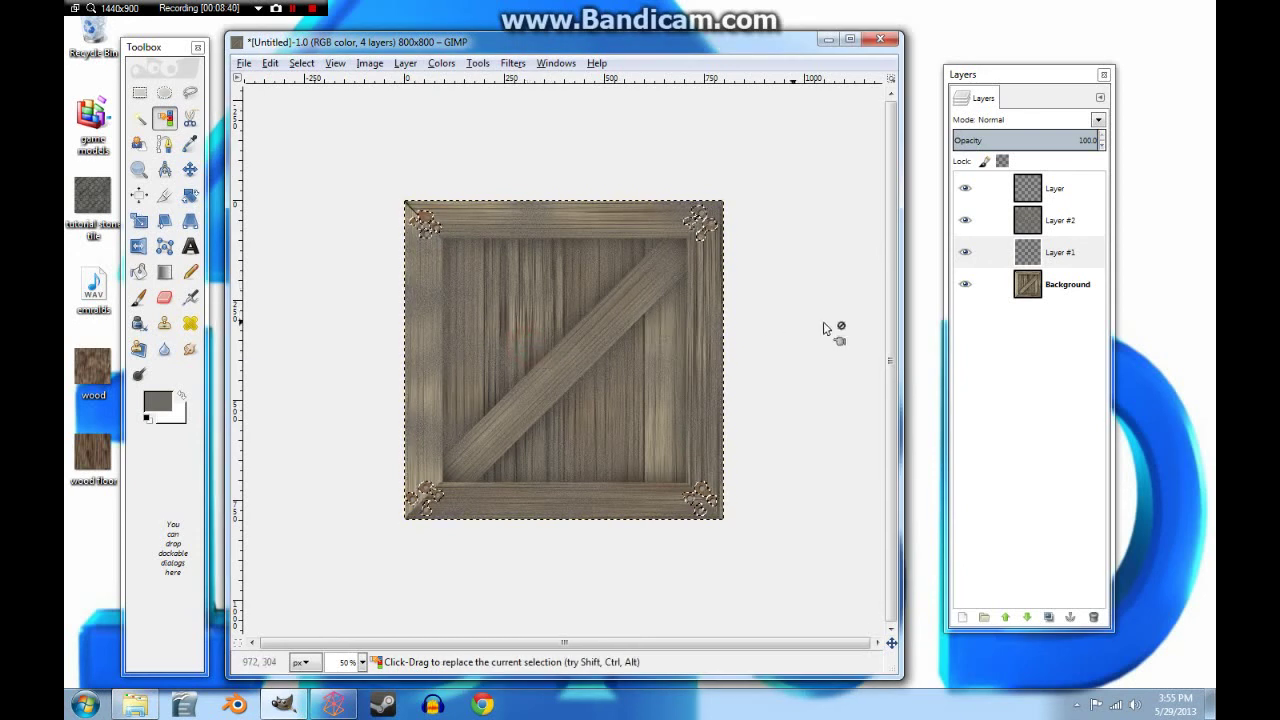
left_click(1002, 221)
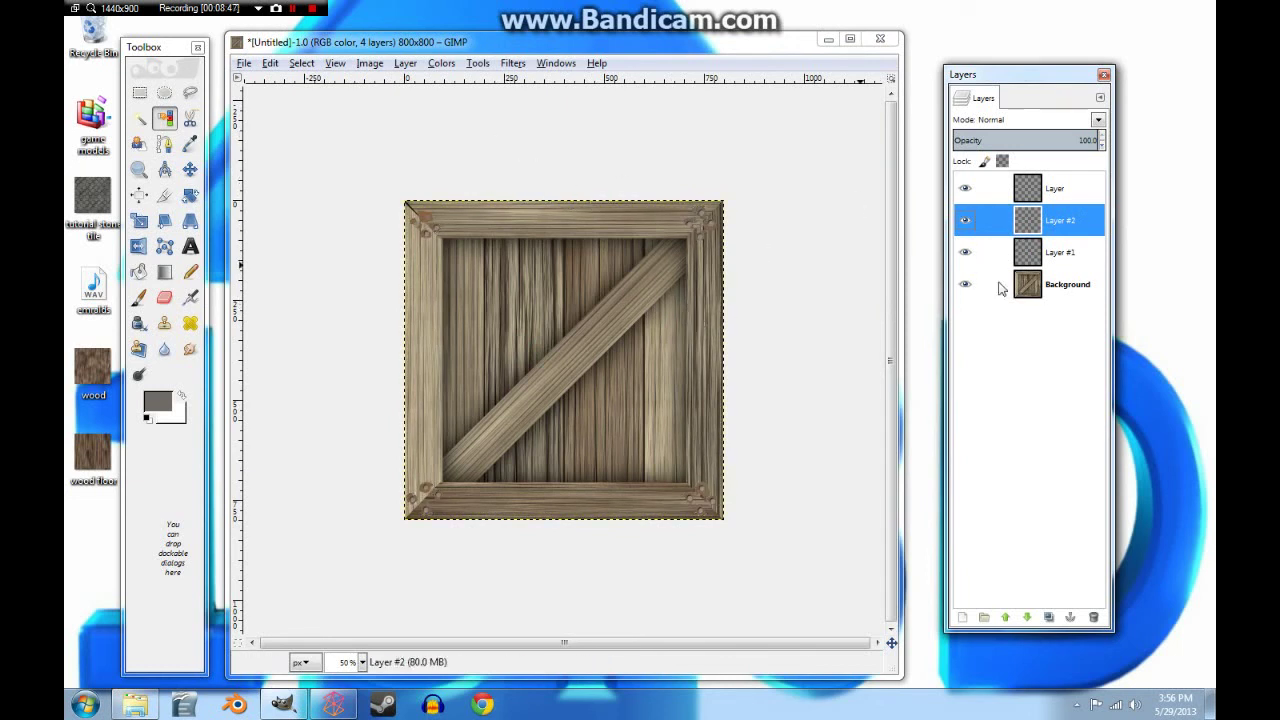
left_click(1038, 256)
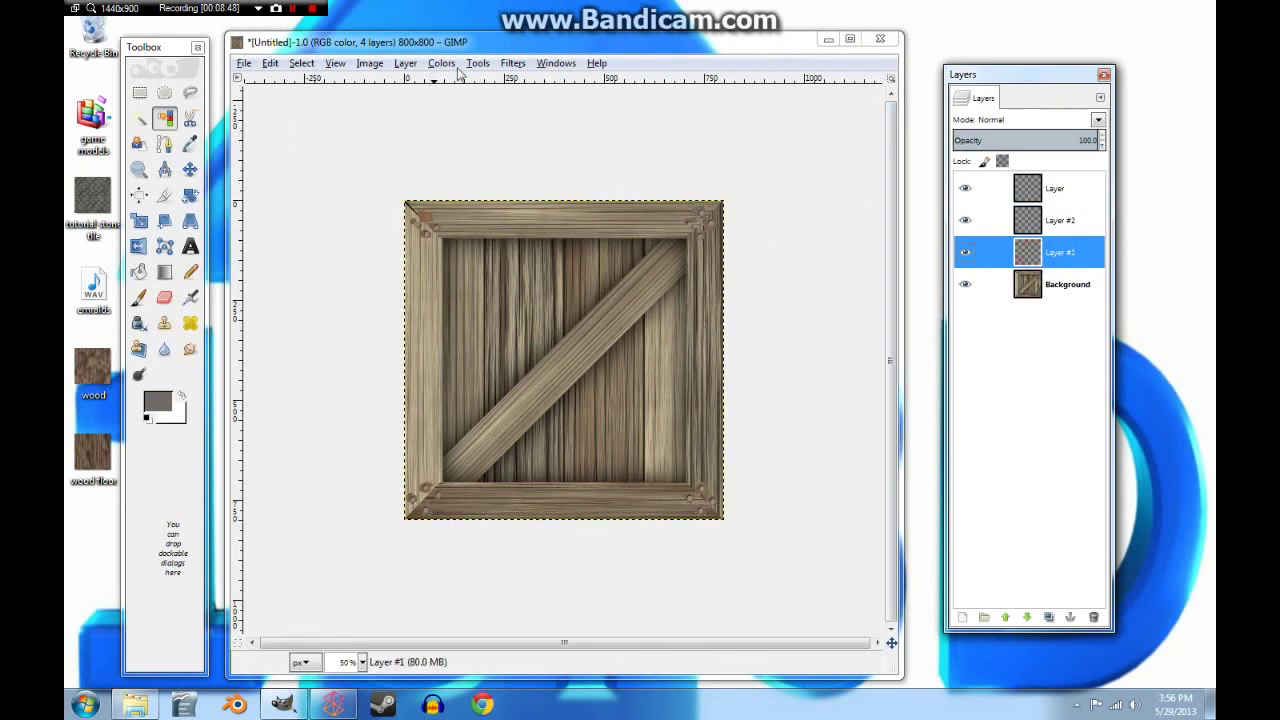
left_click(512, 63)
mouse_move(551, 157)
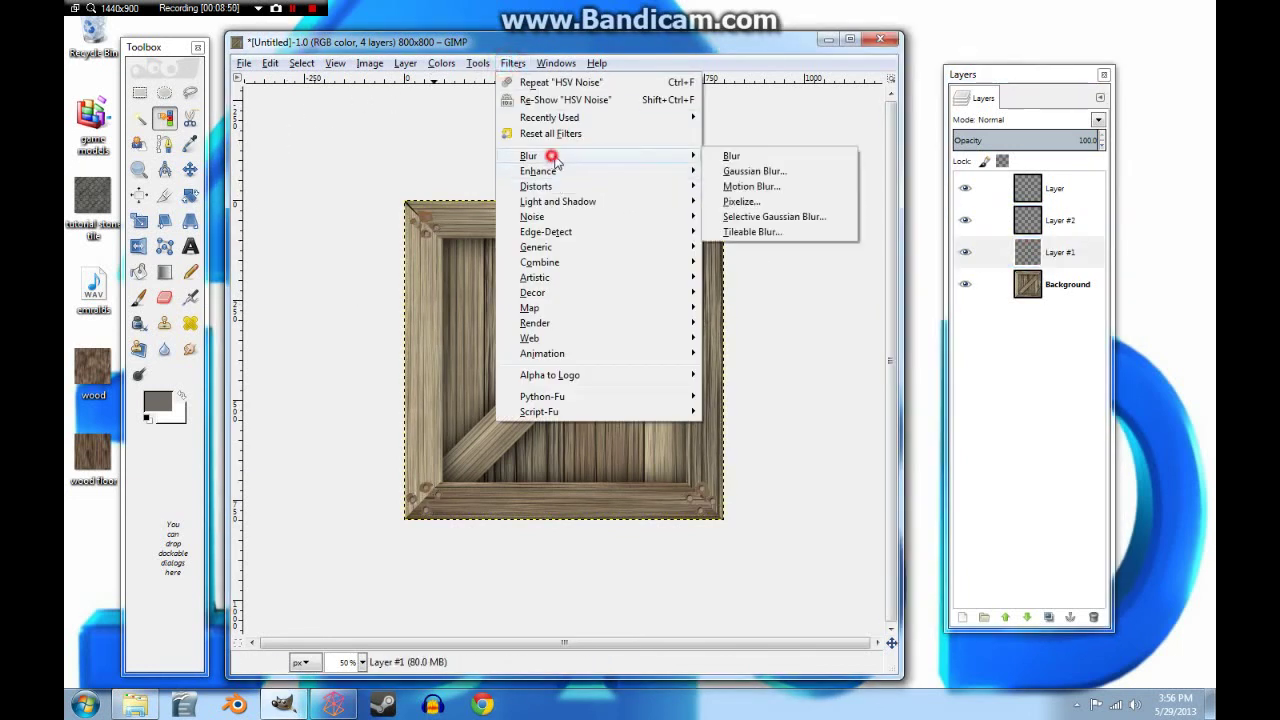
left_click(760, 171)
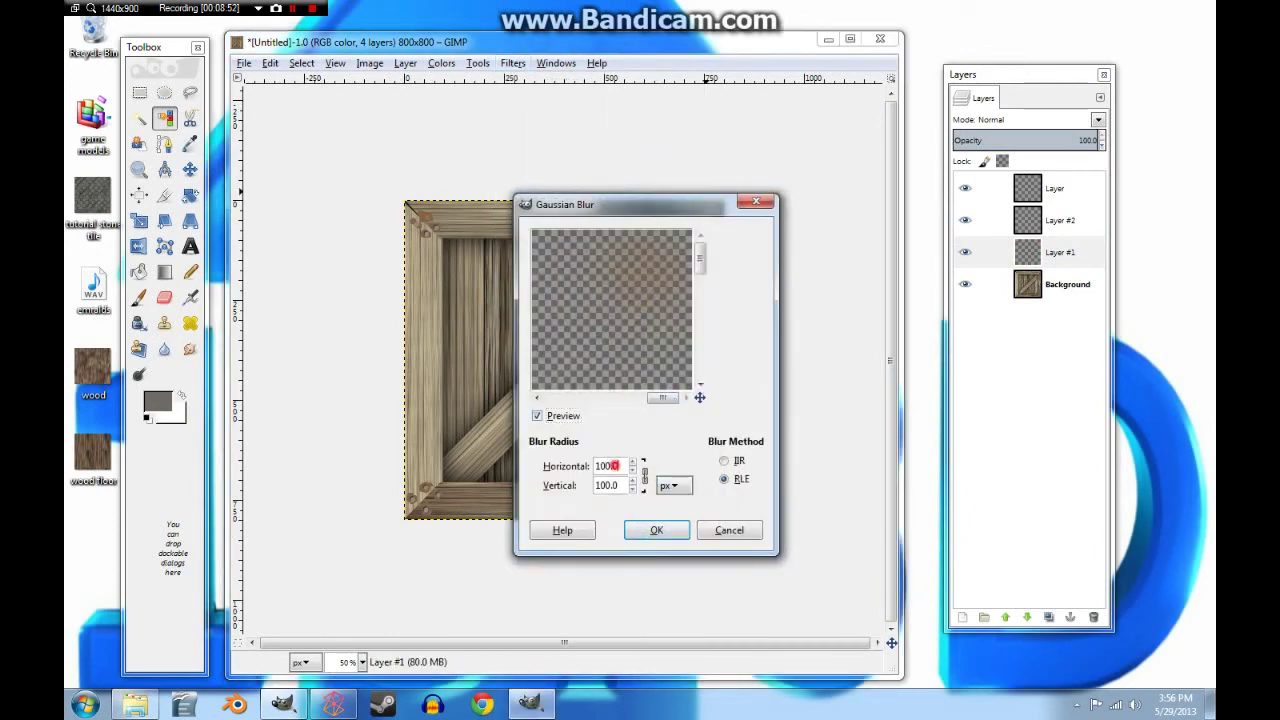
left_click_drag(613, 466, 584, 469)
Apply a 25 px Gaussian Blur to Layer #1.
type("25")
key("Tab")
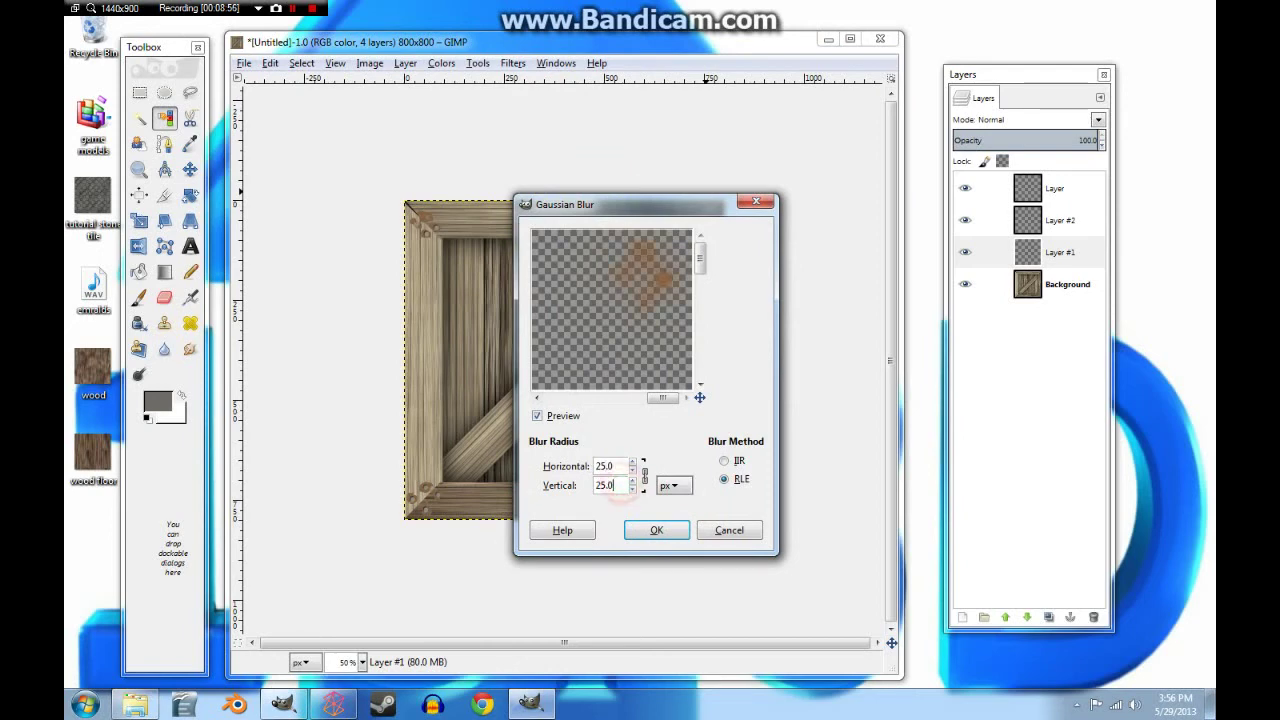
left_click(656, 529)
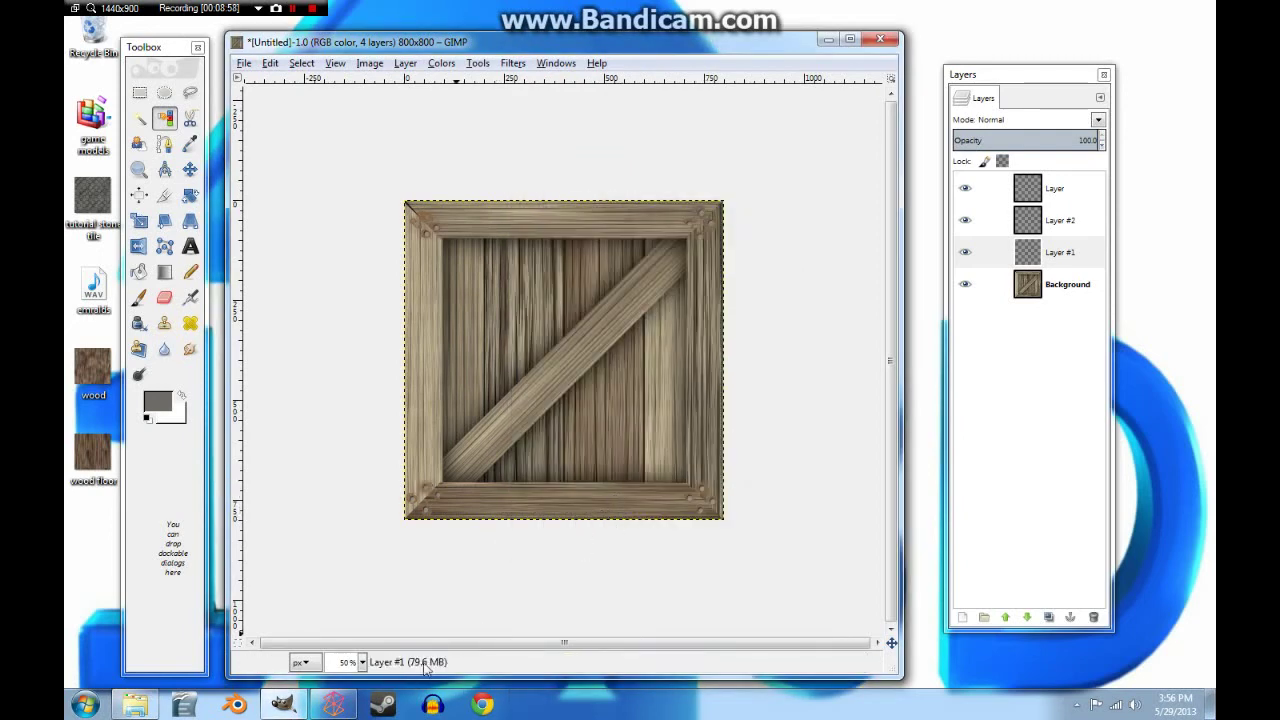
Add HSV Noise to Layer #1 and view the image at 100%.
left_click(511, 63)
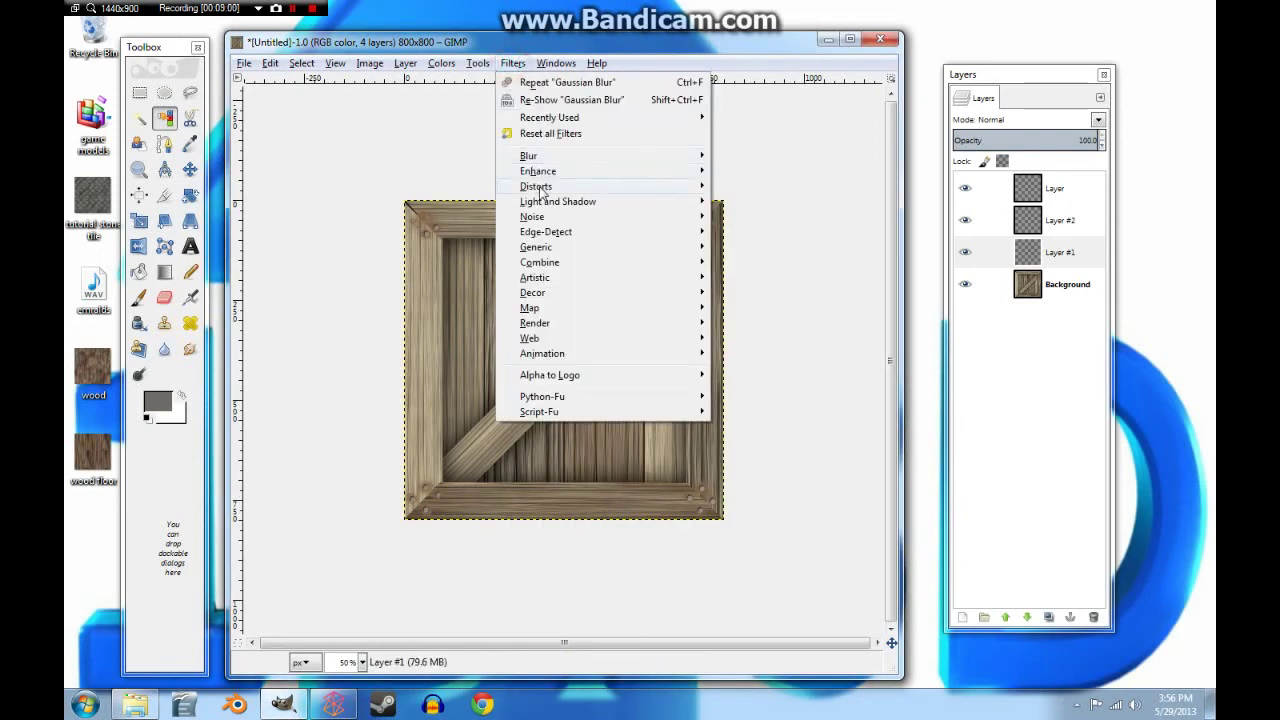
mouse_move(543, 220)
left_click(752, 218)
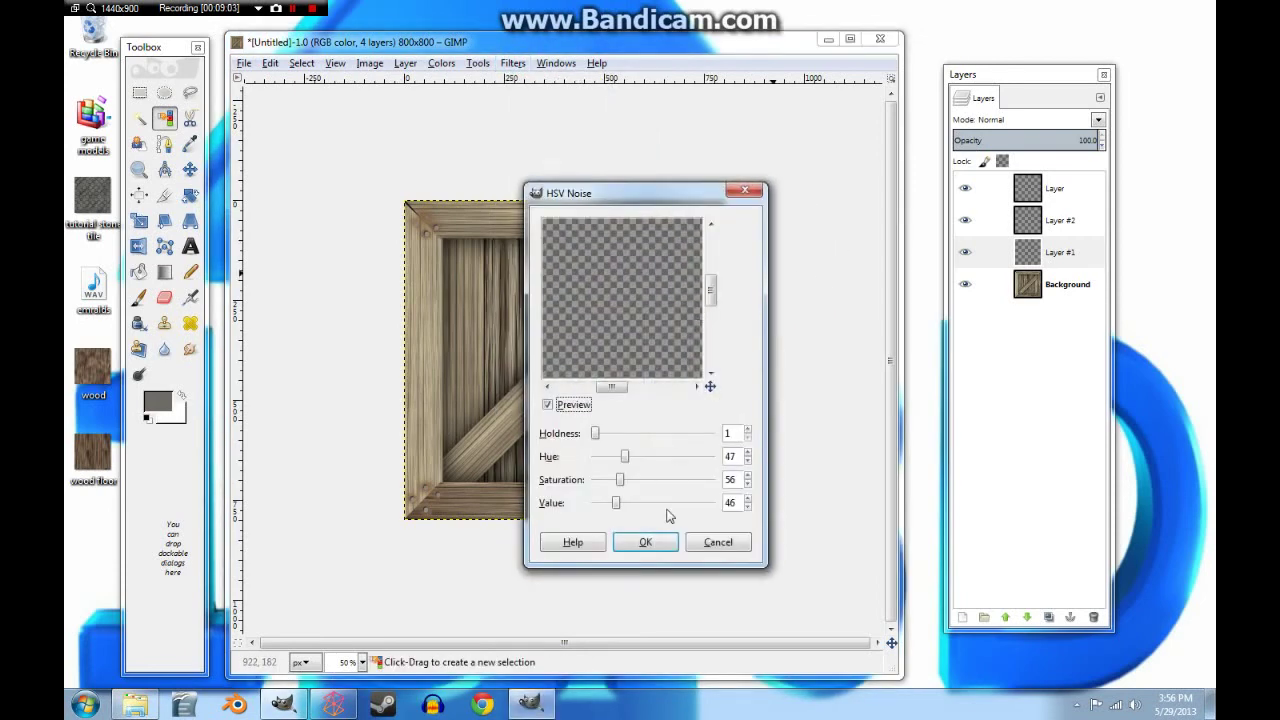
left_click(646, 543)
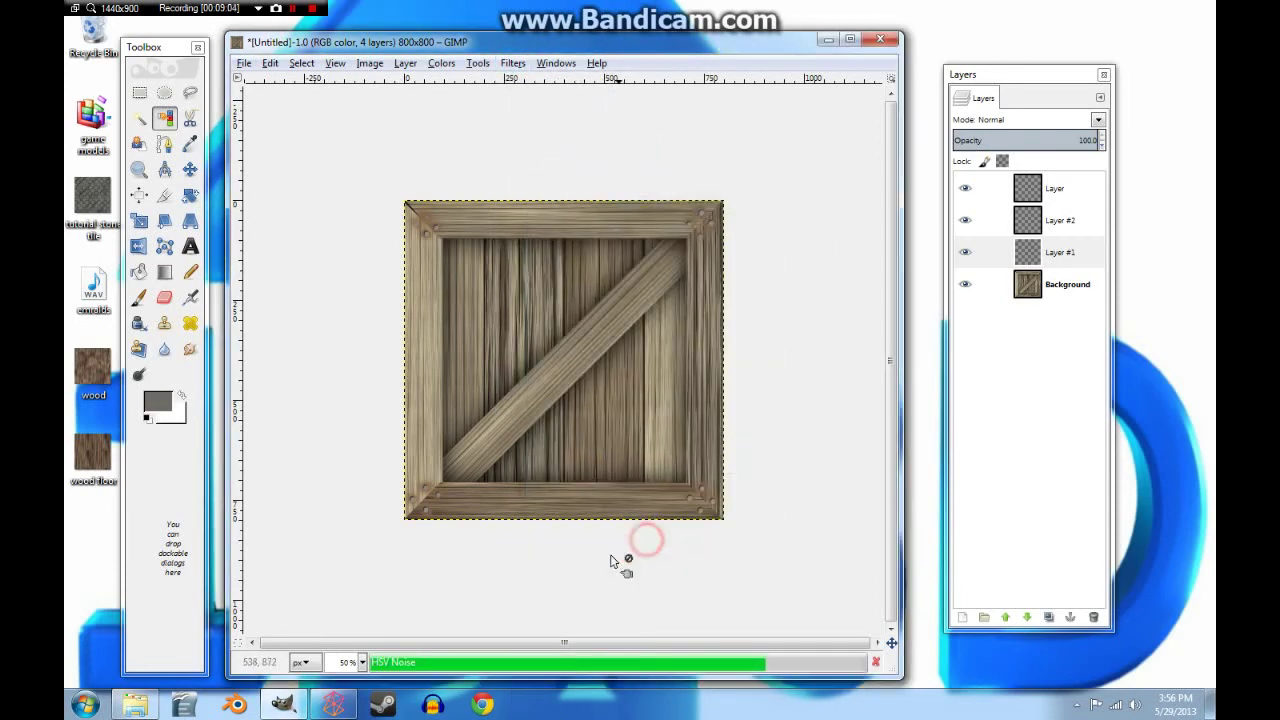
left_click(362, 662)
left_click(355, 574)
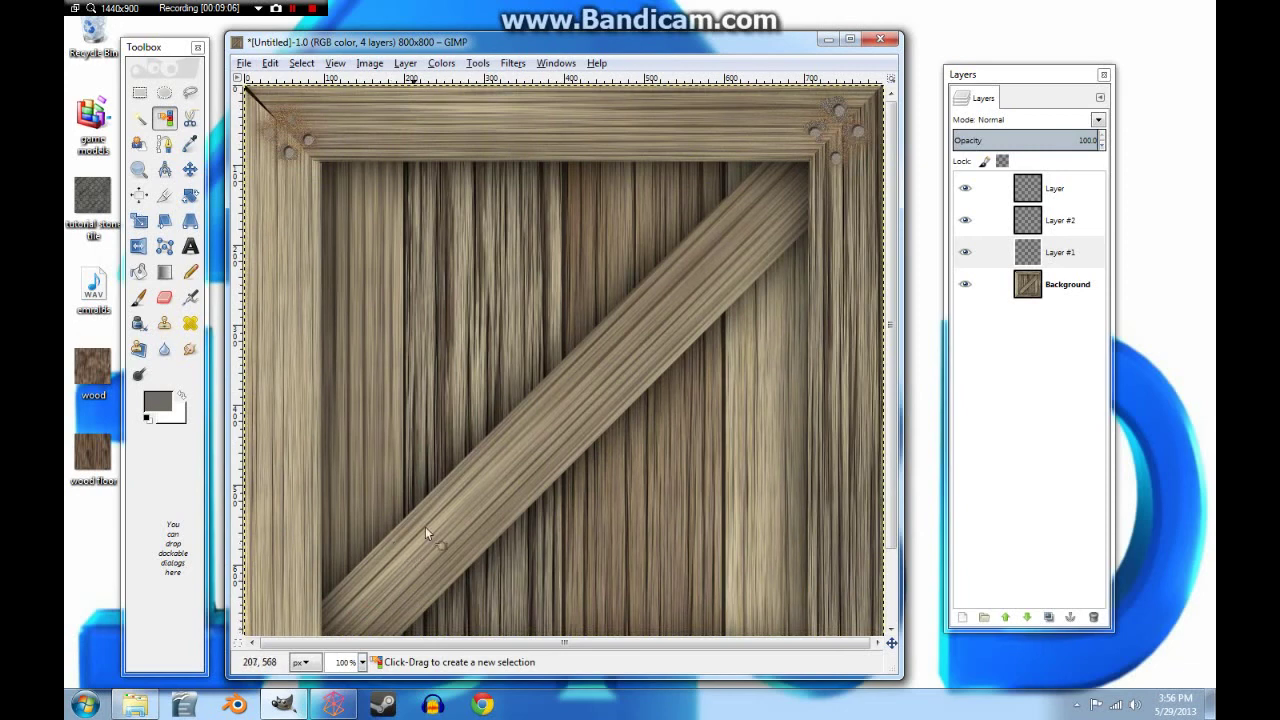
scroll(487, 463, "down", 5)
scroll(502, 314, "up", 5)
Apply a further 3 px Gaussian Blur to Layer #1.
left_click(512, 63)
mouse_move(545, 160)
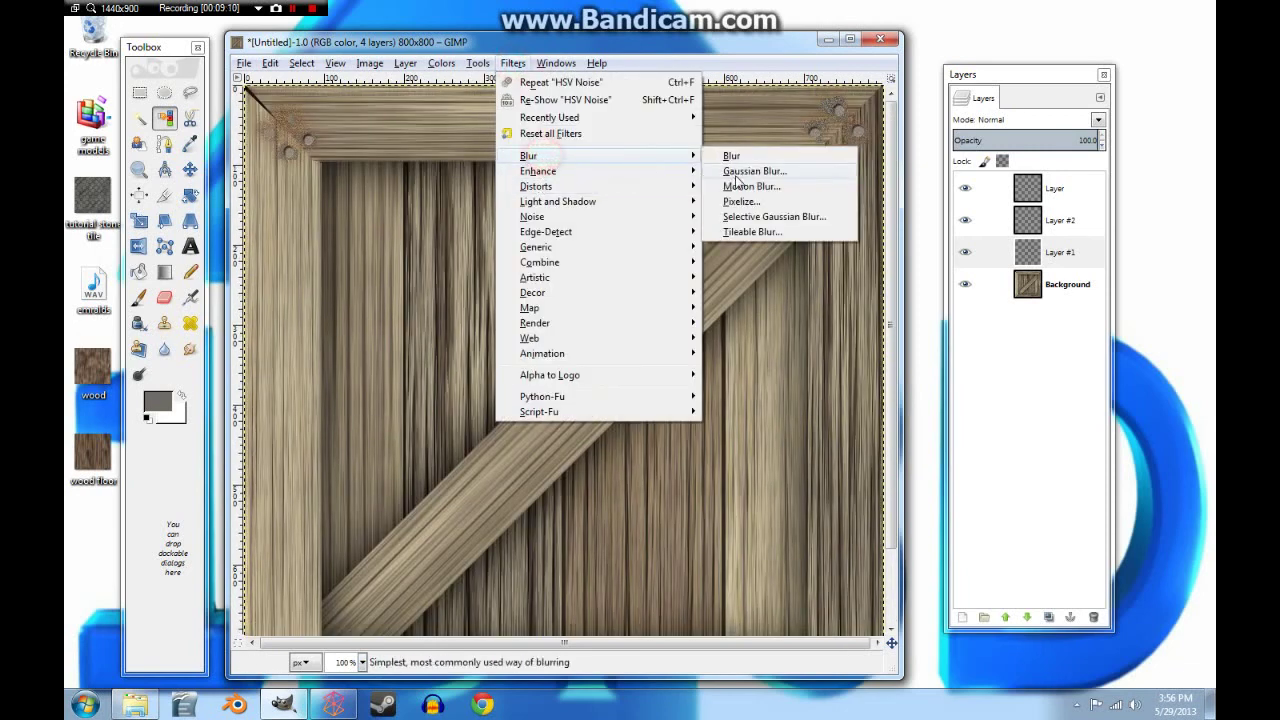
left_click(745, 172)
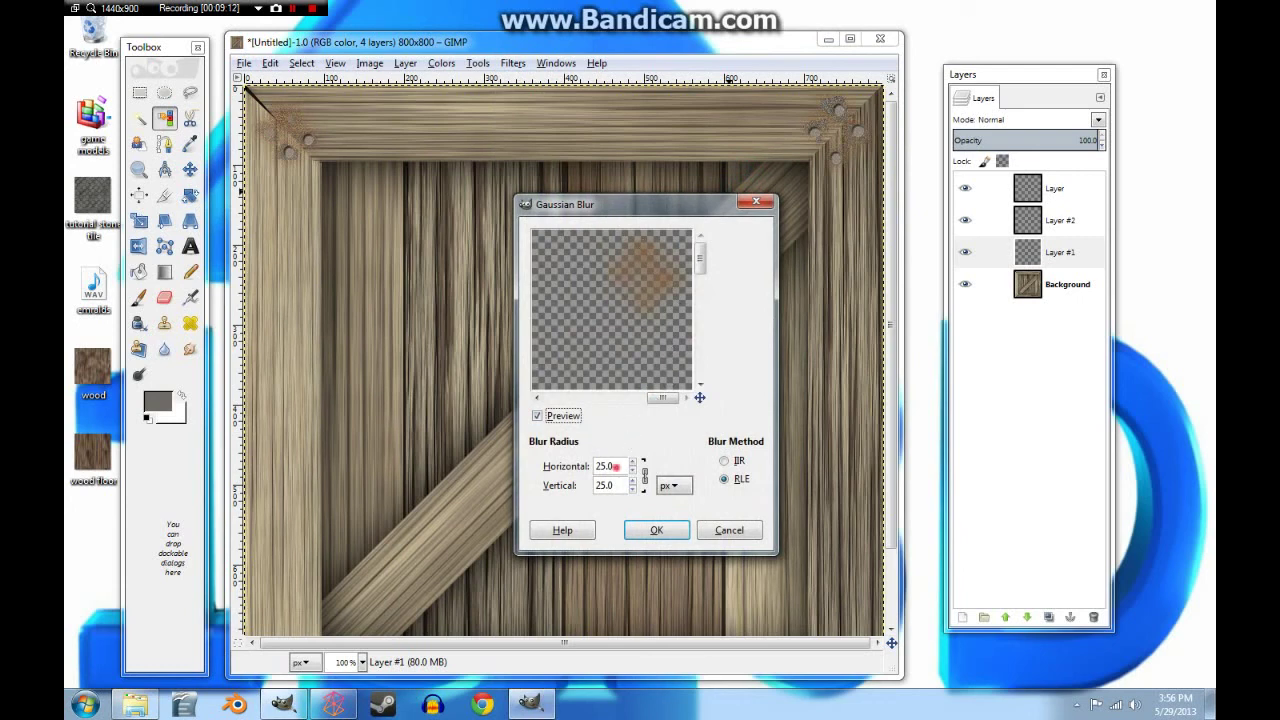
left_click_drag(616, 466, 590, 472)
key("Tab")
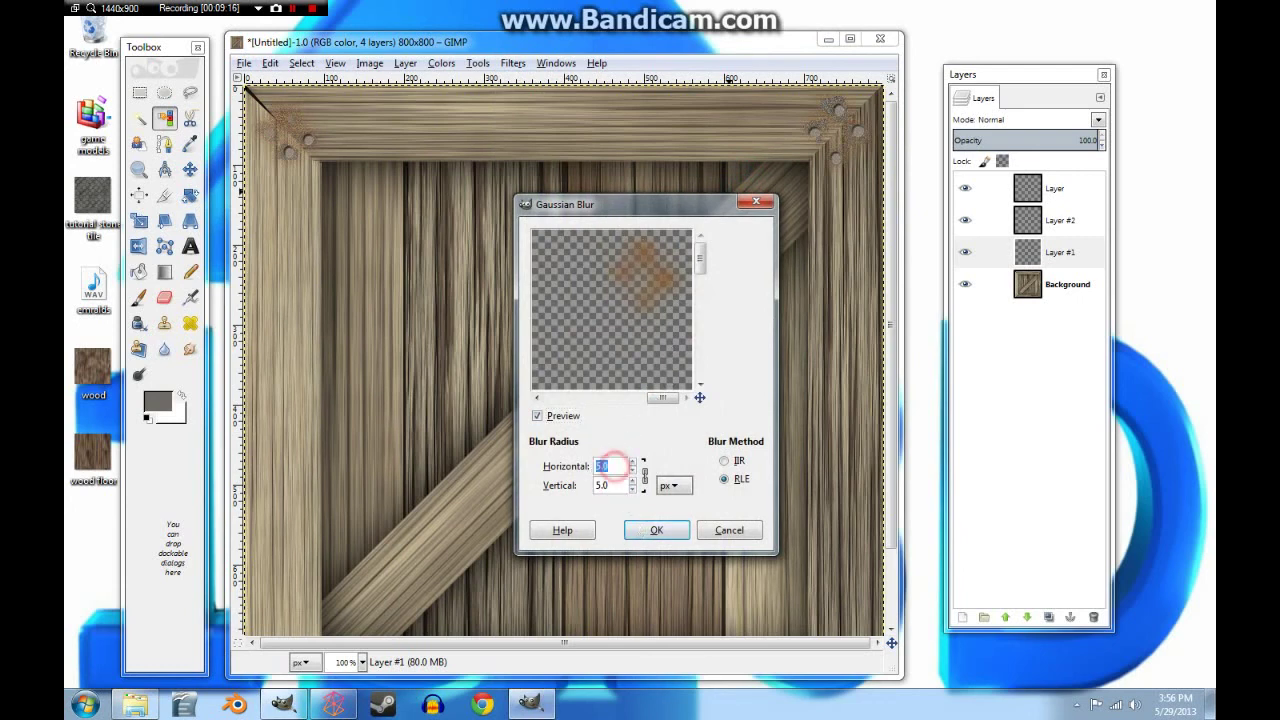
left_click_drag(618, 467, 592, 471)
type("3")
left_click(610, 485)
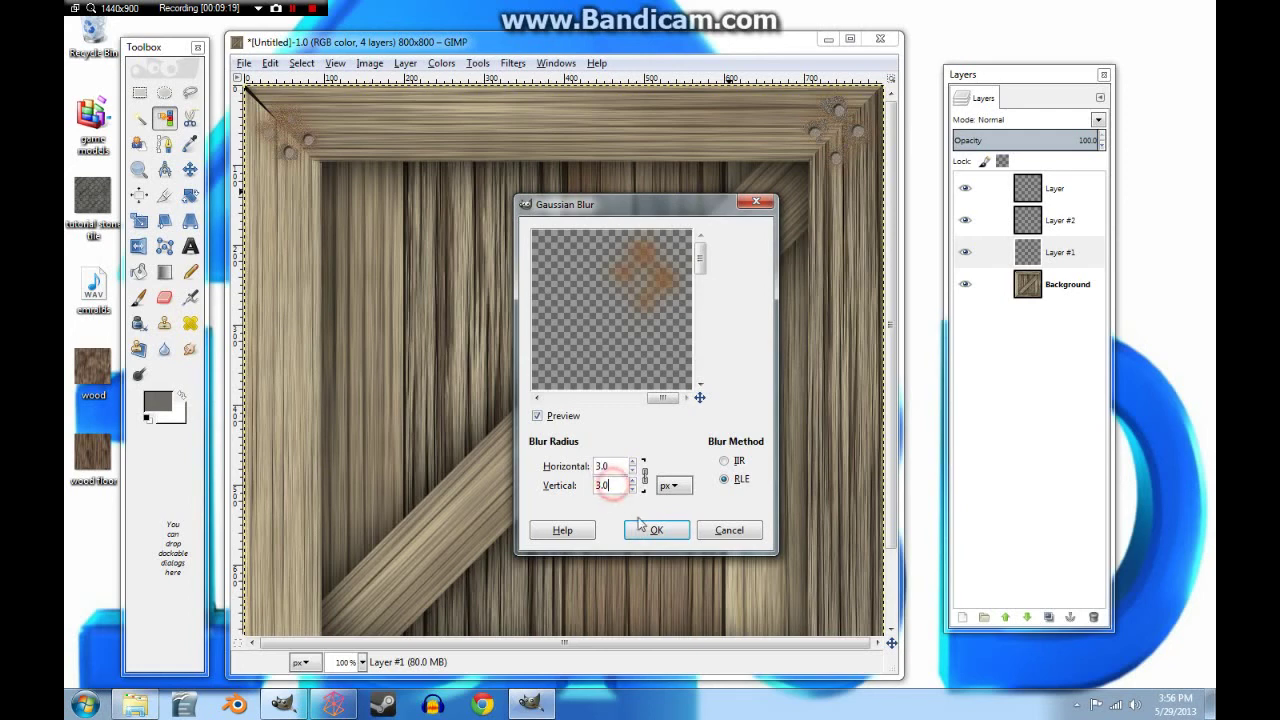
left_click(656, 530)
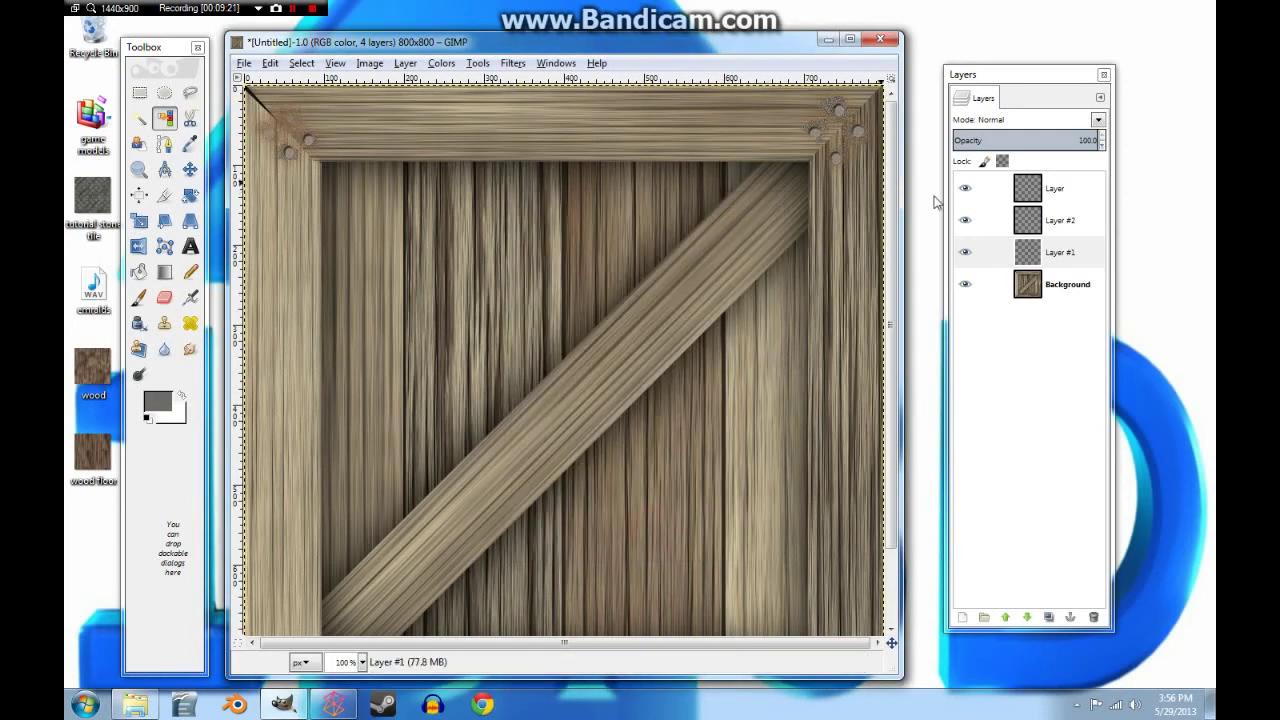
Blur the grey Layer #2 with a 3 px Gaussian Blur.
left_click(1033, 225)
left_click(513, 63)
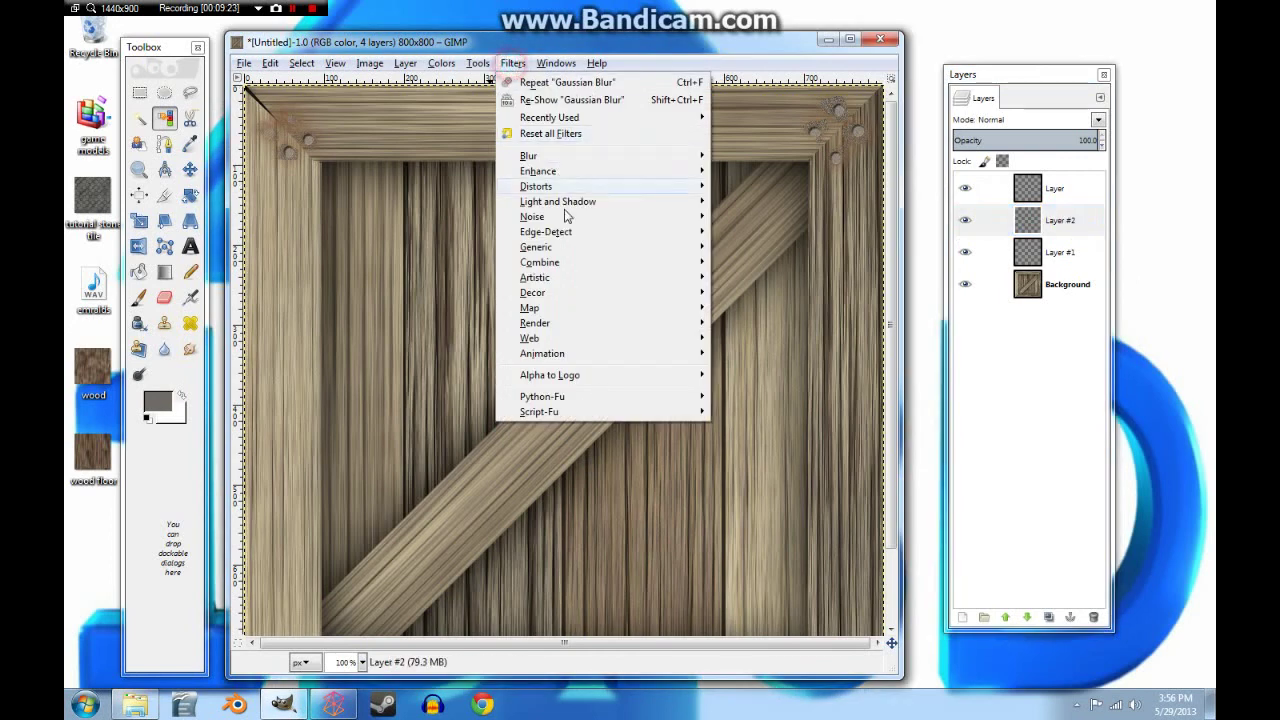
mouse_move(560, 156)
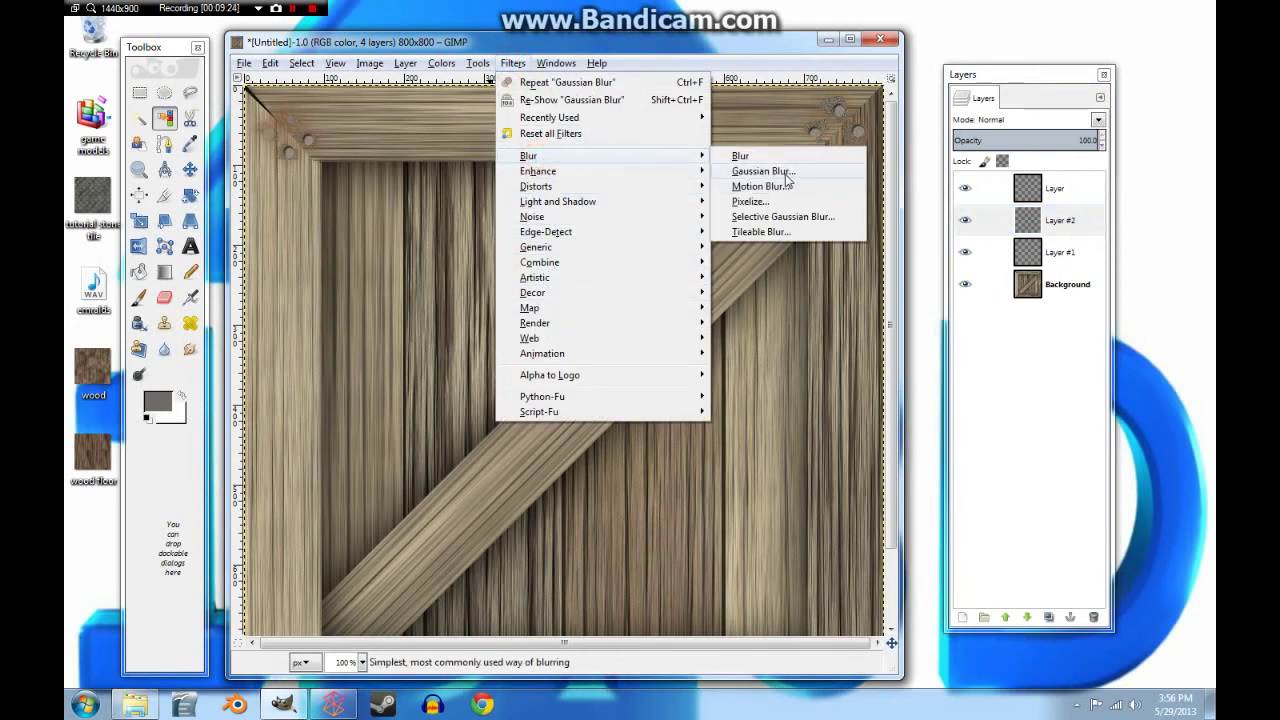
left_click(752, 172)
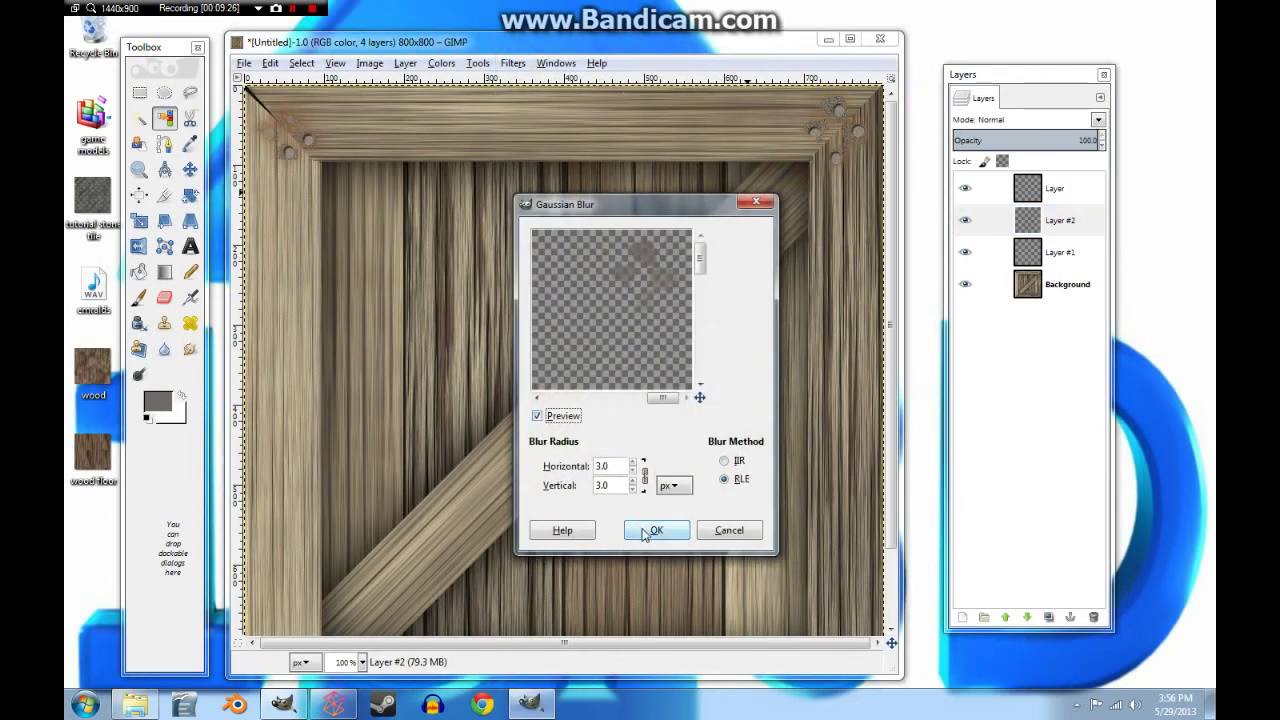
left_click(648, 531)
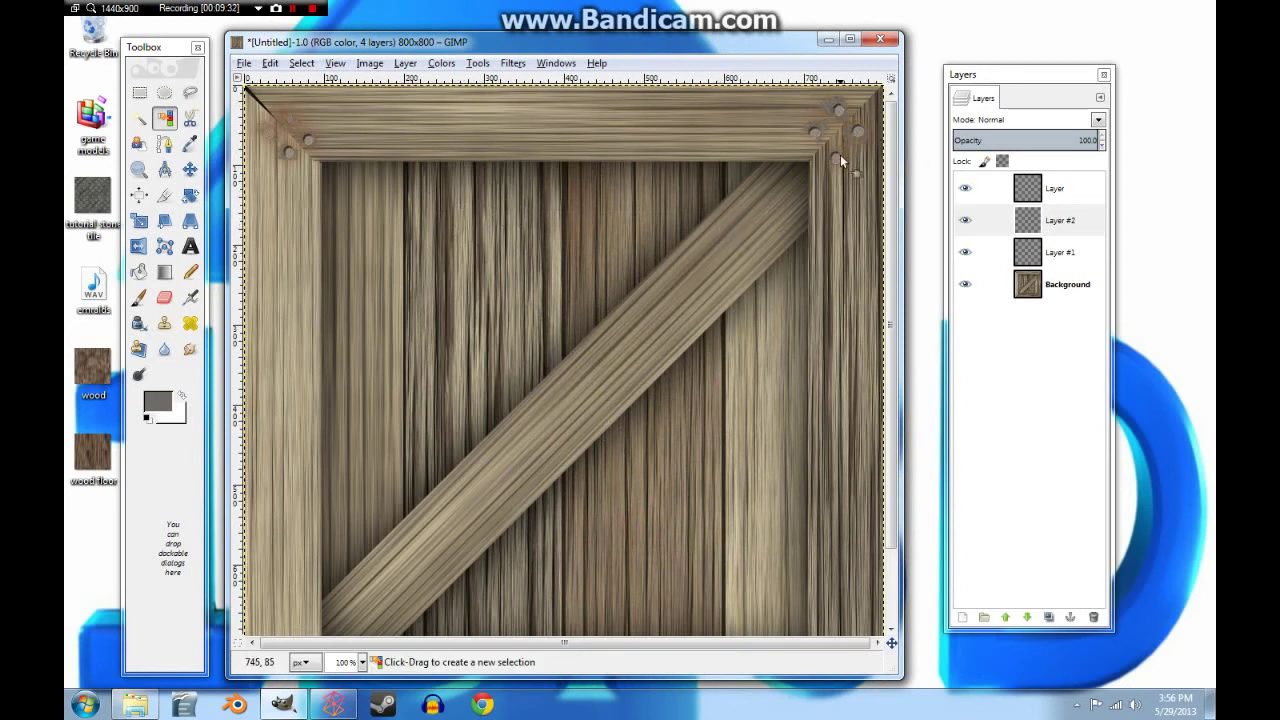
Blur Layer #2 again with an 8 px Gaussian Blur.
left_click(518, 64)
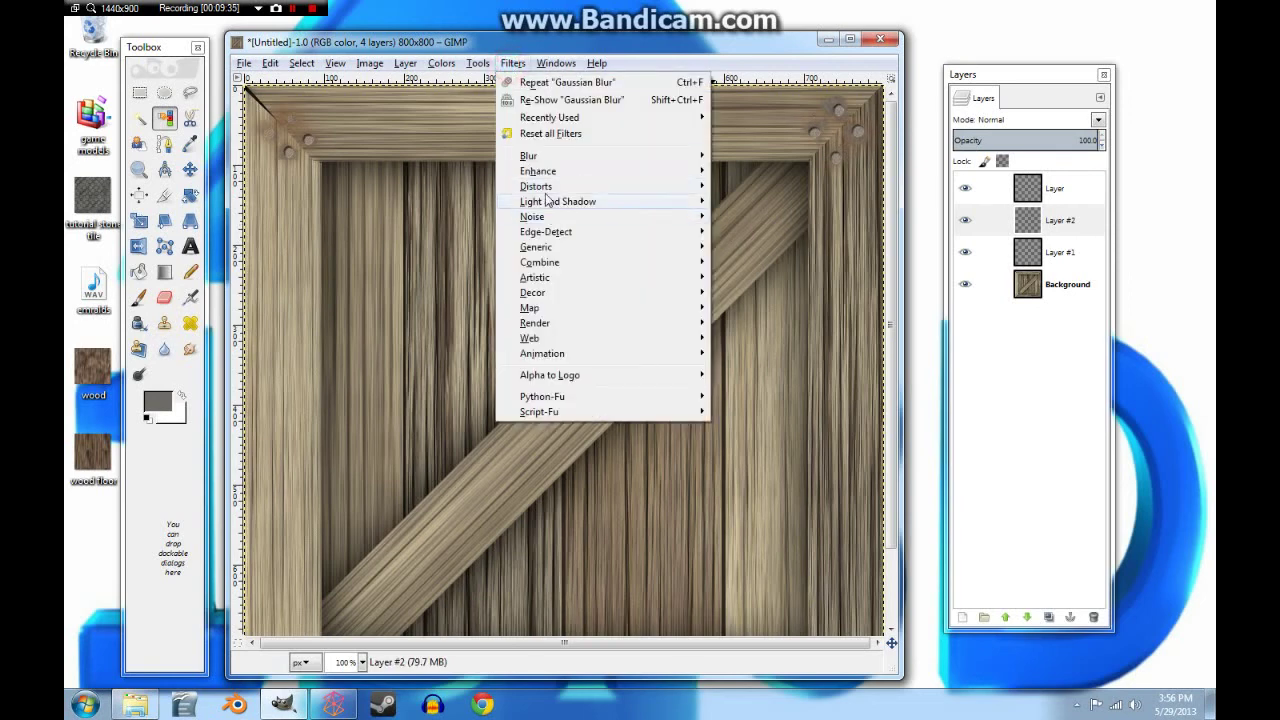
mouse_move(549, 160)
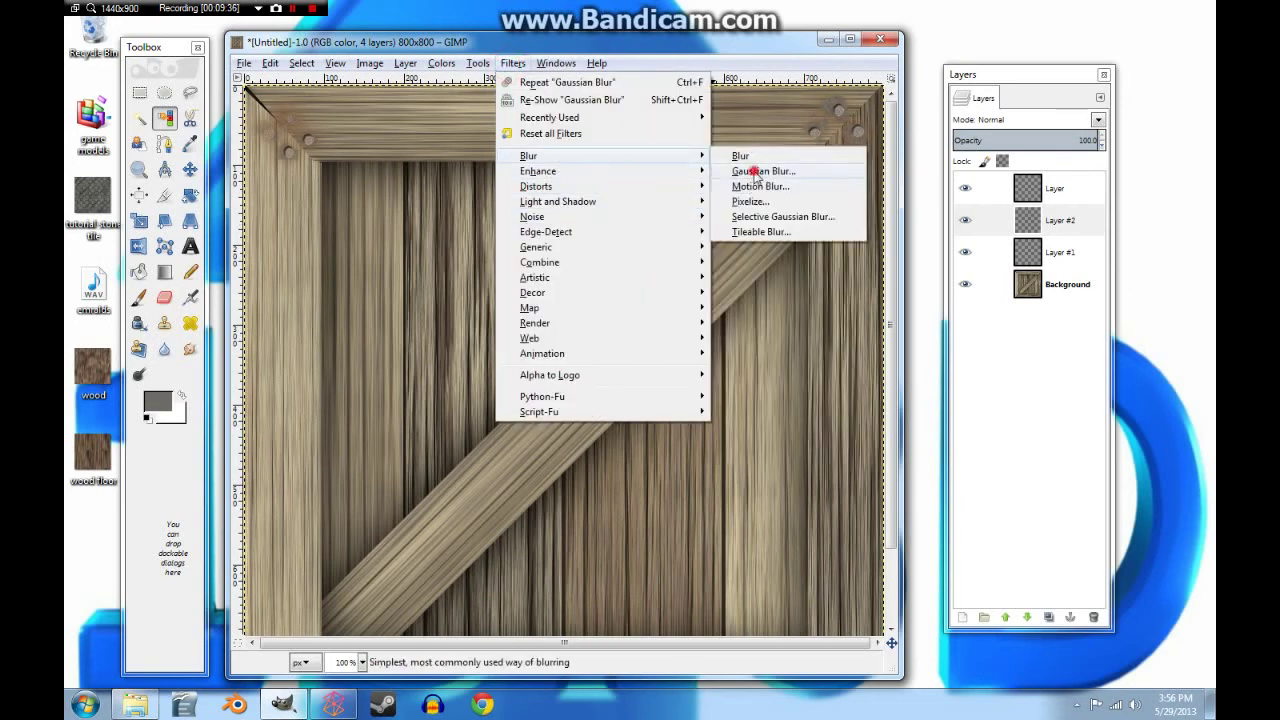
left_click(768, 175)
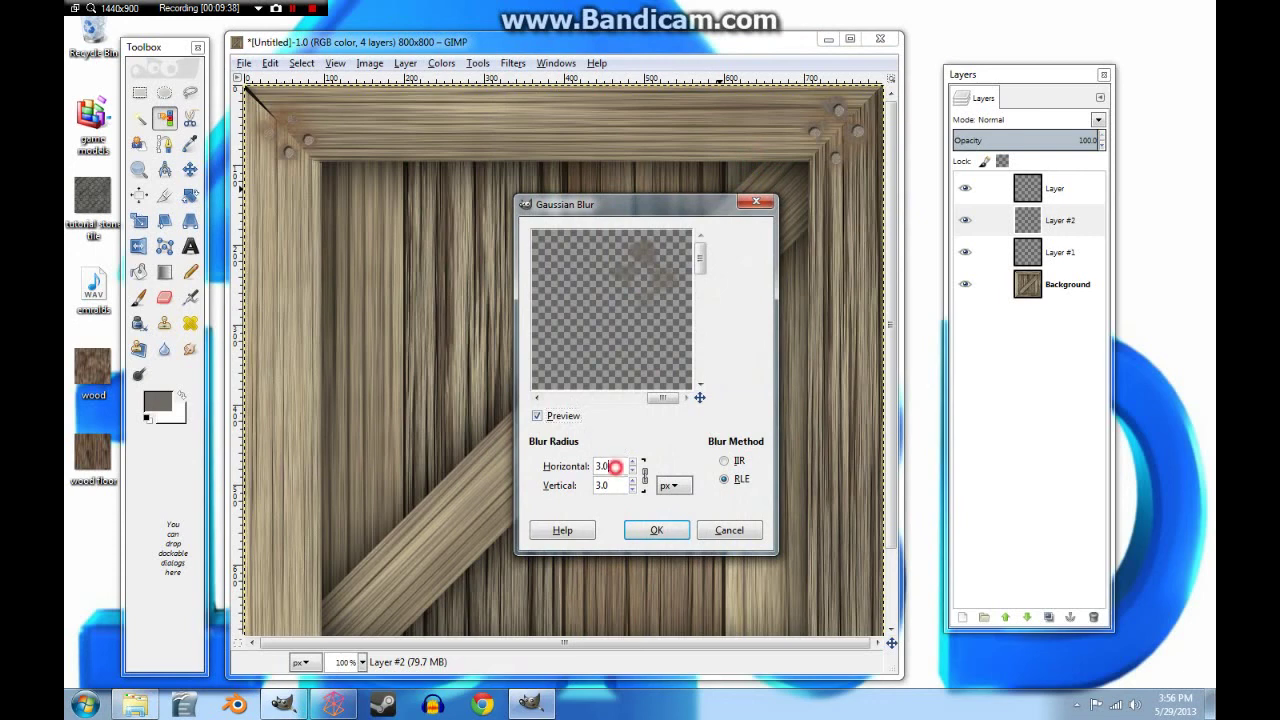
left_click_drag(615, 466, 578, 469)
type("8")
left_click(611, 486)
left_click(653, 528)
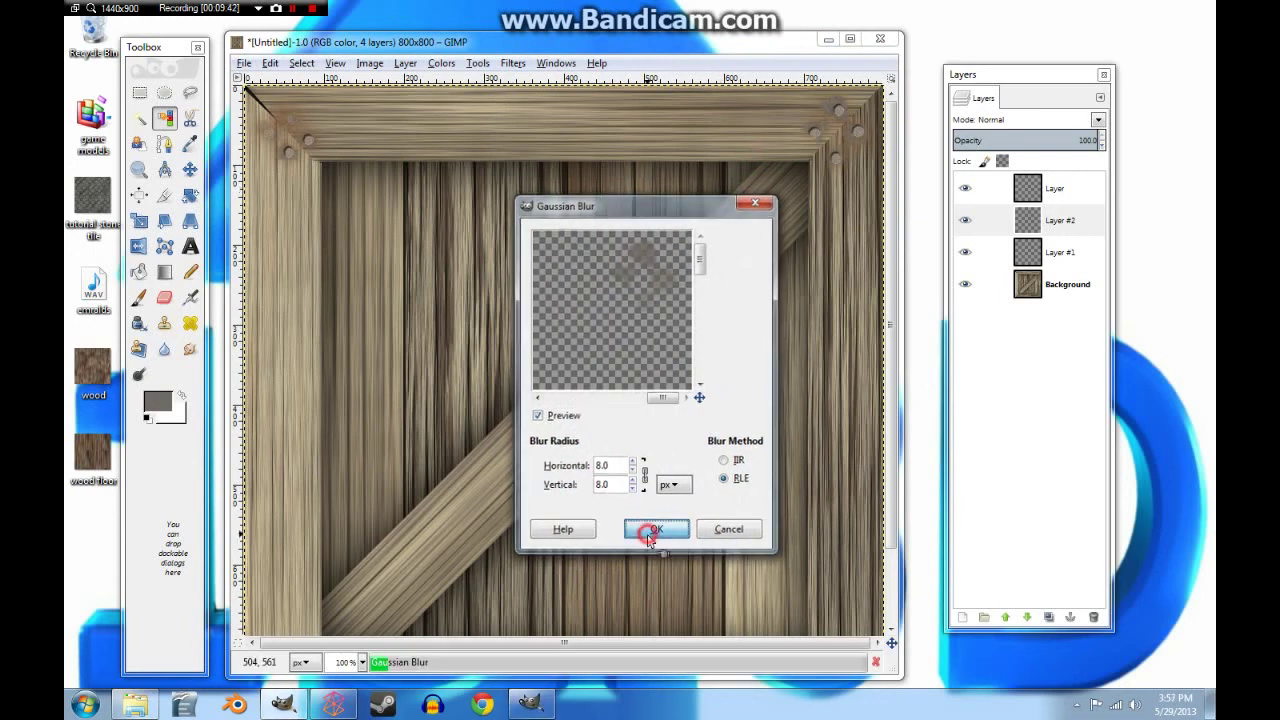
left_click(295, 8)
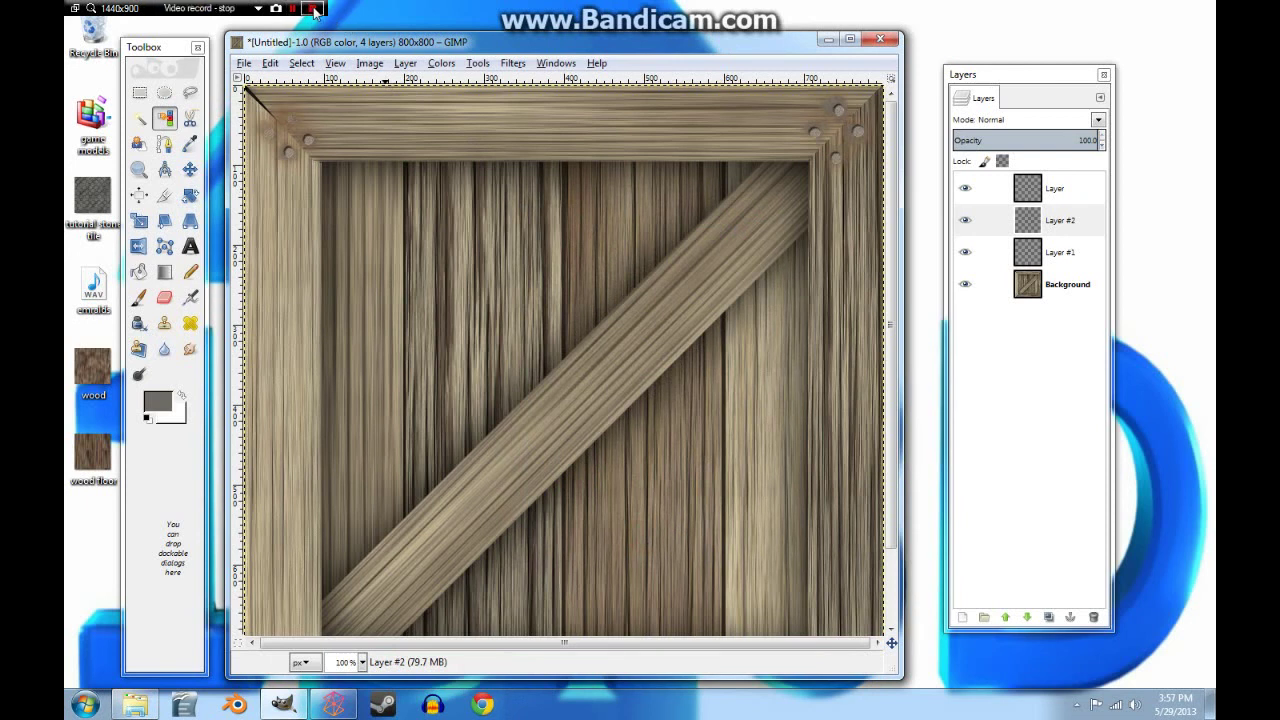
Add a new transparent Layer #3 and make it the active layer.
left_click(313, 10)
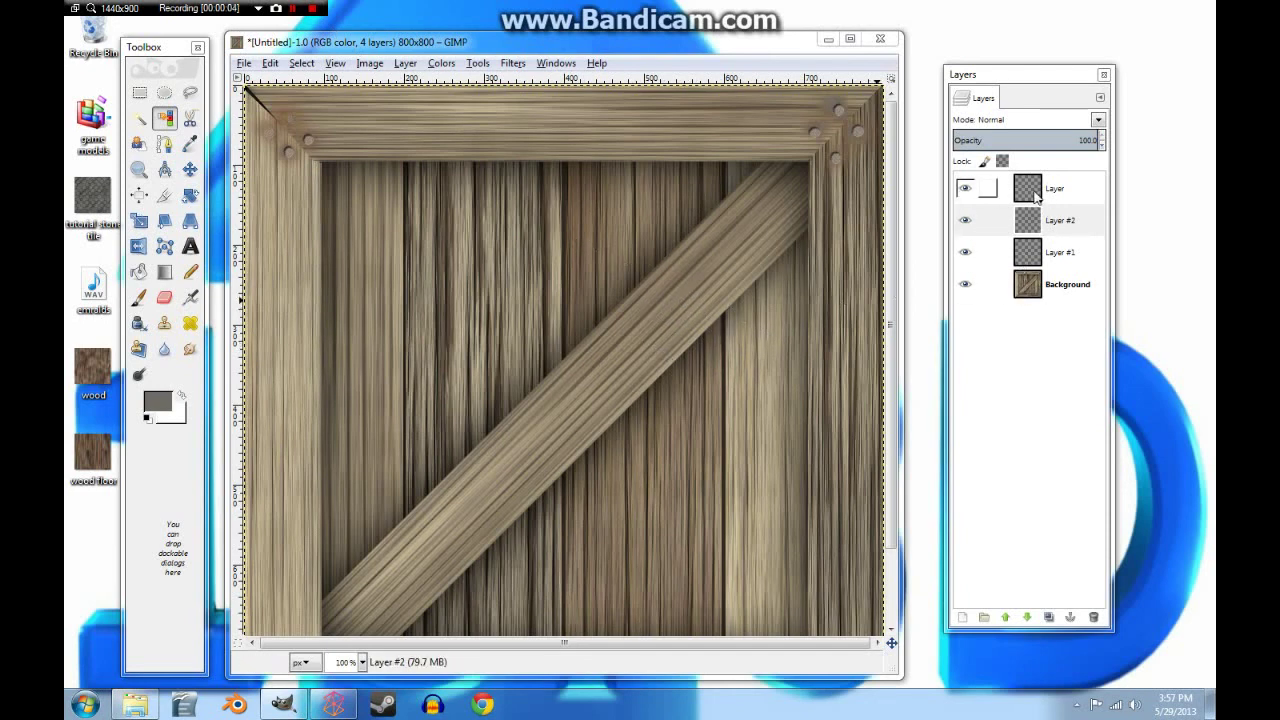
left_click(962, 617)
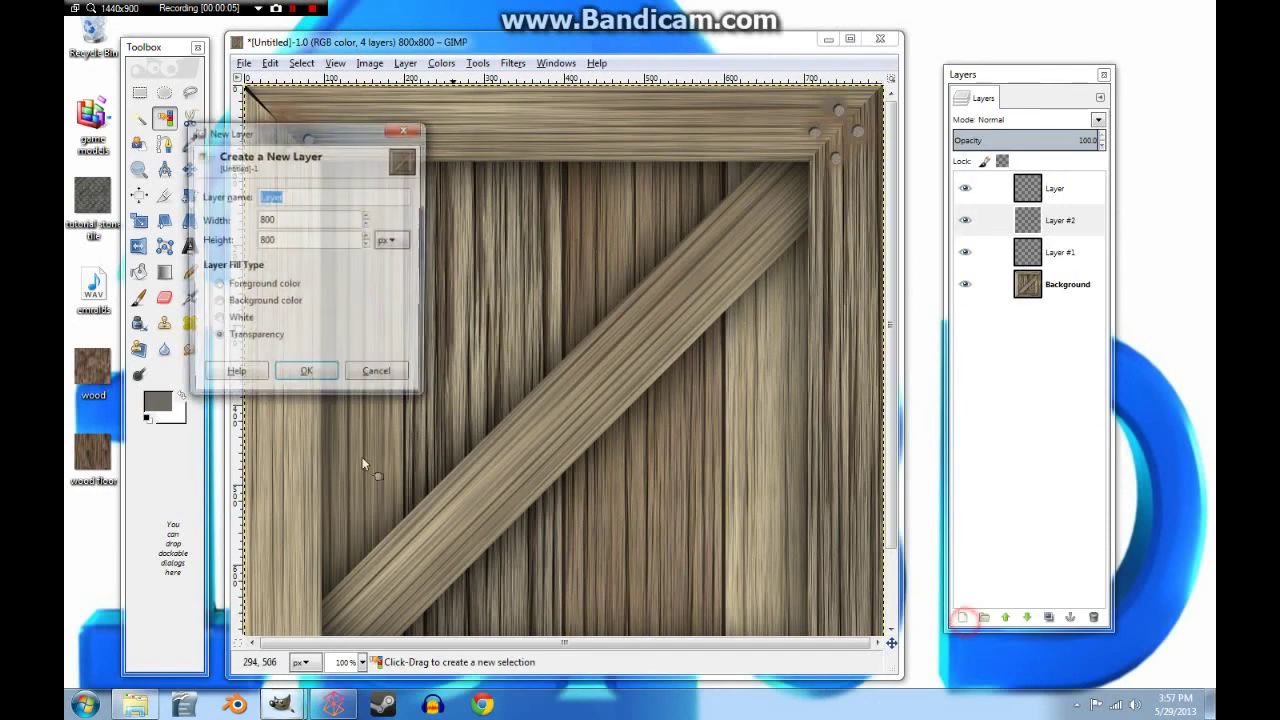
left_click(306, 377)
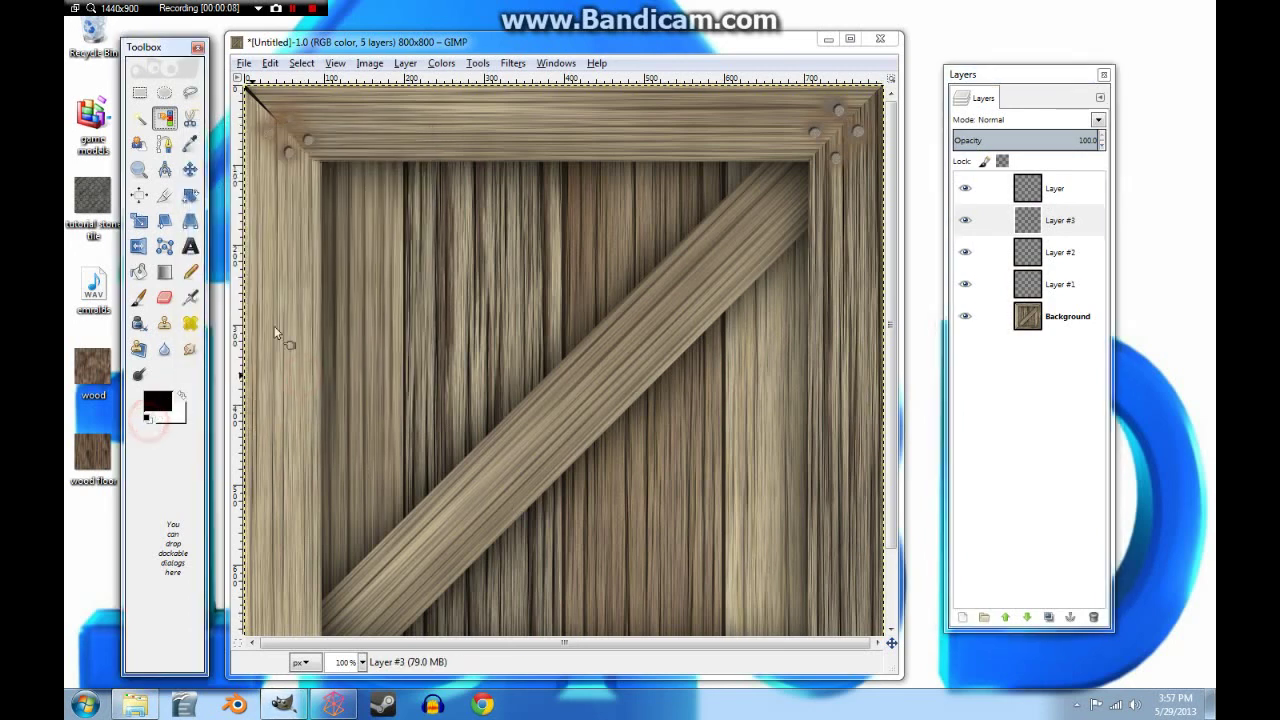
left_click(1040, 190)
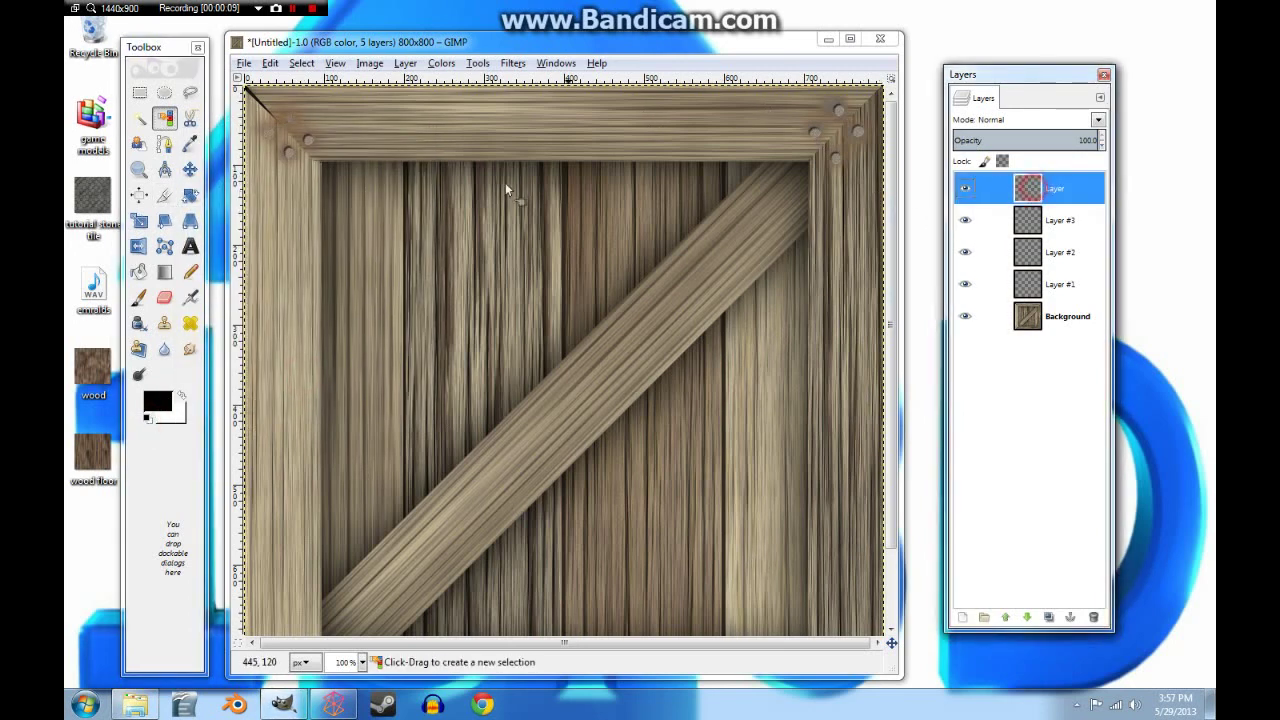
left_click(247, 168)
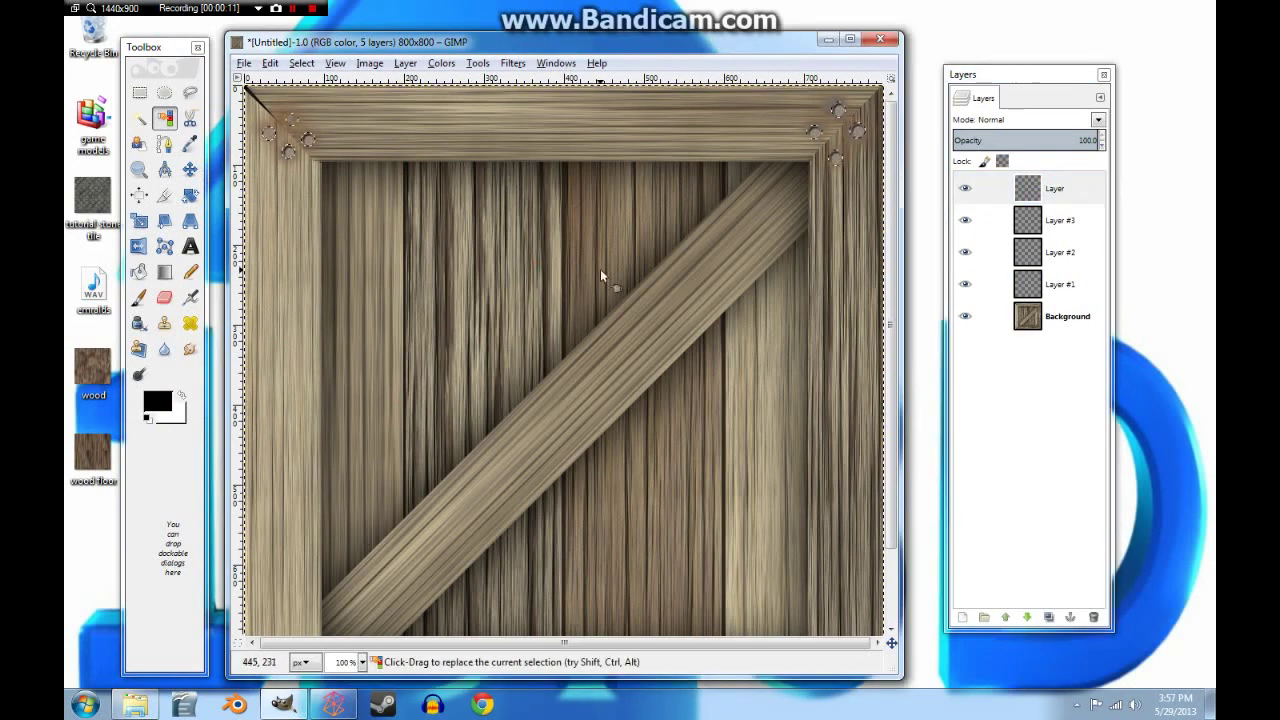
left_click(1038, 222)
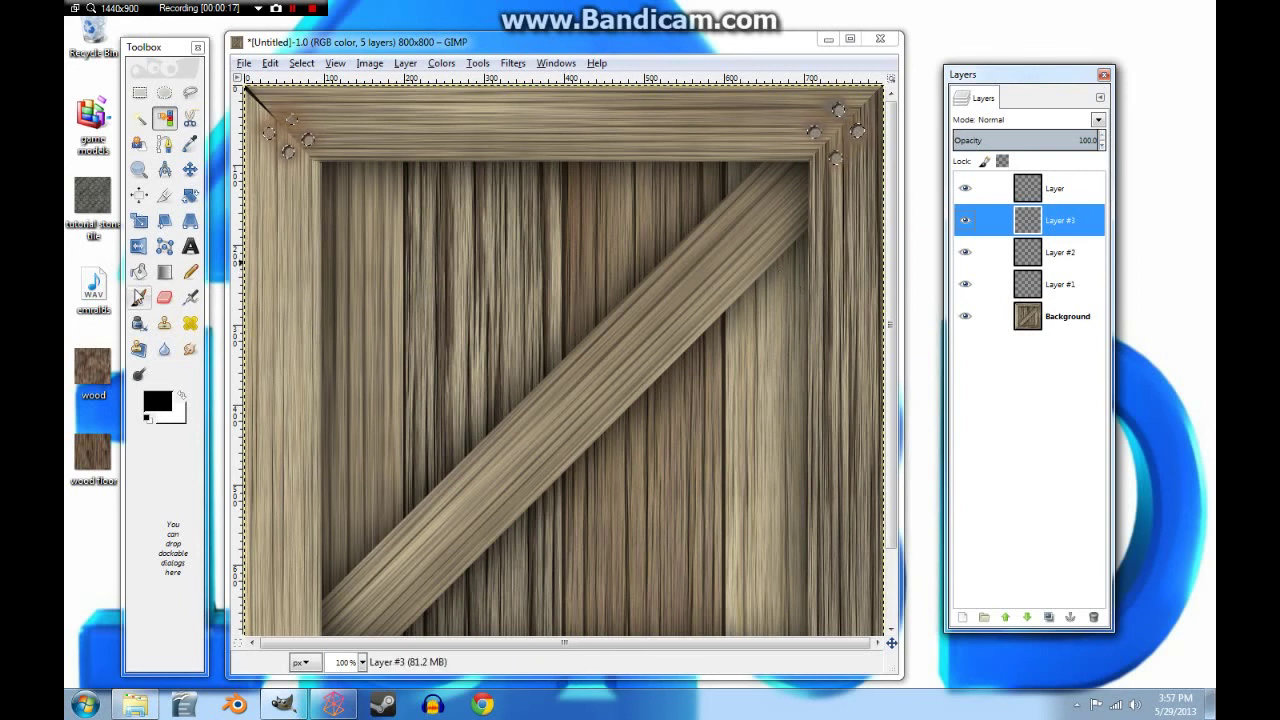
Bucket-fill the circular nail-shadow selections on Layer #3 with black.
left_click(139, 271)
left_click(297, 155)
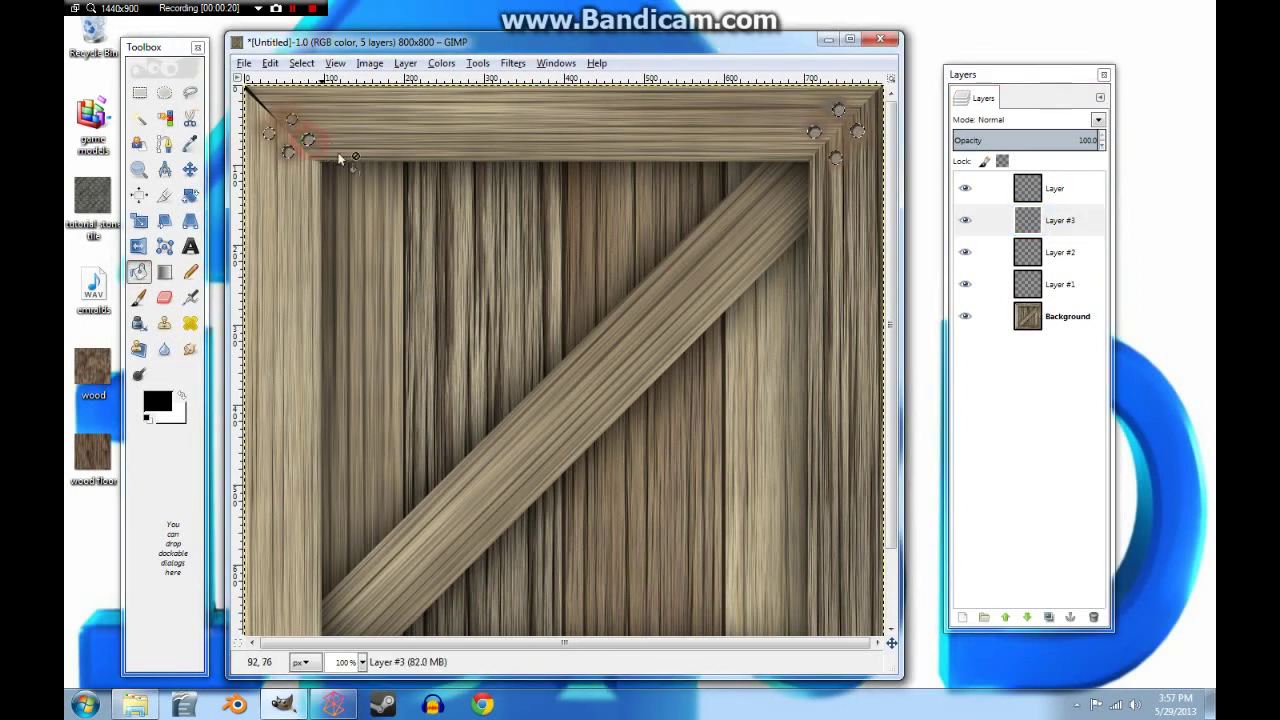
left_click(1035, 222)
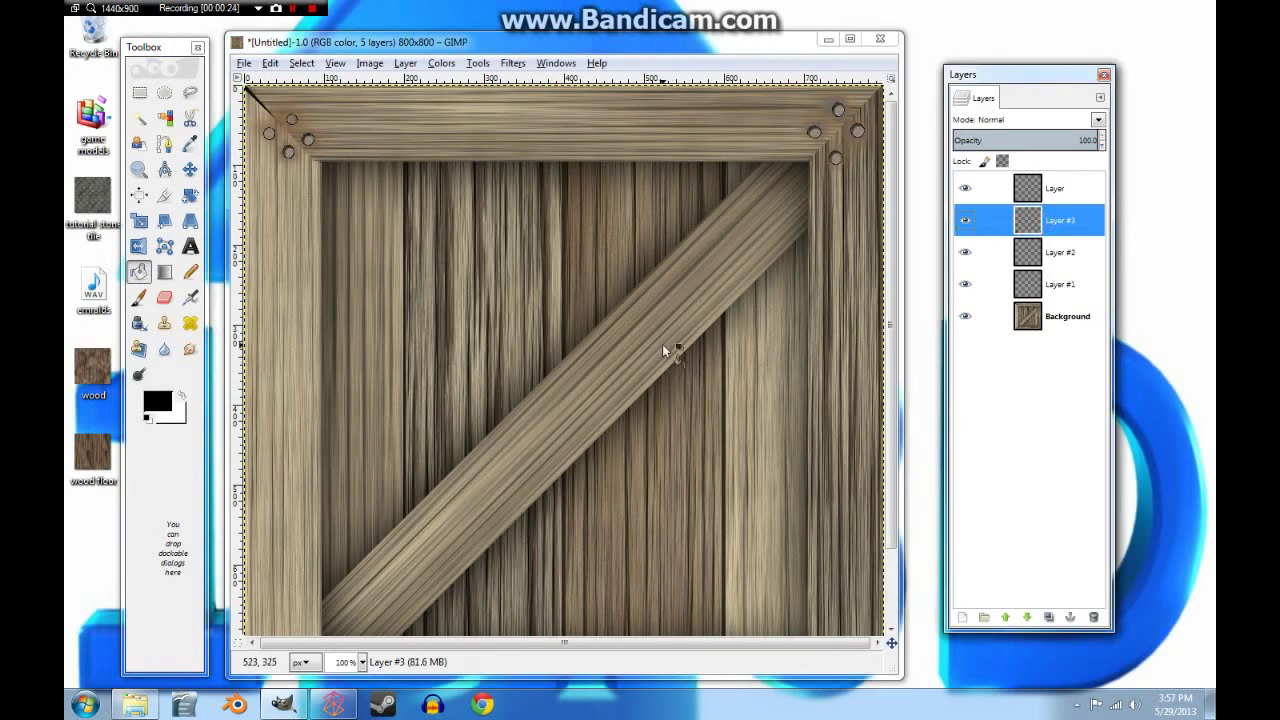
Gaussian-blur Layer #3 with a 15 px radius both ways, then view at 50%.
left_click(512, 63)
left_click(563, 157)
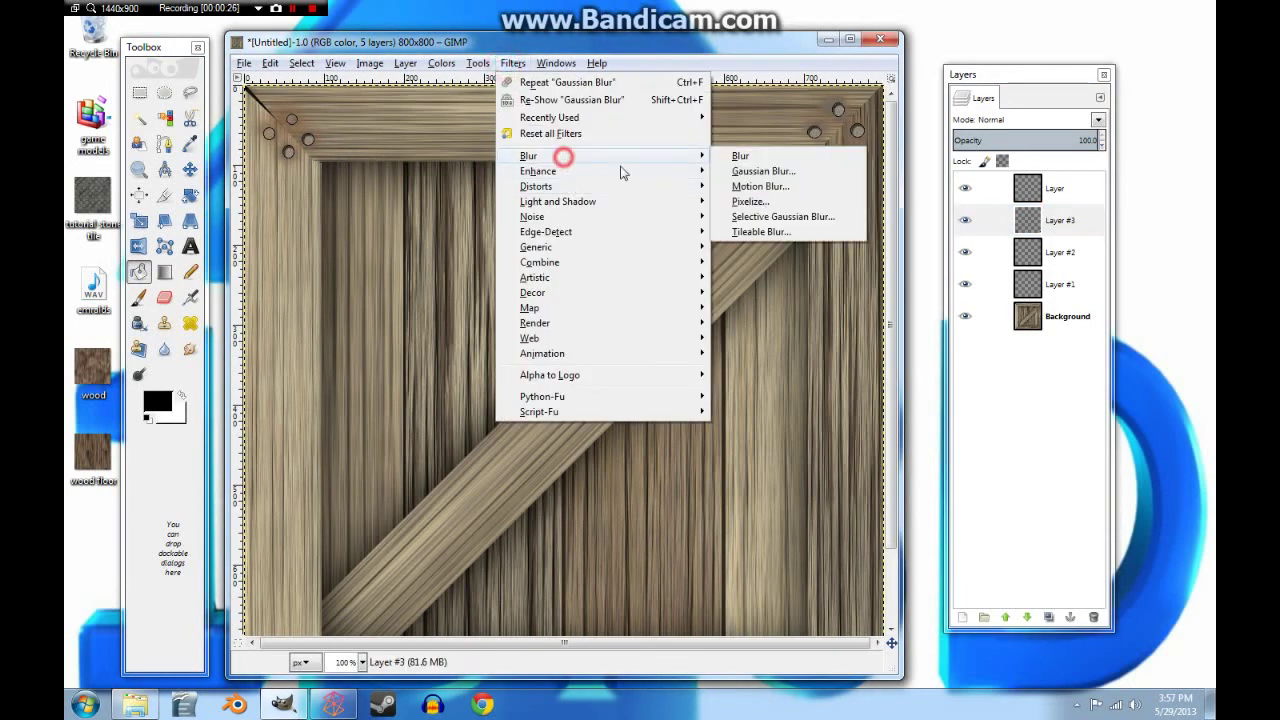
left_click(765, 172)
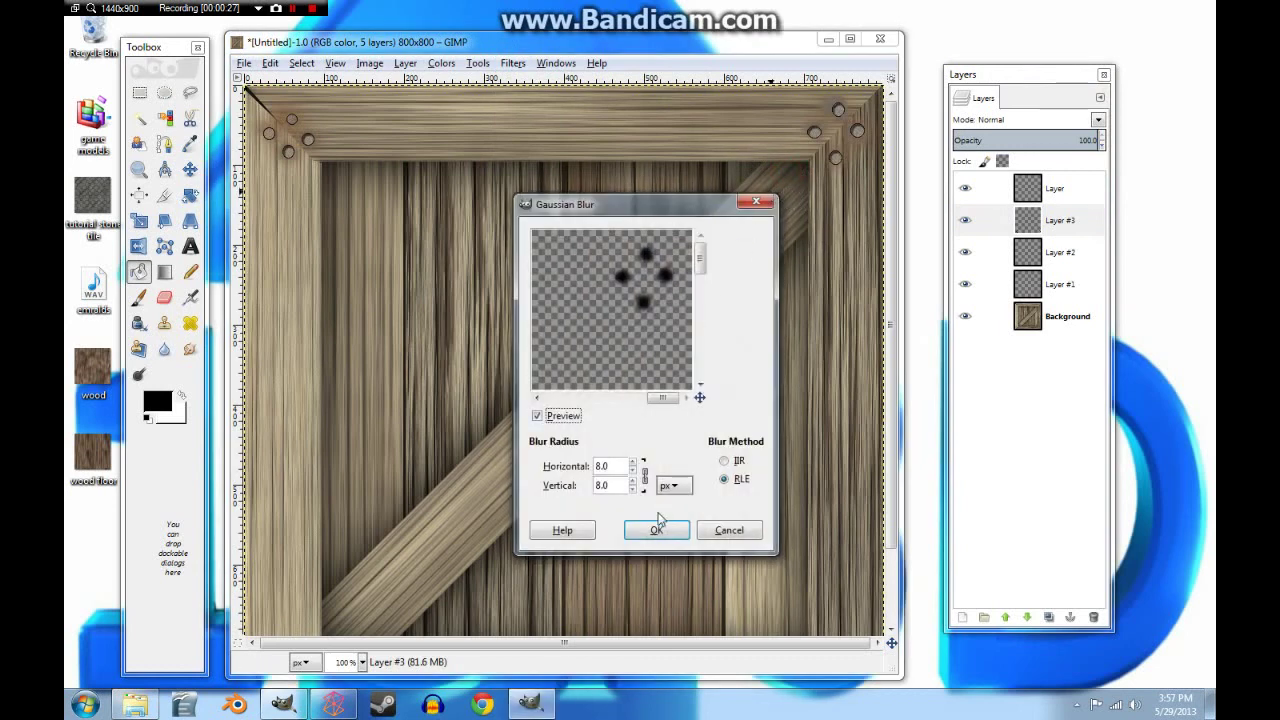
key("Tab")
type("15")
key("Tab")
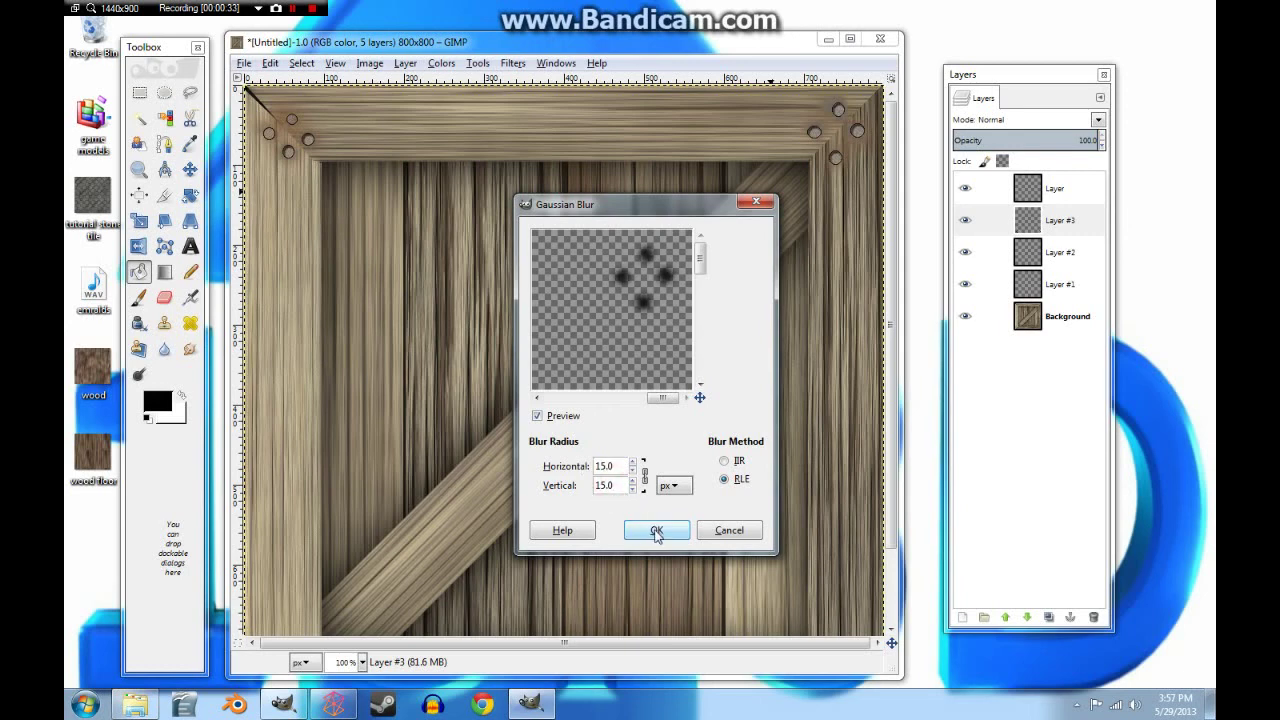
left_click(656, 530)
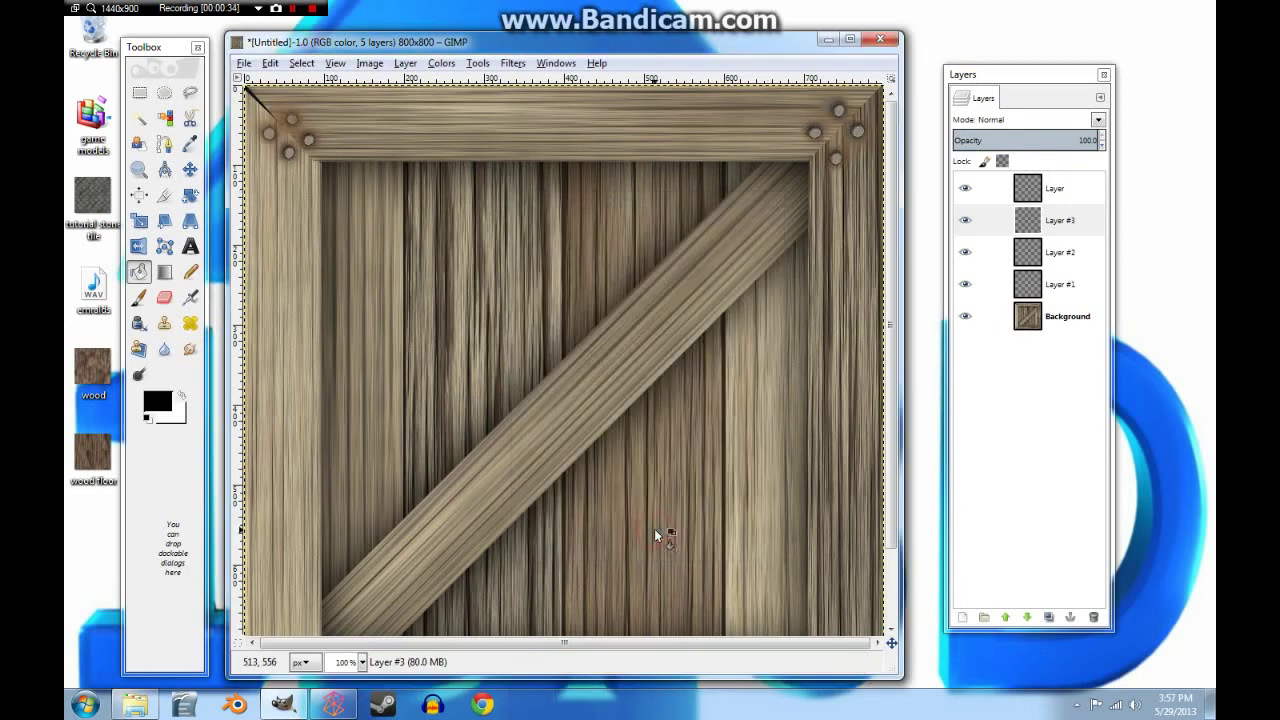
left_click(361, 662)
left_click(360, 600)
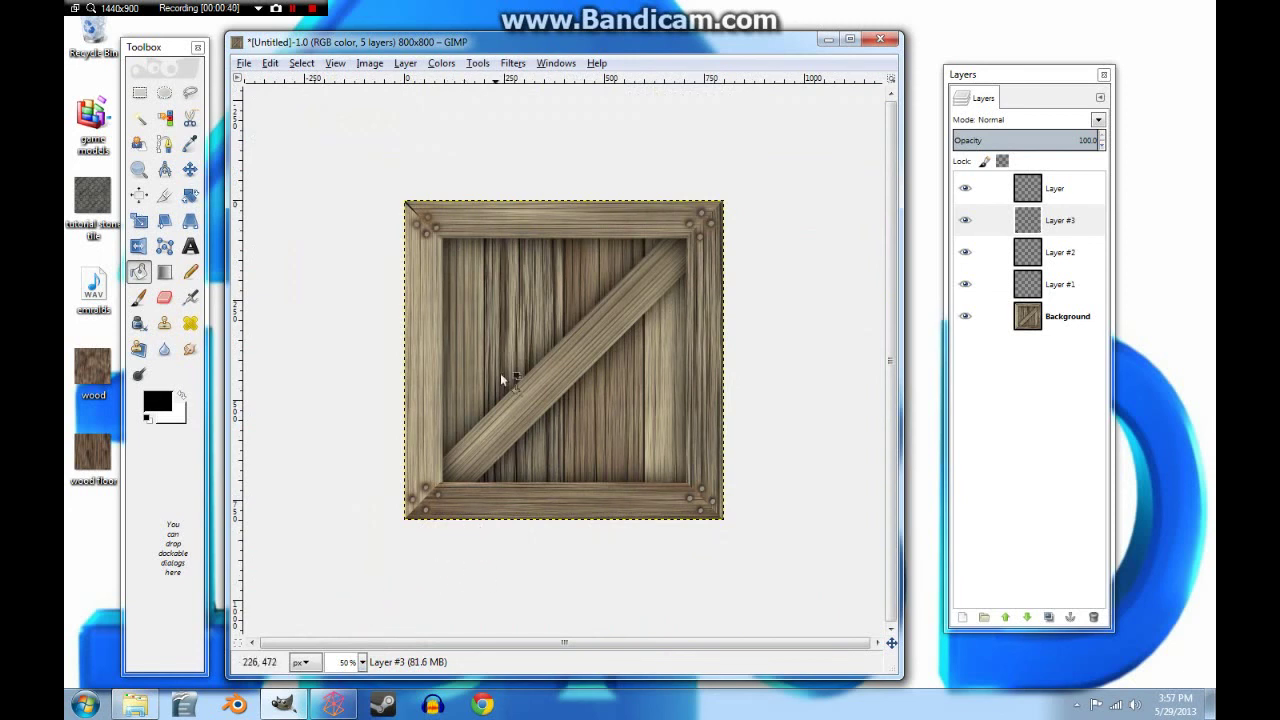
Export the image as crate.png to the Desktop, accepting the default PNG options.
left_click(243, 63)
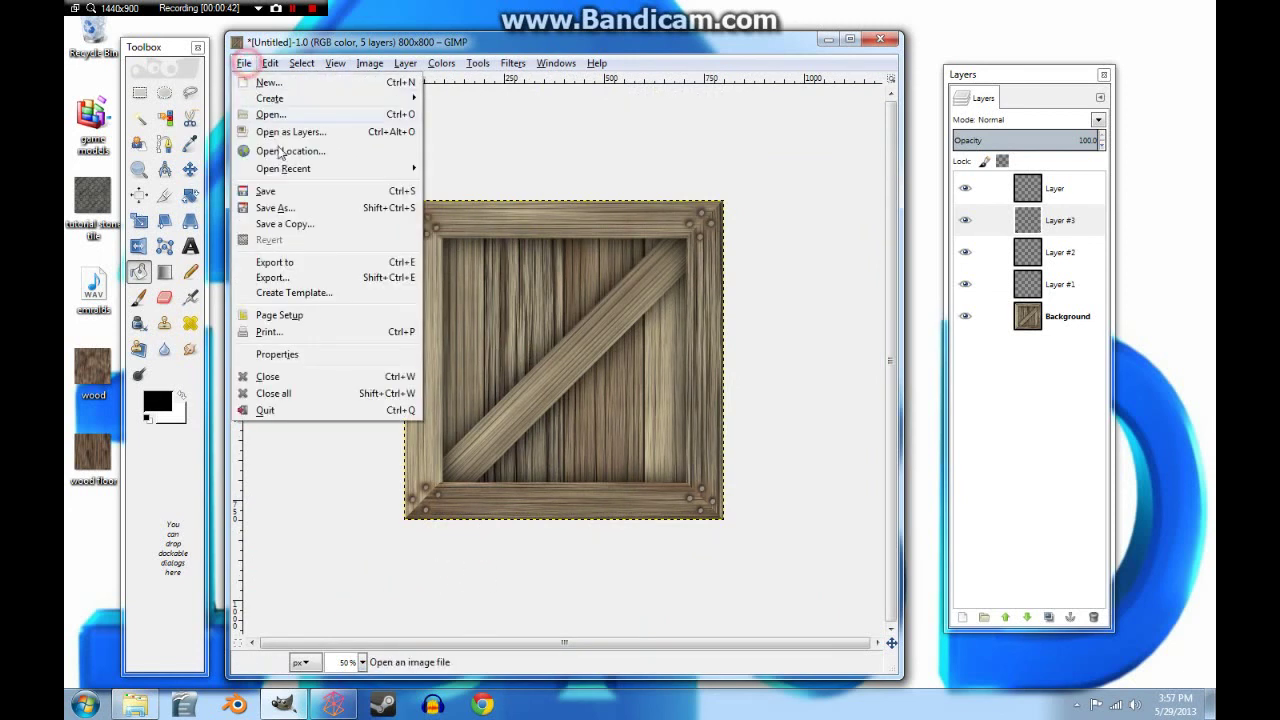
left_click(272, 277)
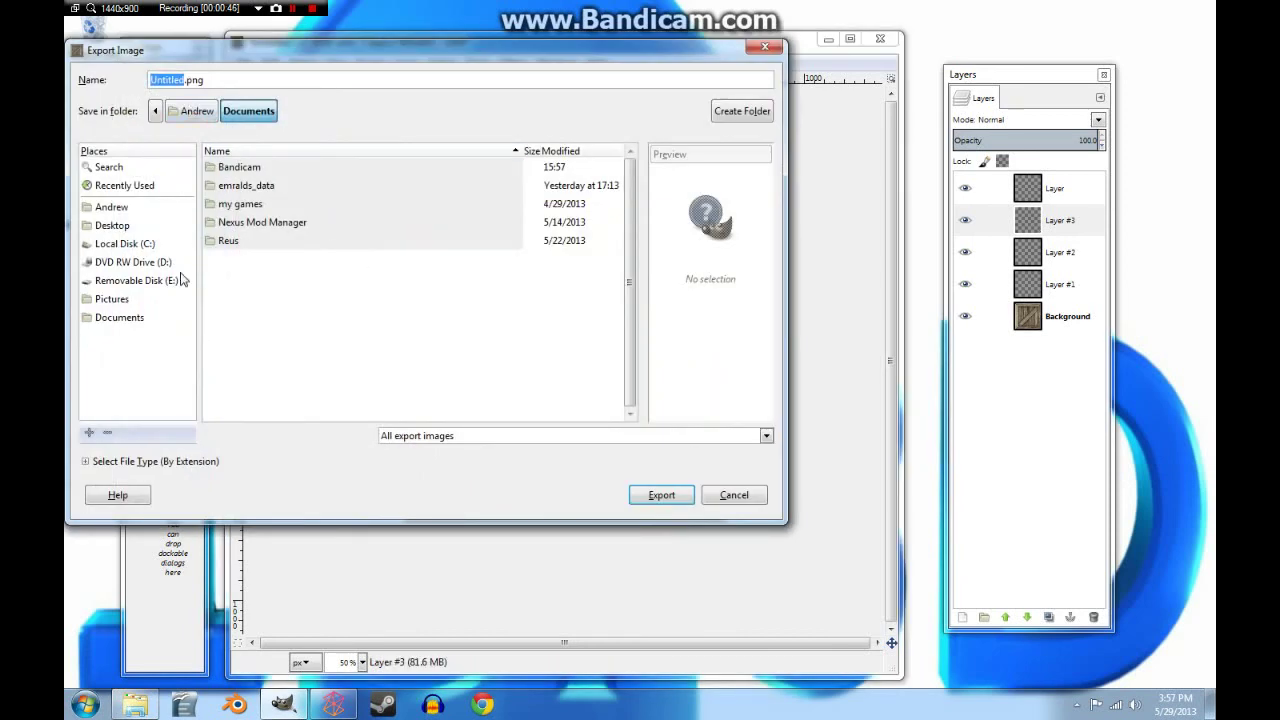
type("crate")
left_click(117, 227)
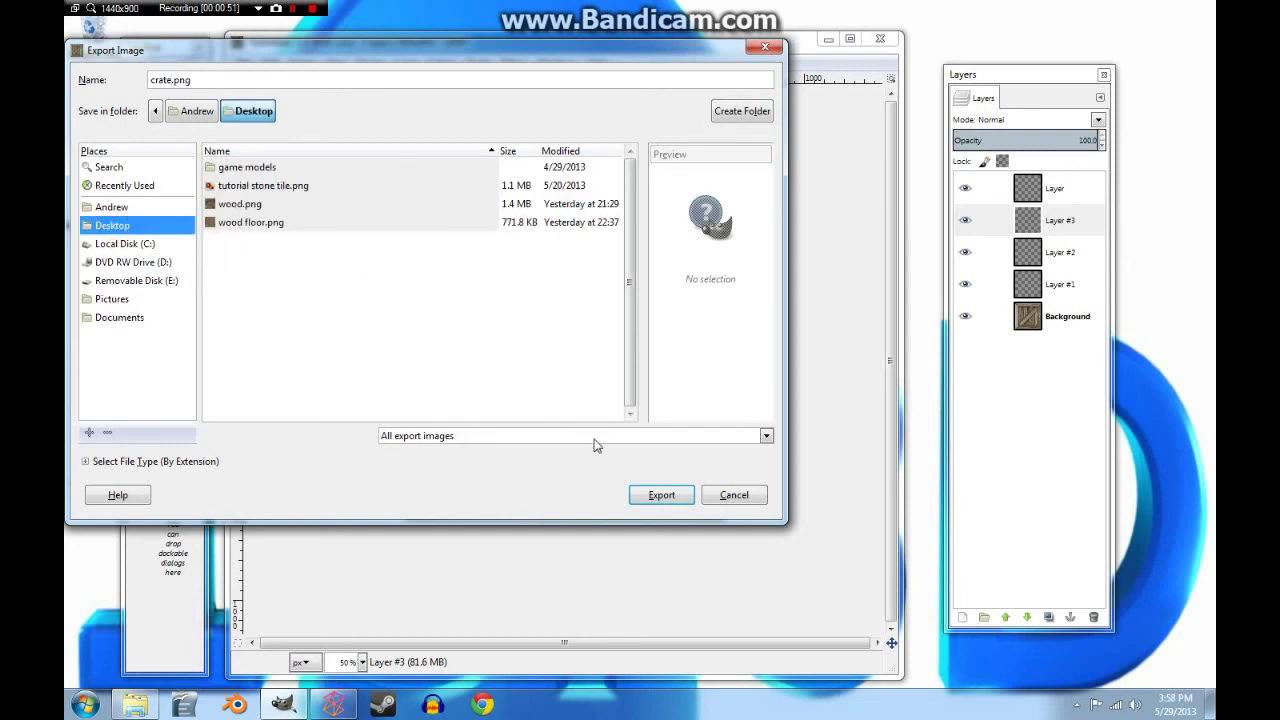
left_click(656, 503)
left_click(632, 502)
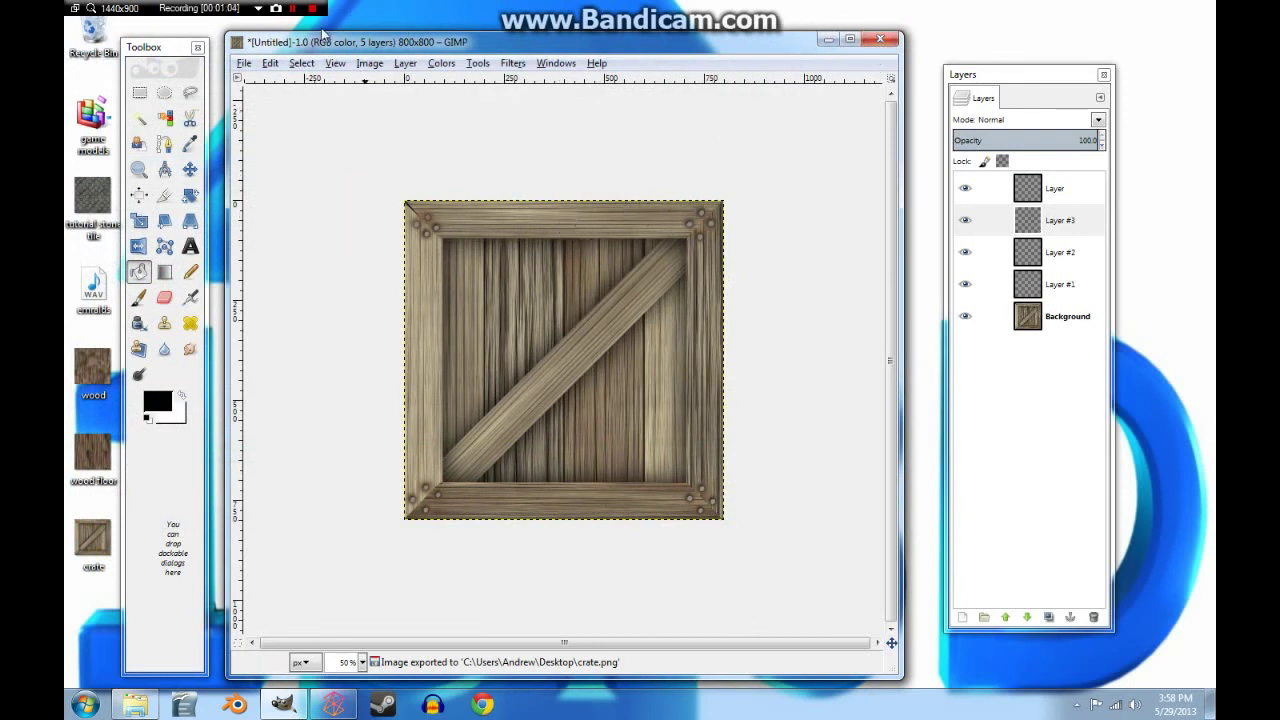
left_click(294, 9)
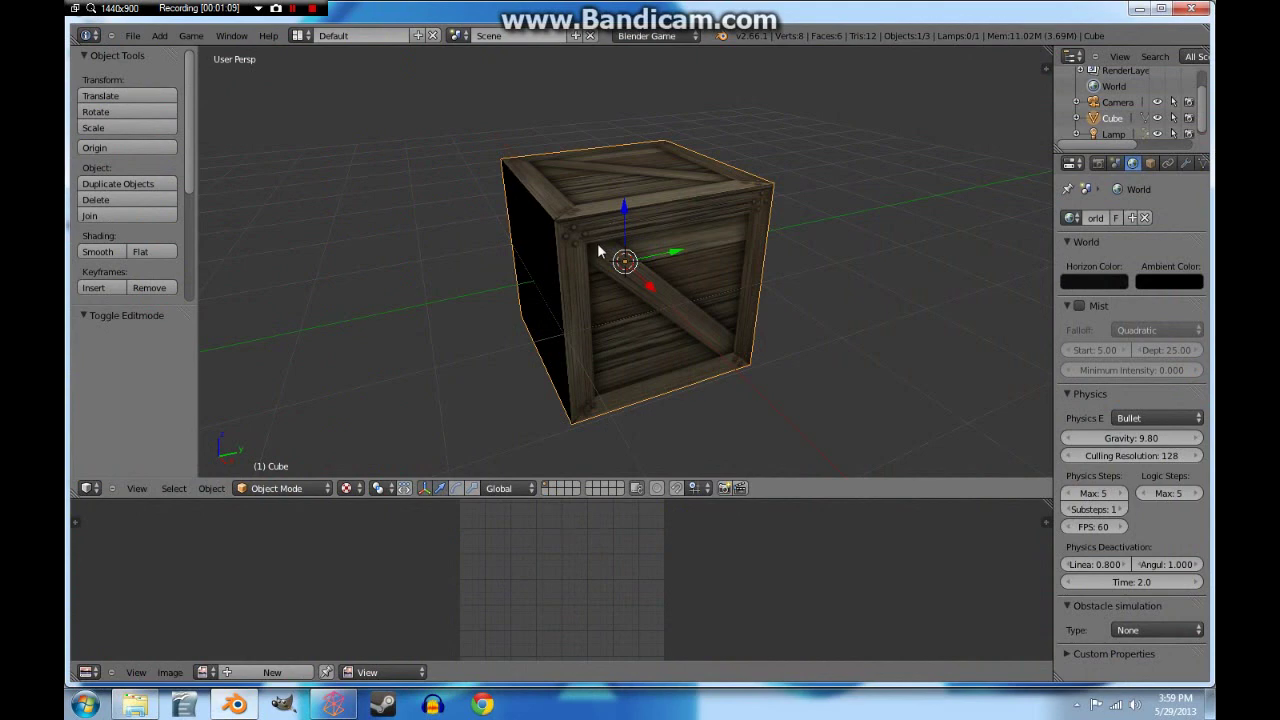
scroll(597, 250, "up", 5)
scroll(598, 274, "down", 5)
key("p")
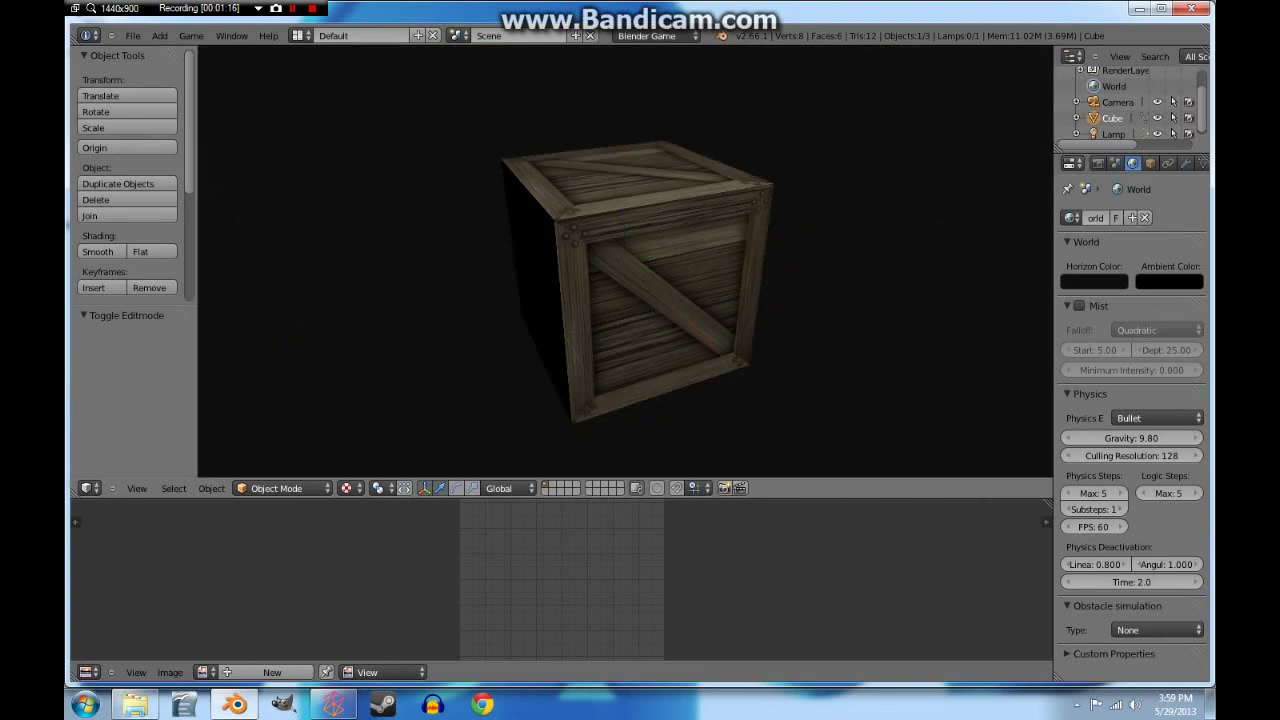
key("Escape")
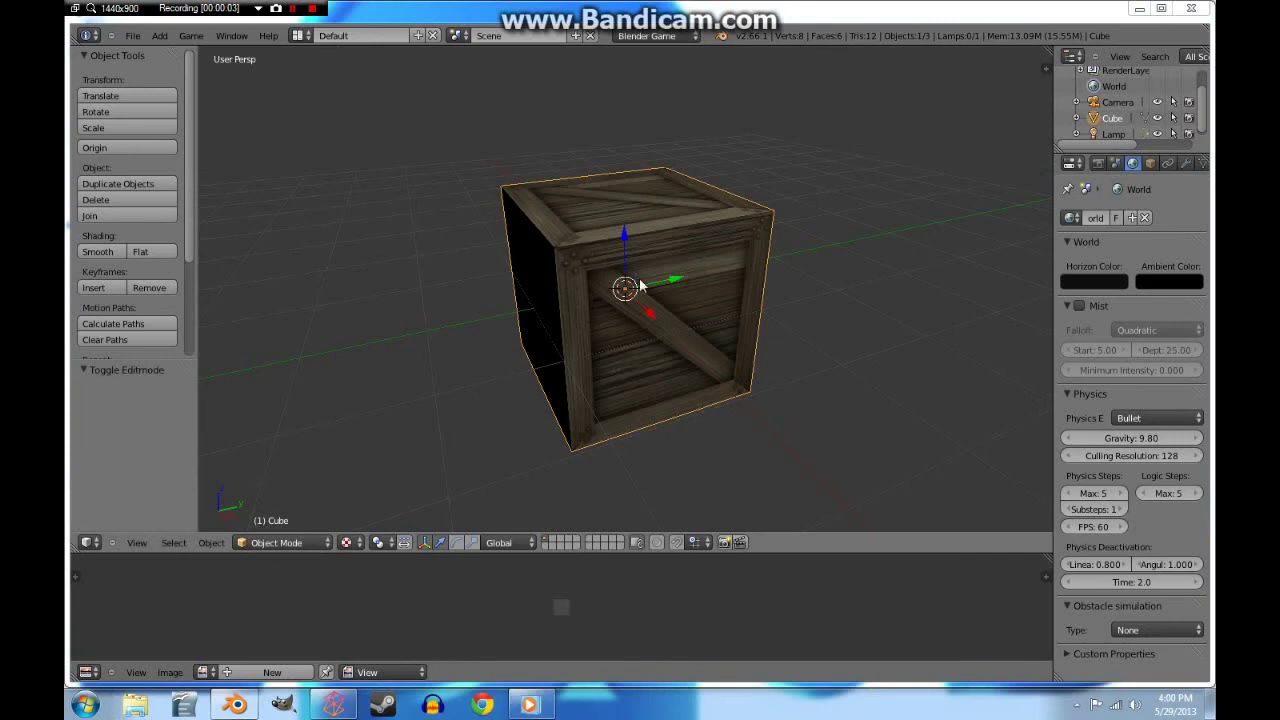
Render with F12, inspect the Render Result in an enlarged area, then restore the 3D view.
key("F12")
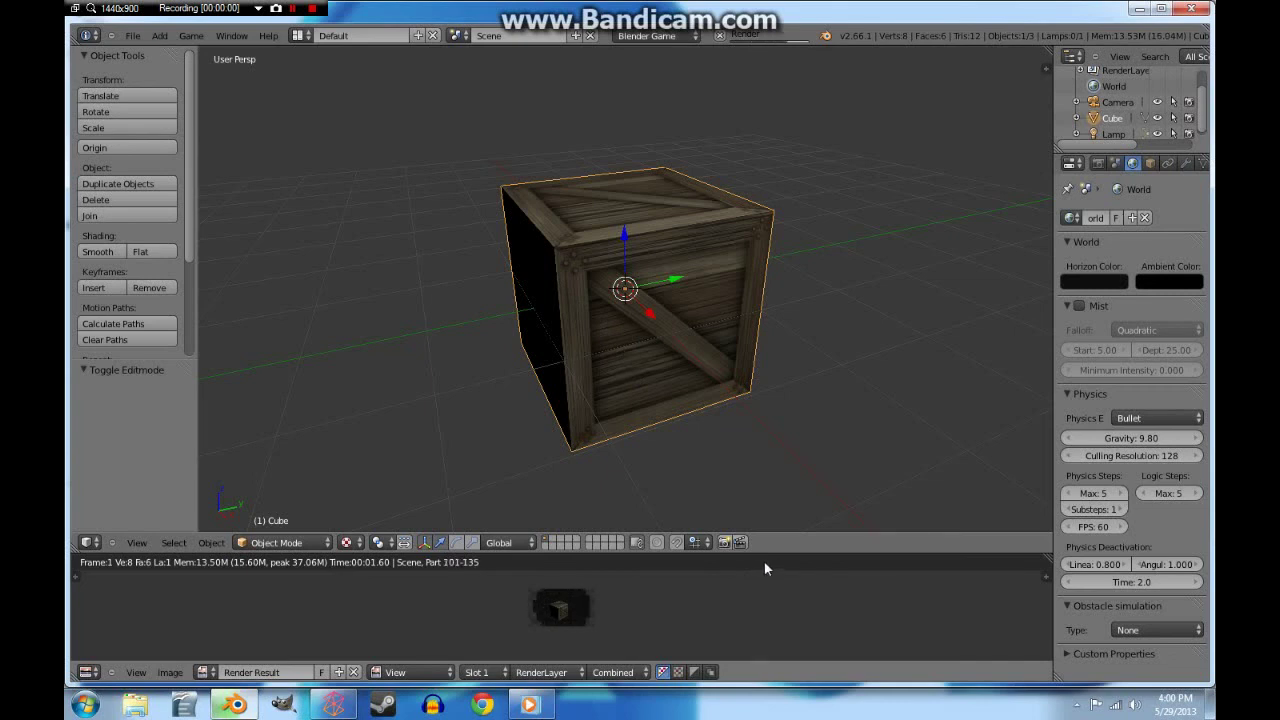
left_click_drag(770, 553, 700, 248)
scroll(557, 480, "up", 5)
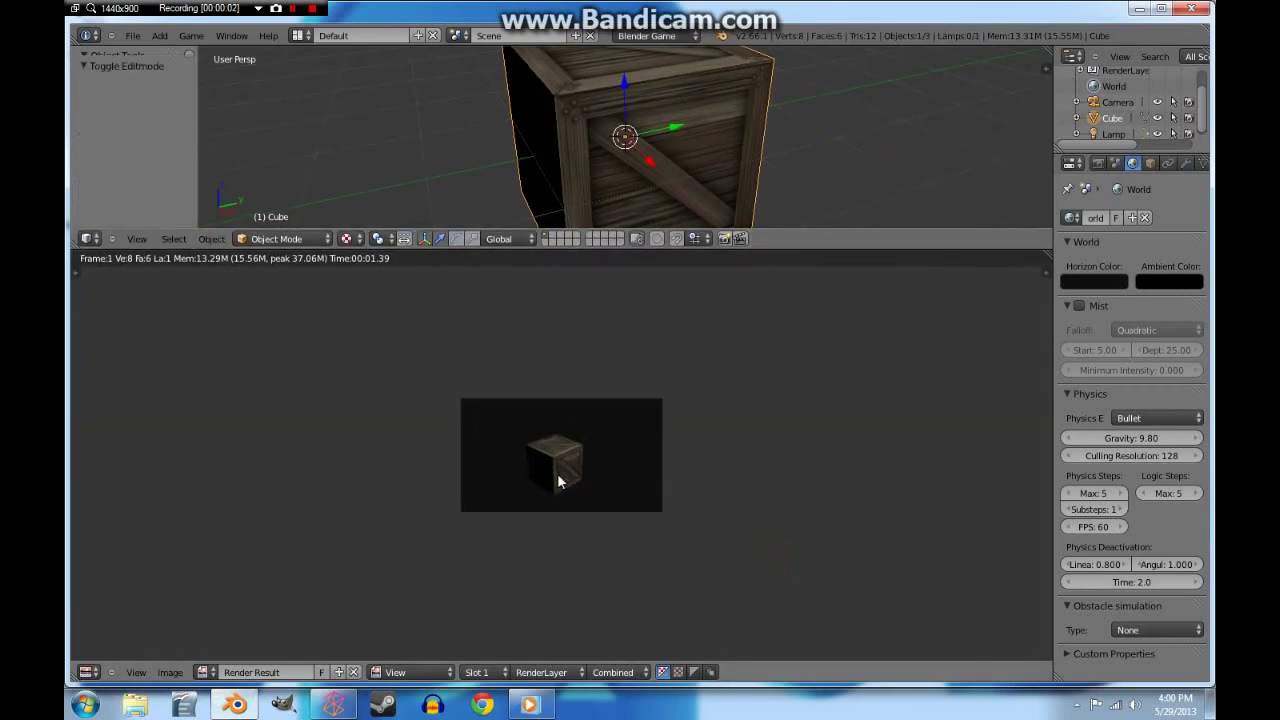
scroll(557, 473, "down", 3)
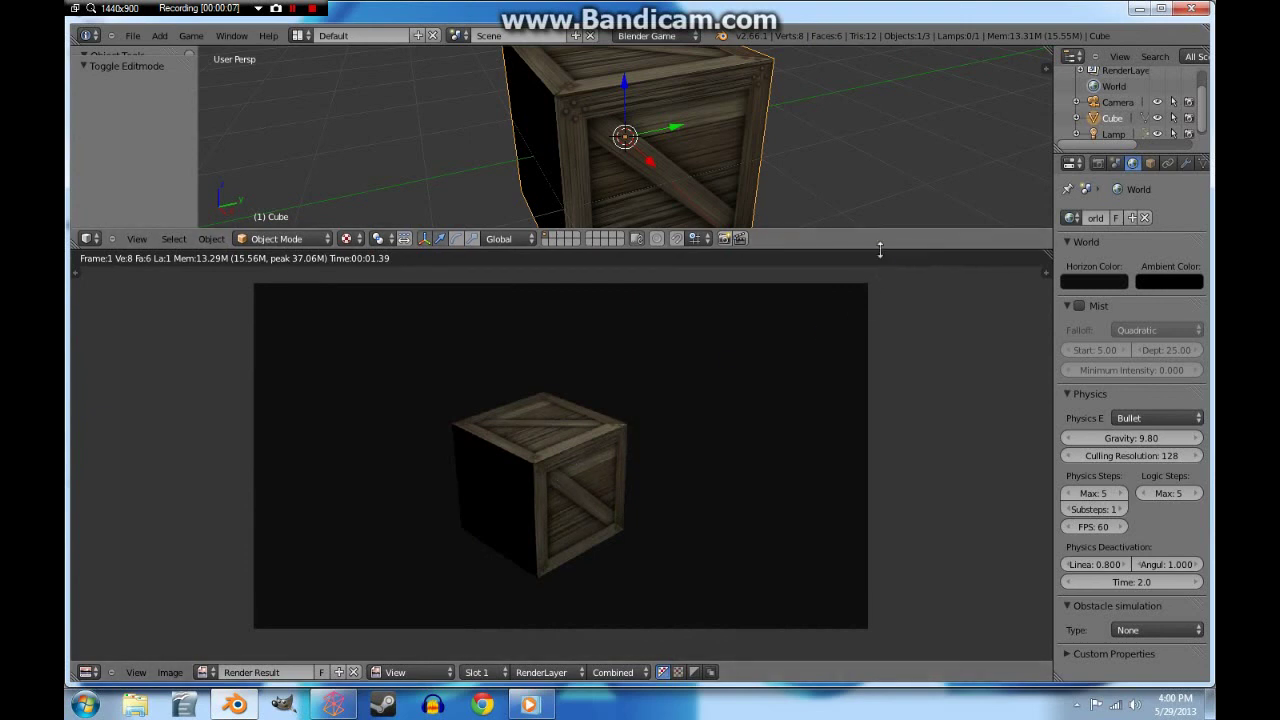
left_click_drag(880, 250, 780, 597)
scroll(645, 432, "down", 3)
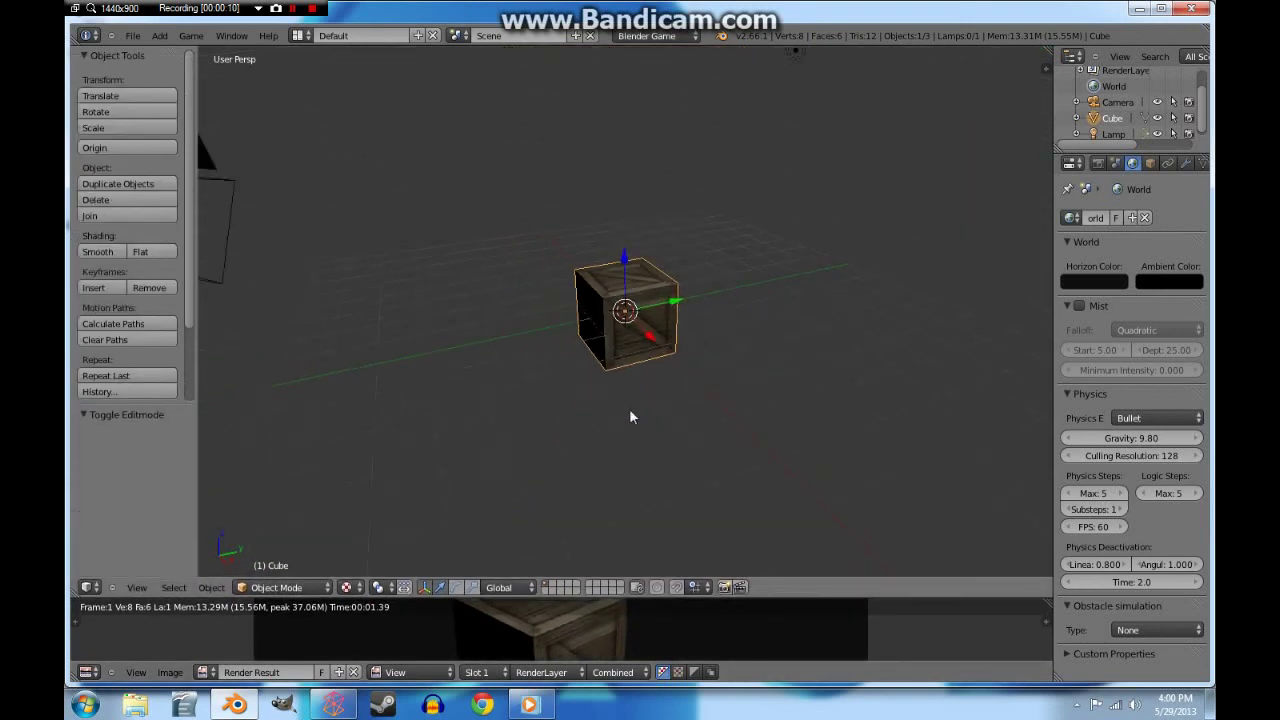
scroll(629, 408, "up", 3)
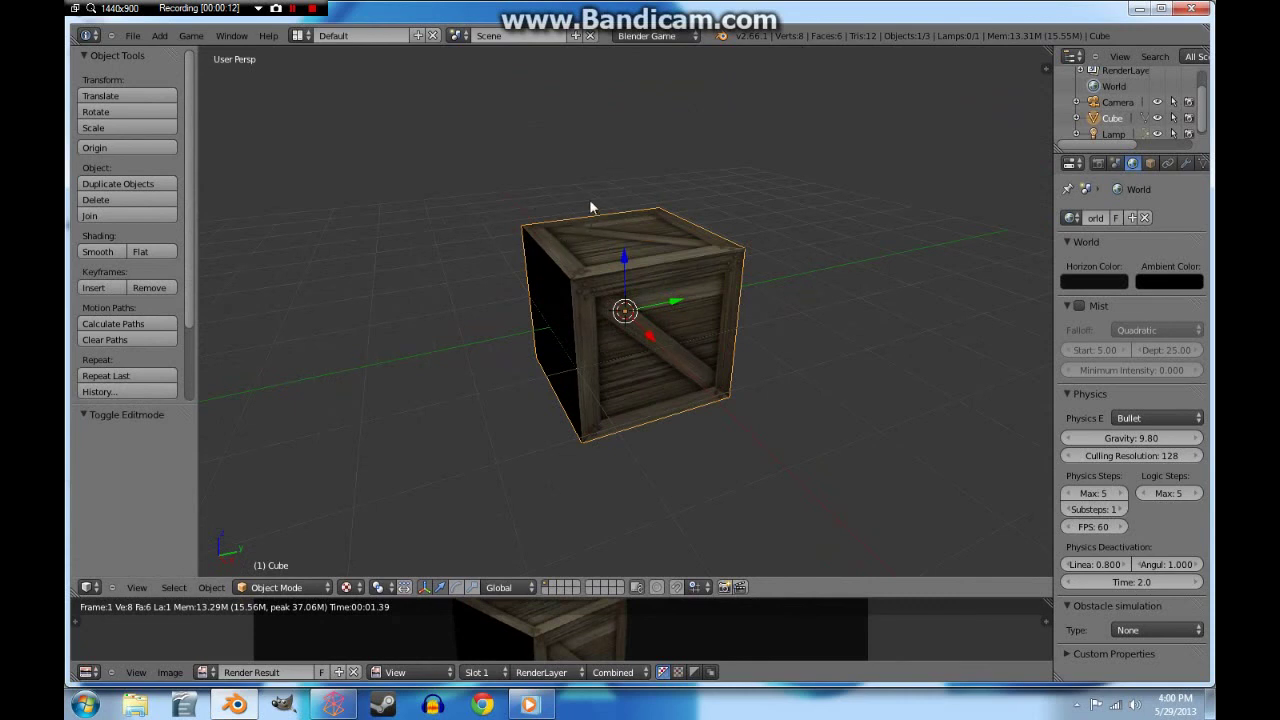